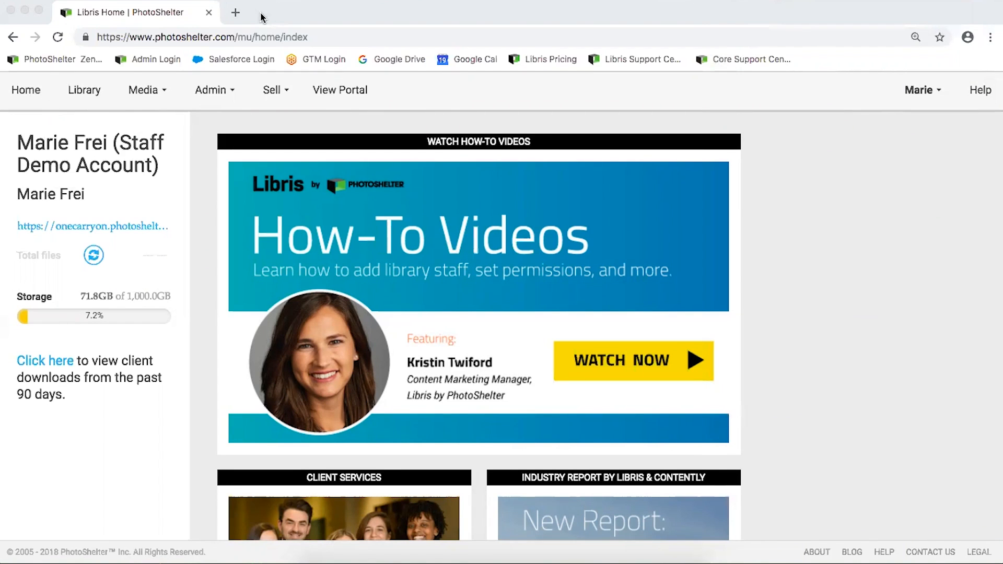
# Scroll the Libris home page and look at the support center before coming back home
pyautogui.moveTo(263, 7); pyautogui.dragTo(268, 9)
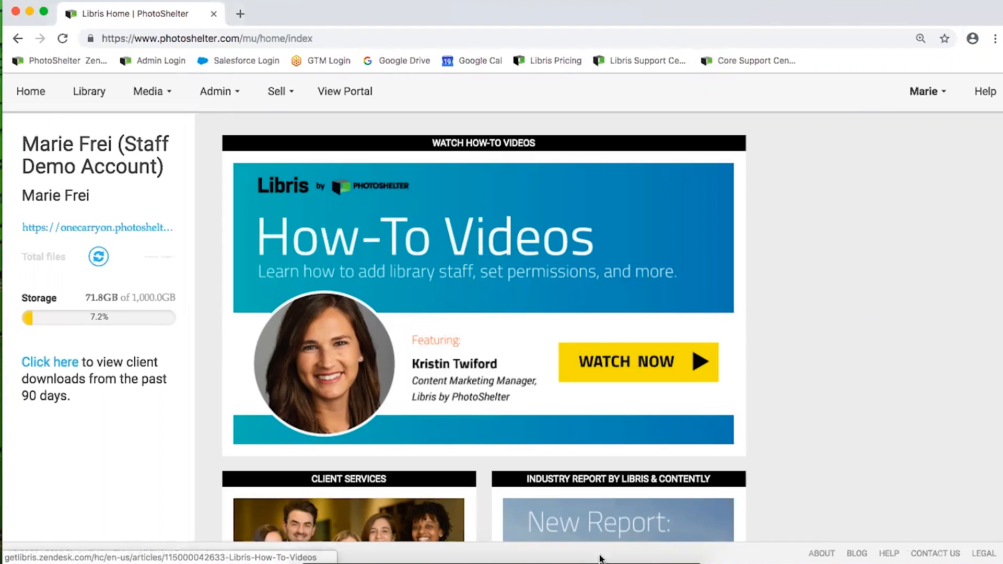
pyautogui.scroll(-5, 483, 463)
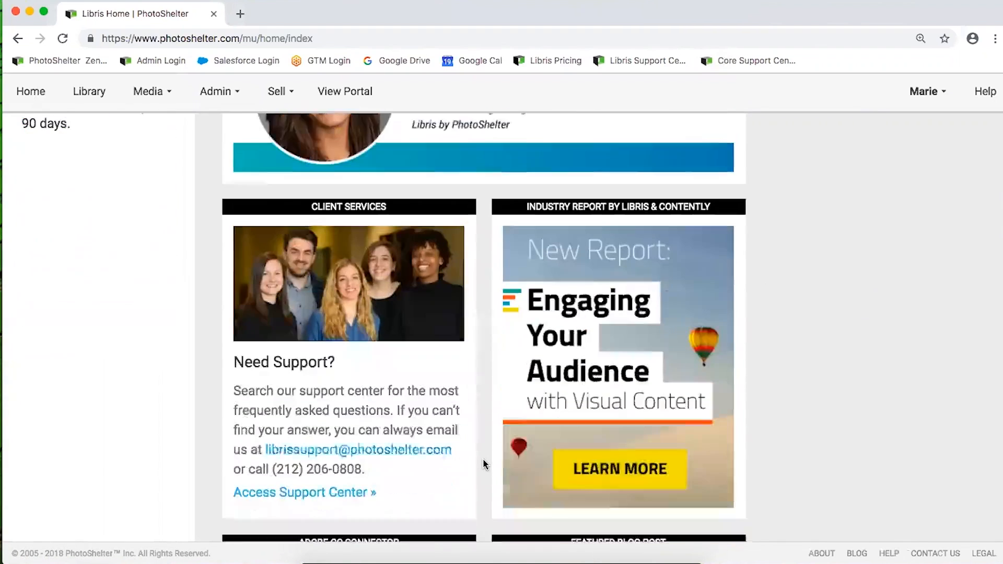
pyautogui.scroll(-5, 482, 463)
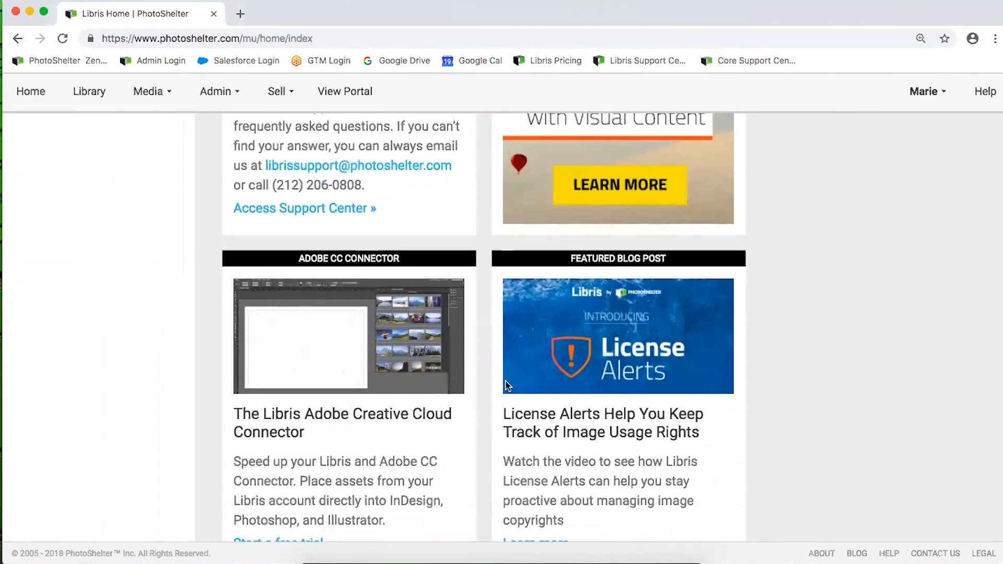
pyautogui.scroll(-2, 376, 314)
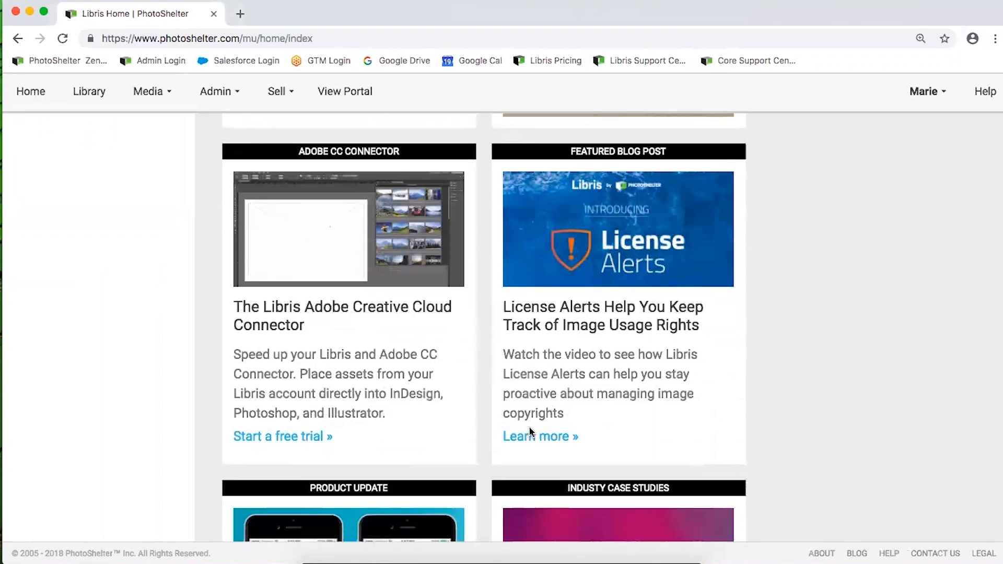
pyautogui.scroll(-5, 530, 432)
pyautogui.scroll(13, 531, 433)
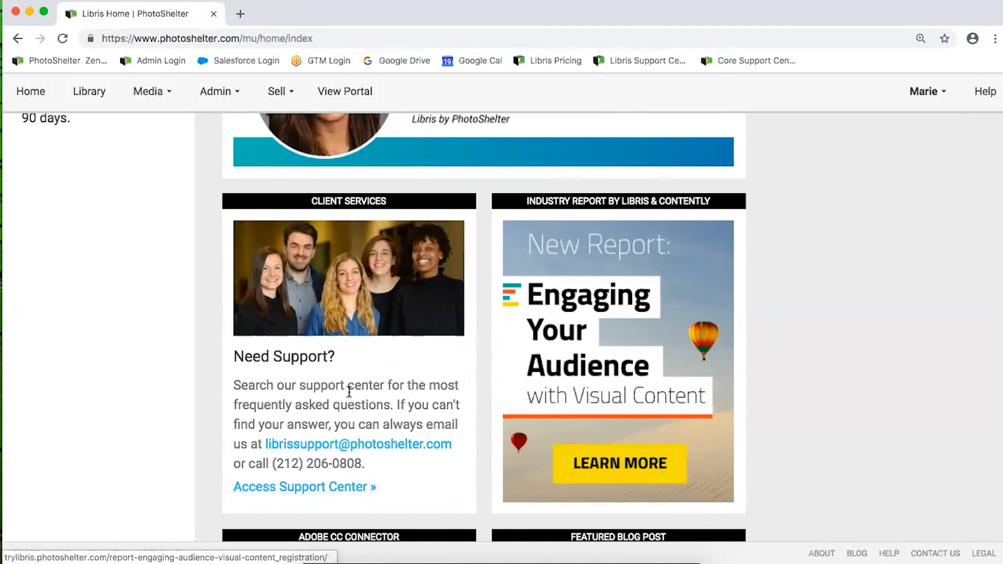
pyautogui.click(314, 488)
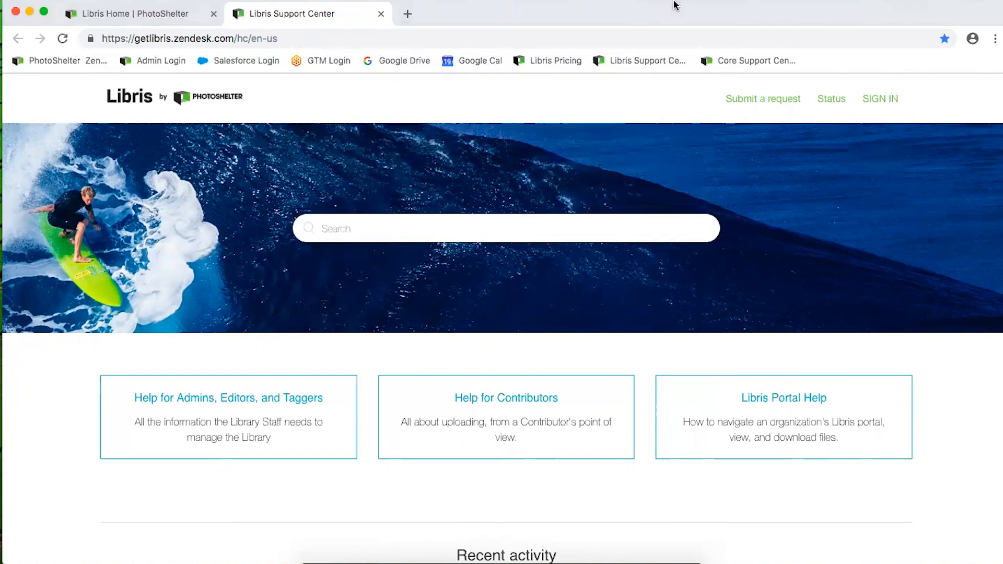
pyautogui.click(381, 14)
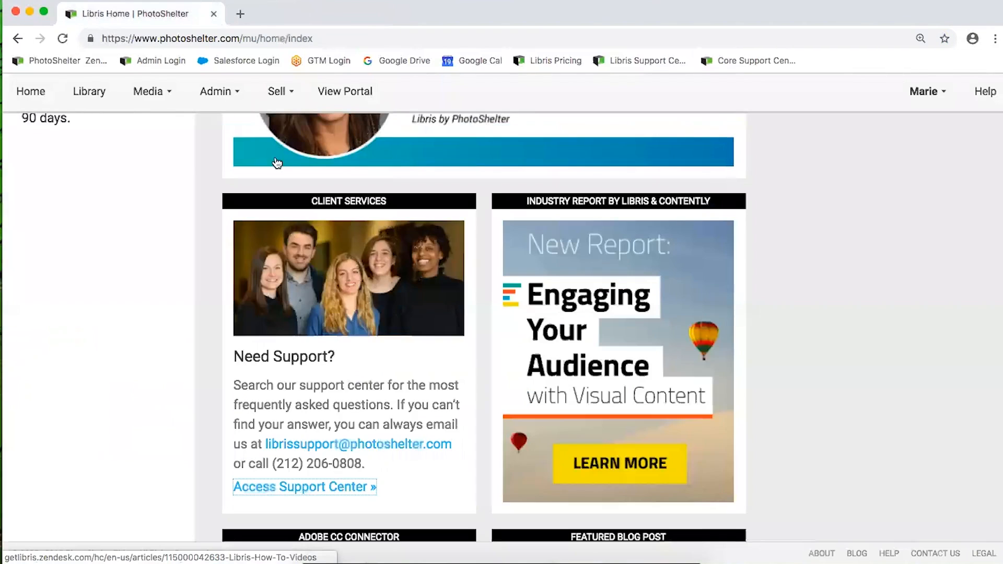
pyautogui.scroll(7, 276, 161)
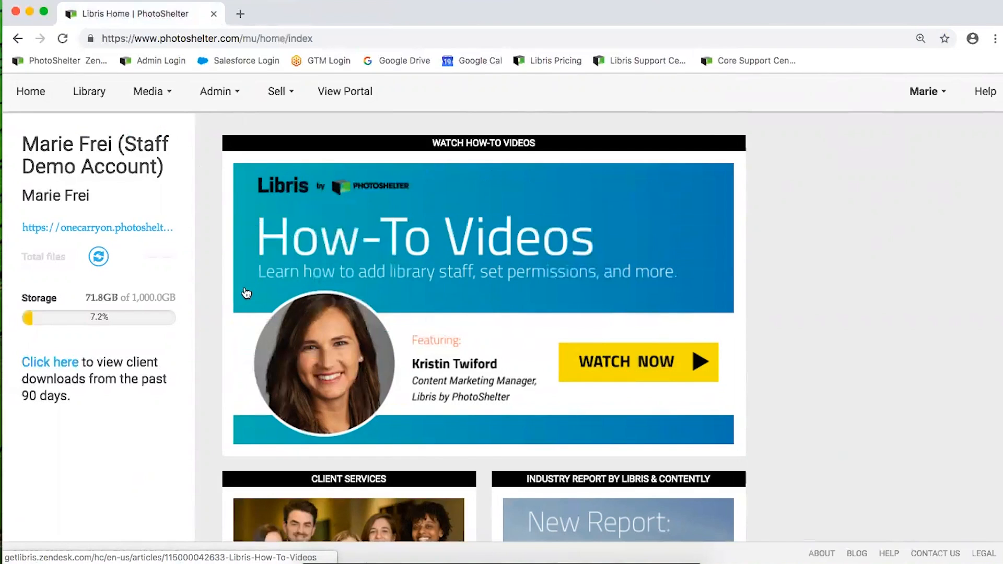
# Open the One Carry-On Photos portal in a new tab and accept its cookie notice
pyautogui.click(345, 98)
pyautogui.click(294, 17)
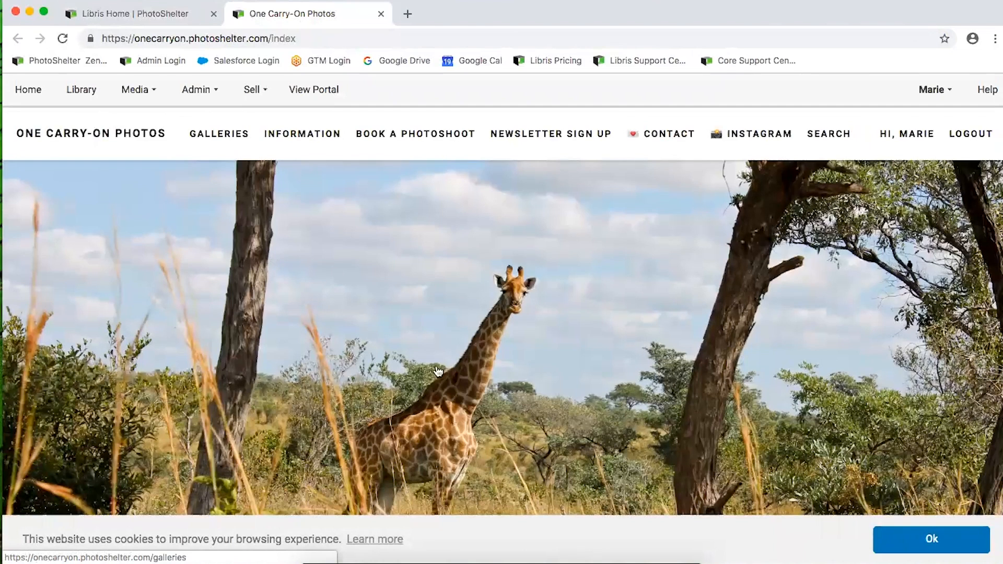
pyautogui.click(985, 539)
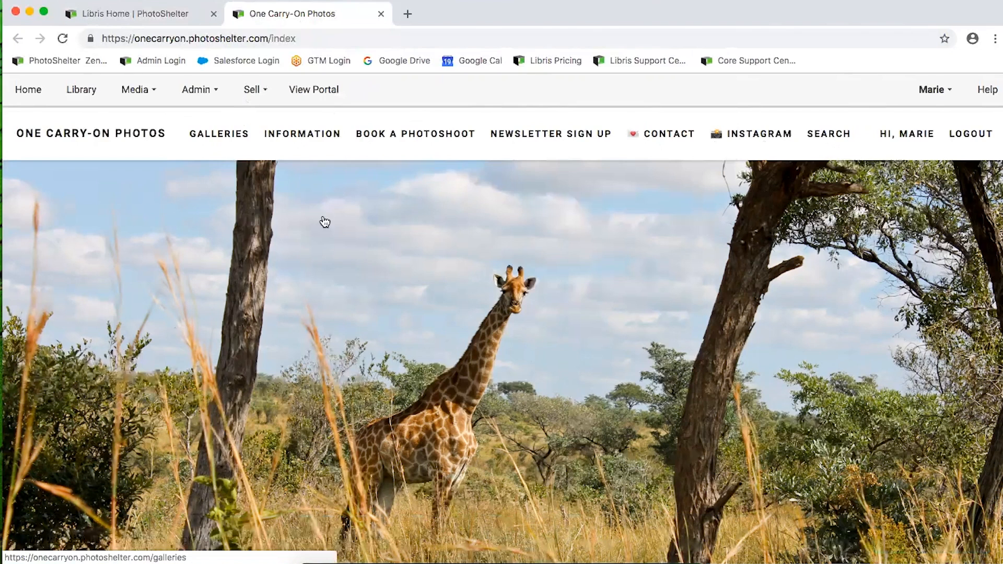
# Check the portal's Admin menu, then return to the Libris Home tab
pyautogui.click(199, 90)
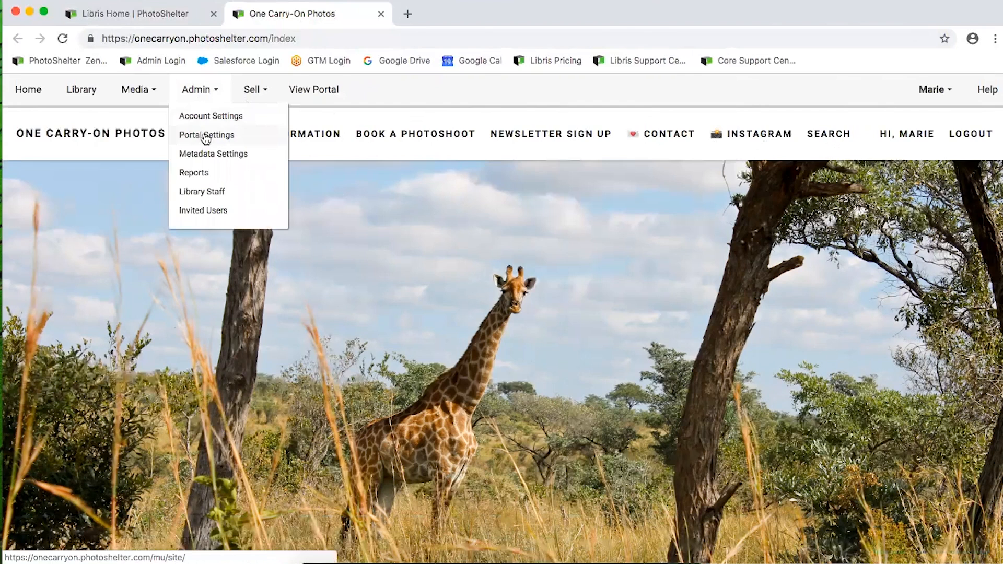
pyautogui.click(194, 95)
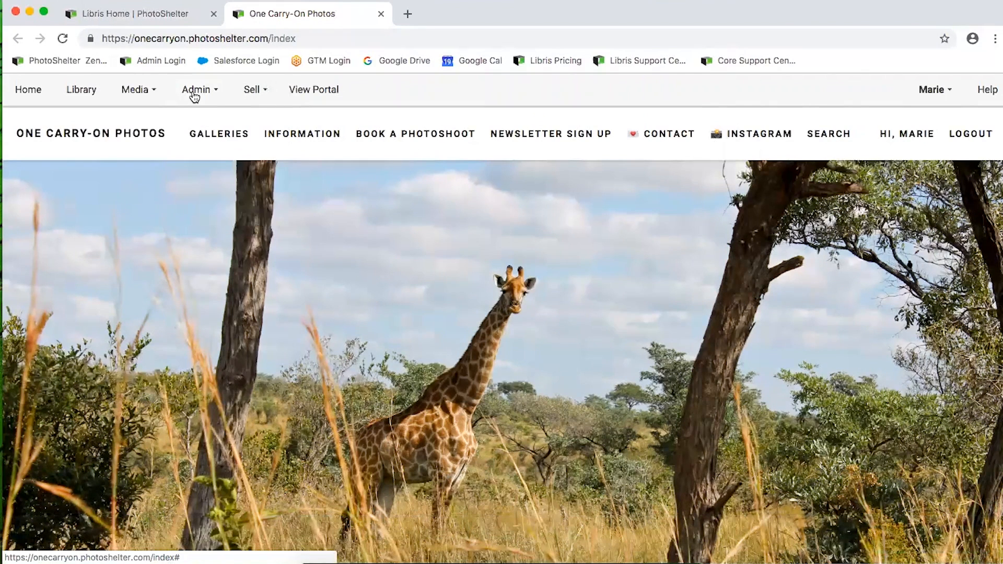
pyautogui.click(153, 14)
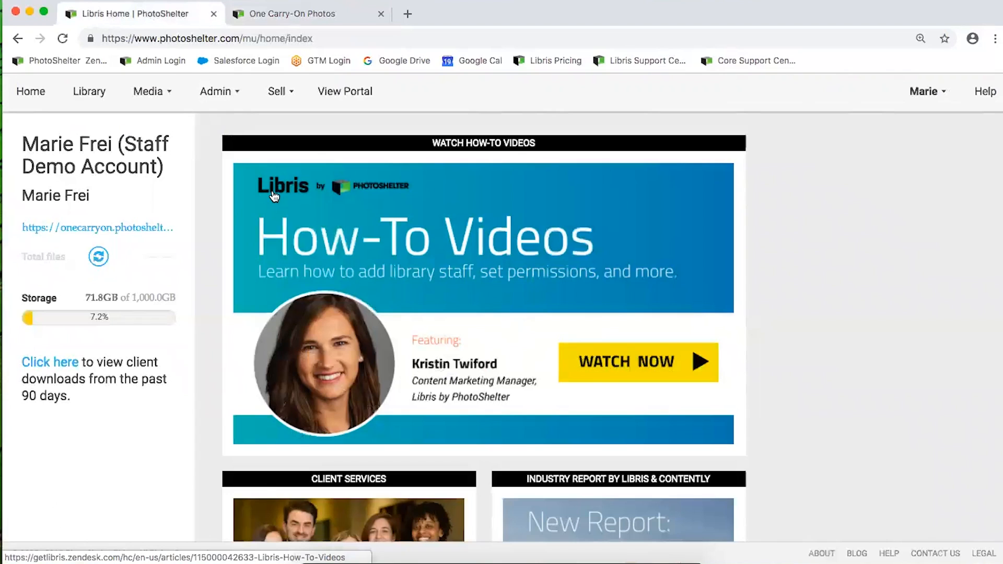
# Go to Admin > Library Staff and view the Editors tab with 1 of 1 seats assigned
pyautogui.click(224, 97)
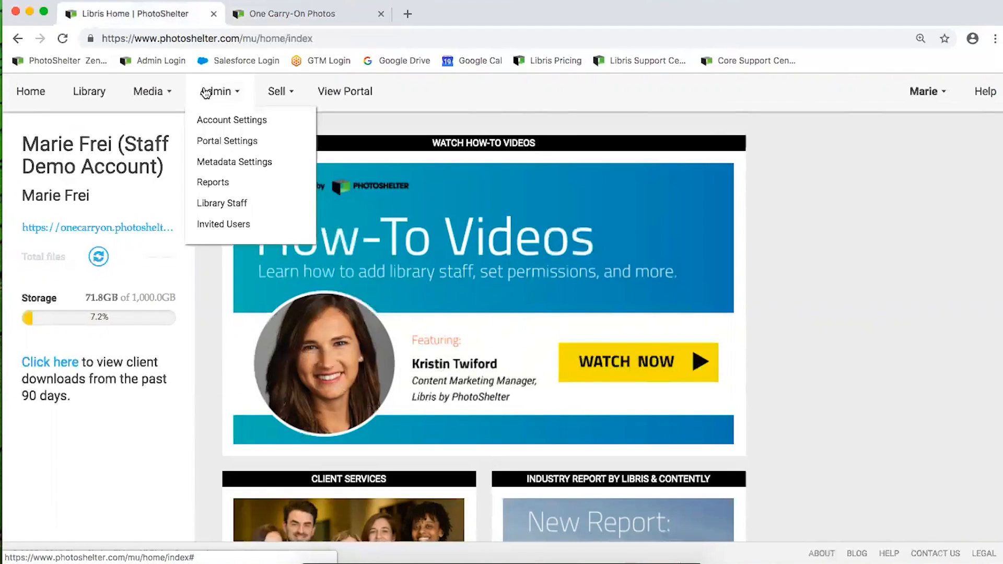
pyautogui.click(211, 205)
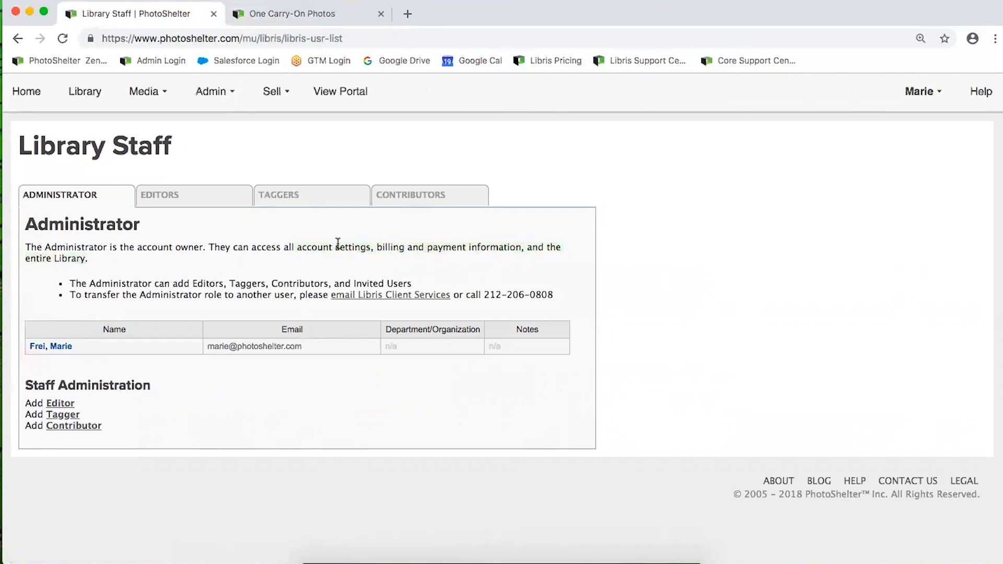
pyautogui.click(193, 201)
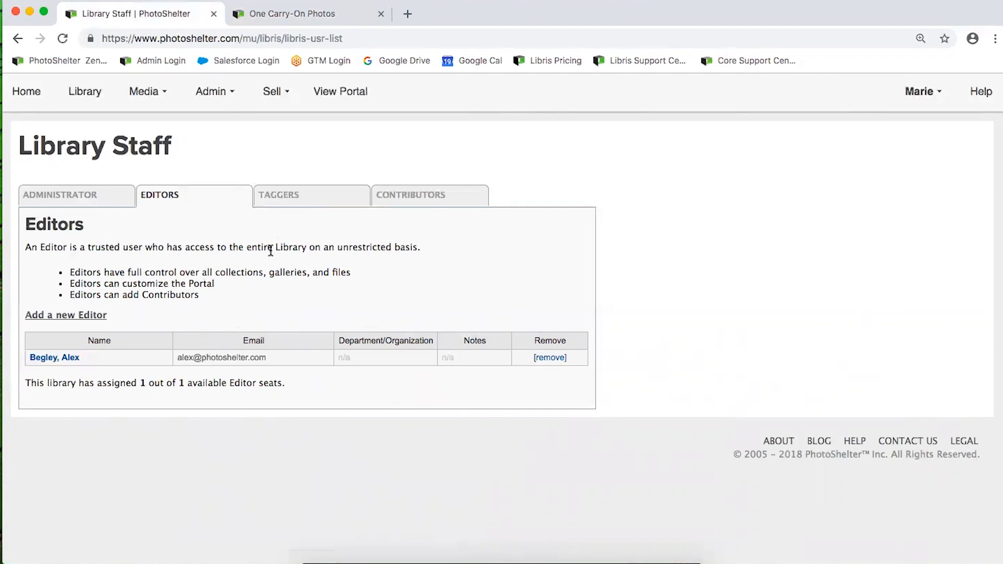
pyautogui.hscroll(1, 282, 225)
# Switch Library Staff to the Taggers tab, showing no taggers and 0 of 0 seats
pyautogui.click(275, 201)
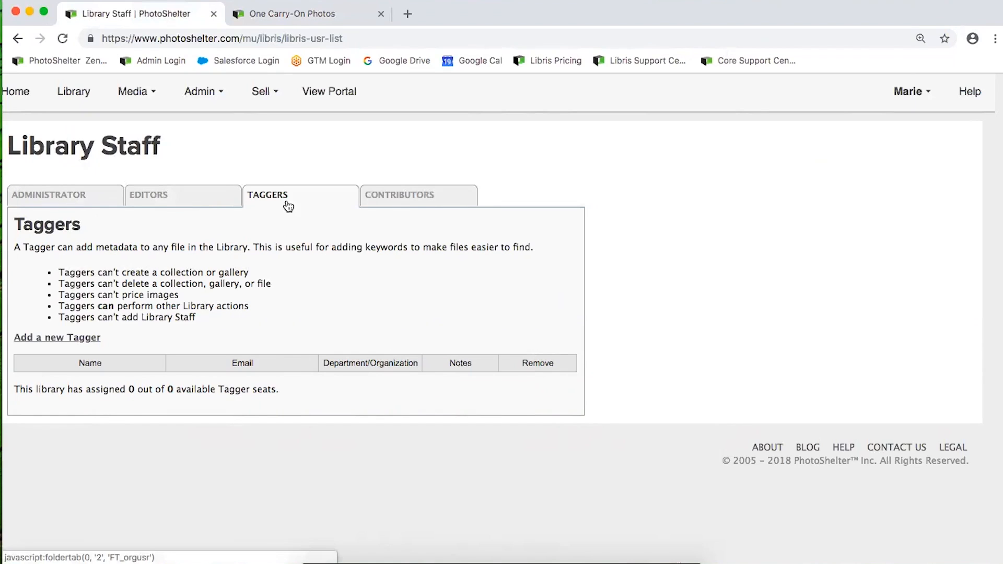
# Compare the Contributors and Editors tabs, ending back on Contributors
pyautogui.click(418, 197)
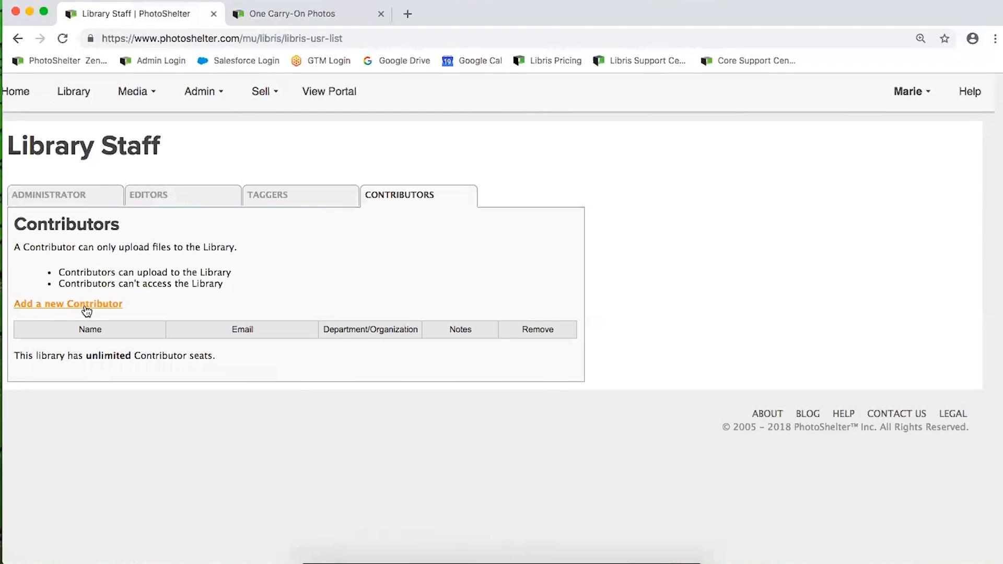
pyautogui.click(157, 196)
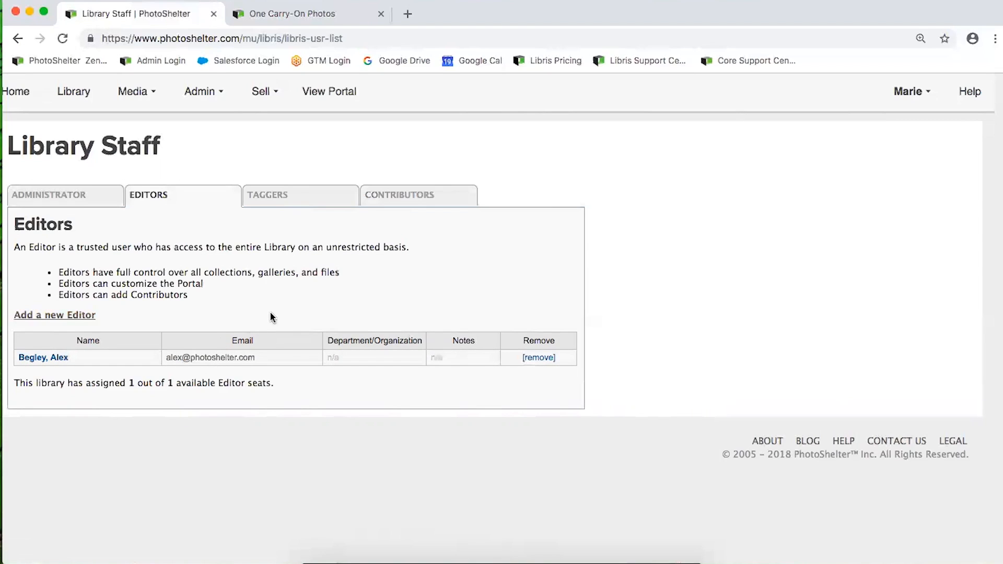
pyautogui.click(411, 201)
pyautogui.click(142, 310)
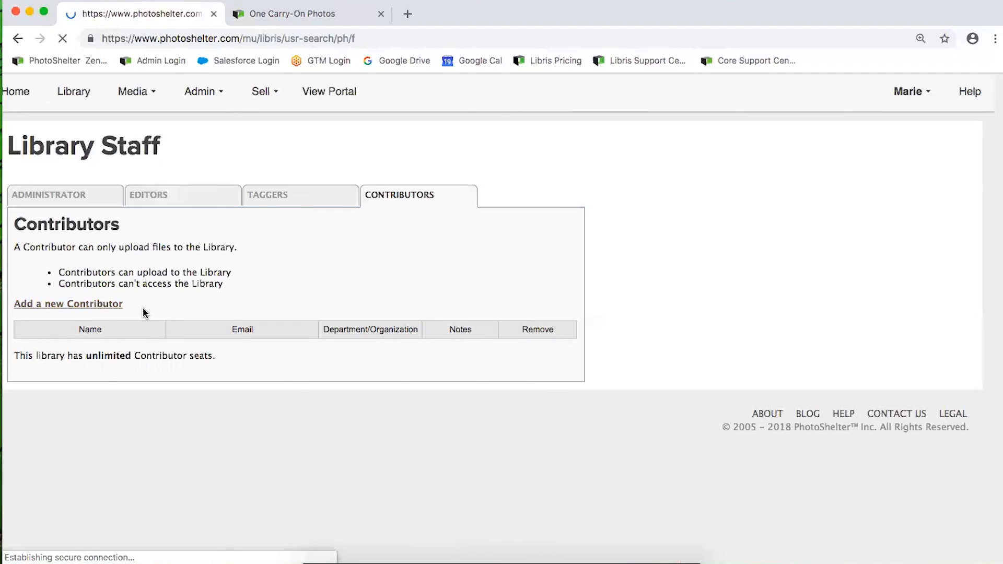
pyautogui.click(18, 38)
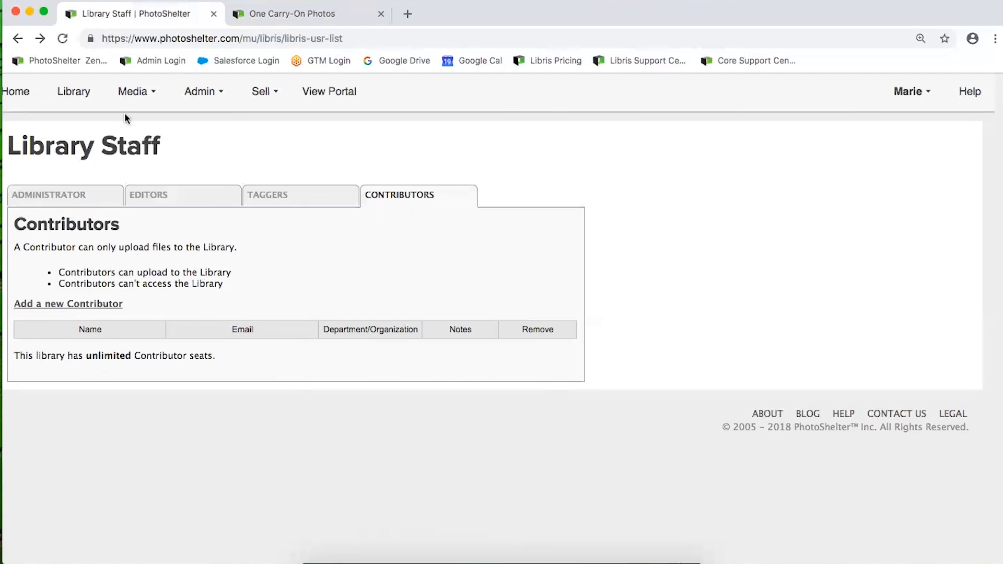
# Go to Library > Media > Upload Methods to show the Incoming FTP users and settings
pyautogui.click(79, 93)
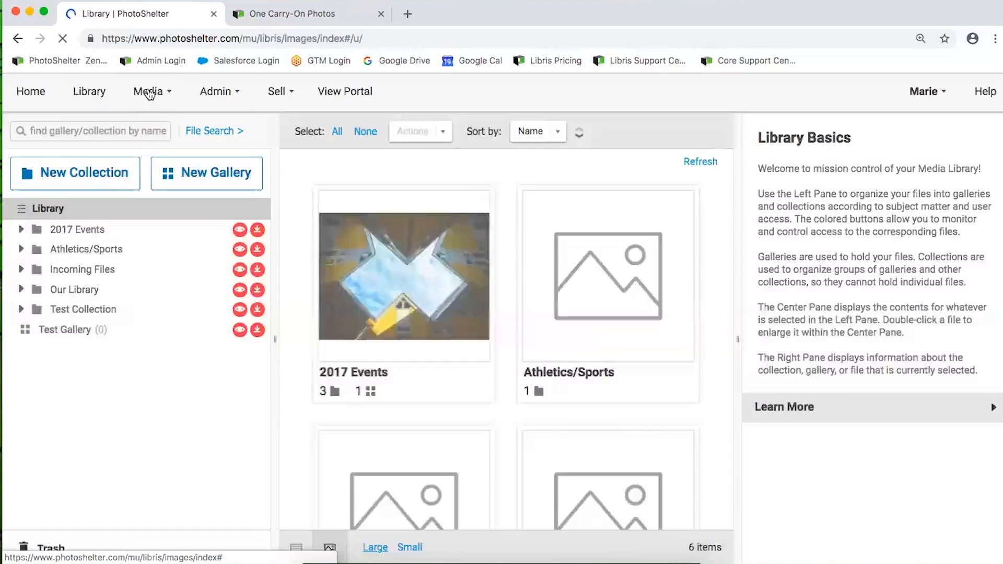
pyautogui.click(149, 93)
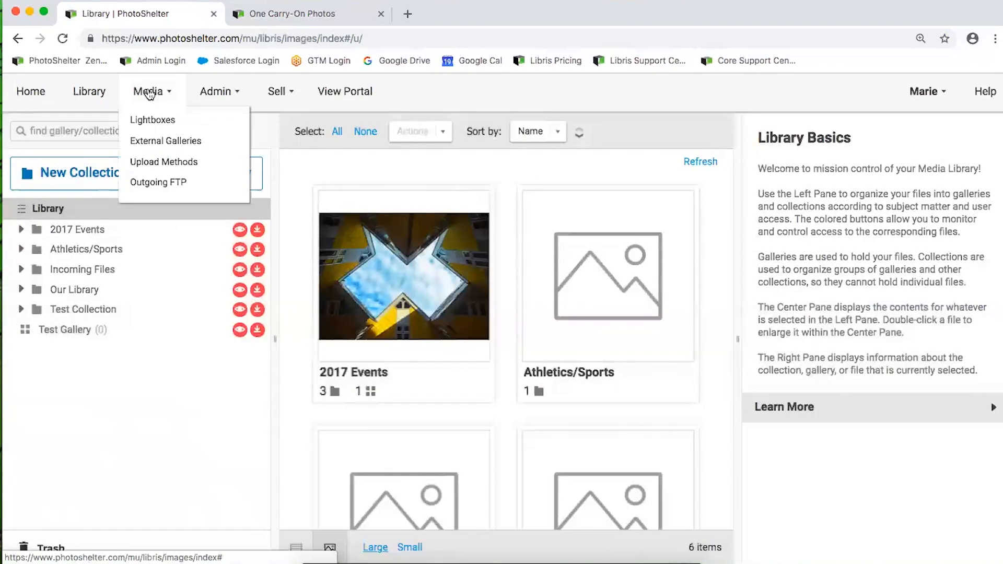
pyautogui.click(146, 163)
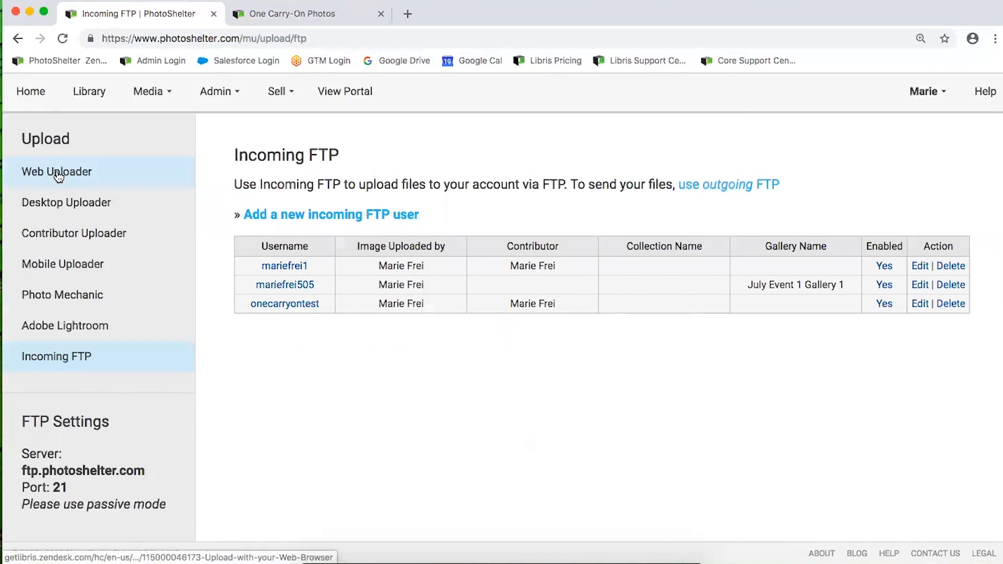
pyautogui.click(87, 175)
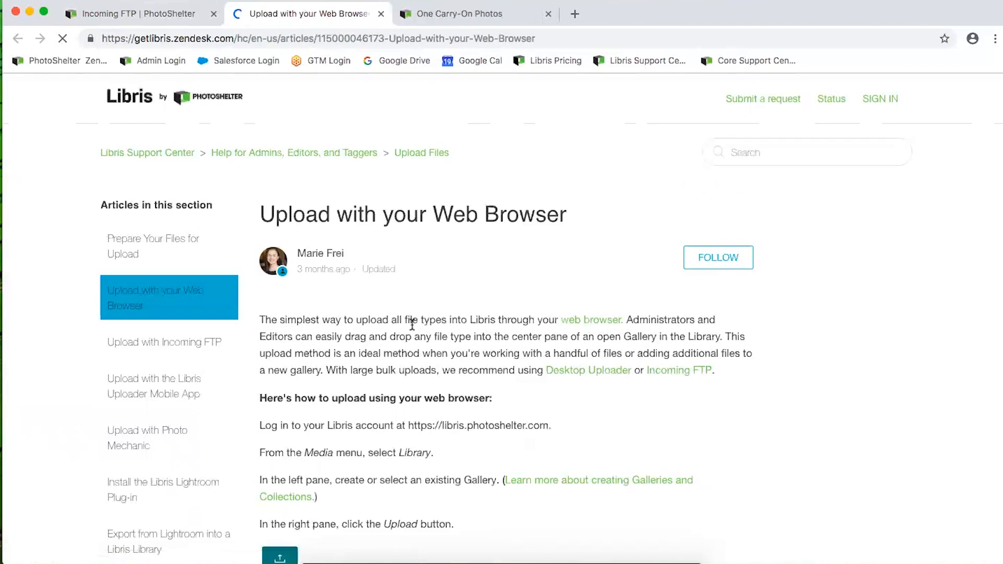
pyautogui.scroll(-10, 412, 324)
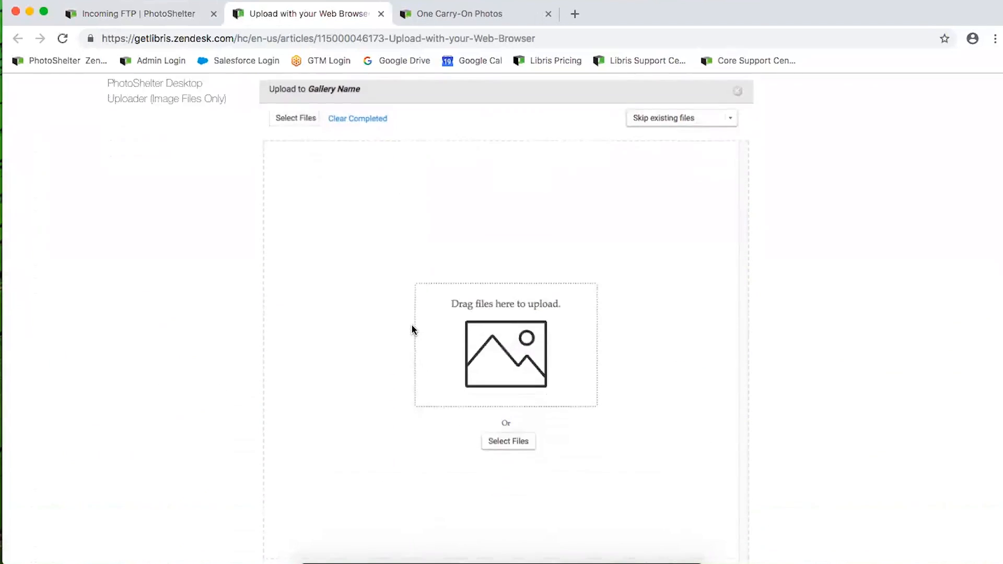
pyautogui.scroll(-5, 412, 330)
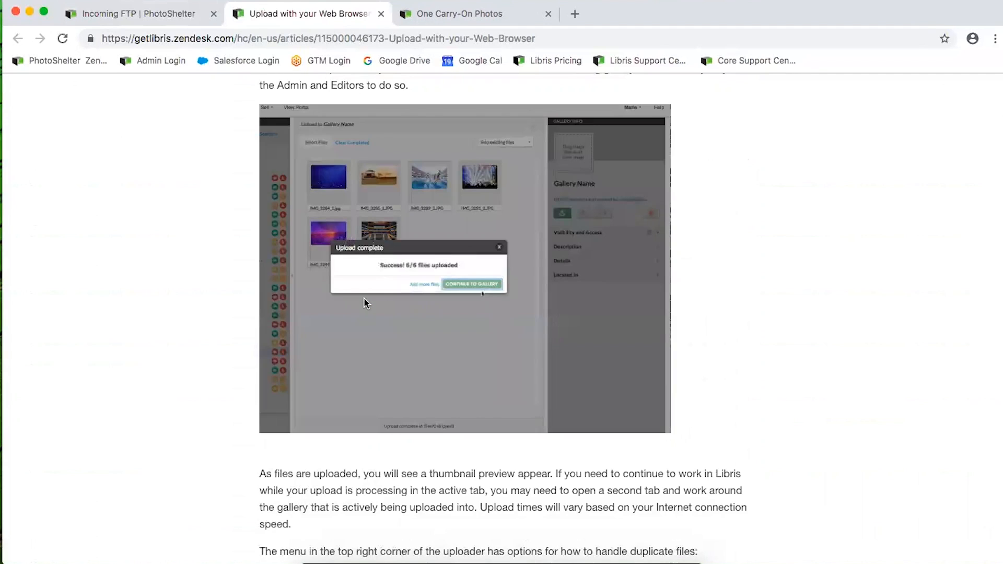
pyautogui.scroll(1, 365, 303)
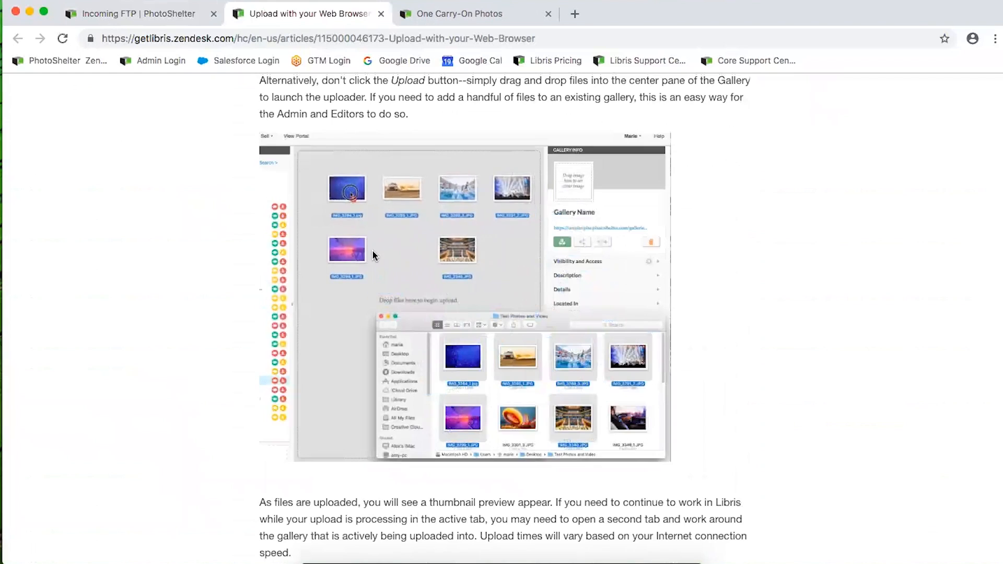
pyautogui.click(381, 14)
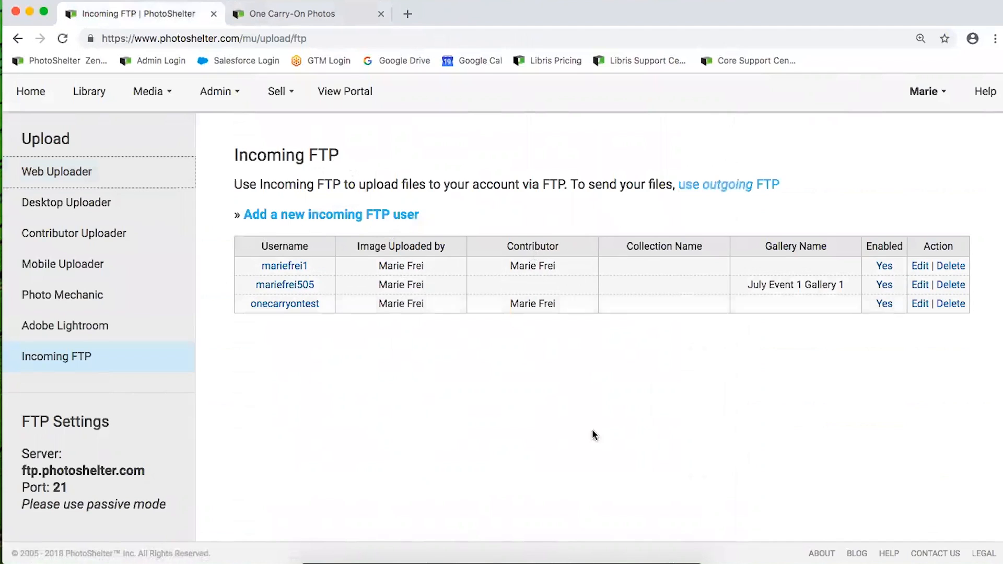
# Browse Downloads and Documents in Finder, then move and minimize the window to reveal the FTP settings
pyautogui.click(606, 557)
pyautogui.click(617, 356)
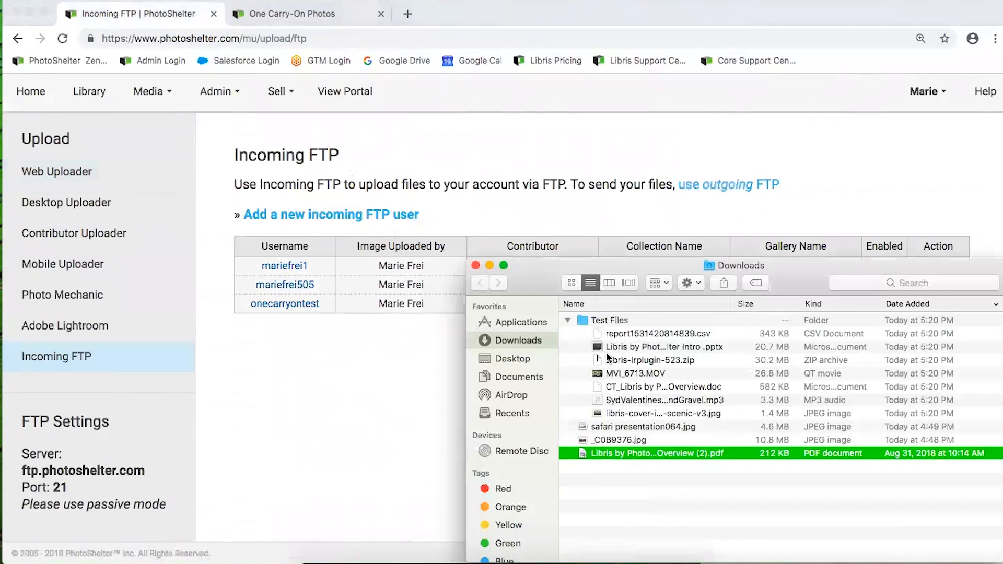
pyautogui.click(517, 376)
pyautogui.click(576, 356)
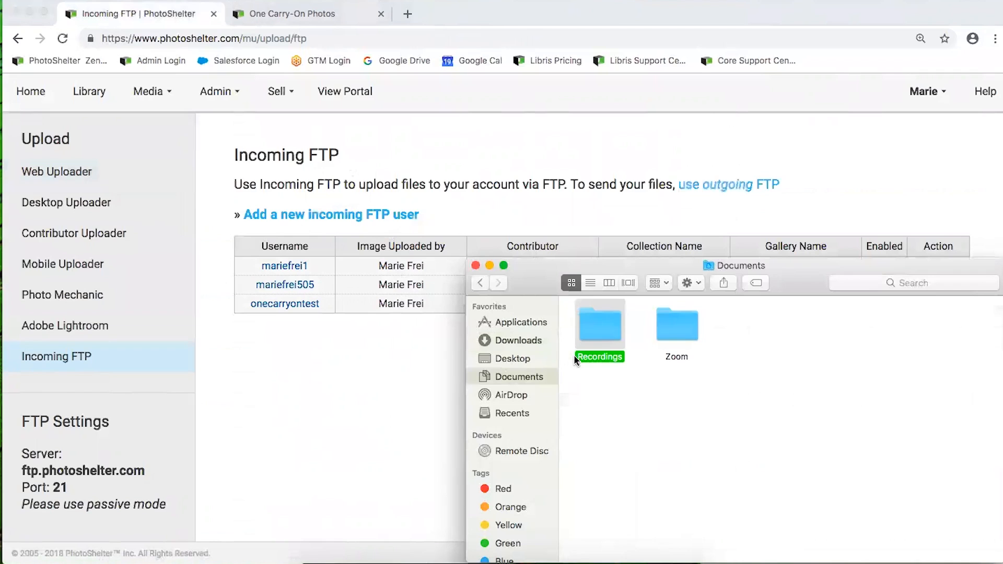
pyautogui.moveTo(566, 259); pyautogui.dragTo(503, 295)
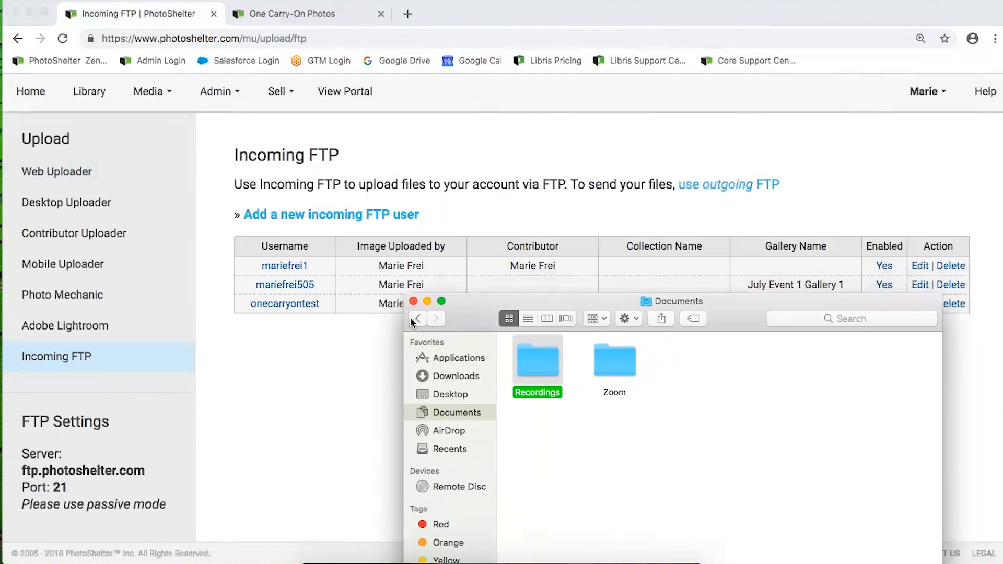
pyautogui.click(426, 377)
pyautogui.click(427, 302)
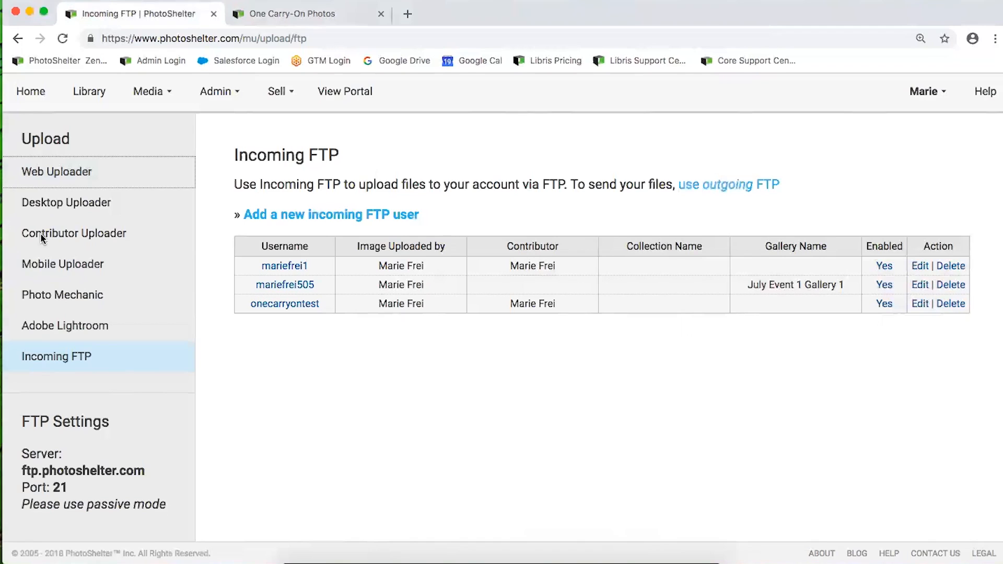
# Open the Contributor Uploader help article and zoom in to read its first steps
pyautogui.click(23, 234)
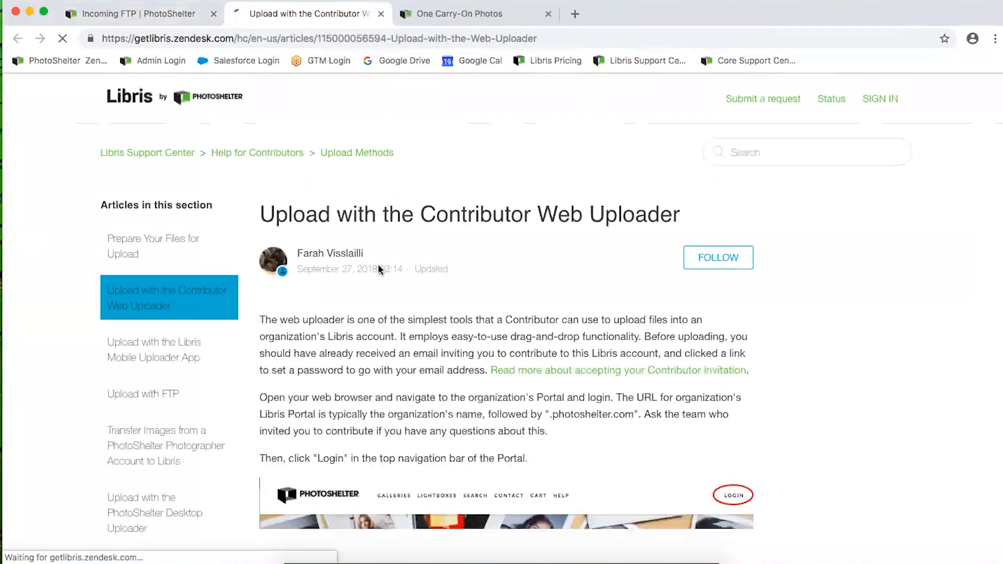
pyautogui.scroll(-3, 491, 373)
pyautogui.scroll(-2, 490, 374)
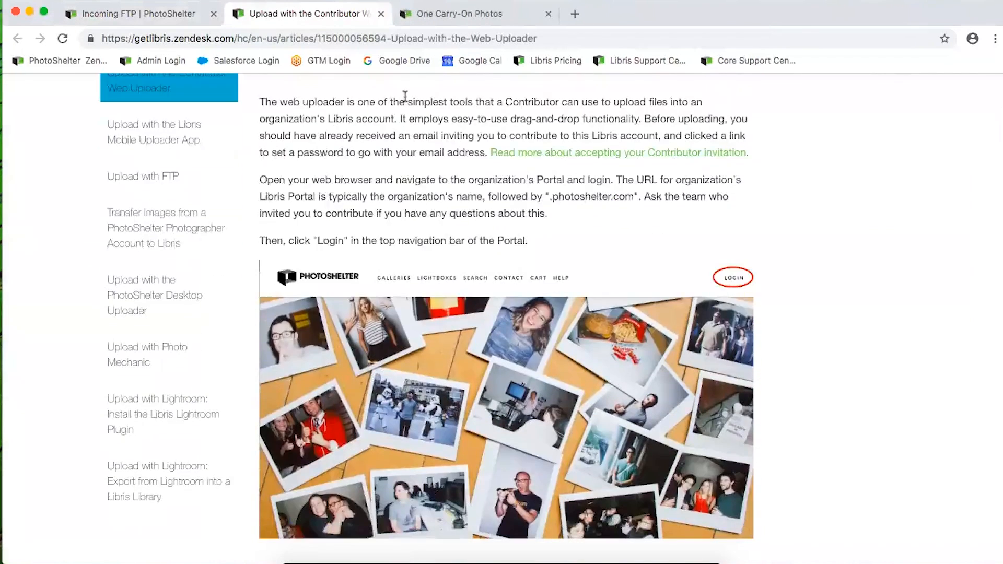
pyautogui.click(458, 14)
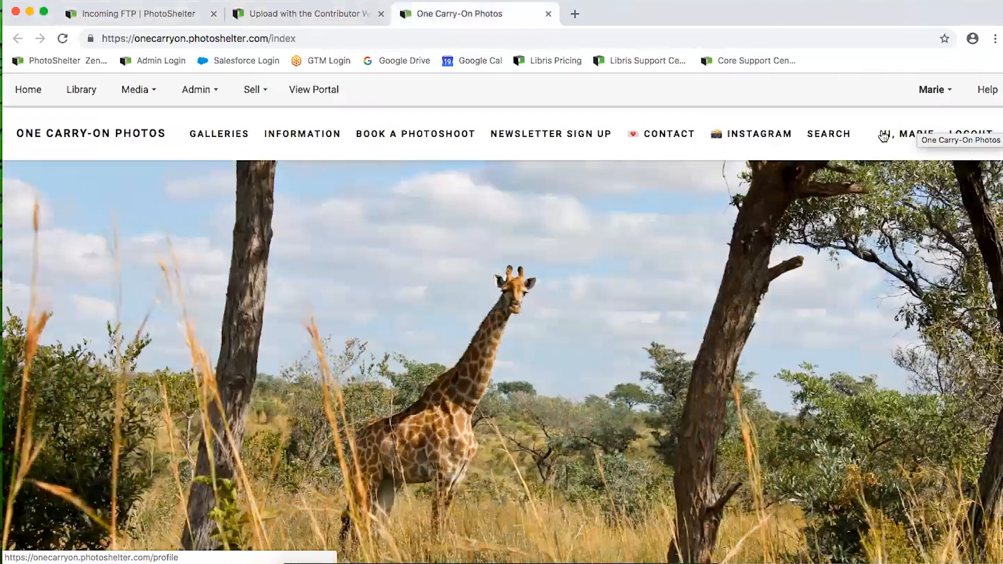
pyautogui.click(320, 13)
pyautogui.scroll(-10, 556, 256)
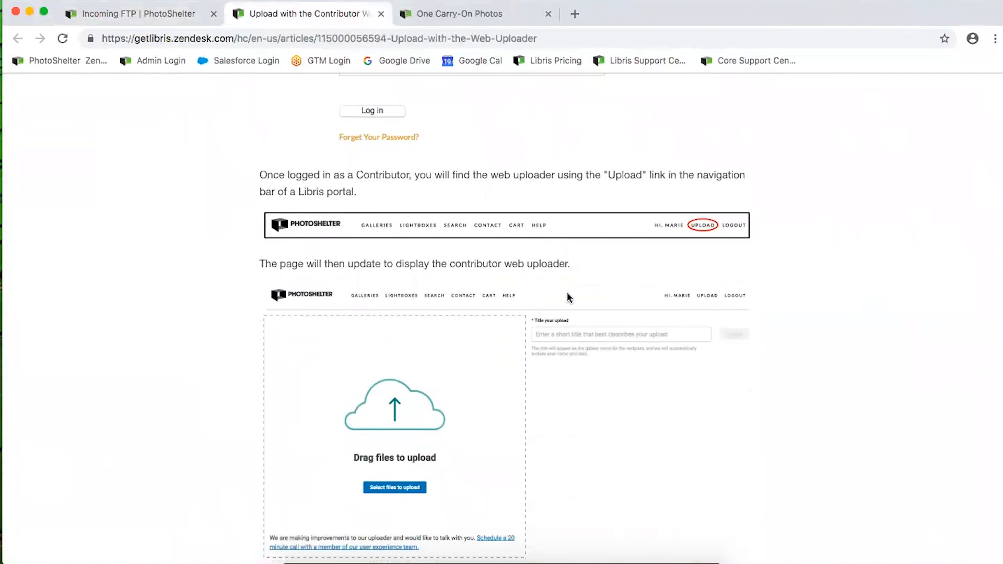
pyautogui.scroll(-2, 627, 209)
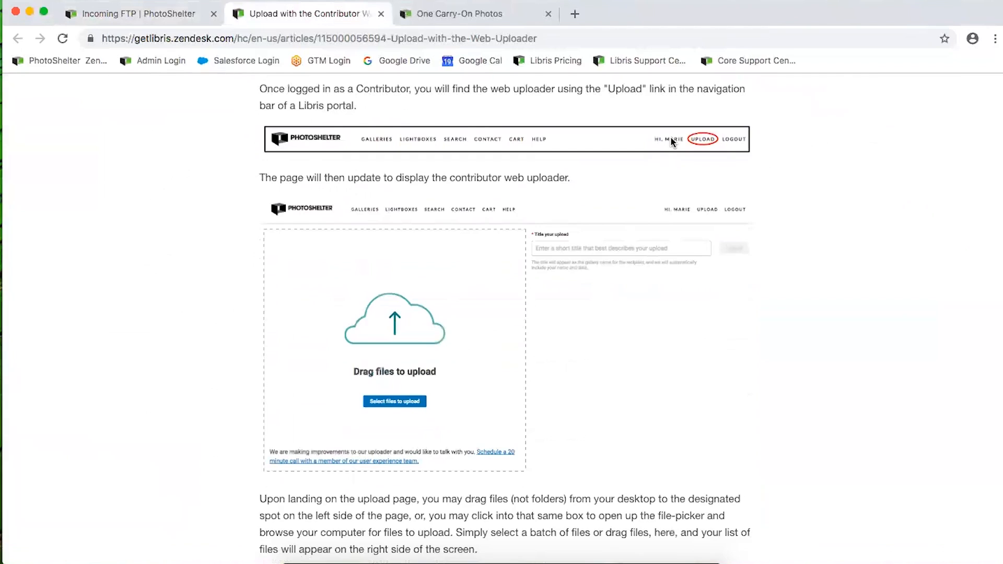
pyautogui.press('super+equal')
pyautogui.press('super+equal')
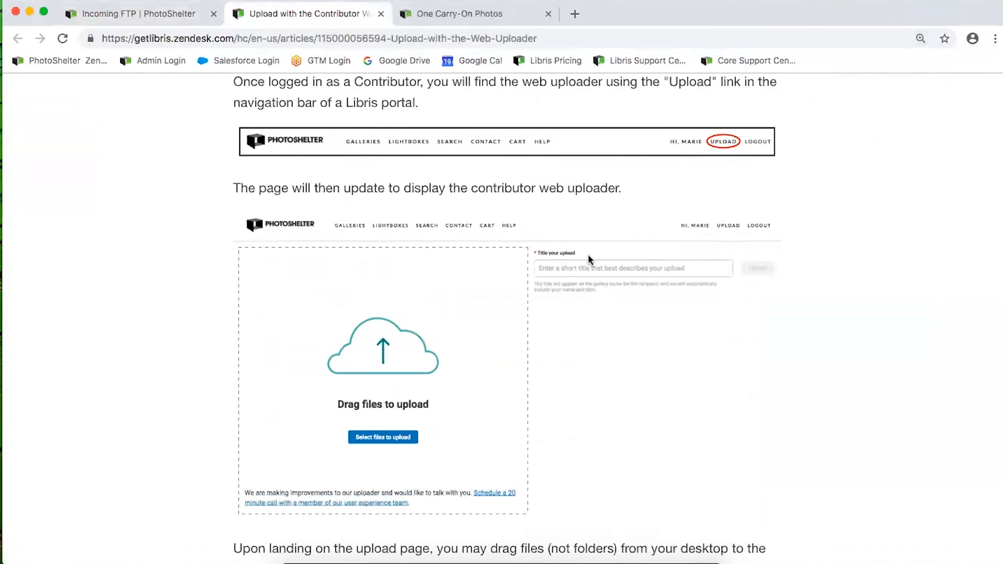
pyautogui.scroll(-1, 589, 261)
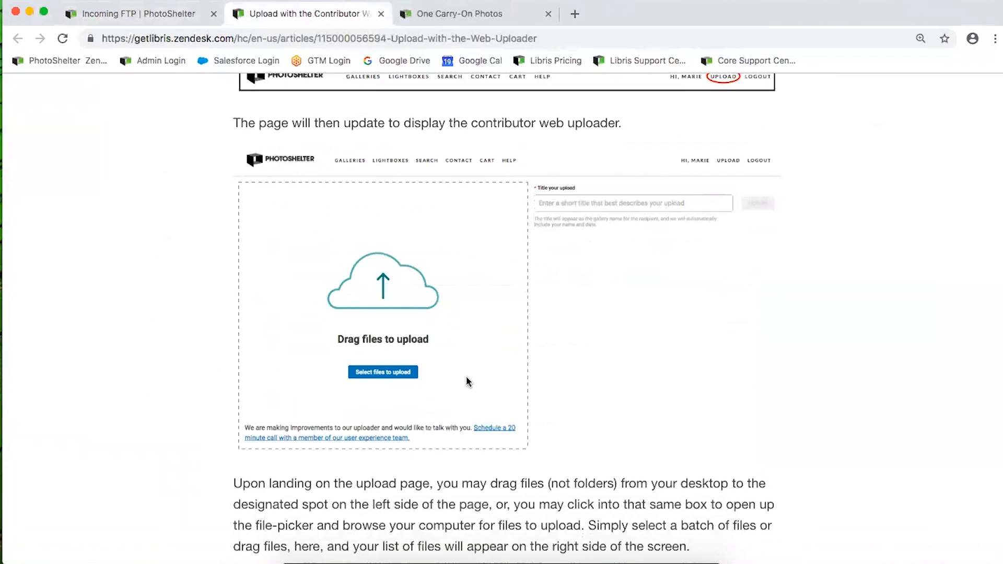
pyautogui.scroll(-7, 442, 383)
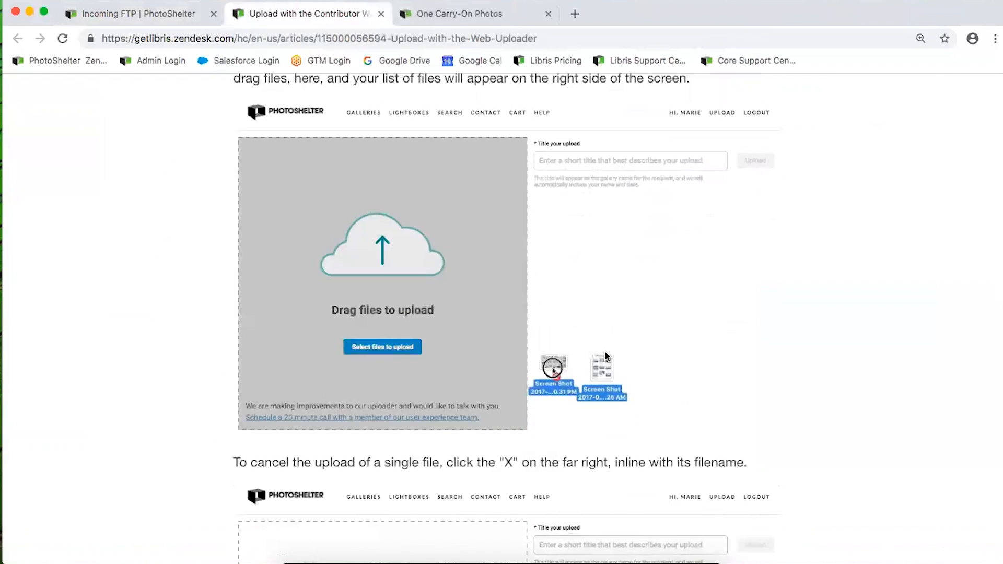
# Read on to the final step about the 25-character upload description, then close the article
pyautogui.click(586, 555)
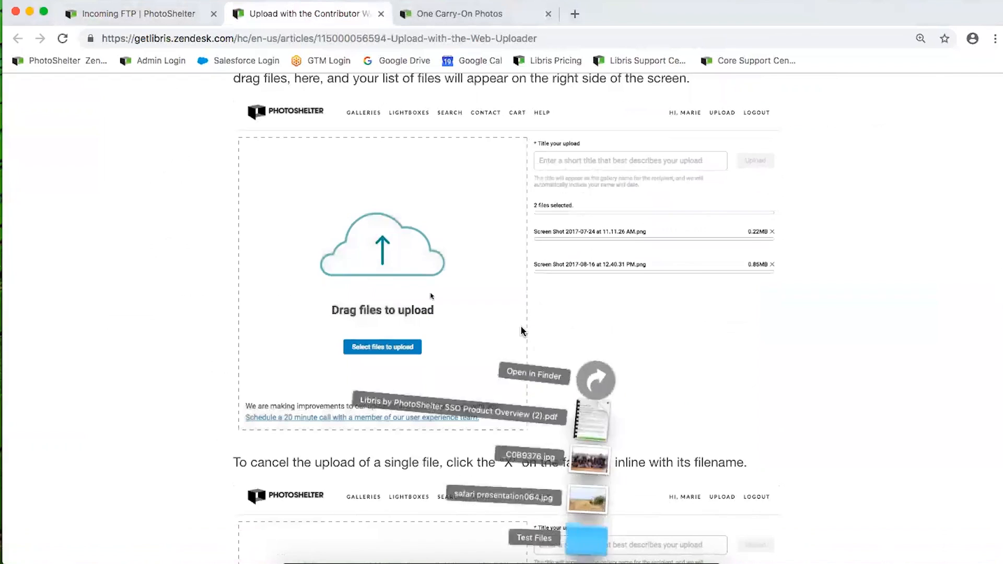
pyautogui.click(778, 433)
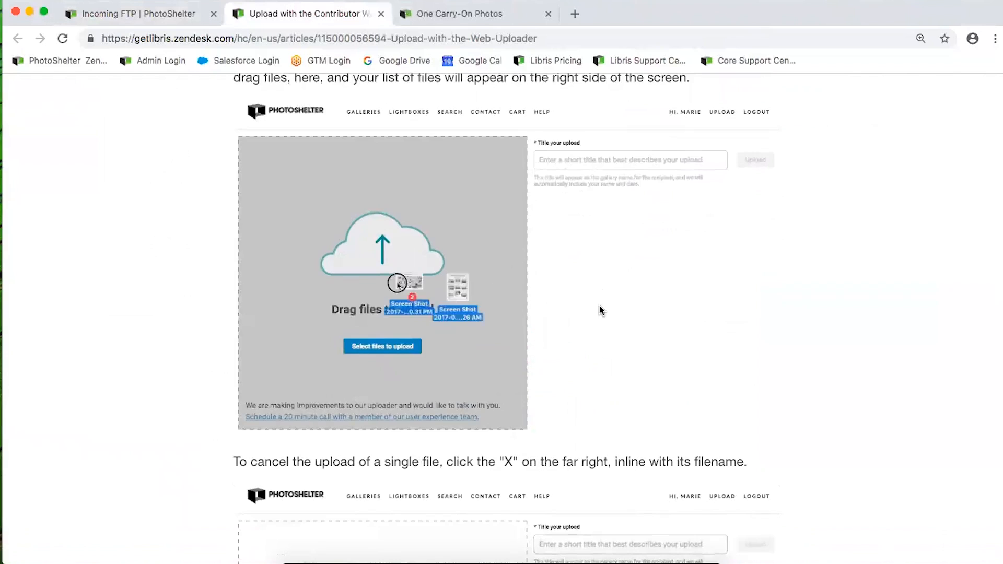
pyautogui.scroll(-6, 600, 308)
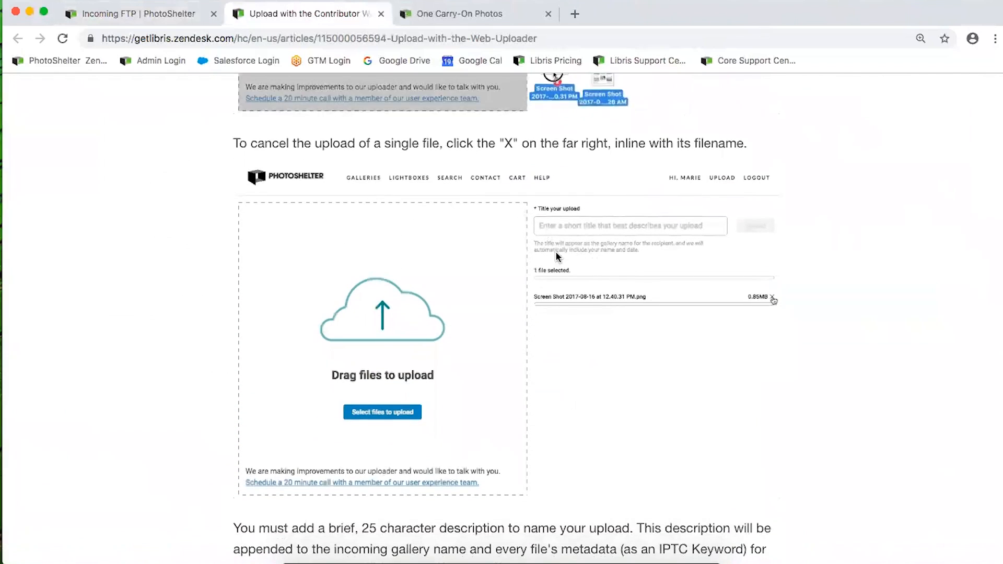
pyautogui.scroll(-8, 575, 277)
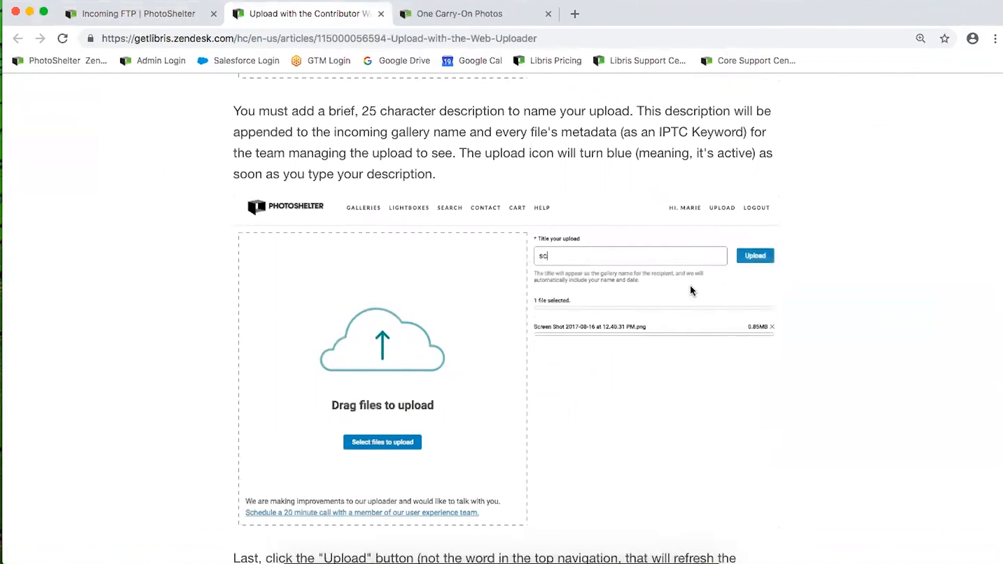
pyautogui.scroll(-2, 690, 288)
pyautogui.scroll(-10, 689, 291)
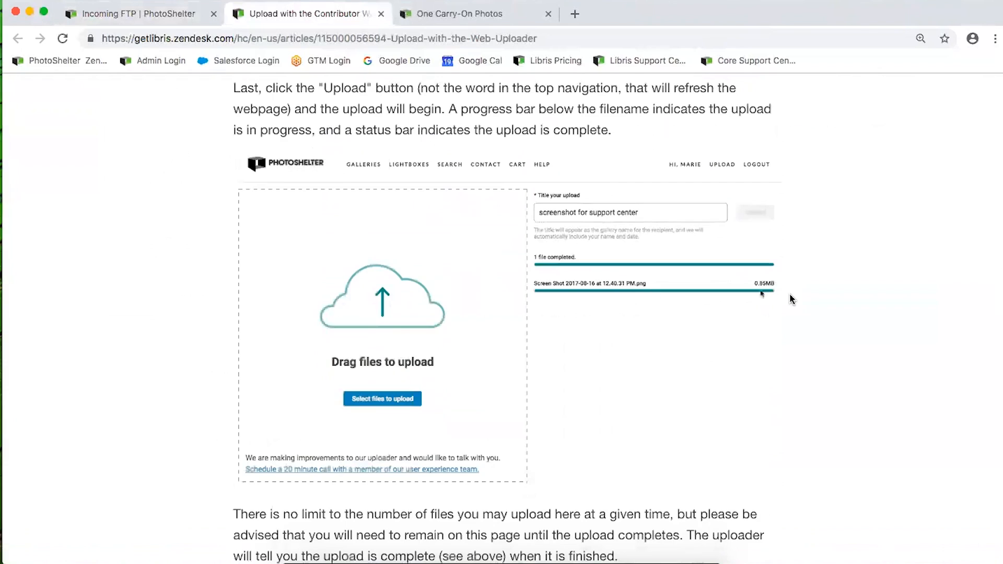
pyautogui.scroll(-1, 784, 298)
pyautogui.scroll(-10, 782, 300)
pyautogui.scroll(11, 782, 300)
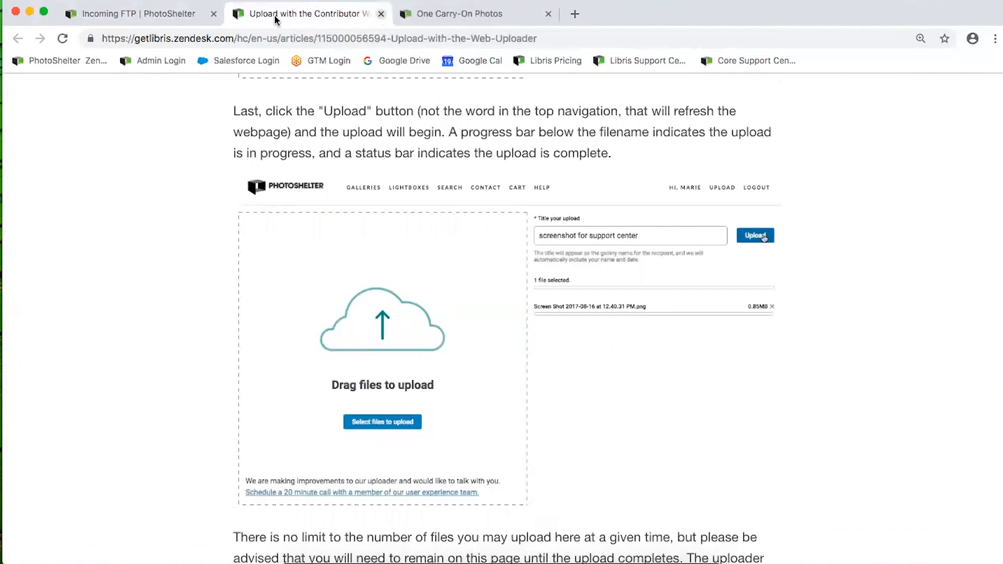
pyautogui.click(380, 15)
# Open the Mobile Uploader article and read down to the Your Uploads progress screenshot
pyautogui.click(142, 14)
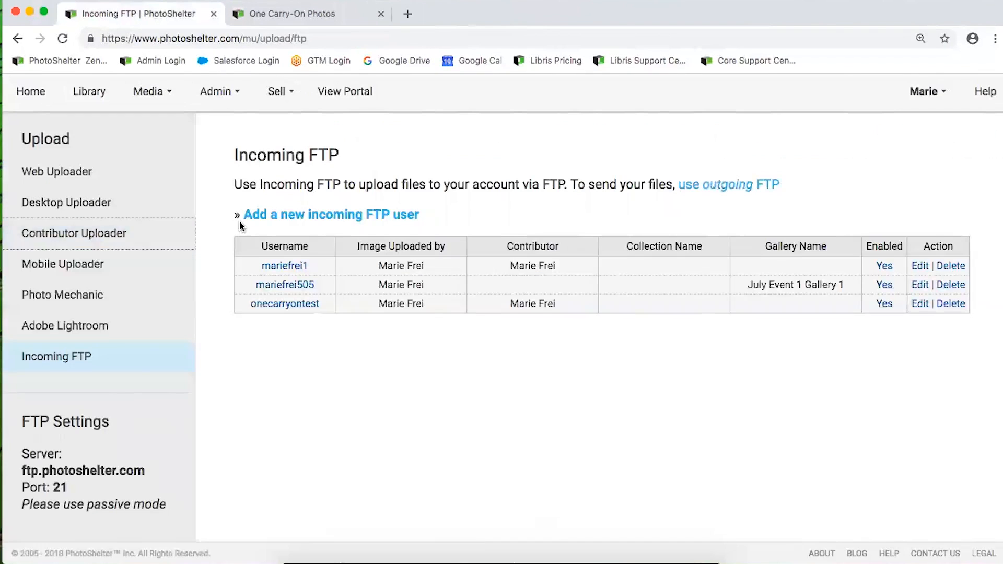
pyautogui.click(47, 269)
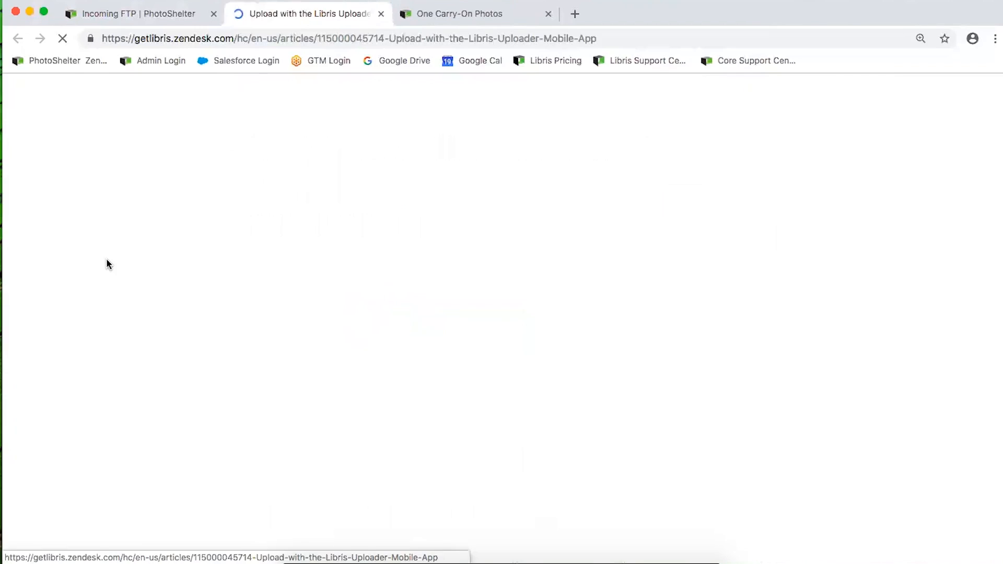
pyautogui.scroll(-10, 418, 352)
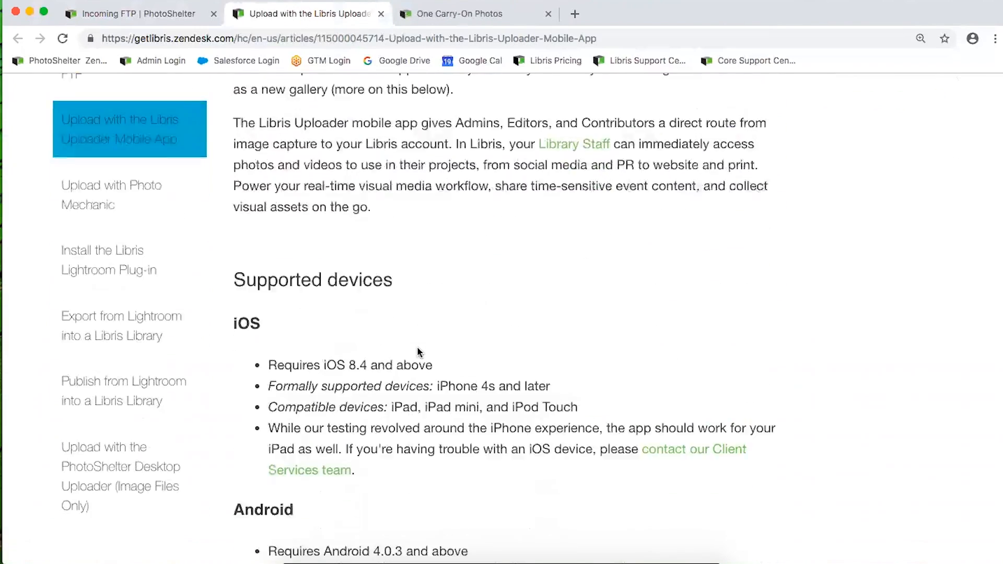
pyautogui.scroll(-10, 393, 344)
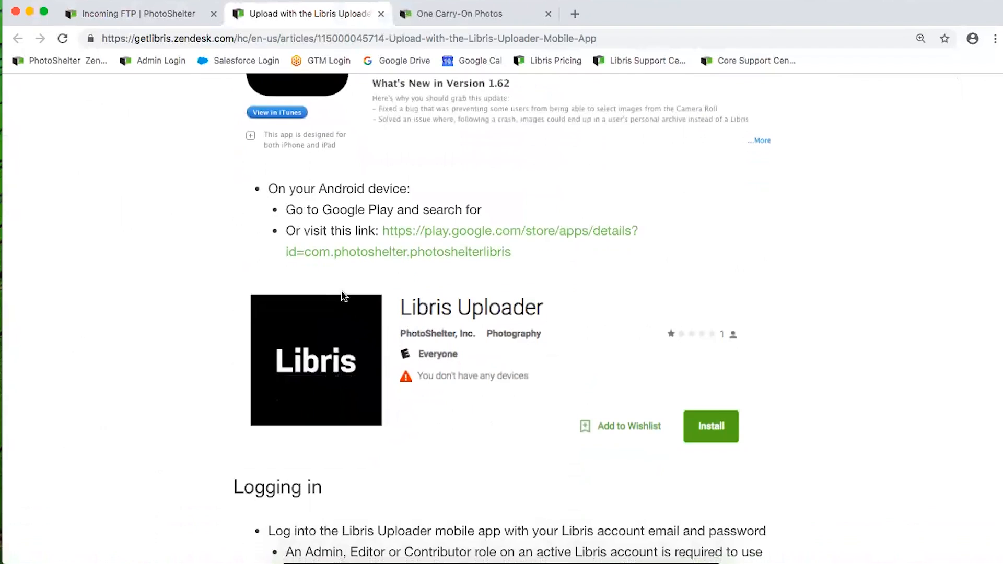
pyautogui.scroll(-10, 344, 297)
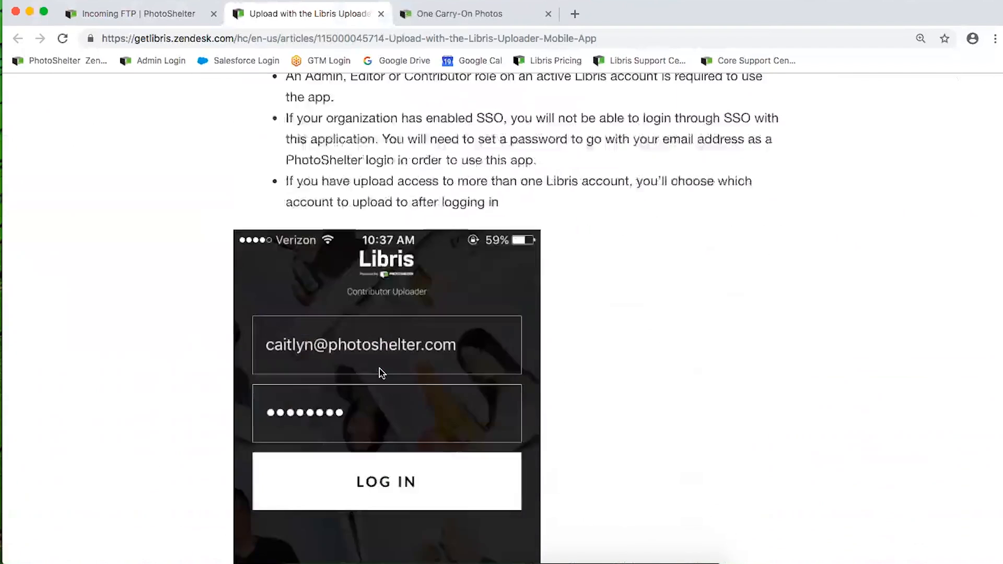
pyautogui.scroll(-3, 381, 372)
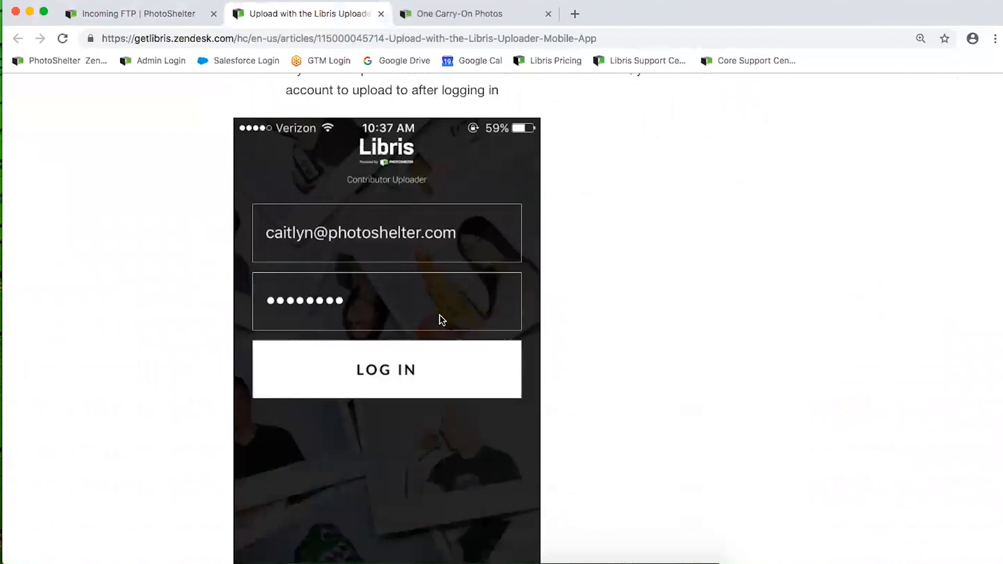
pyautogui.scroll(-12, 441, 319)
pyautogui.scroll(-18, 391, 319)
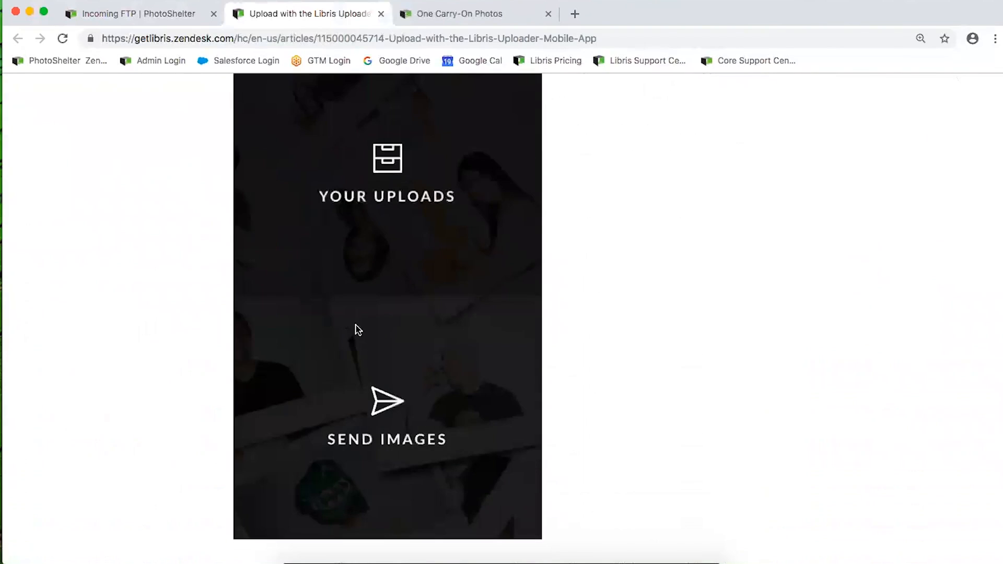
pyautogui.scroll(-5, 358, 329)
pyautogui.scroll(-10, 359, 332)
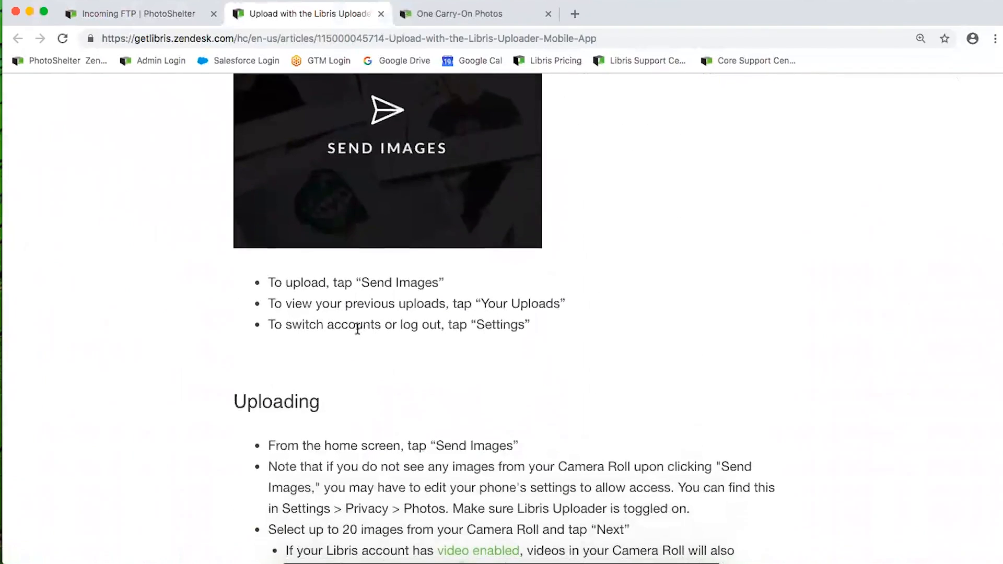
pyautogui.scroll(-13, 355, 328)
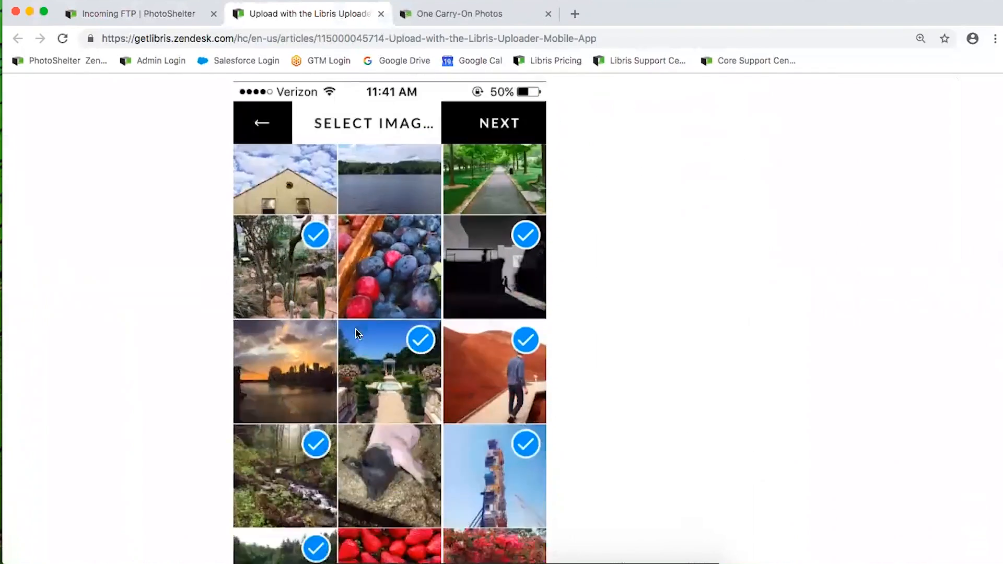
pyautogui.scroll(-5, 356, 328)
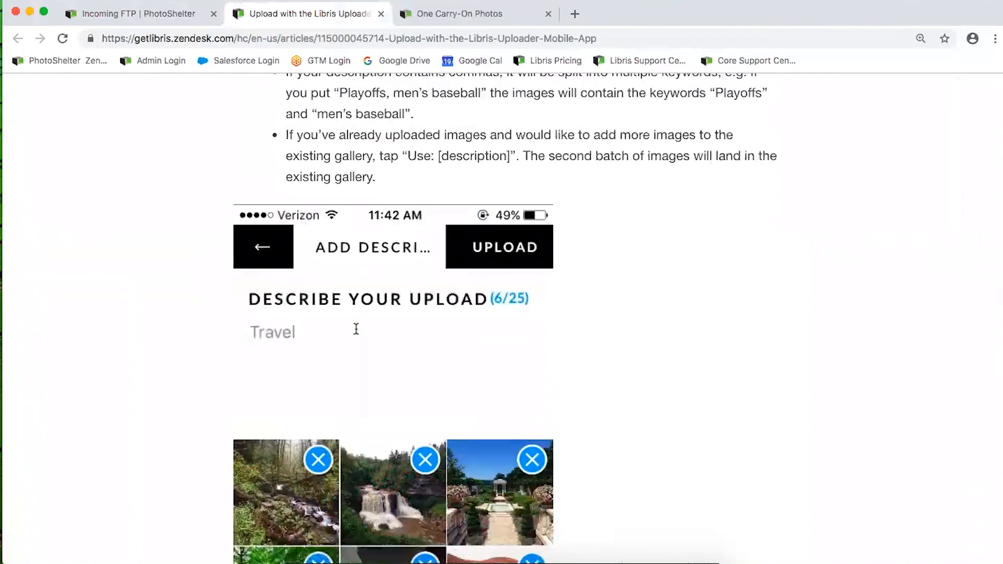
pyautogui.scroll(-2, 291, 199)
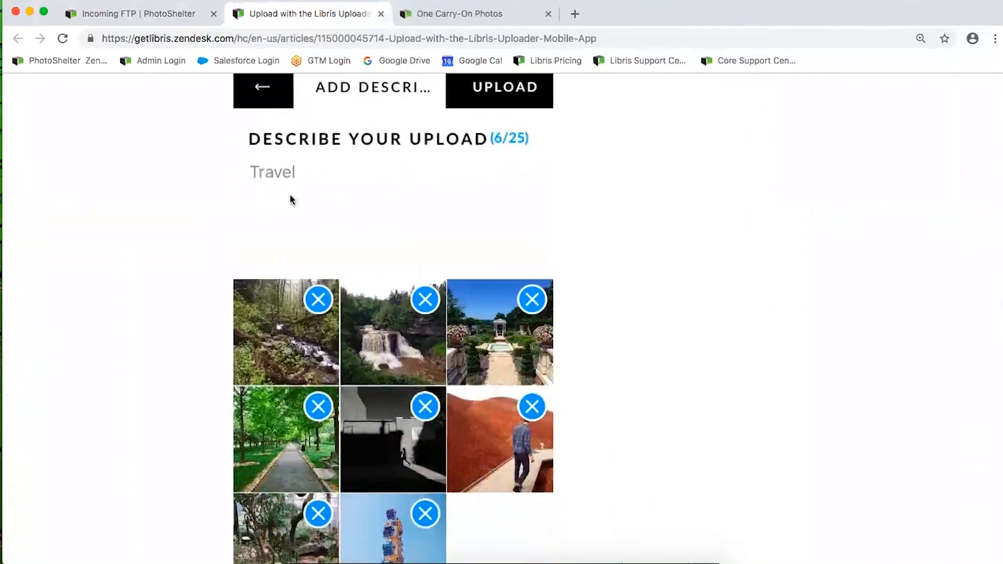
pyautogui.scroll(-9, 407, 313)
pyautogui.scroll(-1, 406, 312)
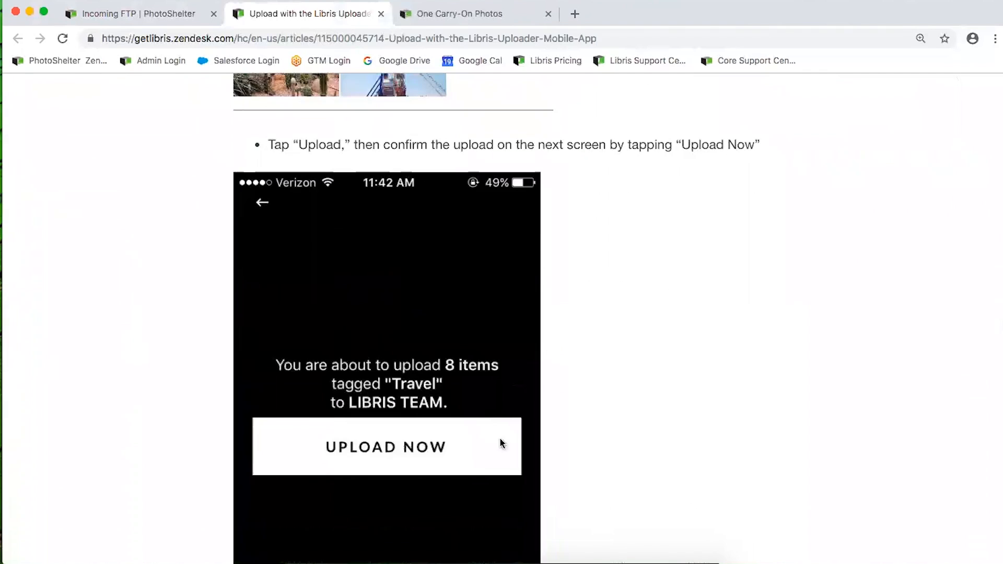
pyautogui.scroll(-9, 409, 423)
pyautogui.scroll(-2, 408, 427)
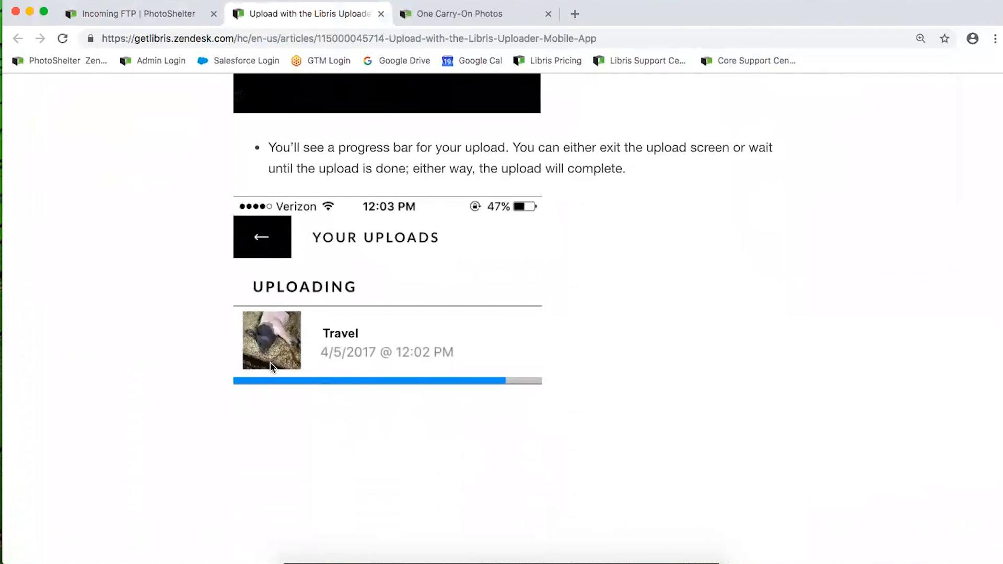
pyautogui.click(381, 14)
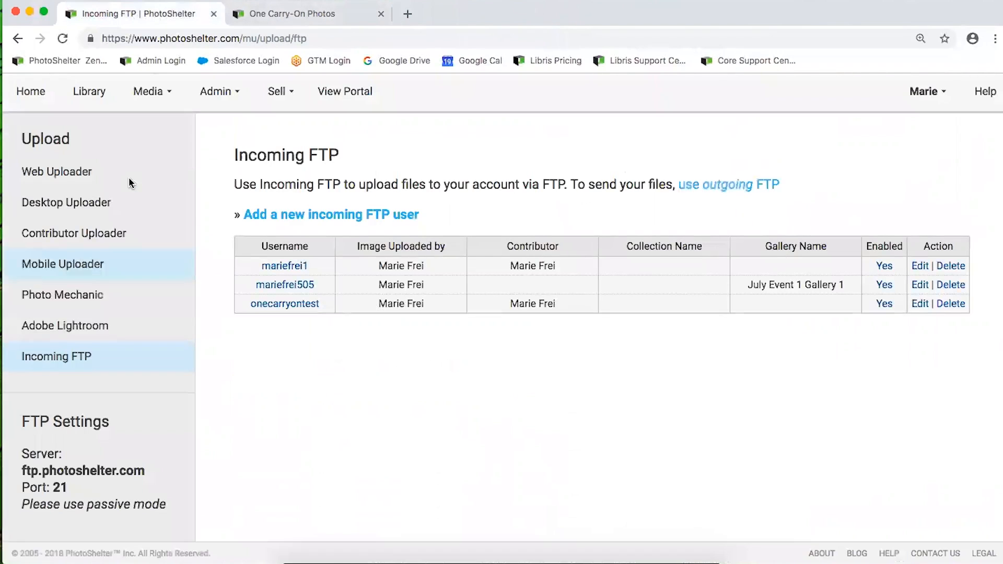
pyautogui.click(60, 298)
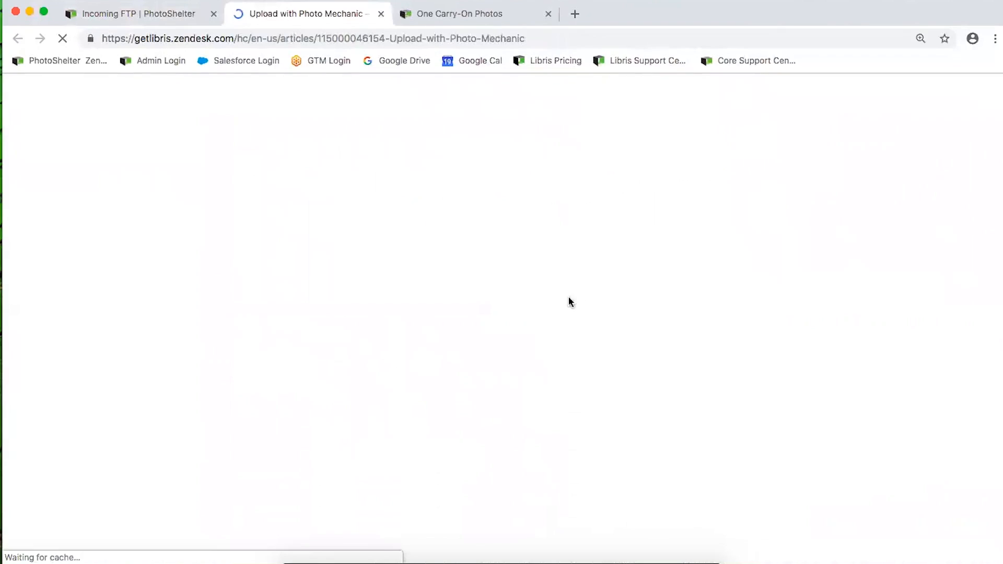
pyautogui.scroll(-10, 435, 297)
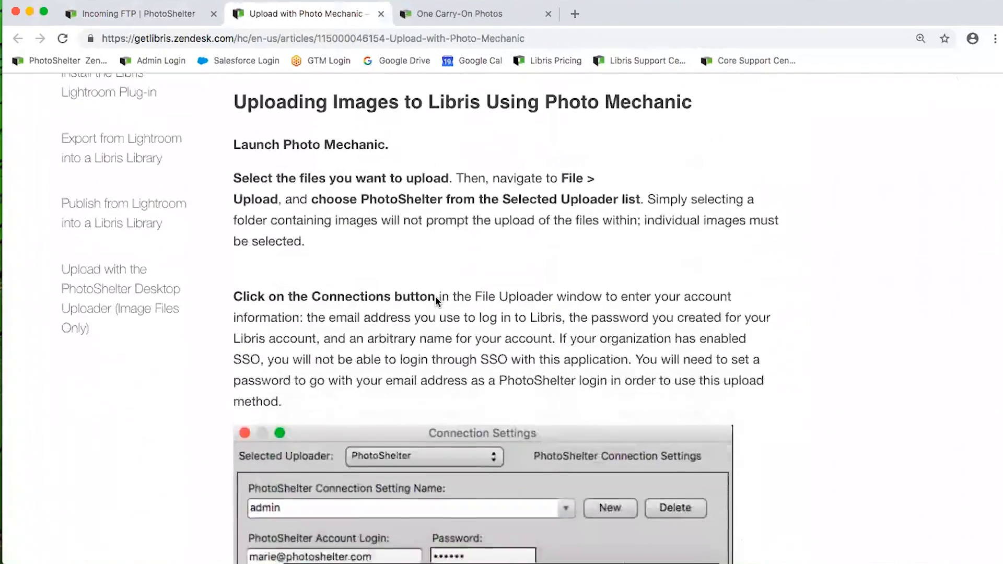
pyautogui.scroll(-3, 435, 295)
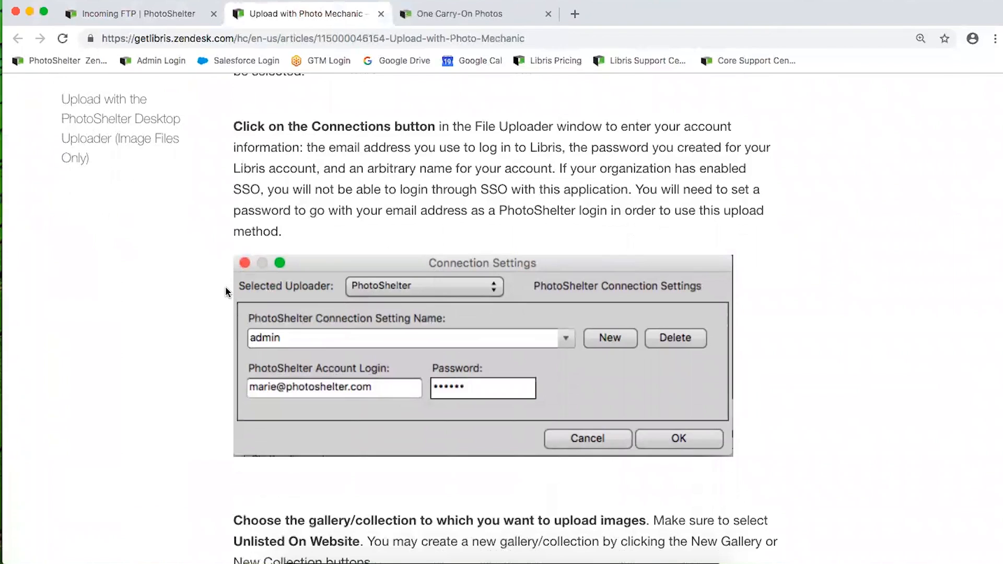
pyautogui.scroll(-1, 225, 287)
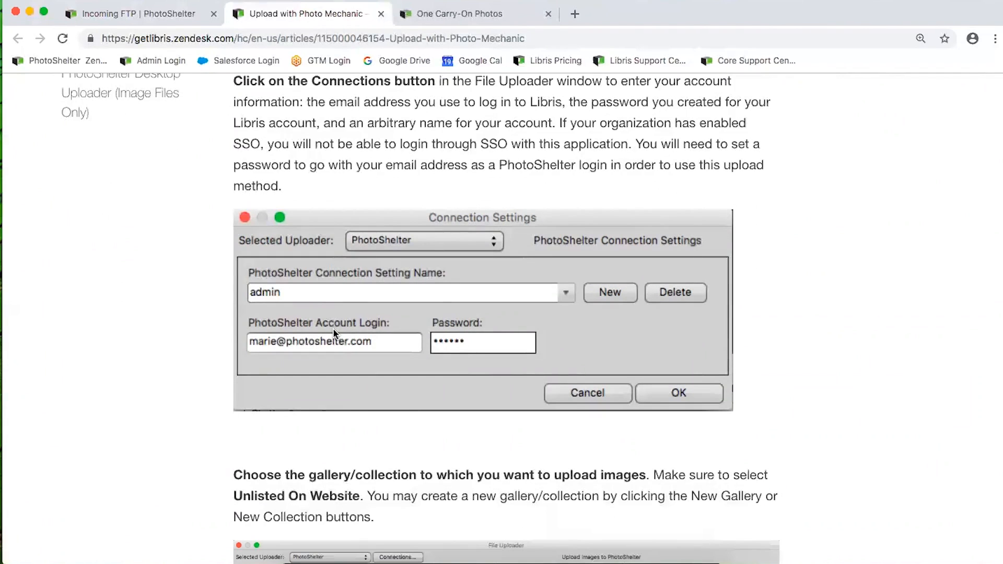
pyautogui.scroll(-7, 519, 332)
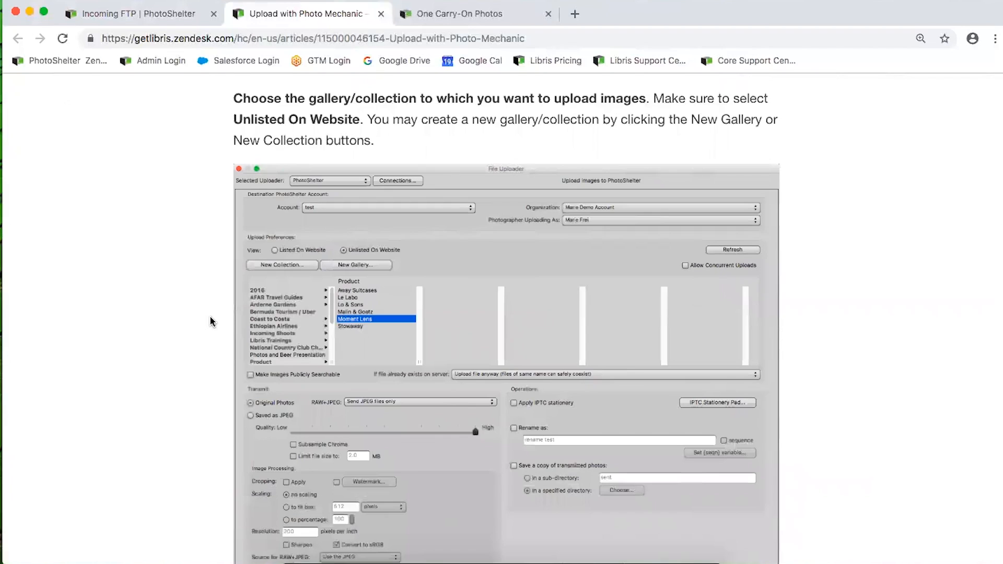
pyautogui.scroll(-1, 257, 285)
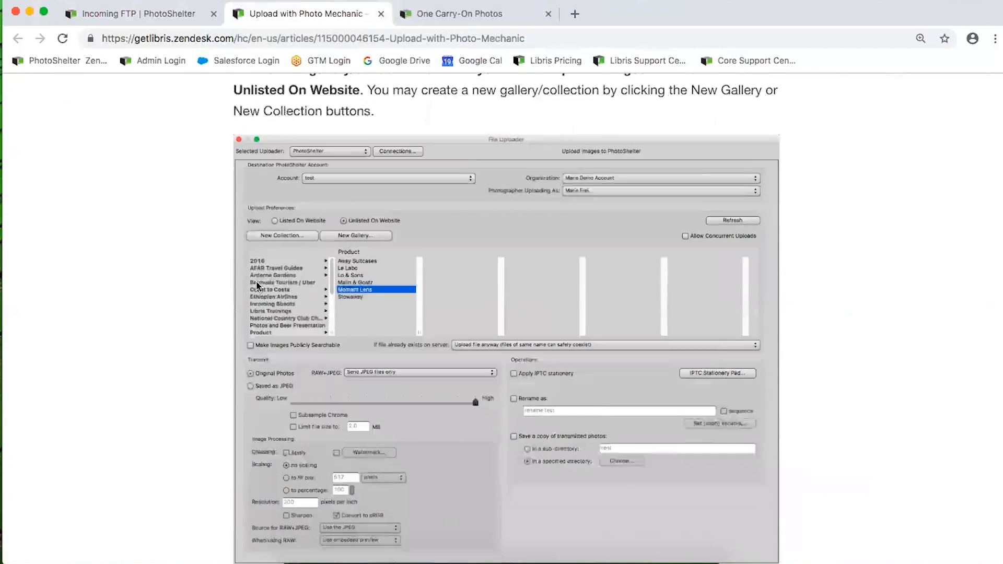
pyautogui.scroll(-2, 256, 284)
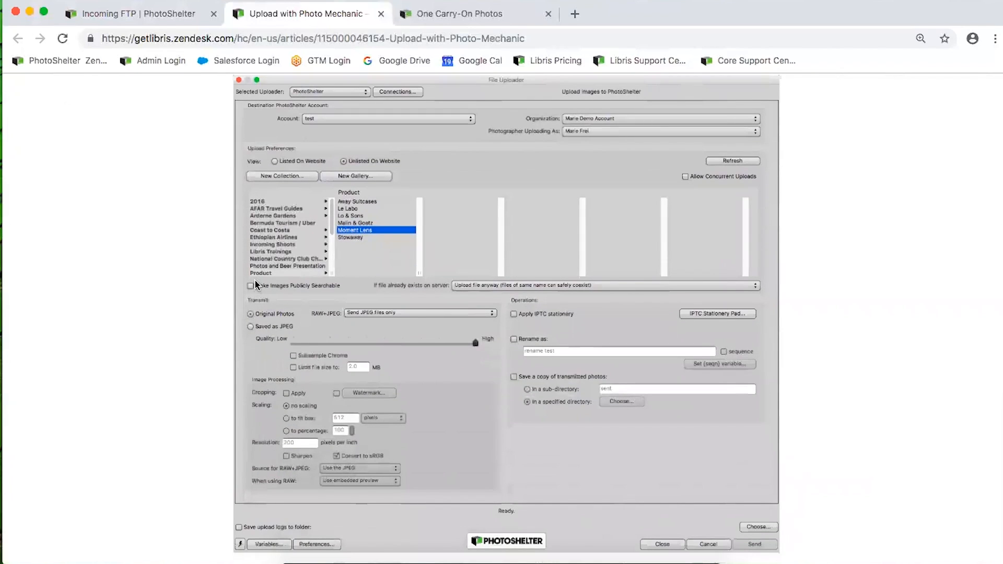
pyautogui.click(382, 16)
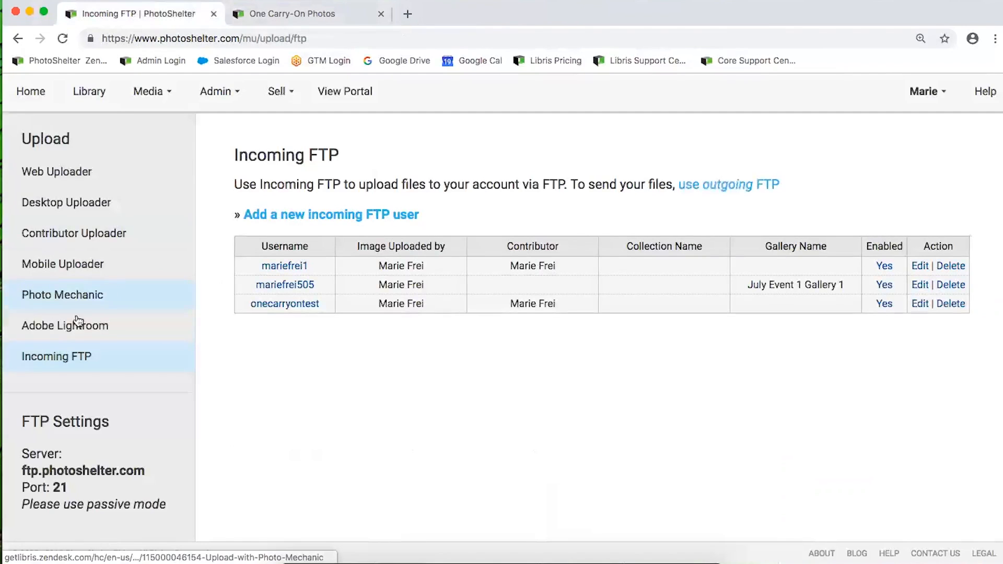
# Open the Install the Libris Lightroom Plug-in article and read down to the Plug-in Manager steps
pyautogui.click(64, 328)
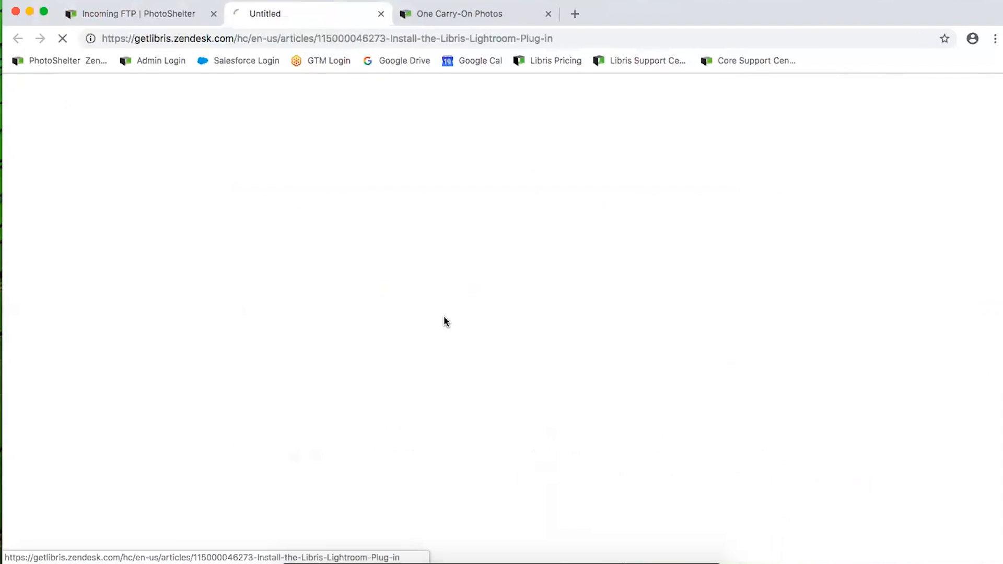
pyautogui.scroll(-5, 434, 328)
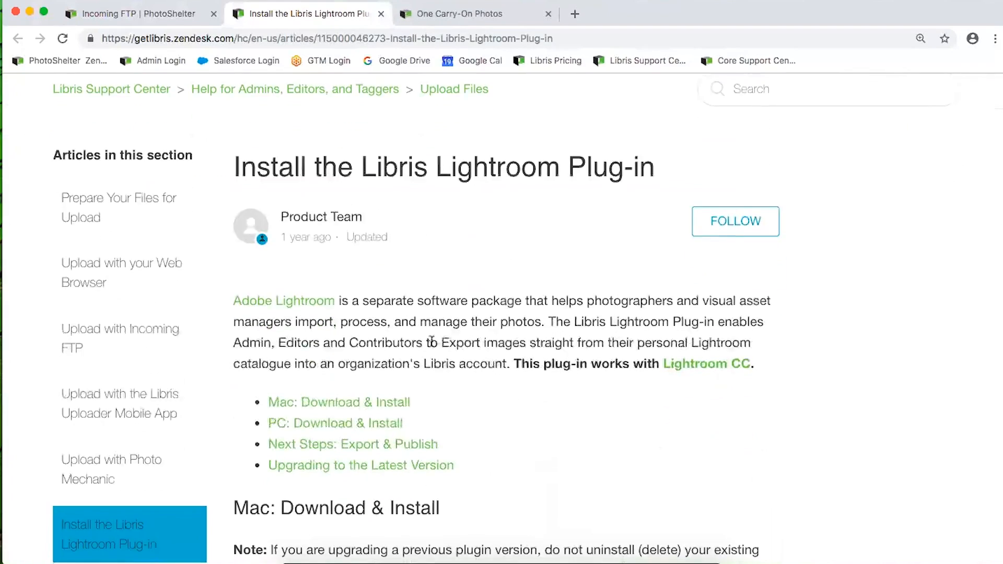
pyautogui.scroll(-3, 433, 346)
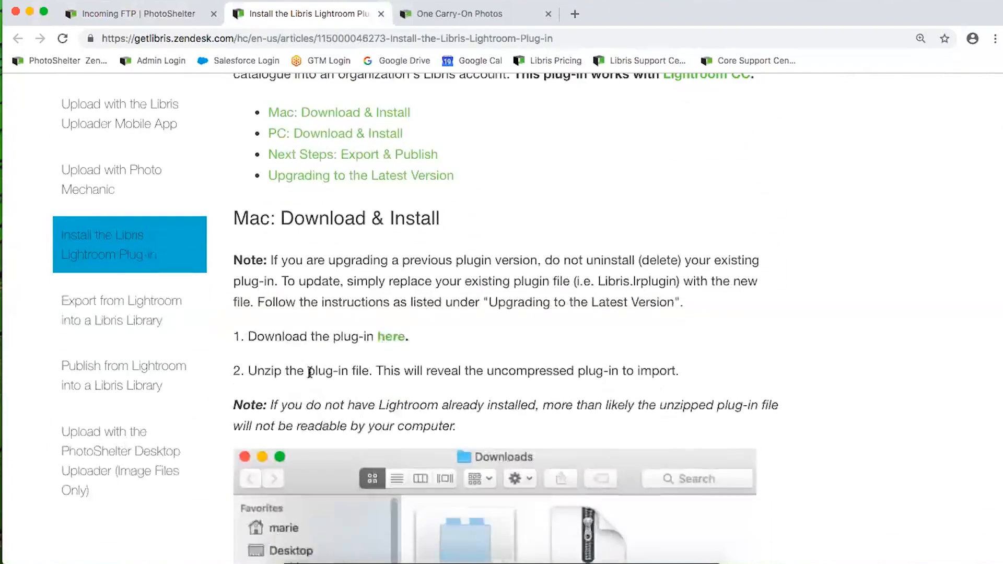
pyautogui.scroll(-10, 367, 397)
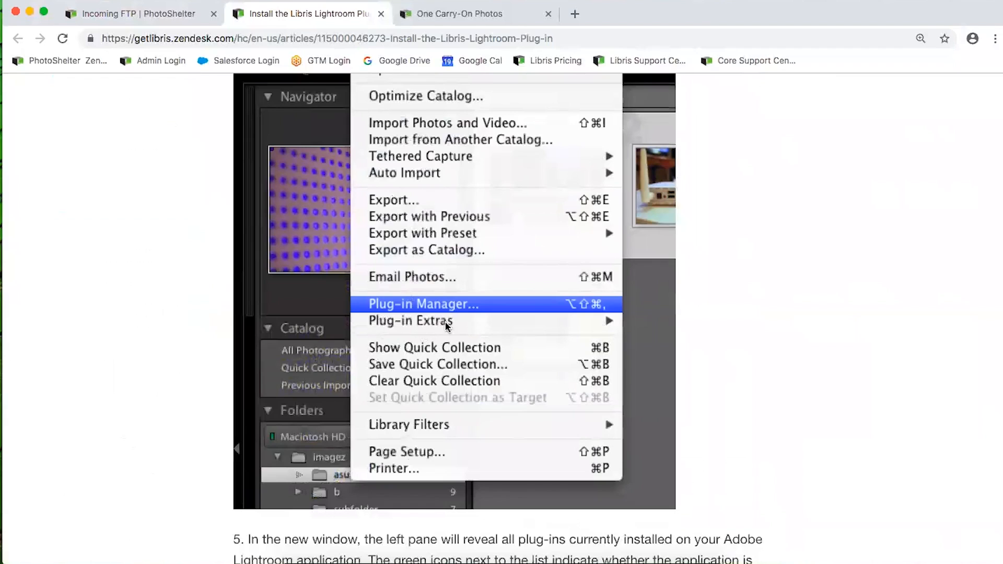
pyautogui.scroll(-10, 446, 325)
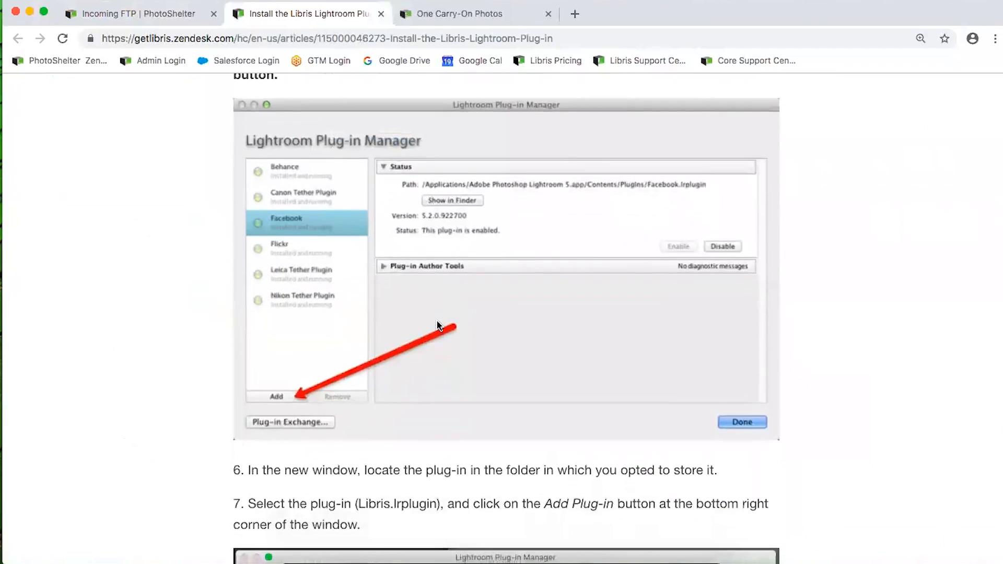
pyautogui.scroll(15, 438, 325)
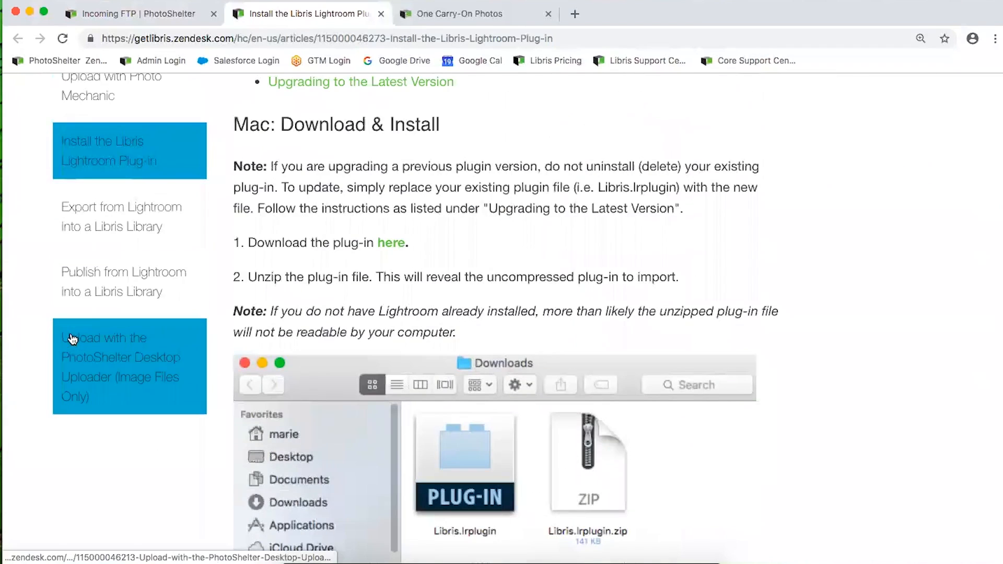
# Open the Export from Lightroom into a Libris Library article and read through its export settings screenshots
pyautogui.scroll(2, 78, 313)
pyautogui.click(94, 274)
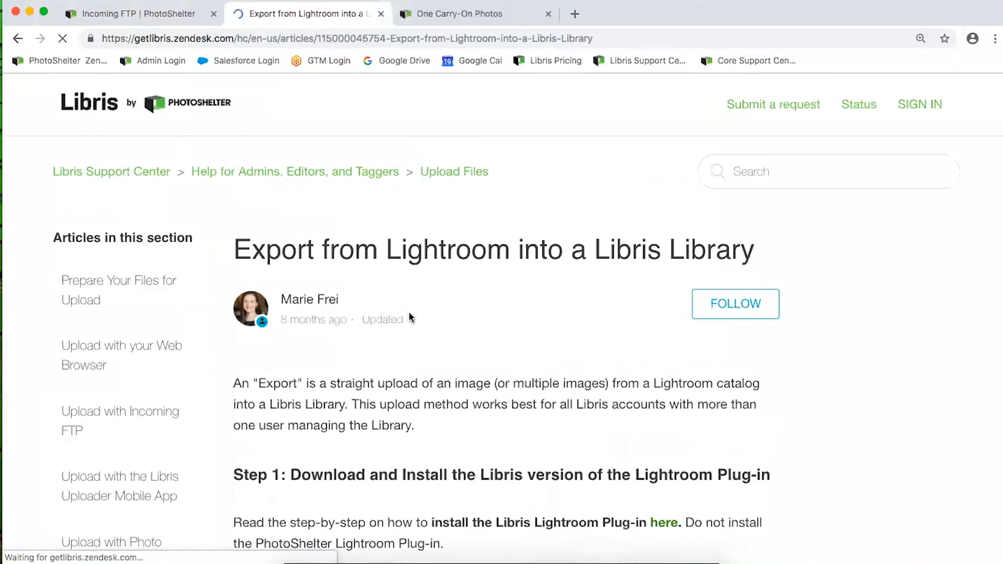
pyautogui.scroll(-8, 452, 320)
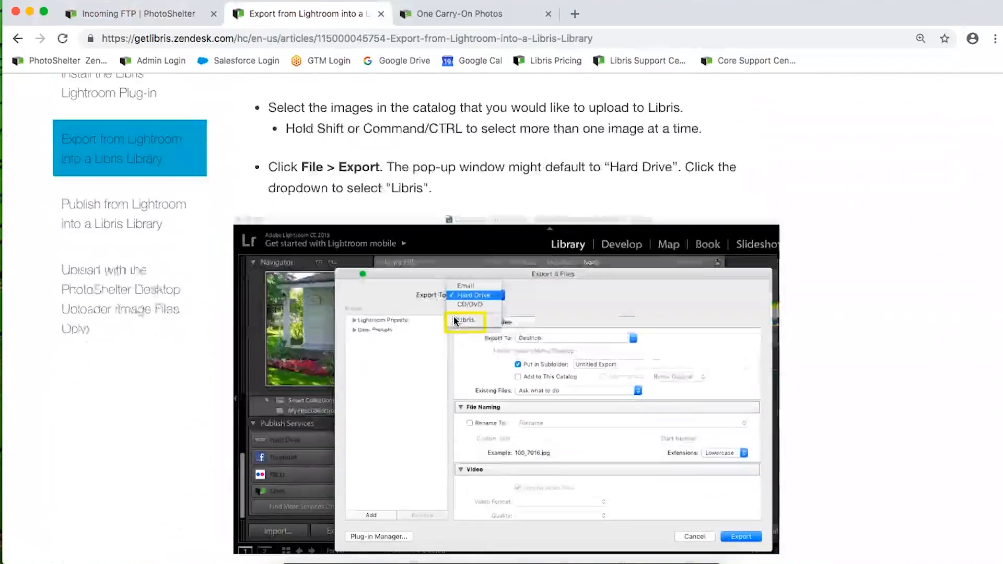
pyautogui.scroll(-1, 454, 321)
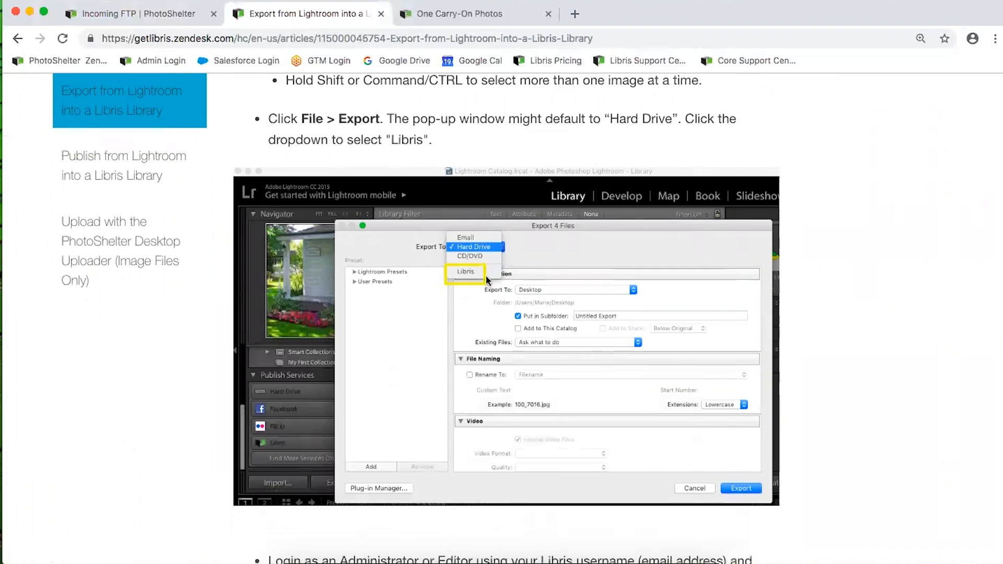
pyautogui.scroll(-7, 467, 311)
pyautogui.scroll(-4, 462, 305)
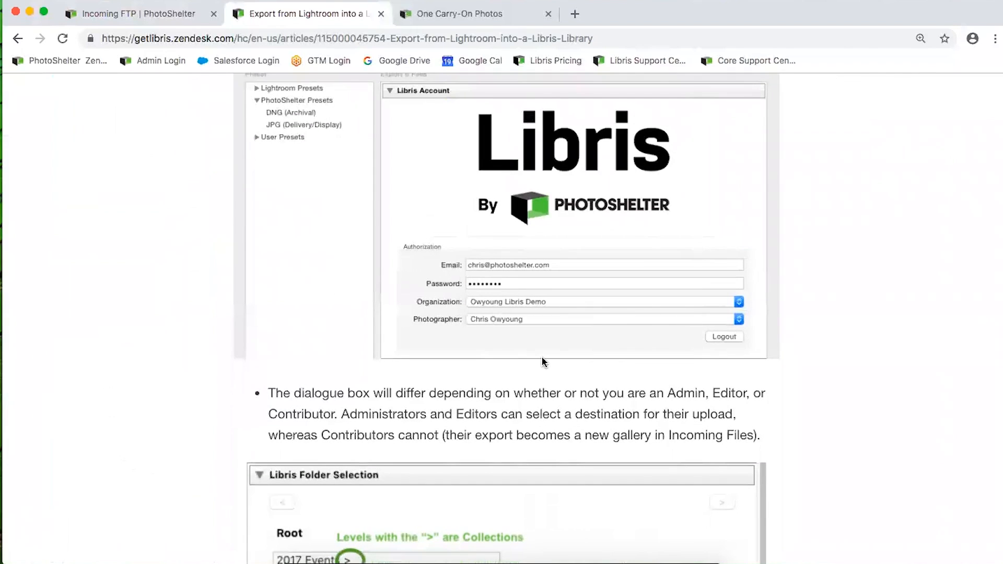
pyautogui.scroll(1, 544, 361)
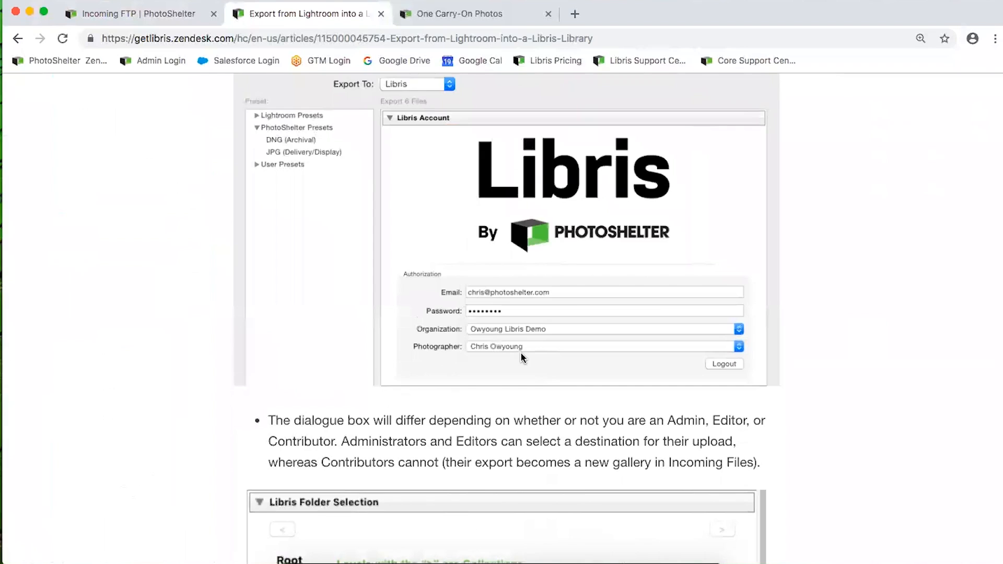
pyautogui.scroll(-6, 522, 356)
pyautogui.scroll(-1, 481, 377)
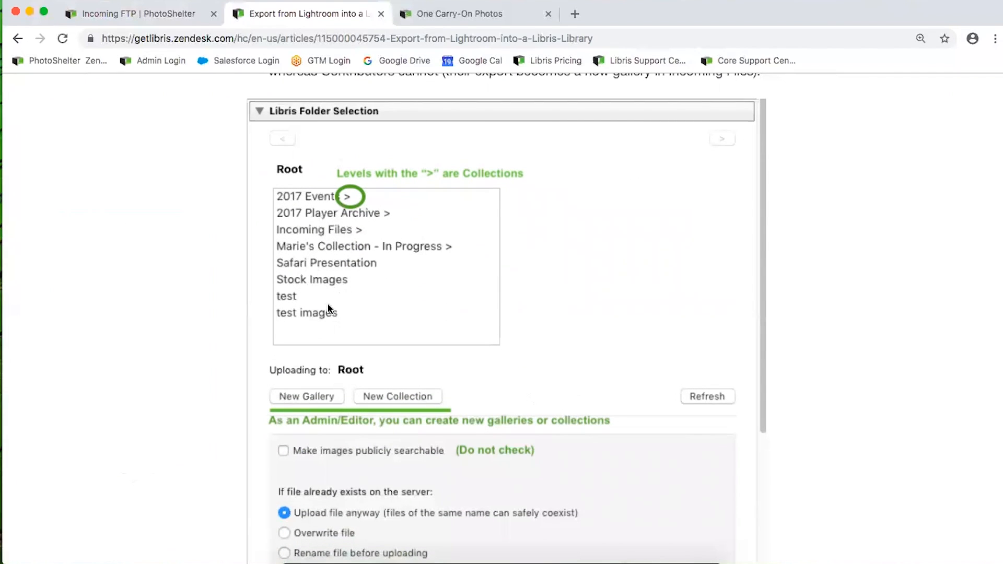
pyautogui.scroll(-8, 330, 325)
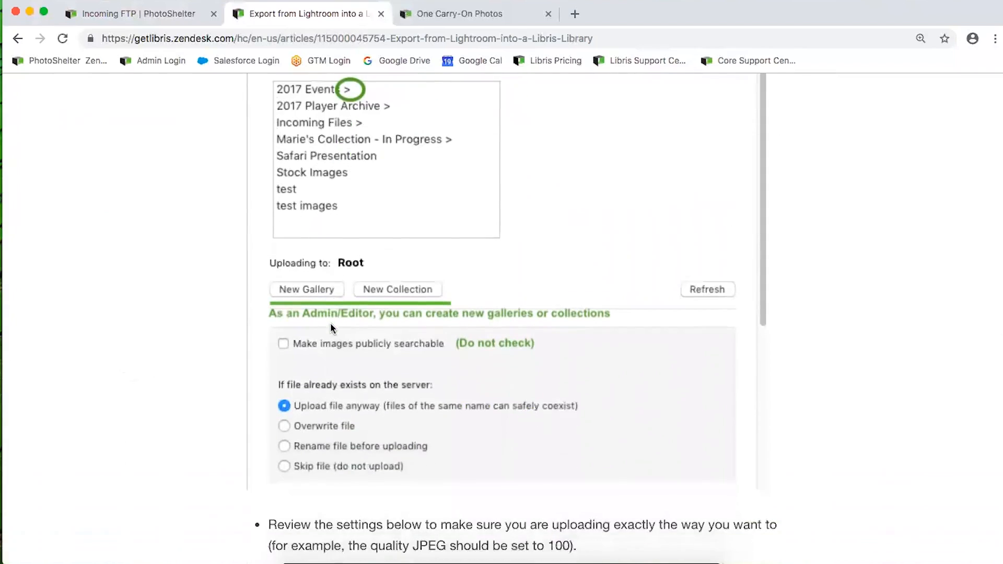
pyautogui.scroll(6, 329, 325)
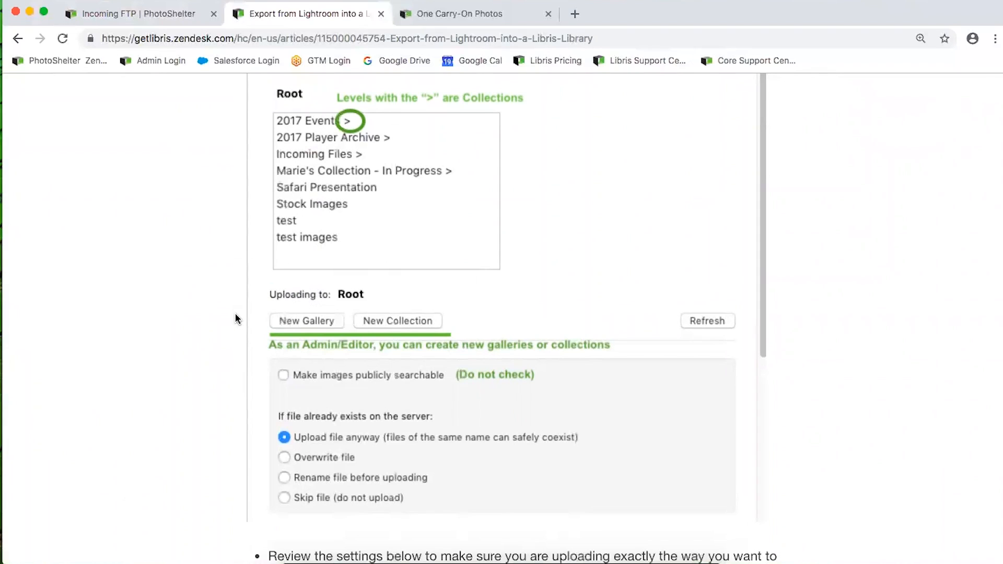
pyautogui.scroll(-7, 236, 318)
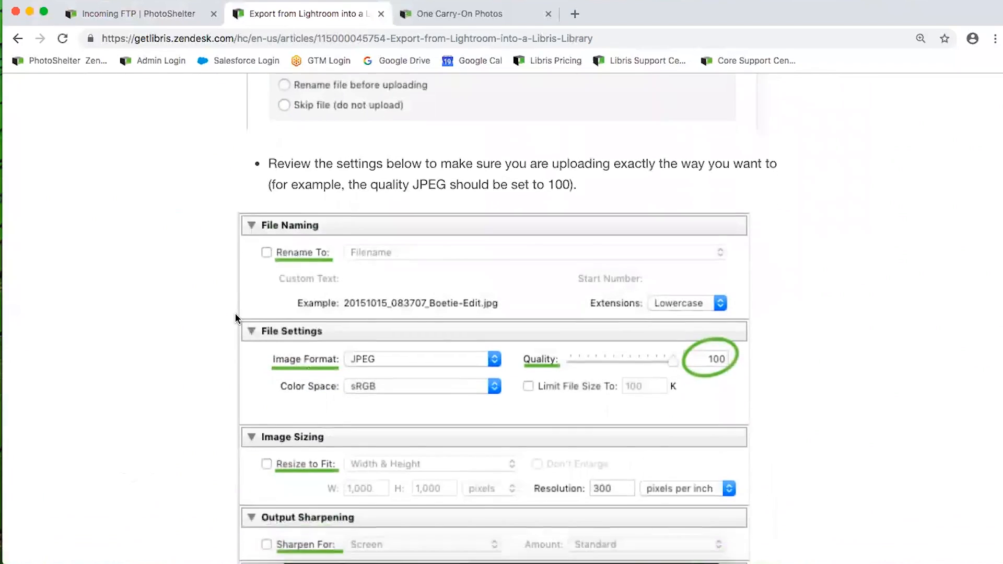
pyautogui.scroll(-6, 235, 318)
pyautogui.scroll(4, 226, 316)
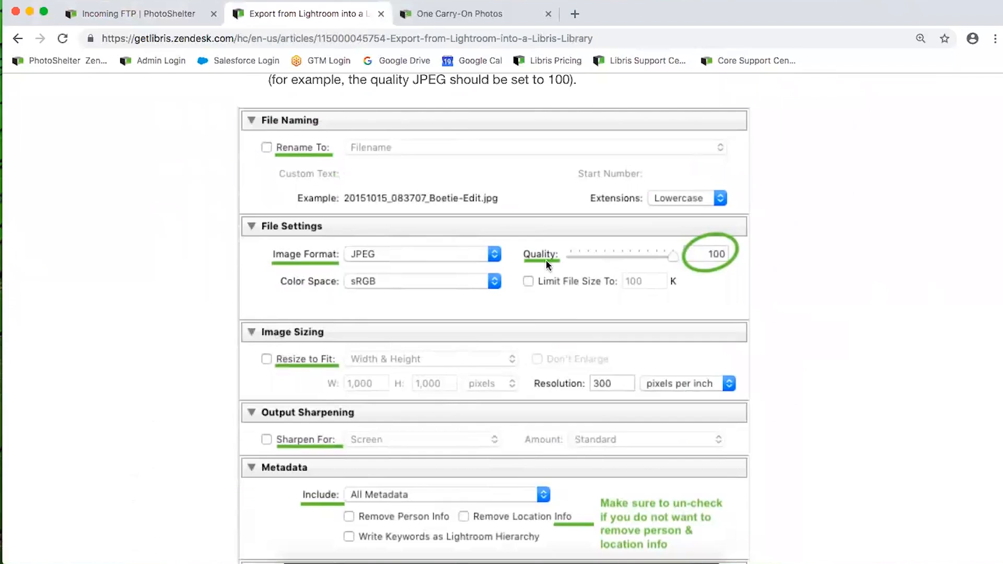
pyautogui.scroll(-10, 453, 469)
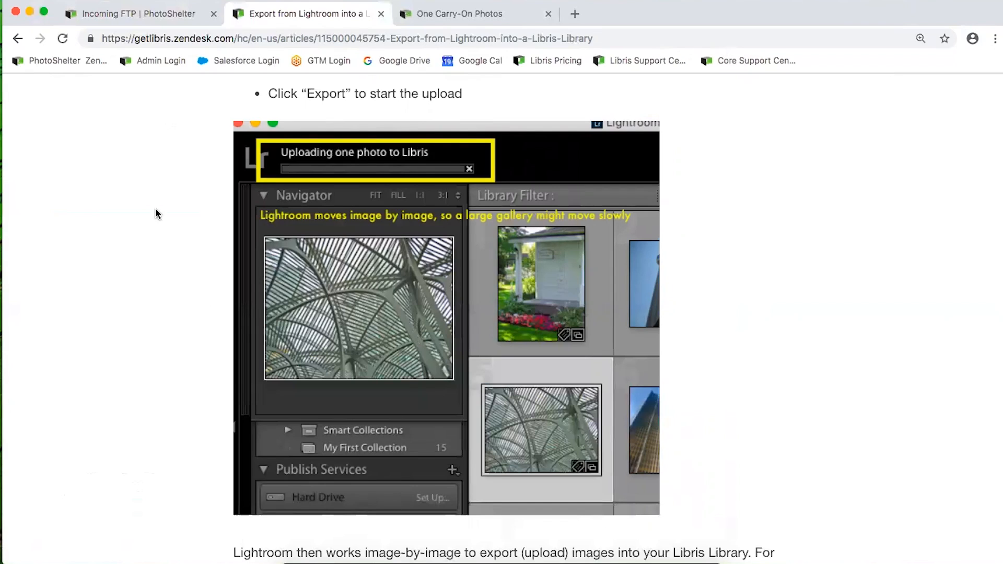
# Close the Lightroom export help article to return to the Incoming FTP page
pyautogui.click(381, 14)
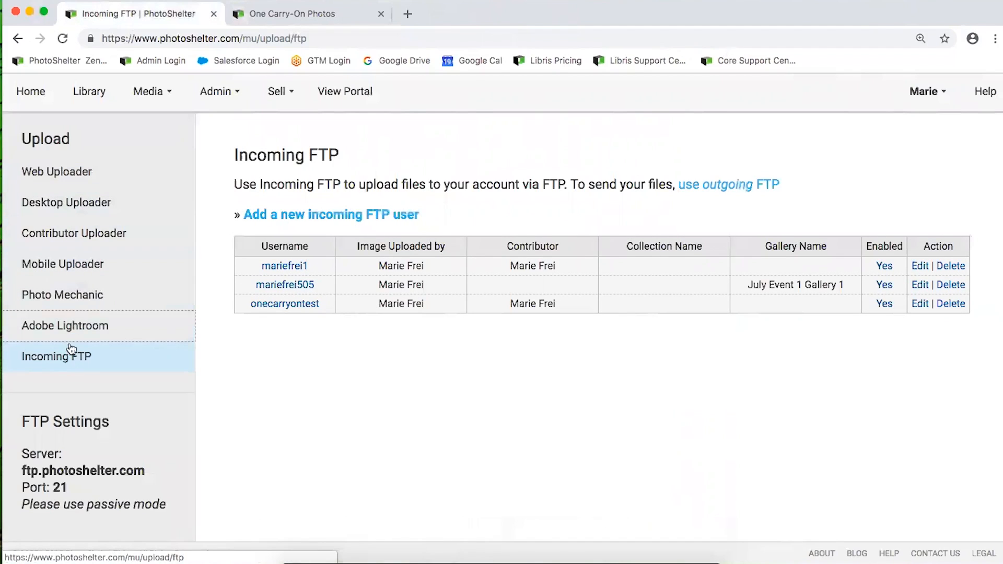
# Open the Desktop Uploader help article and read down to step 4's selected-files screenshot
pyautogui.click(60, 206)
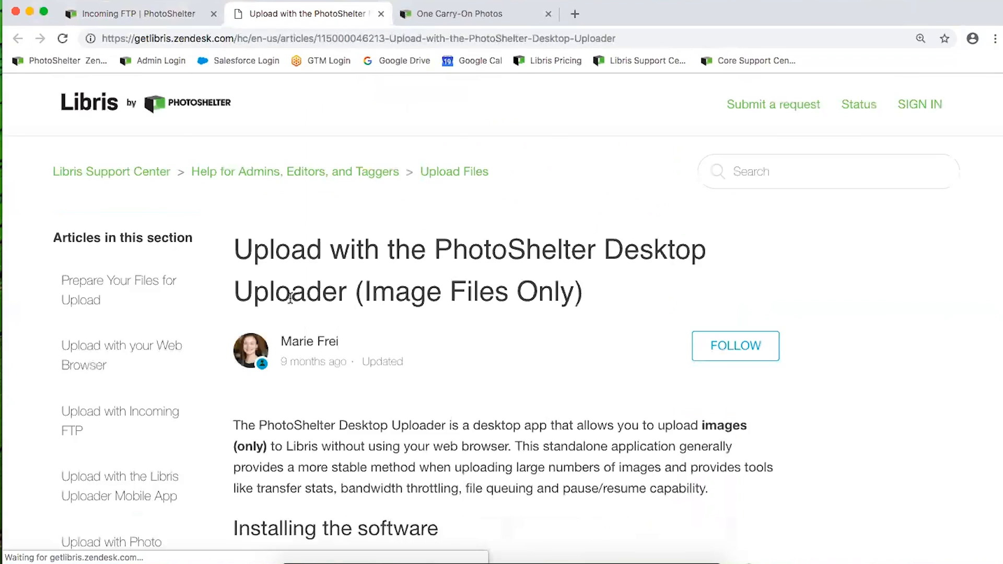
pyautogui.scroll(-1, 291, 298)
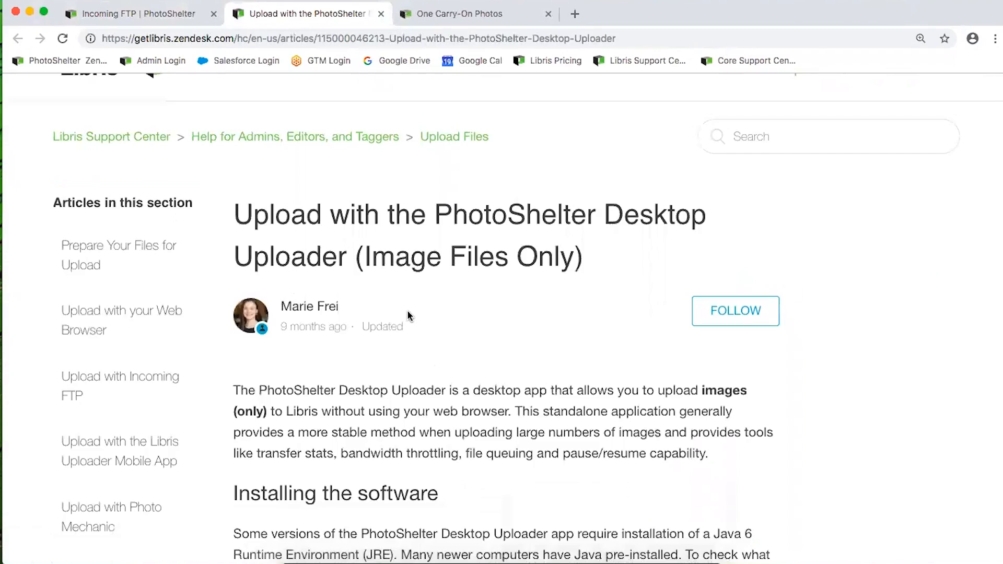
pyautogui.scroll(-12, 408, 314)
pyautogui.scroll(-19, 408, 314)
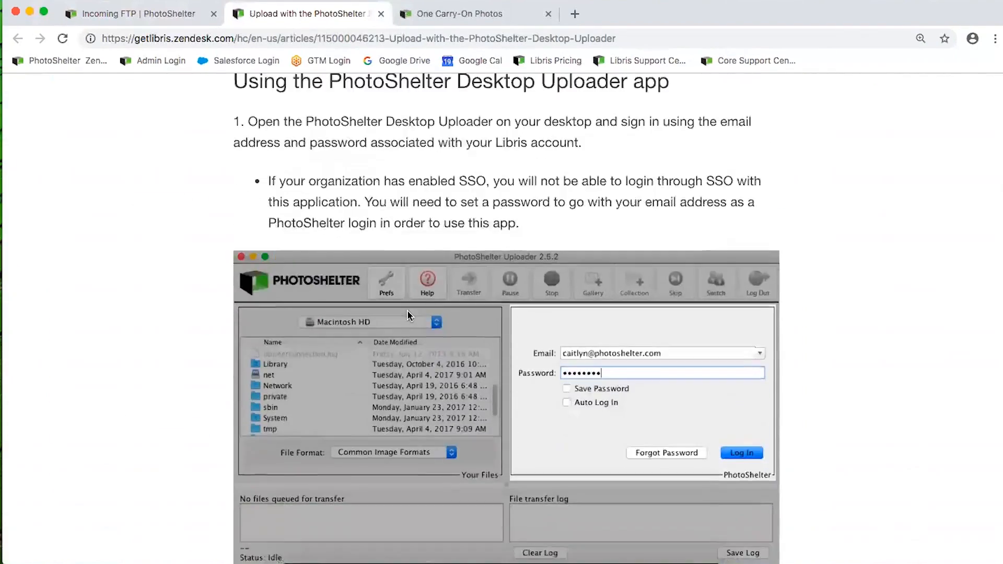
pyautogui.scroll(-18, 407, 309)
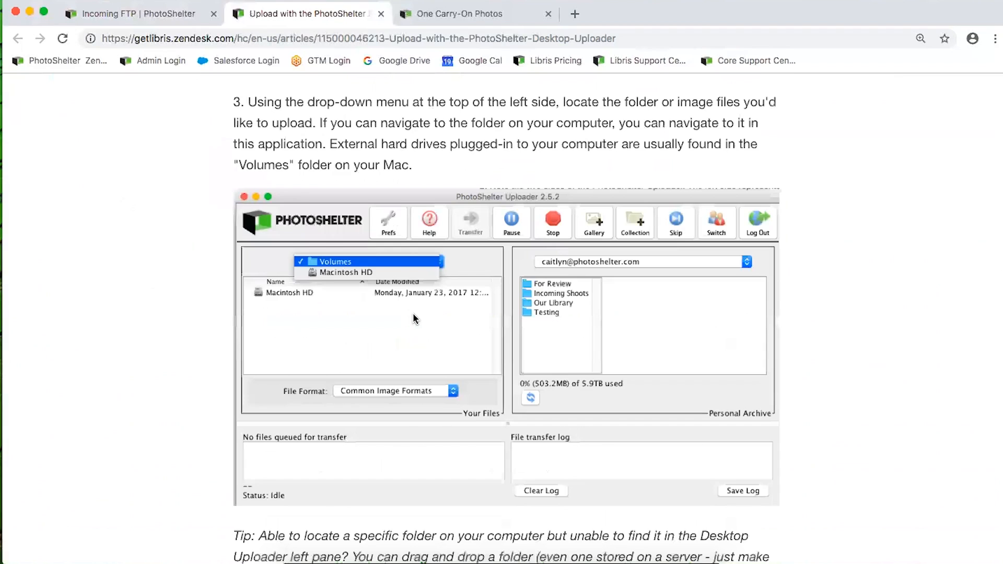
pyautogui.scroll(10, 584, 282)
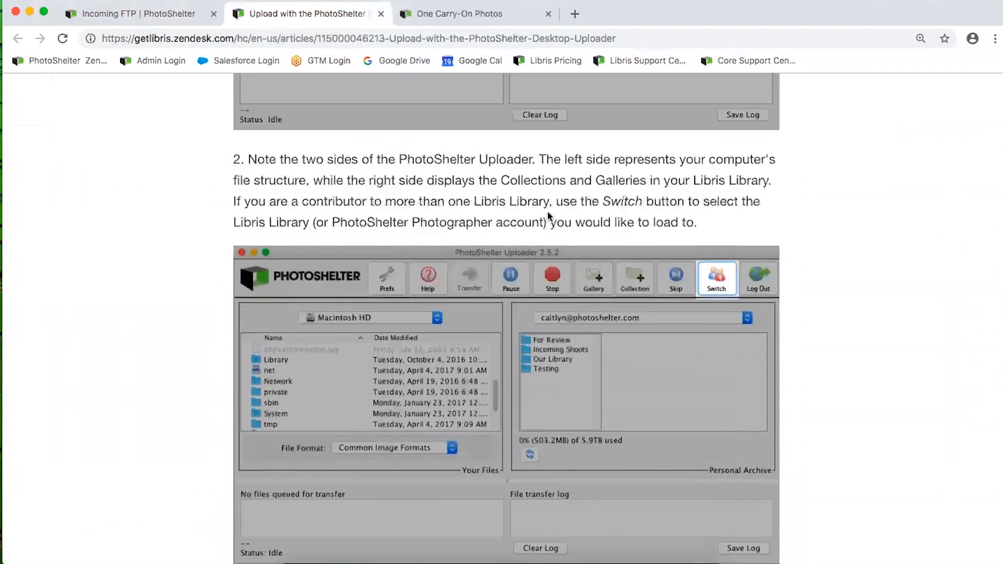
pyautogui.scroll(5, 547, 211)
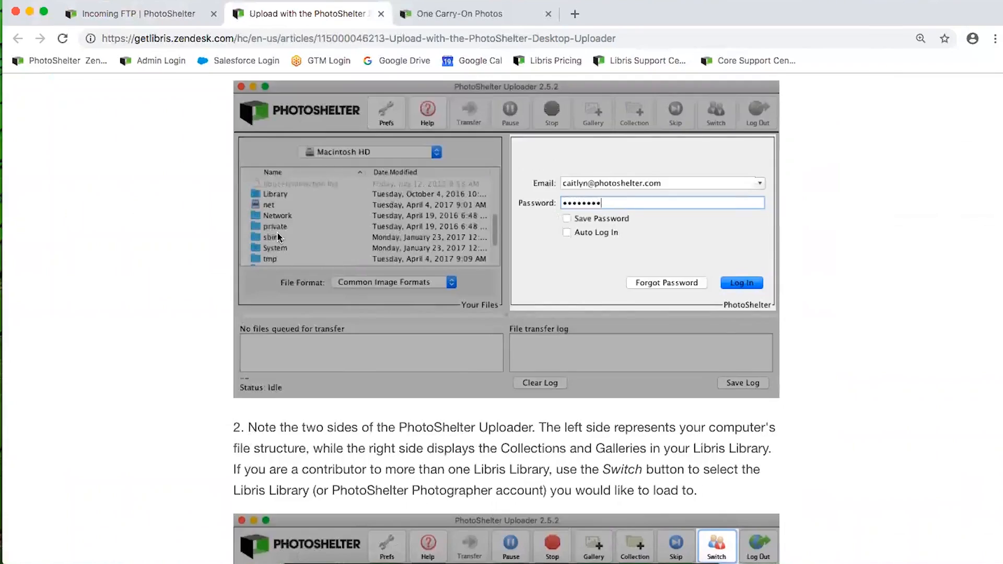
pyautogui.scroll(-15, 278, 235)
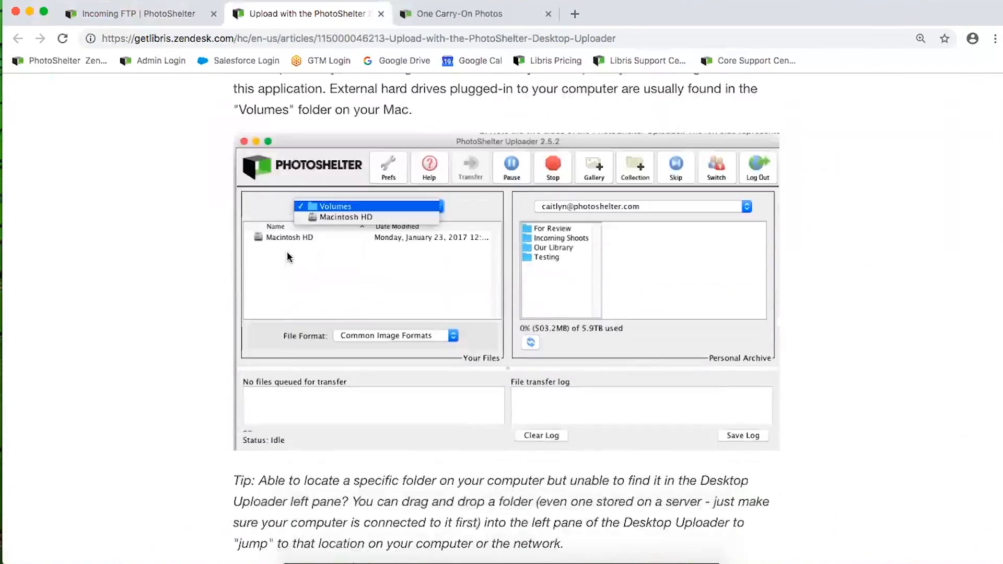
pyautogui.scroll(-12, 289, 257)
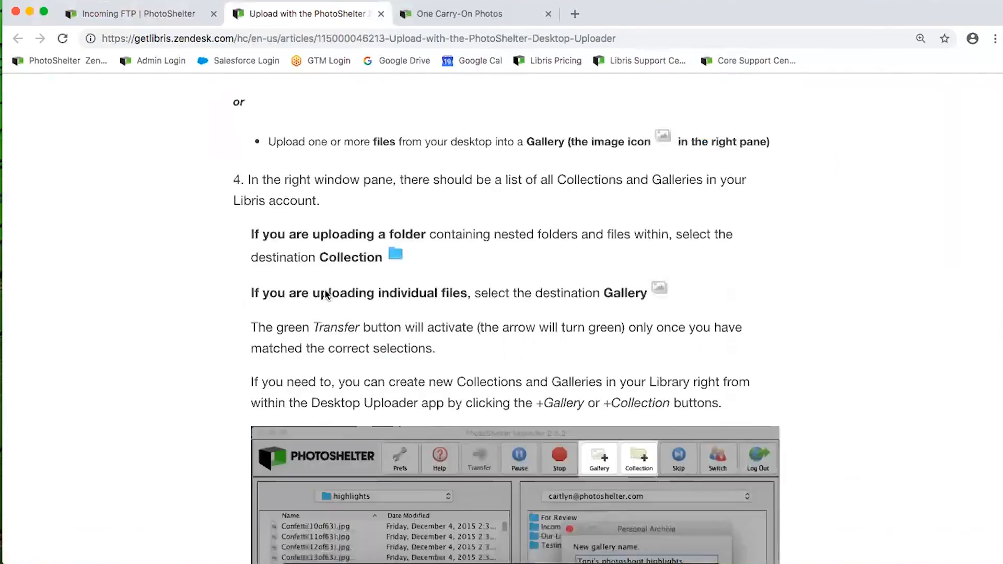
pyautogui.scroll(-12, 324, 294)
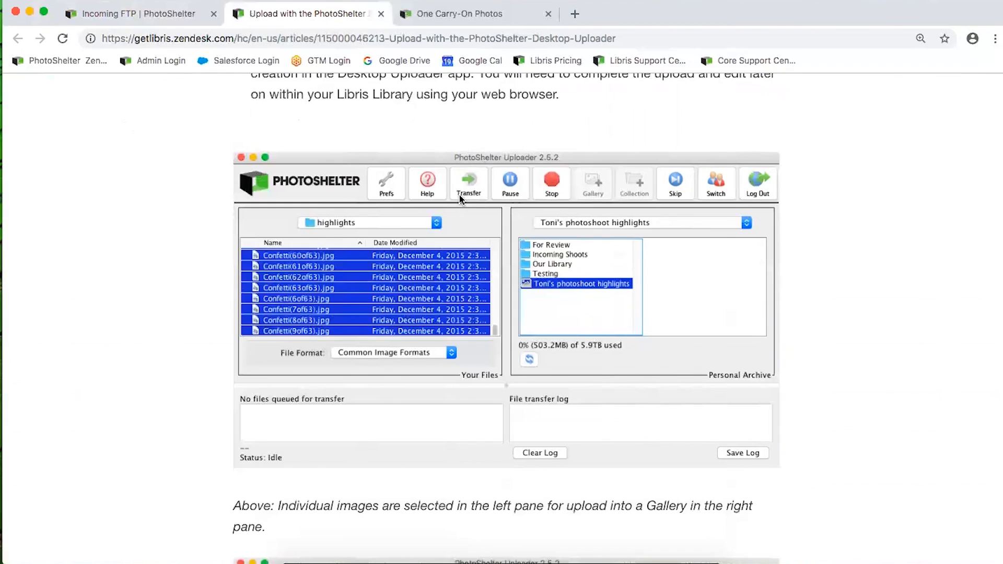
# Close the uploader help article and show the Library with its 6 items
pyautogui.click(380, 14)
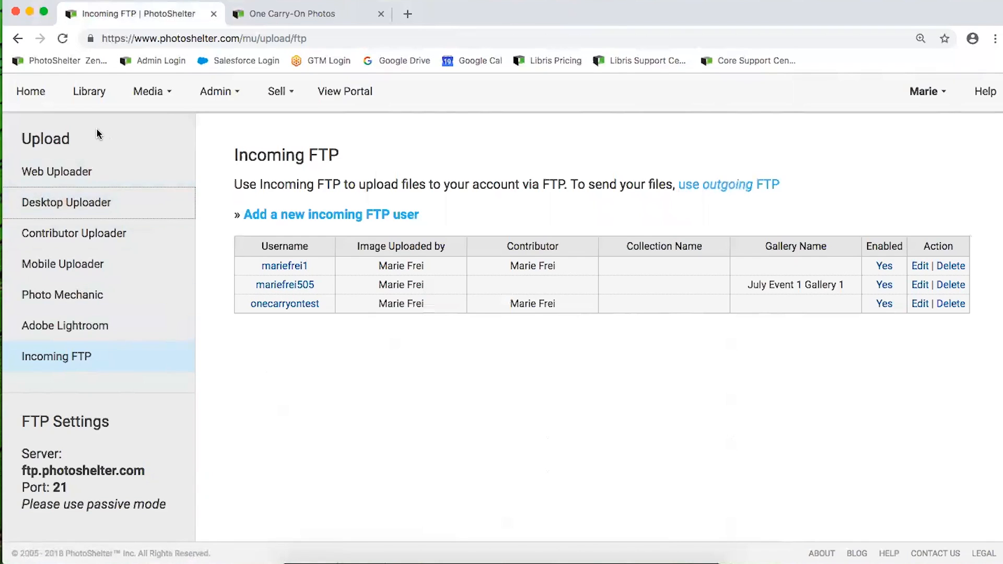
pyautogui.click(90, 94)
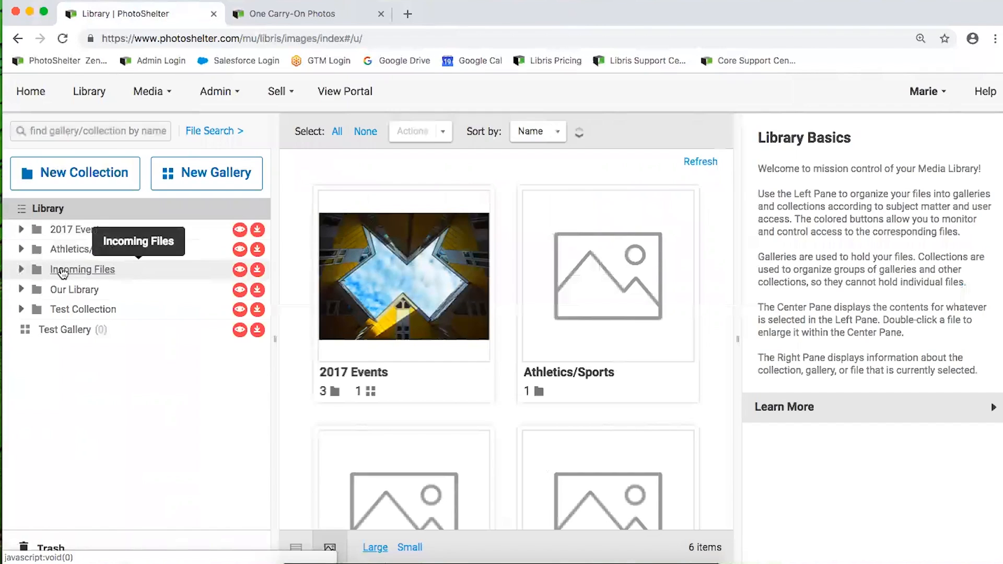
pyautogui.click(73, 270)
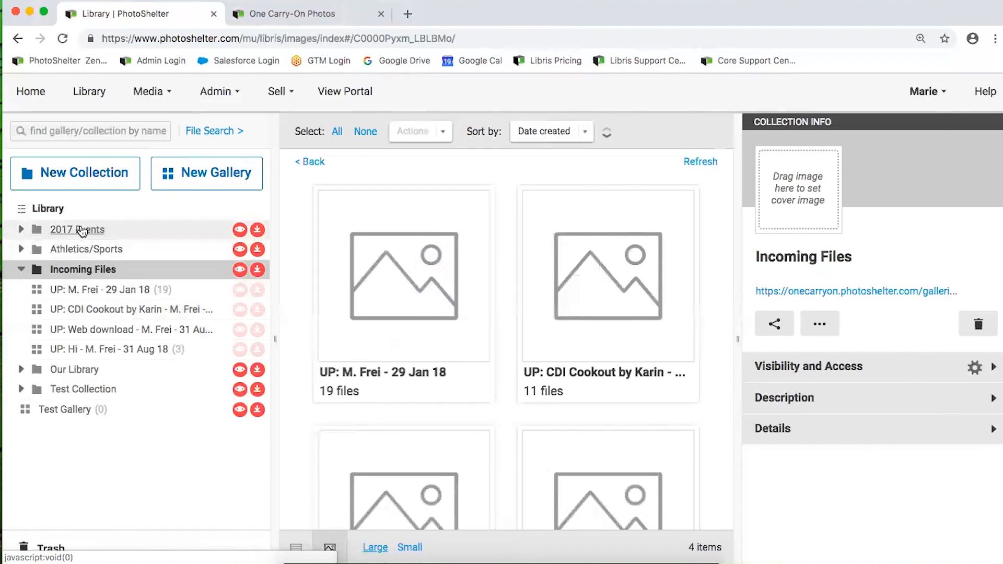
pyautogui.click(21, 271)
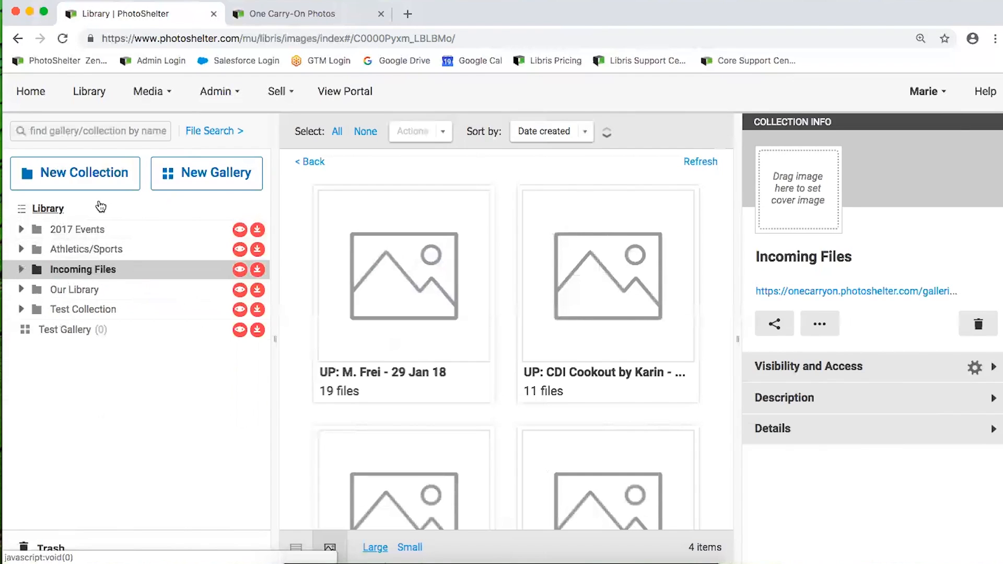
pyautogui.click(44, 209)
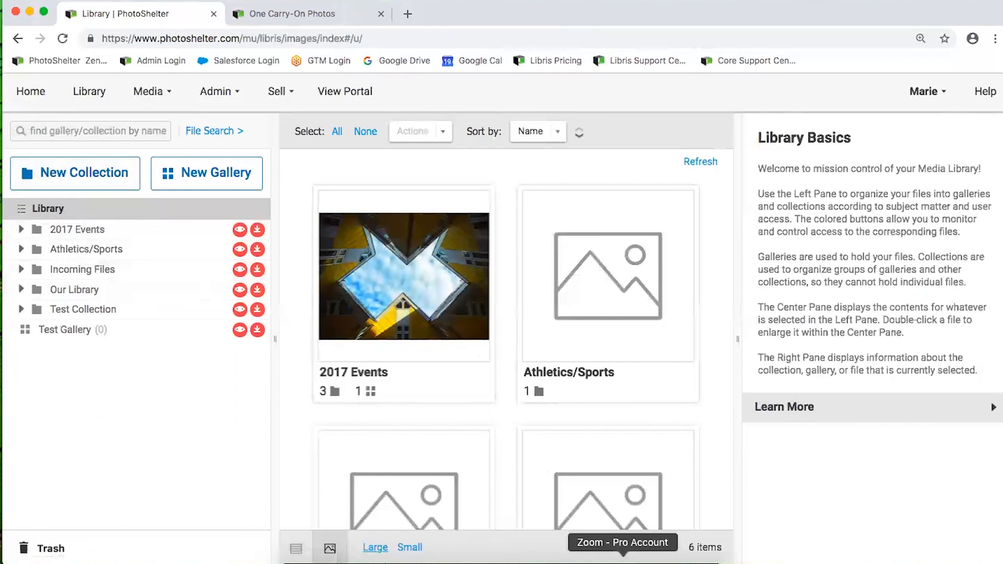
# Glance at recent downloads, then expand and open Incoming Files to list its four upload galleries
pyautogui.click(587, 561)
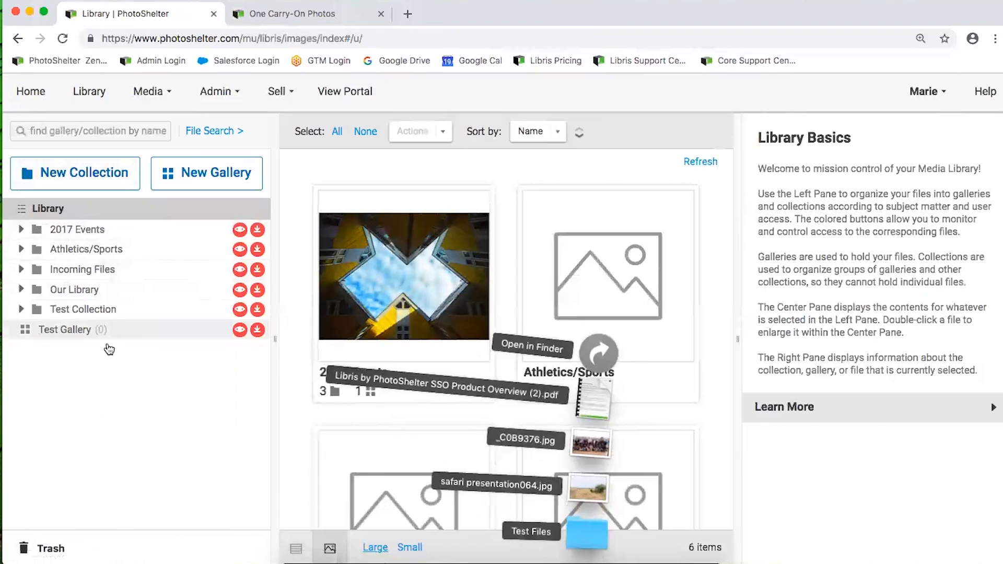
pyautogui.click(132, 362)
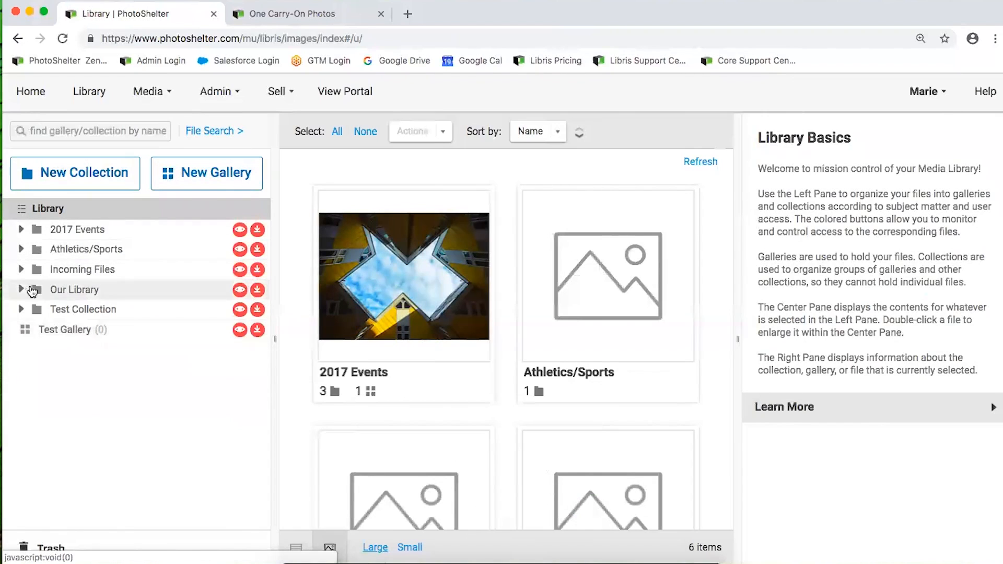
pyautogui.click(21, 270)
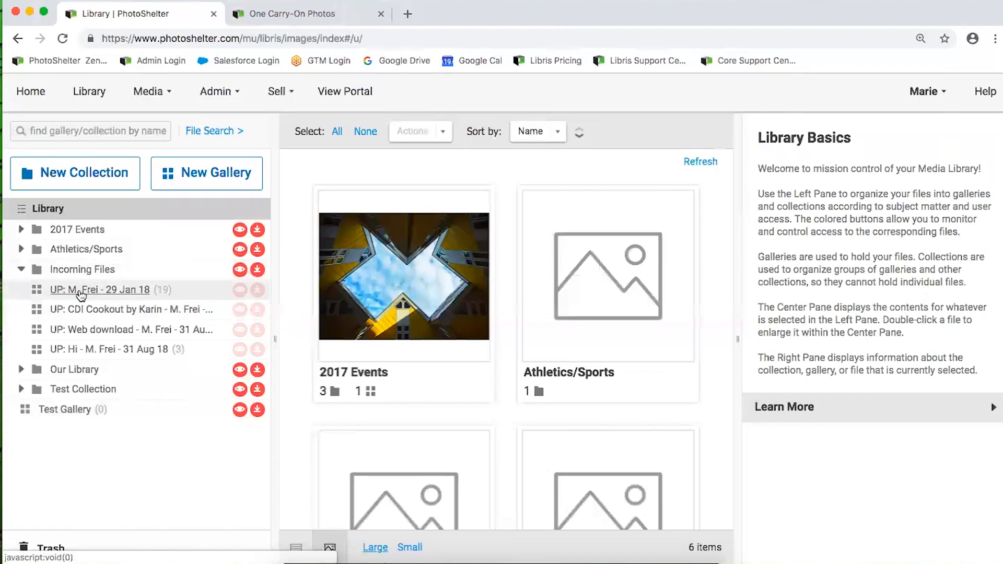
pyautogui.click(82, 269)
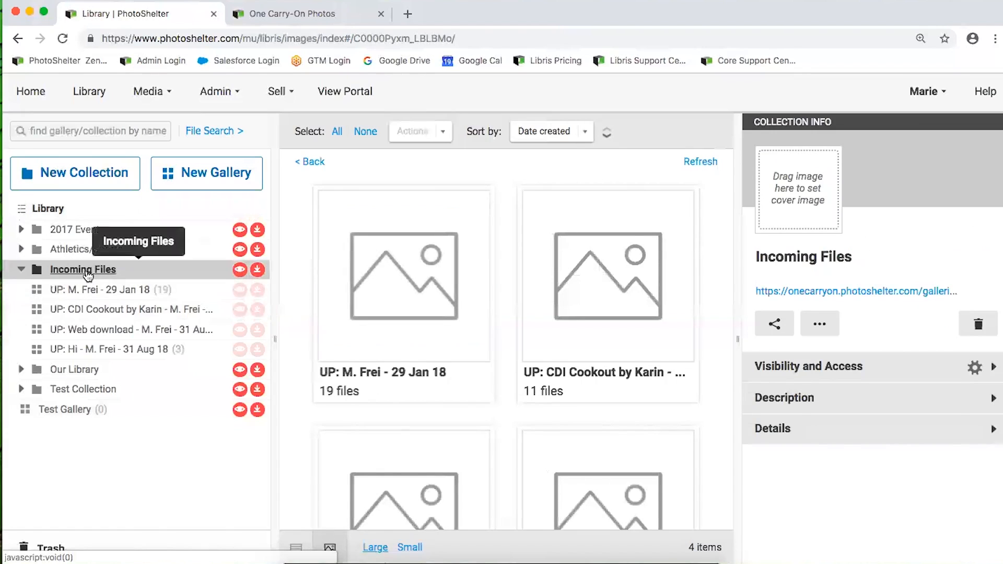
pyautogui.click(92, 336)
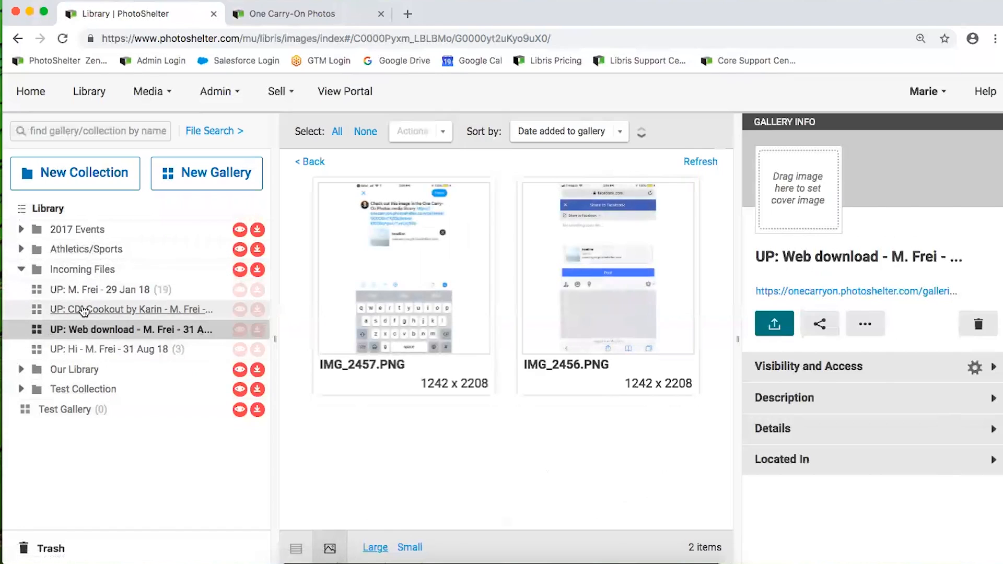
pyautogui.click(74, 273)
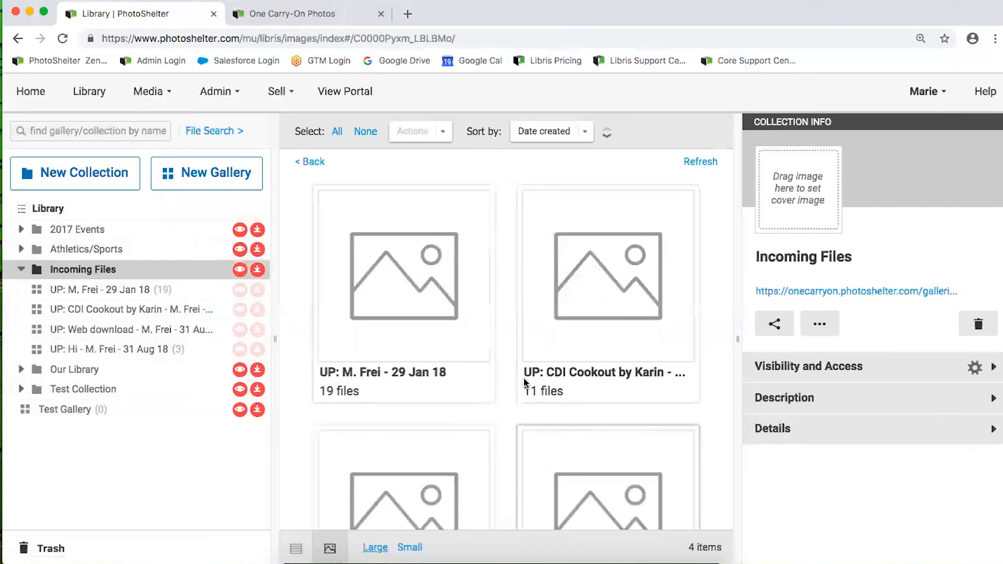
pyautogui.scroll(-3, 525, 383)
pyautogui.scroll(3, 524, 377)
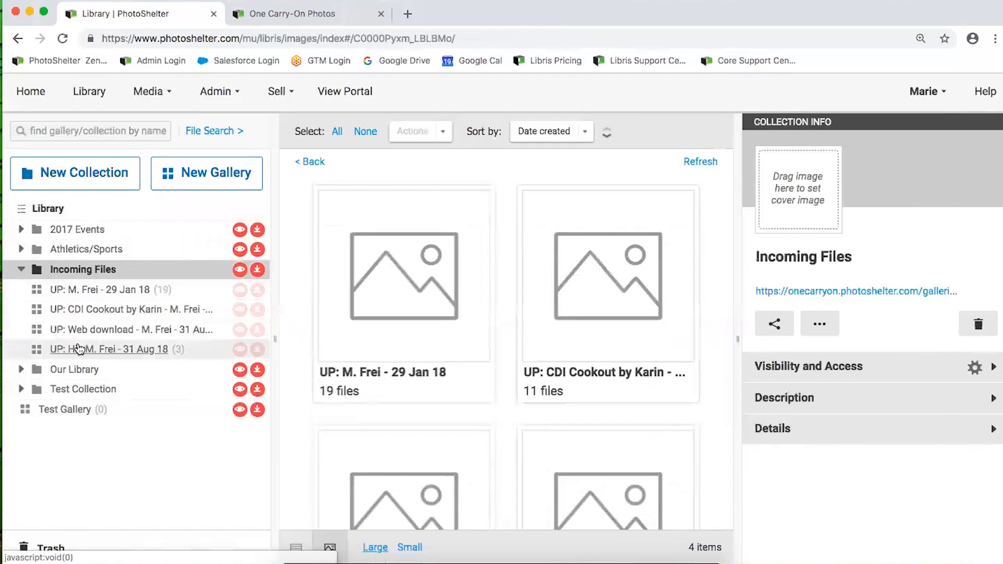
pyautogui.scroll(-3, 435, 340)
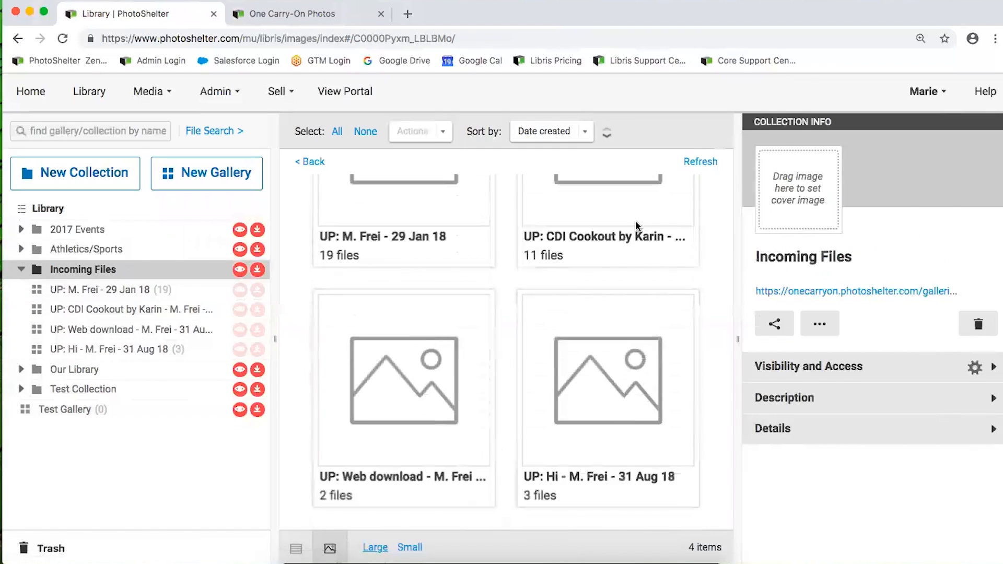
pyautogui.moveTo(686, 548); pyautogui.dragTo(721, 547)
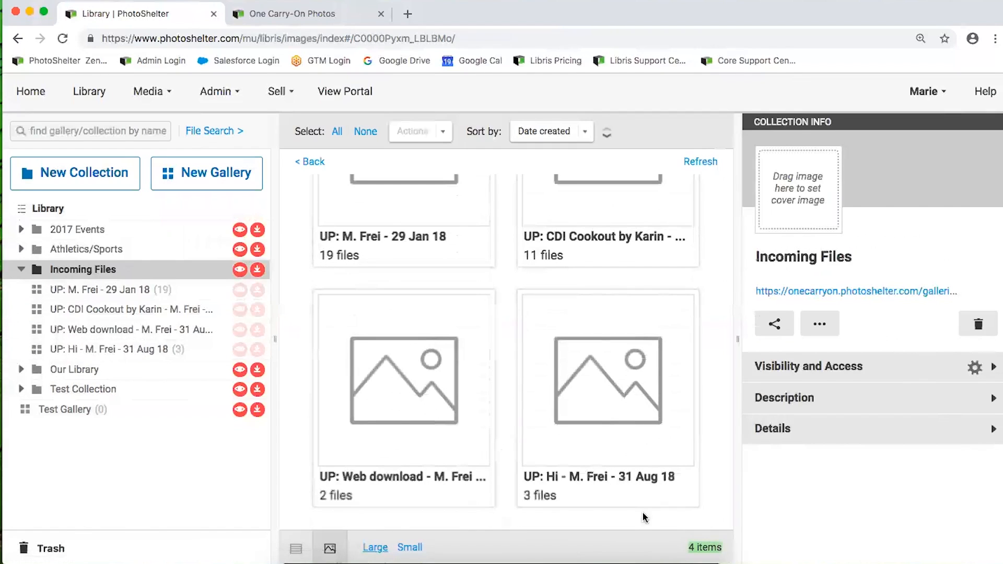
pyautogui.click(639, 532)
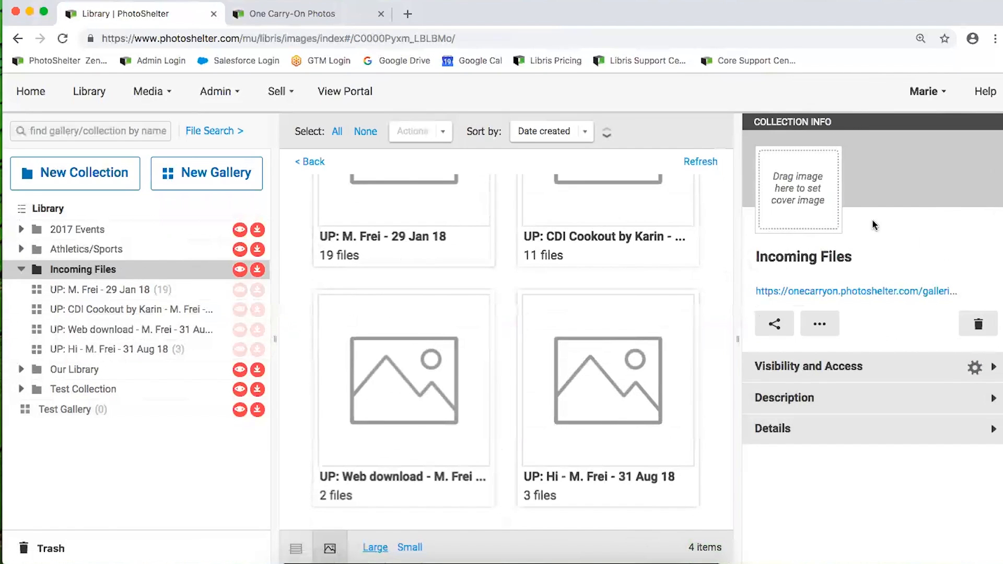
pyautogui.click(845, 256)
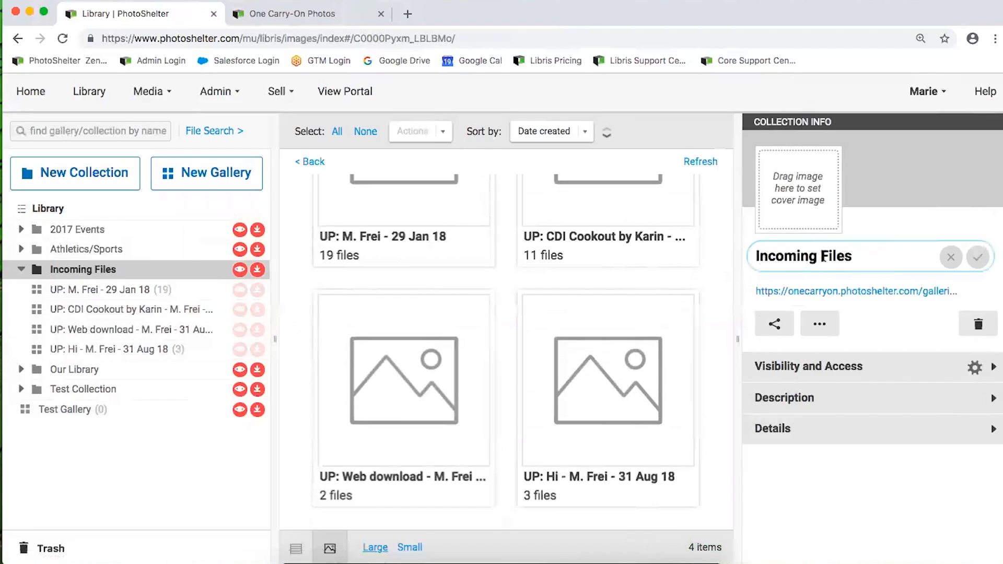
pyautogui.click(951, 257)
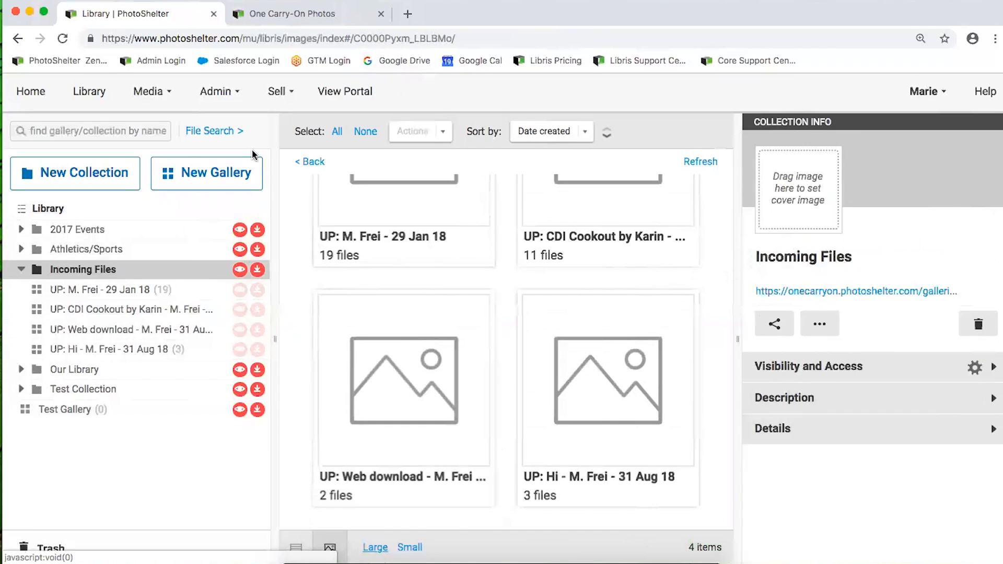
pyautogui.click(298, 18)
pyautogui.click(174, 15)
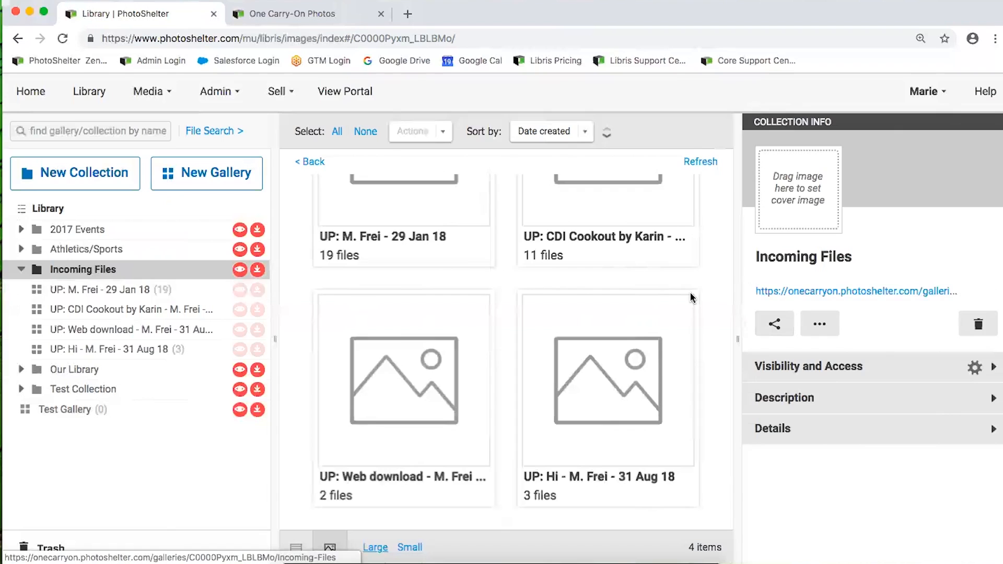
# Copy the collection's web address without renaming it, then open the 29 Jan 18 gallery and Test Gallery
pyautogui.rightClick(779, 300)
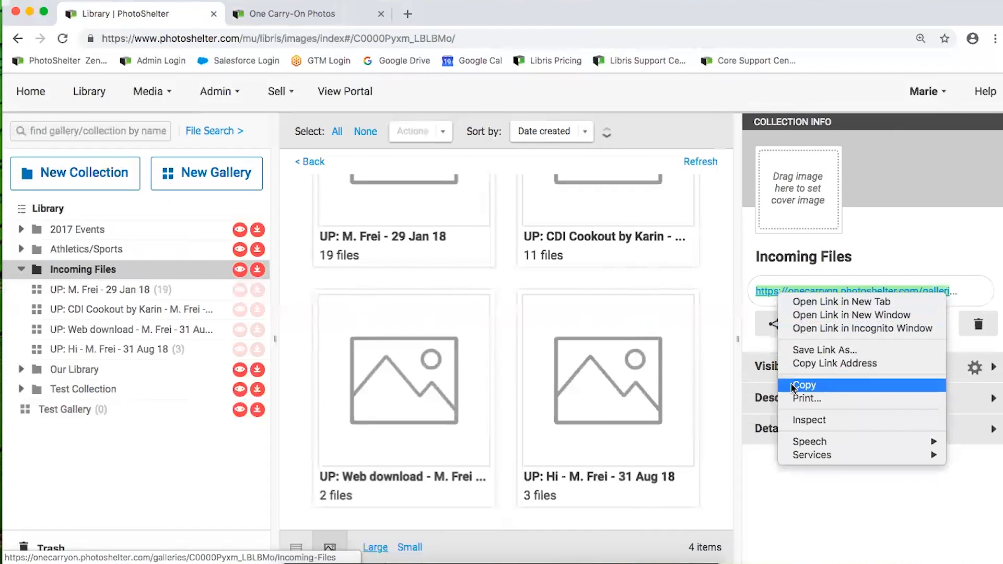
pyautogui.click(799, 266)
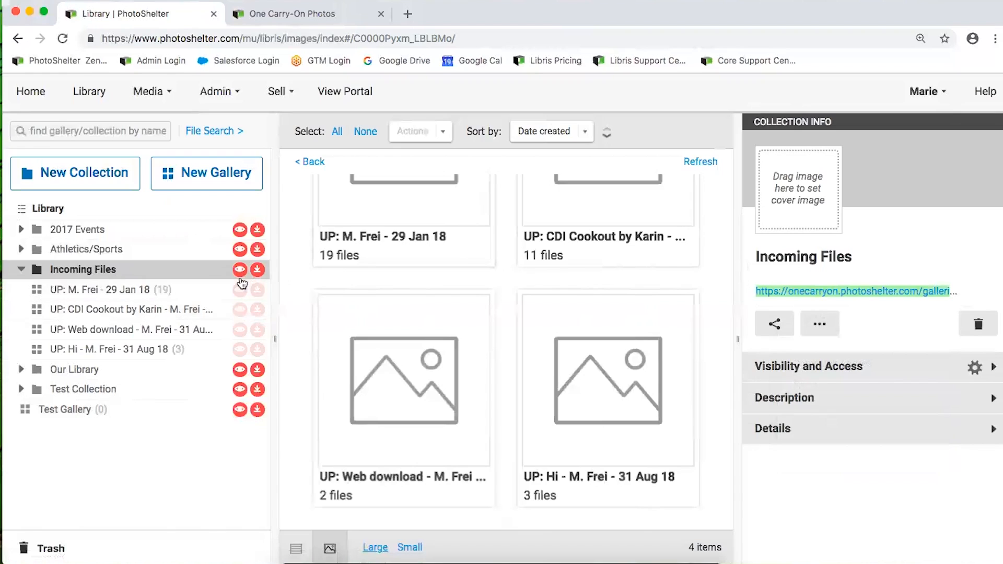
pyautogui.click(815, 257)
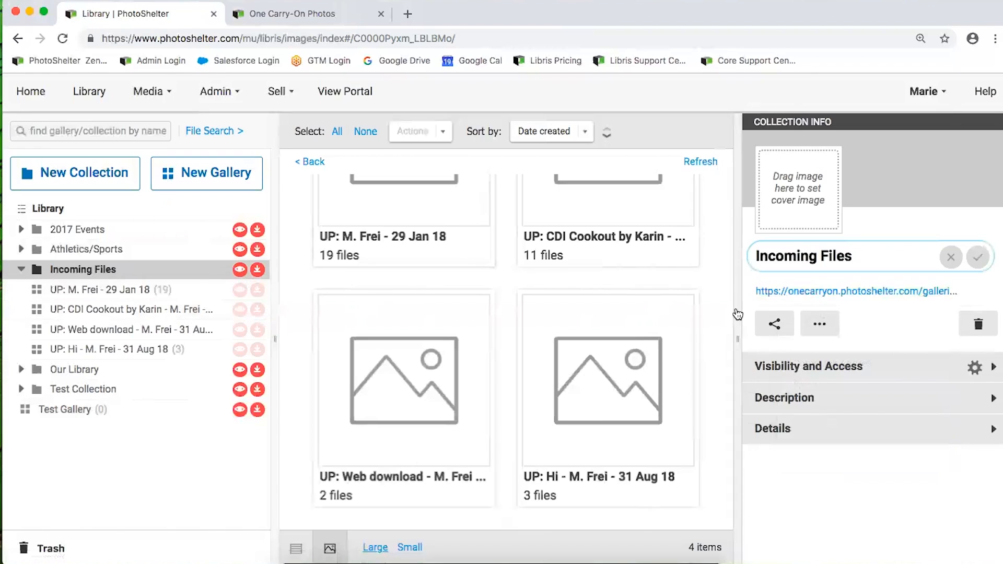
pyautogui.click(951, 258)
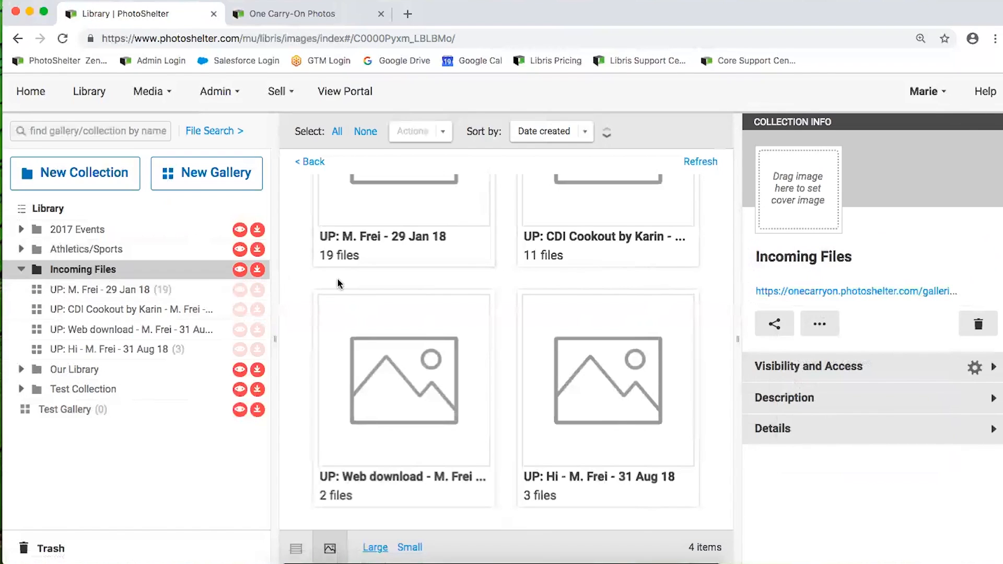
pyautogui.click(105, 291)
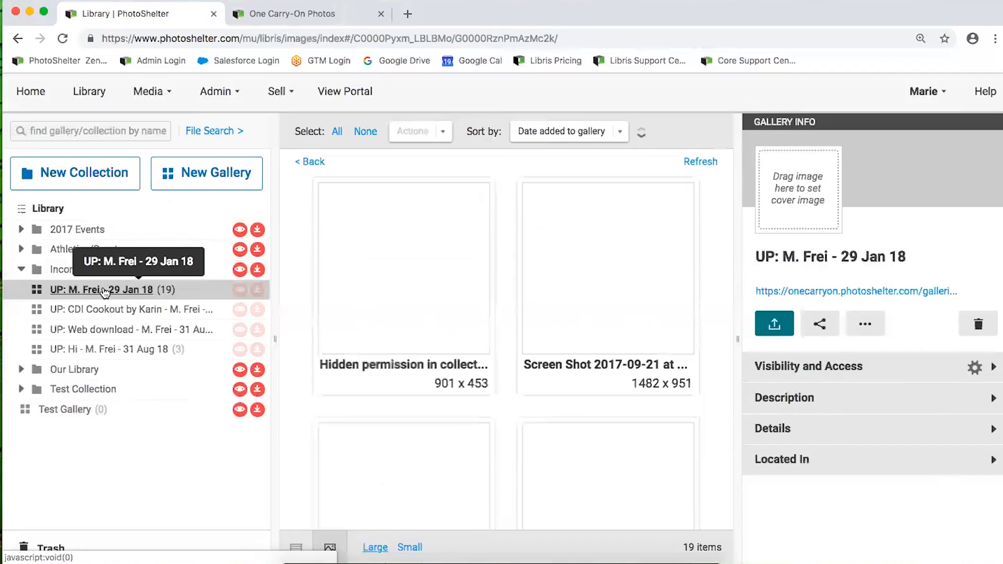
pyautogui.click(71, 409)
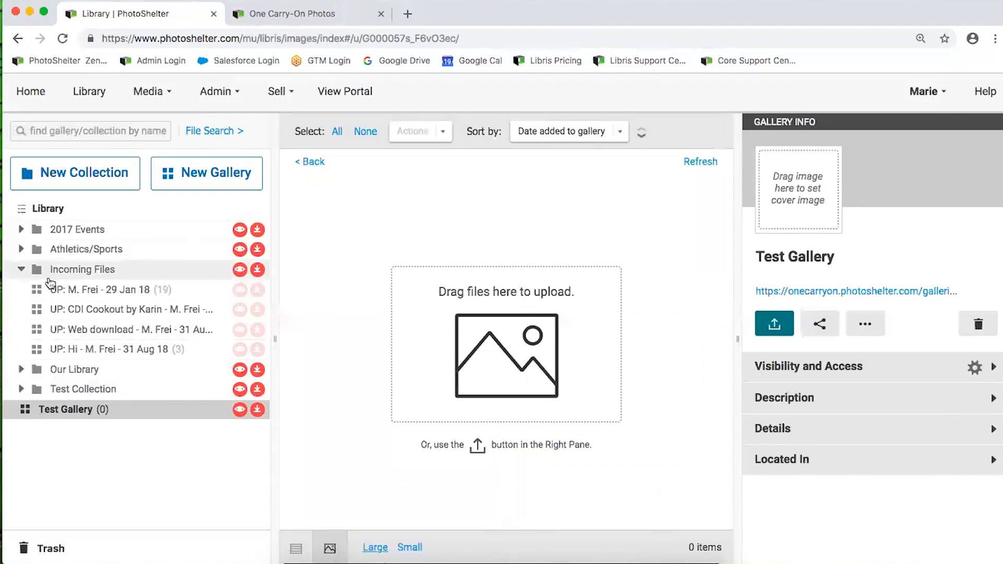
# Nest Test Gallery inside Test Collection and open it there
pyautogui.click(22, 269)
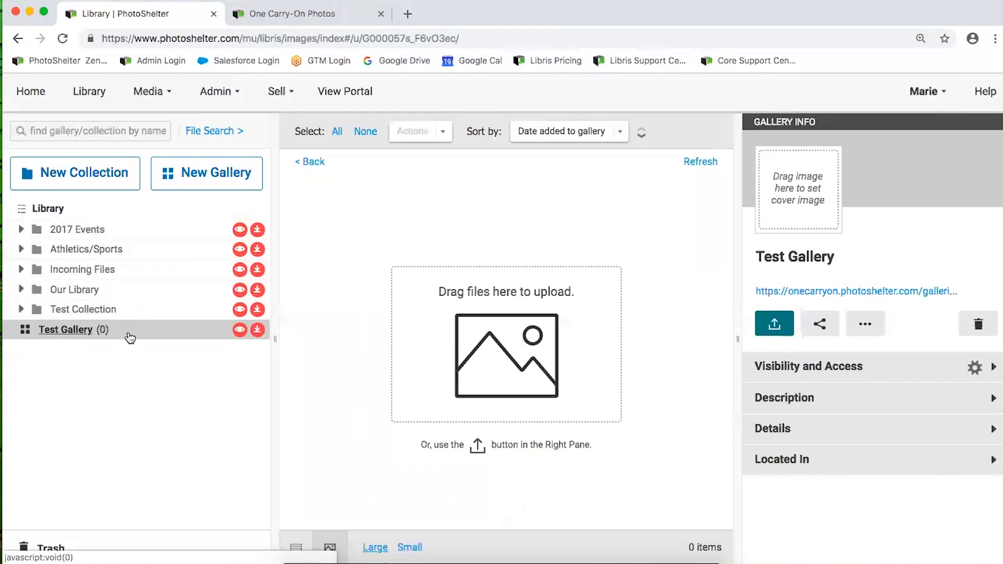
pyautogui.click(56, 210)
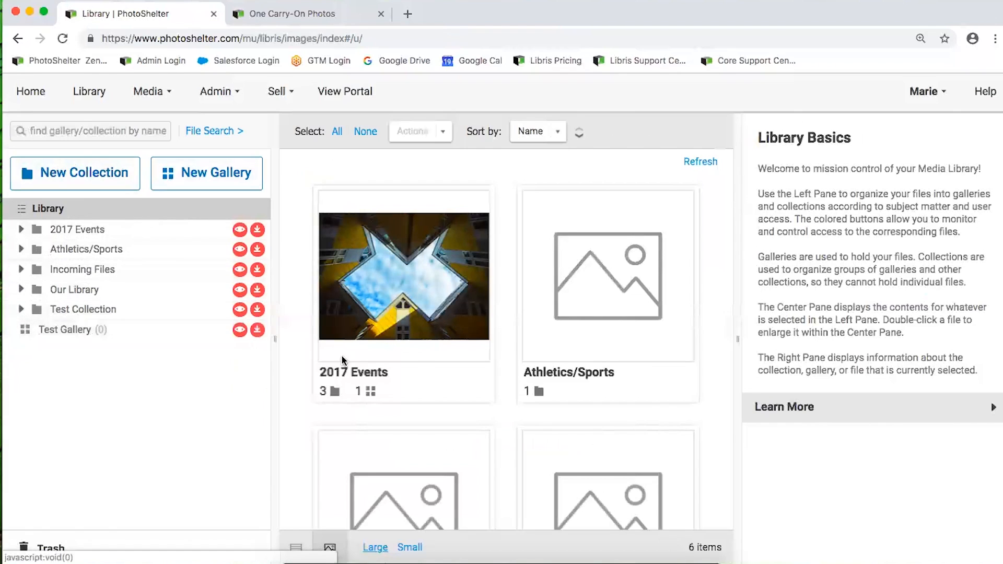
pyautogui.moveTo(99, 328)
pyautogui.mouseDown()
pyautogui.moveTo(148, 269)
pyautogui.moveTo(132, 221)
pyautogui.moveTo(130, 269)
pyautogui.moveTo(85, 337)
pyautogui.mouseUp()
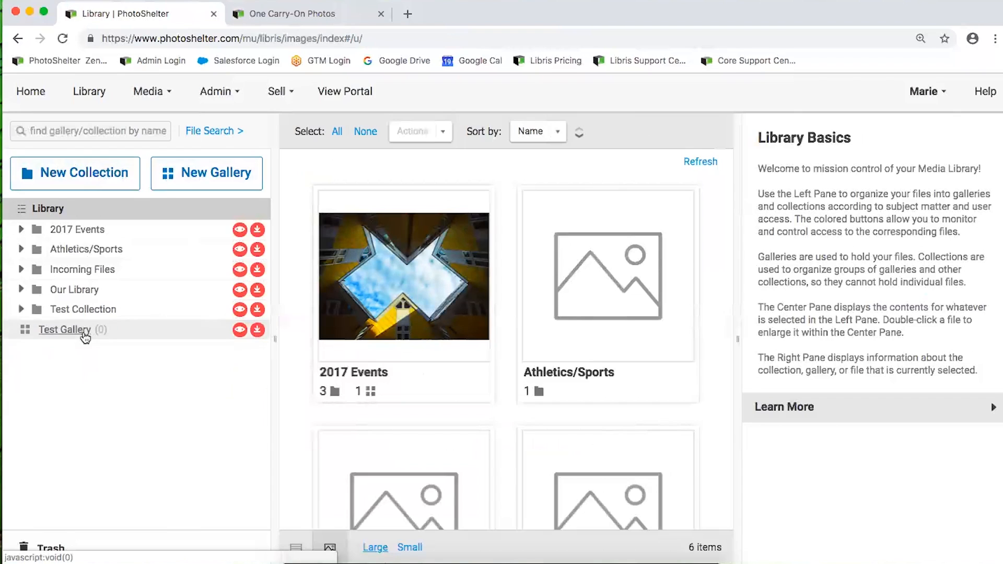
pyautogui.click(81, 309)
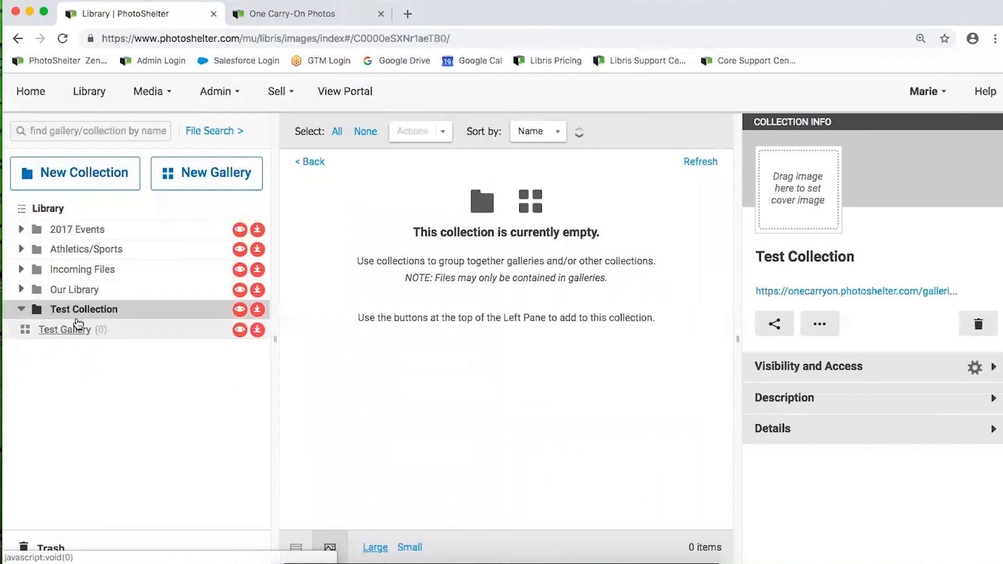
pyautogui.moveTo(69, 336); pyautogui.dragTo(137, 311)
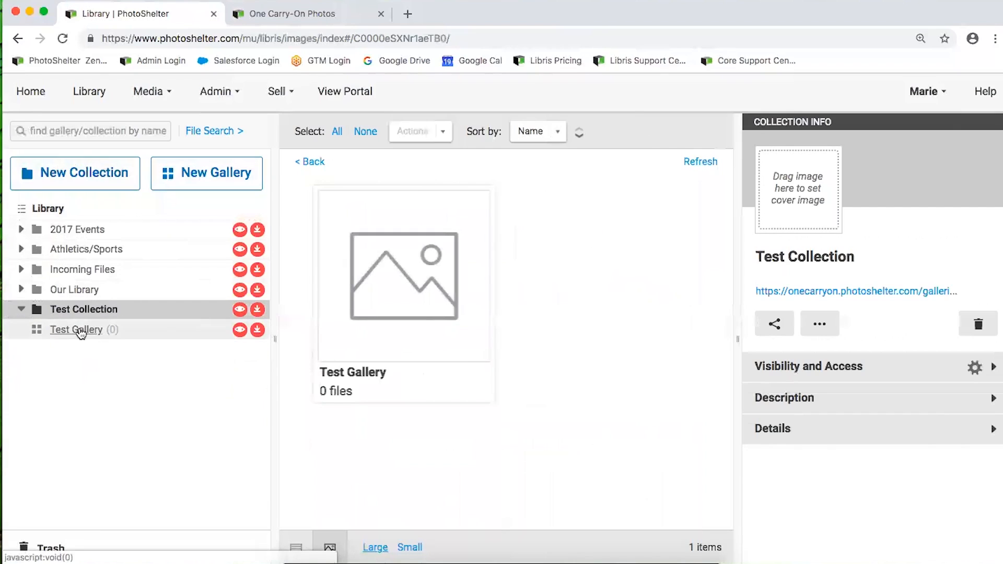
pyautogui.click(21, 310)
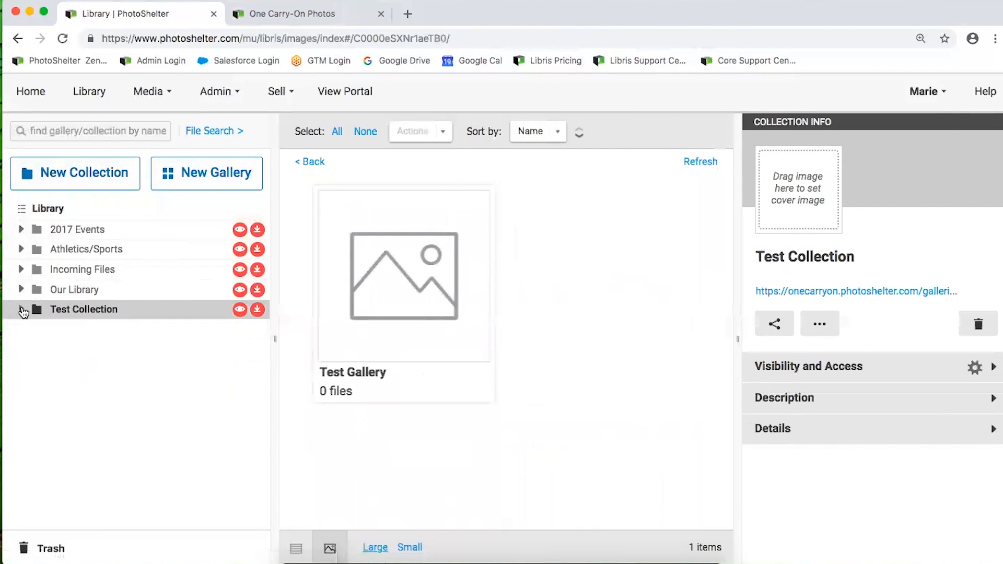
pyautogui.click(22, 311)
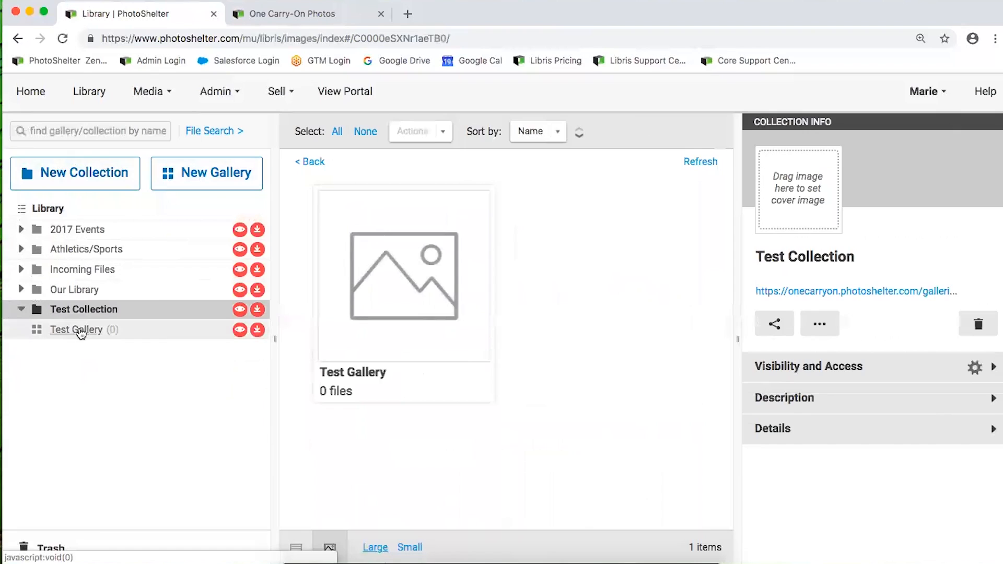
pyautogui.click(96, 333)
# Move Test Gallery back to the Library root, confirm removal from all collections, then reload and reopen it
pyautogui.moveTo(95, 337); pyautogui.dragTo(123, 207)
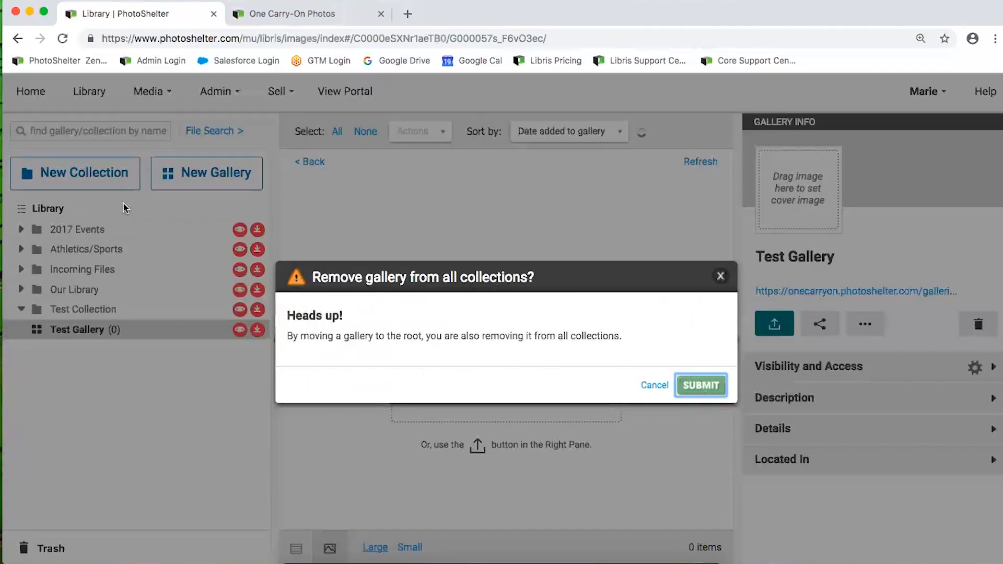
pyautogui.tripleClick(474, 341)
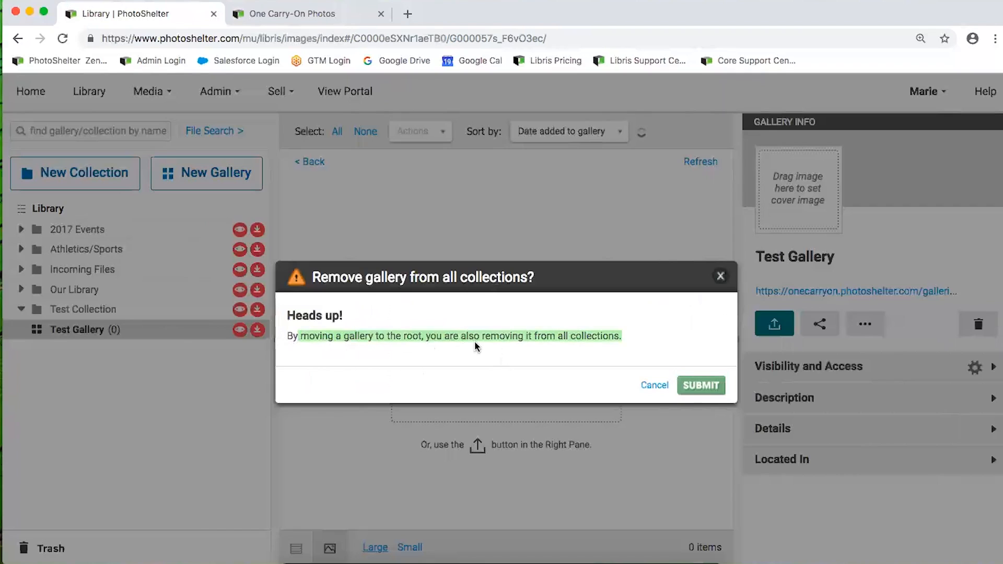
pyautogui.click(469, 337)
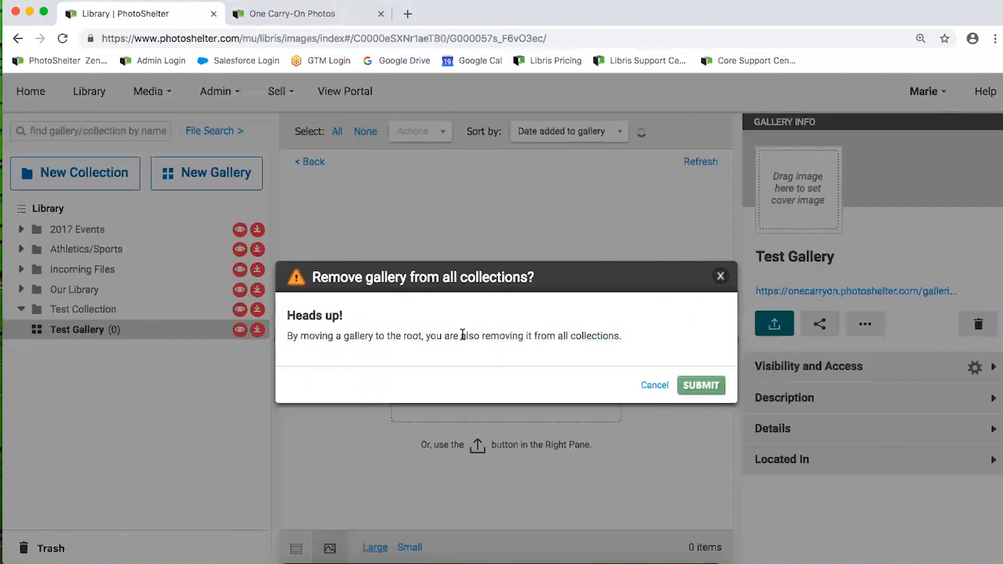
pyautogui.click(699, 385)
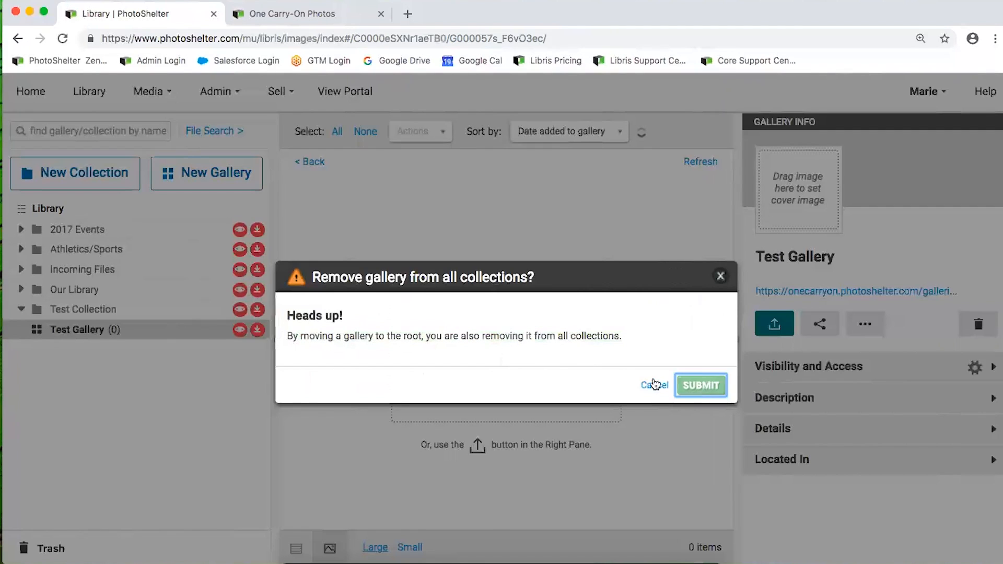
pyautogui.click(63, 39)
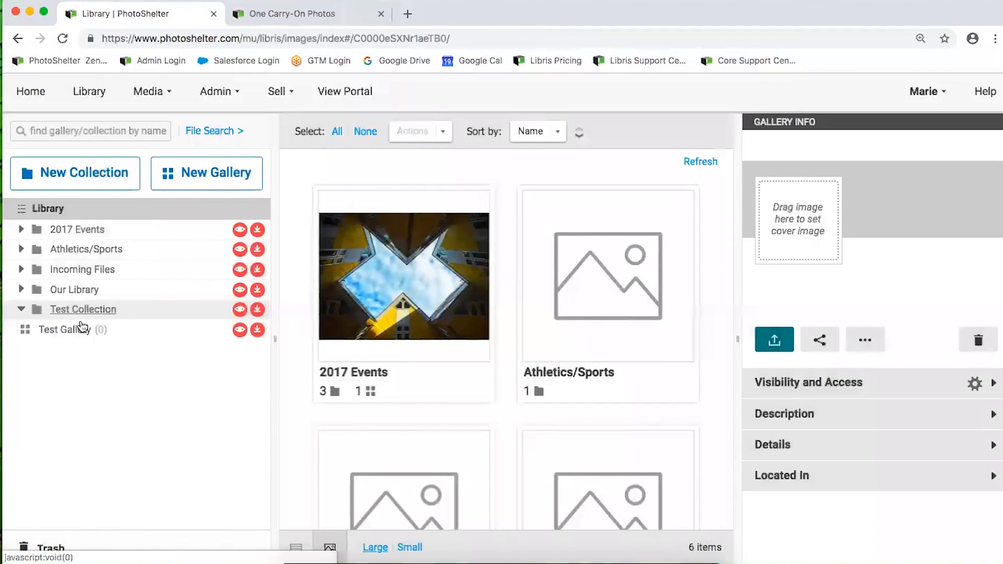
pyautogui.click(79, 329)
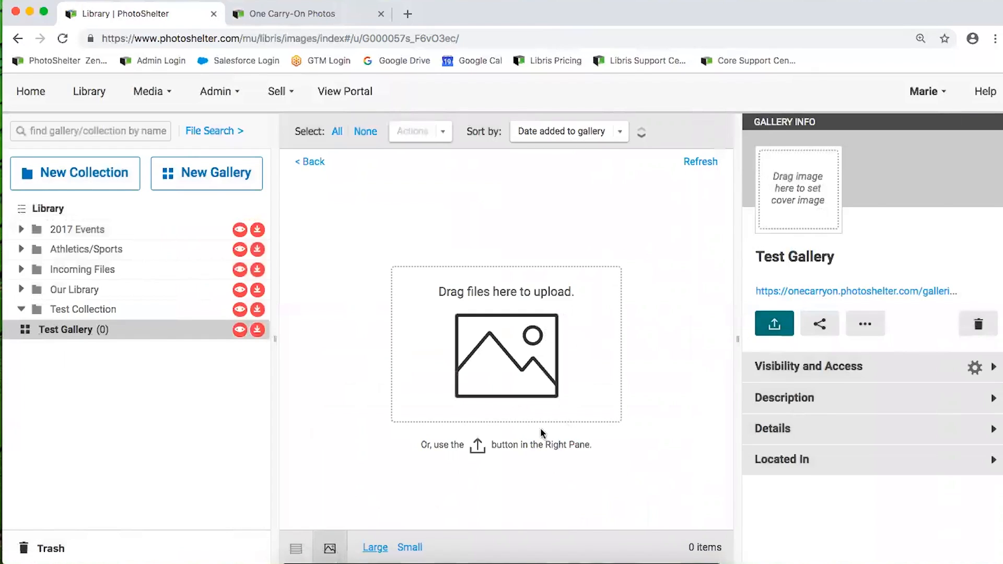
# Upload safari presentation064.jpg and _C0B9376.jpg from Downloads into Test Gallery
pyautogui.click(774, 326)
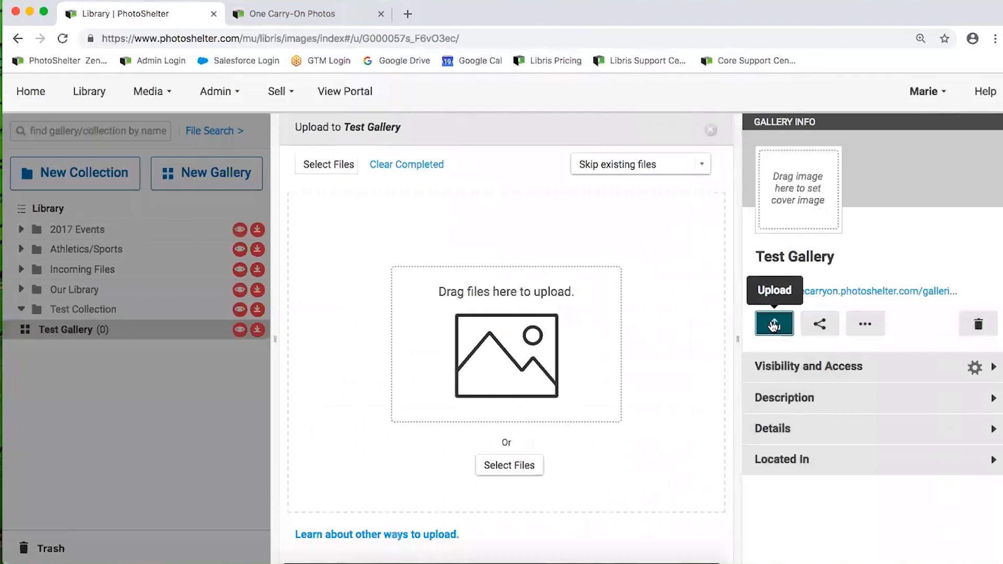
pyautogui.click(505, 466)
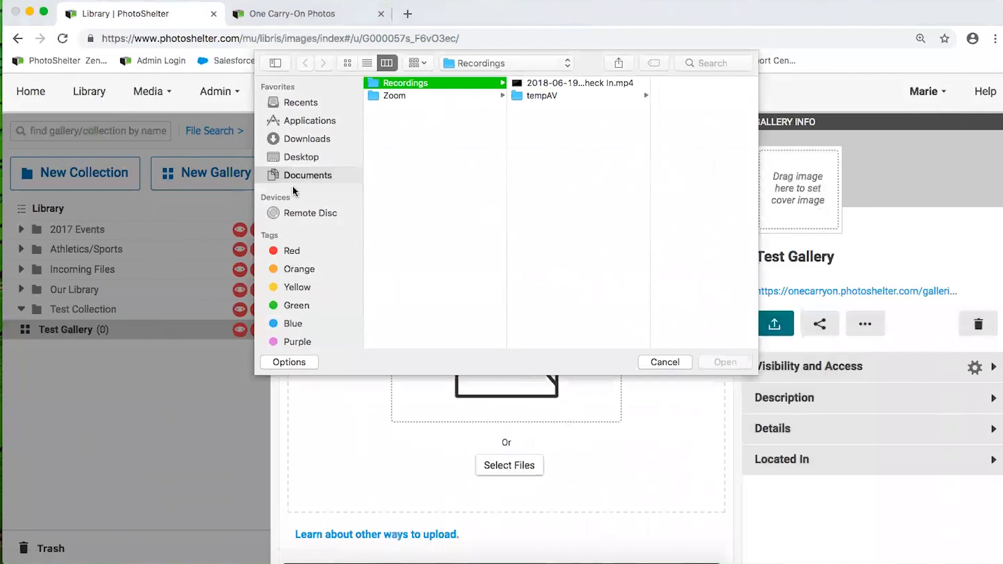
pyautogui.click(293, 157)
pyautogui.click(289, 141)
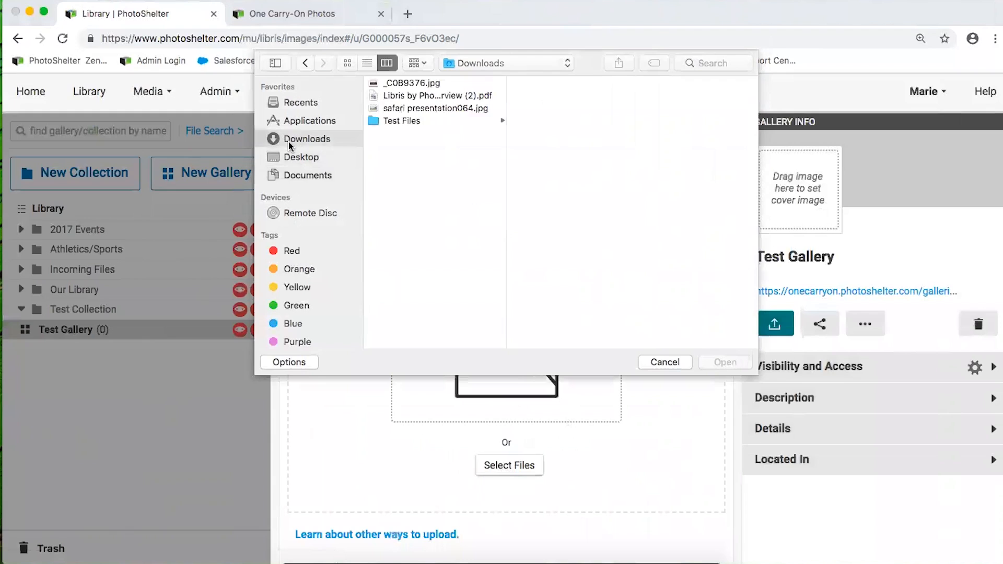
pyautogui.click(414, 110)
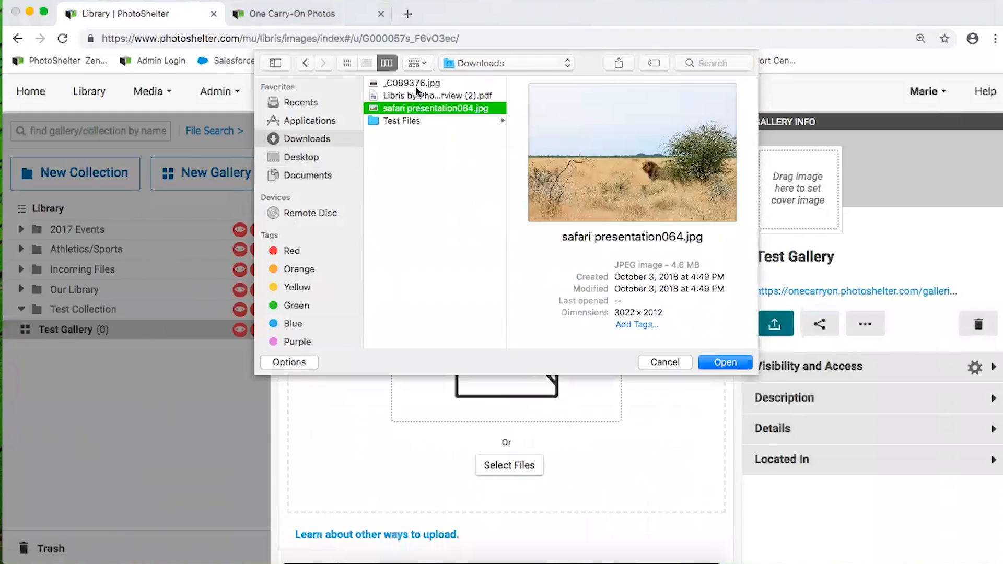
pyautogui.keyDown('shift'); pyautogui.click(417, 96); pyautogui.keyUp('shift')
pyautogui.keyDown('super'); pyautogui.click(410, 98); pyautogui.keyUp('super')
pyautogui.keyDown('super'); pyautogui.click(412, 83); pyautogui.keyUp('super')
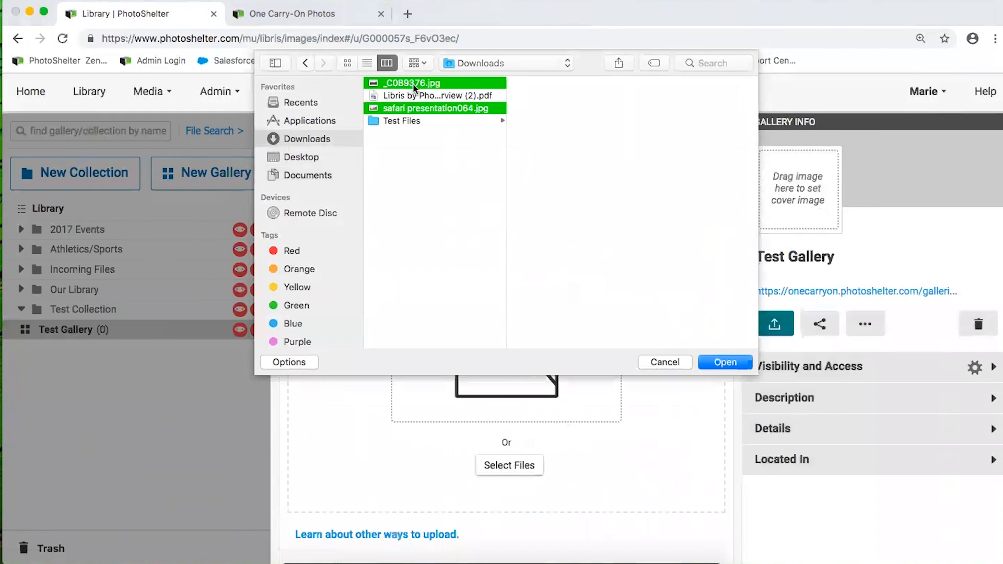
pyautogui.click(720, 363)
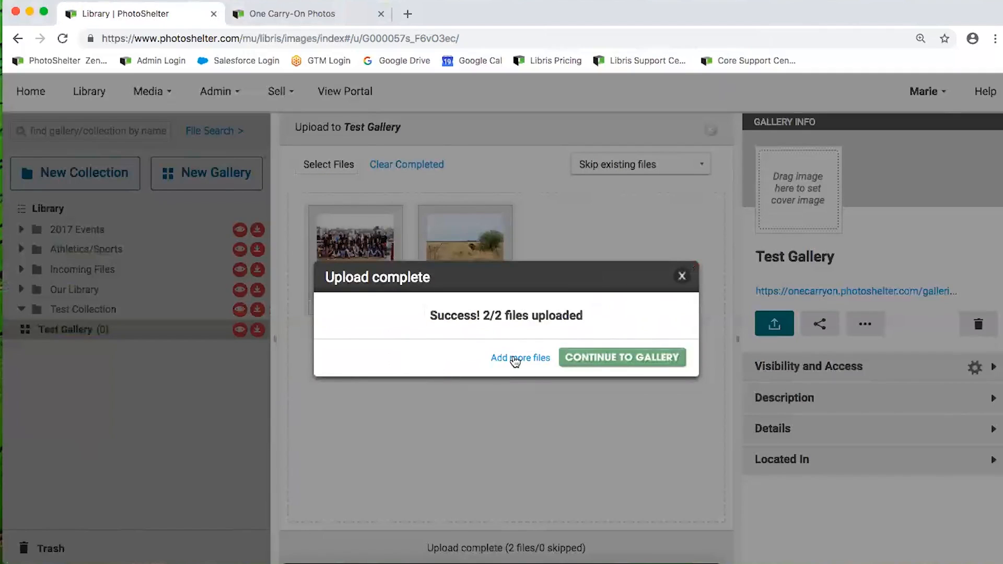
pyautogui.click(601, 357)
pyautogui.click(586, 546)
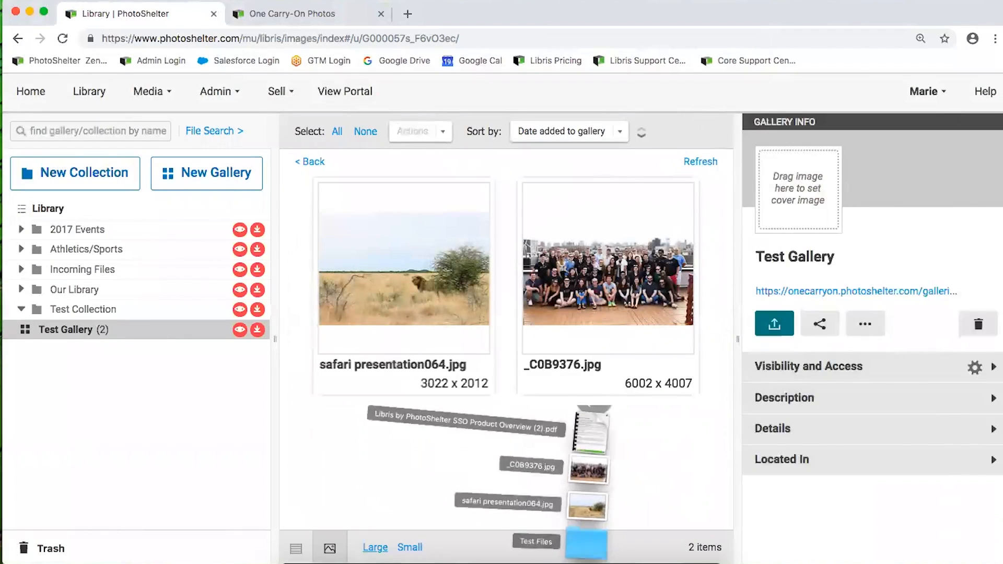
pyautogui.click(661, 561)
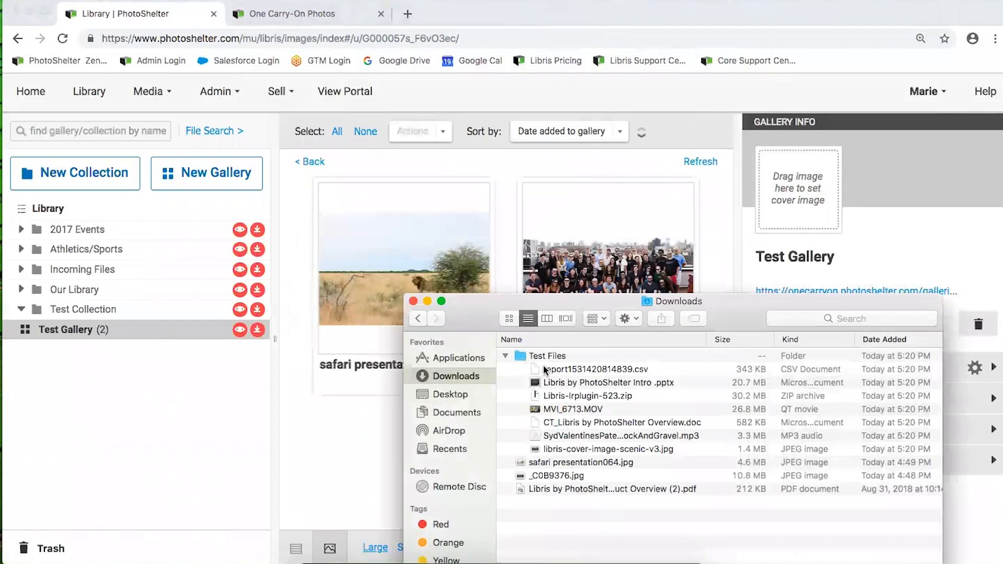
# Drag the Intro PowerPoint, Libris-lrplugin-523.zip and the MP3 from Finder into Test Gallery, then review its 5 items
pyautogui.click(572, 400)
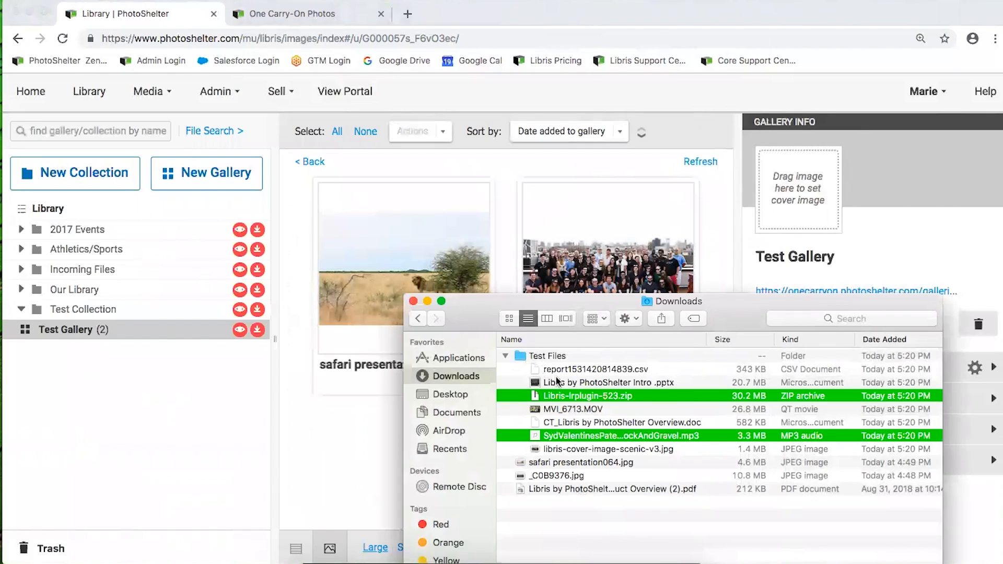
pyautogui.keyDown('super'); pyautogui.click(576, 383); pyautogui.keyUp('super')
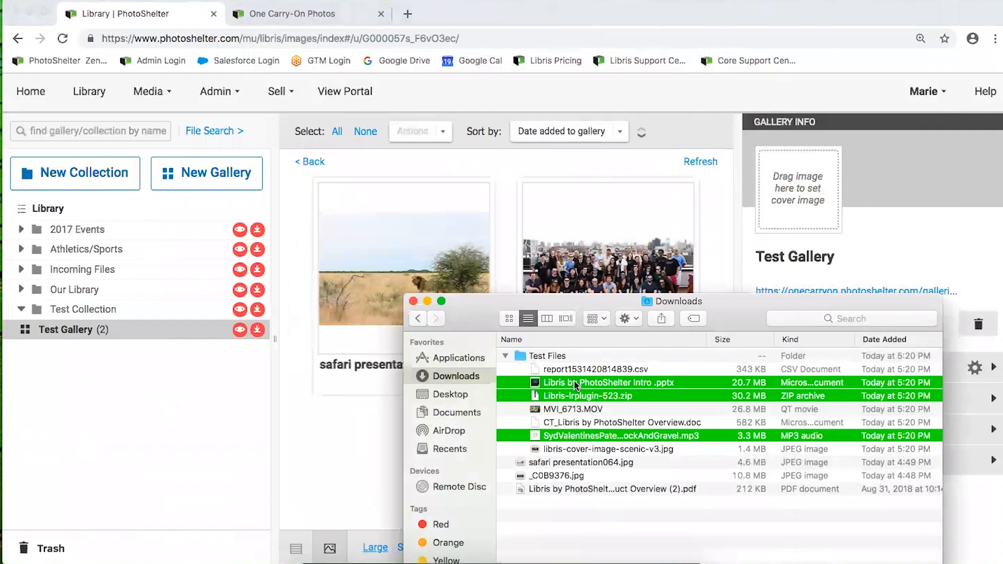
pyautogui.moveTo(493, 394); pyautogui.dragTo(442, 230)
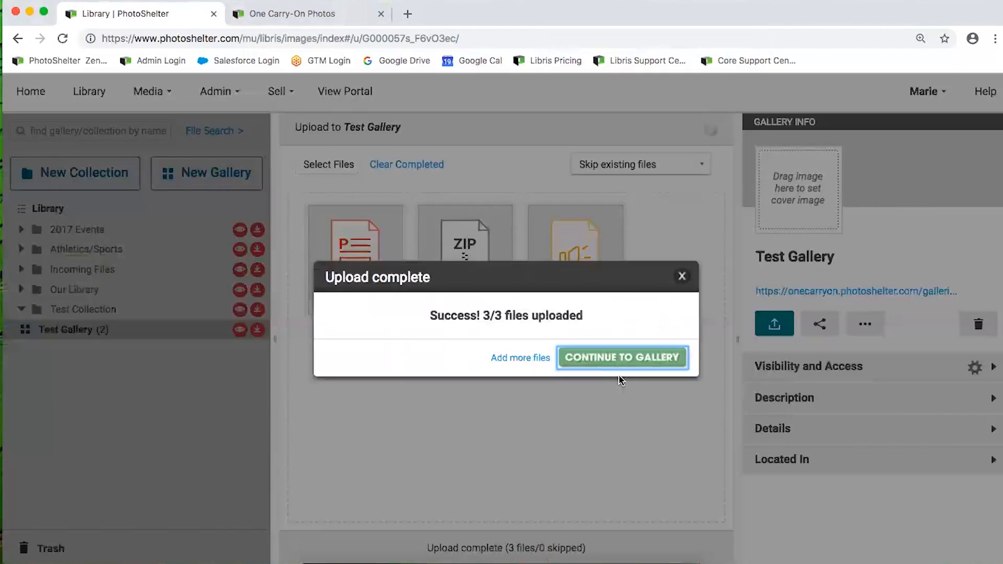
pyautogui.click(615, 358)
pyautogui.scroll(-5, 484, 327)
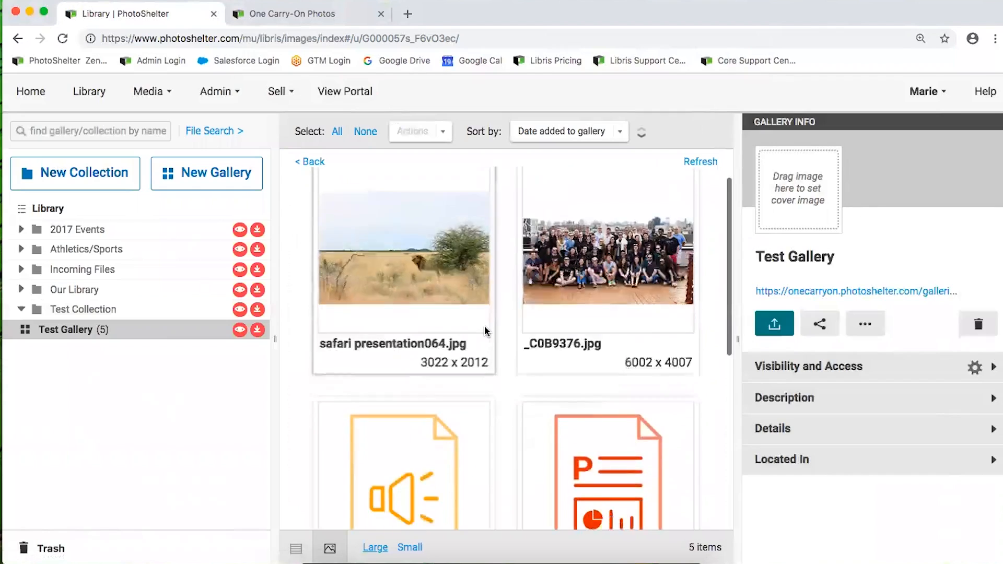
pyautogui.scroll(5, 485, 327)
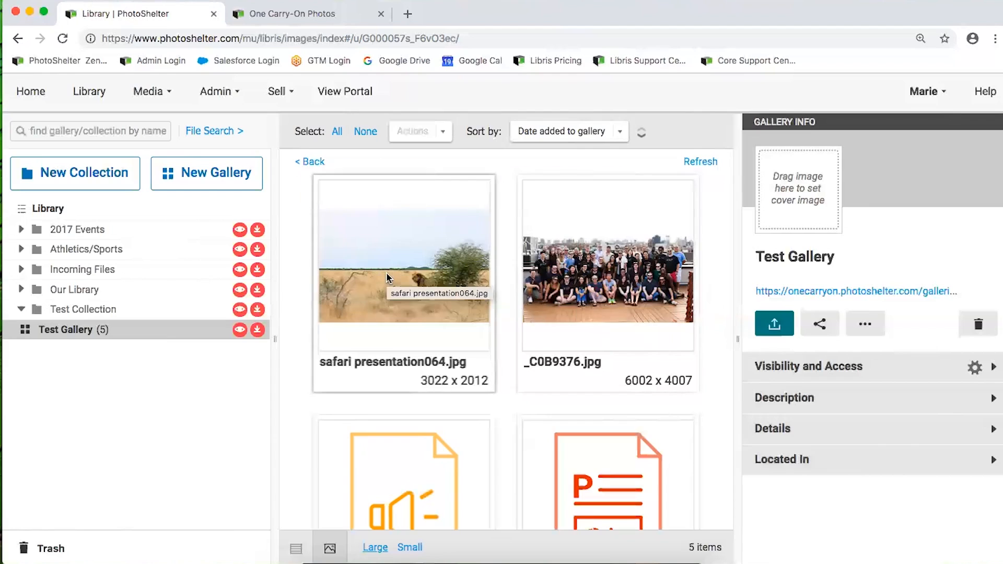
pyautogui.scroll(-5, 386, 271)
pyautogui.scroll(-3, 385, 271)
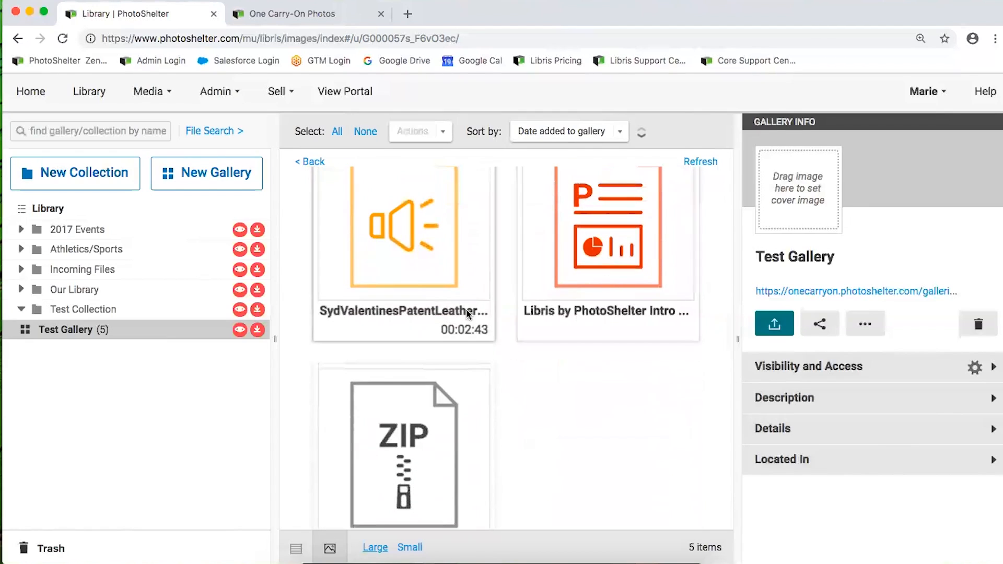
pyautogui.scroll(-3, 466, 309)
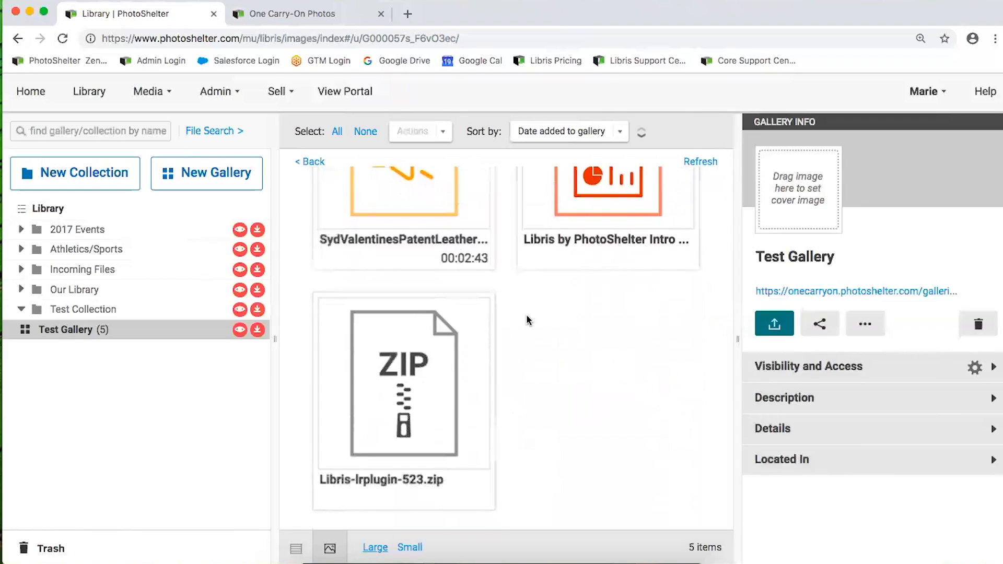
pyautogui.scroll(3, 526, 315)
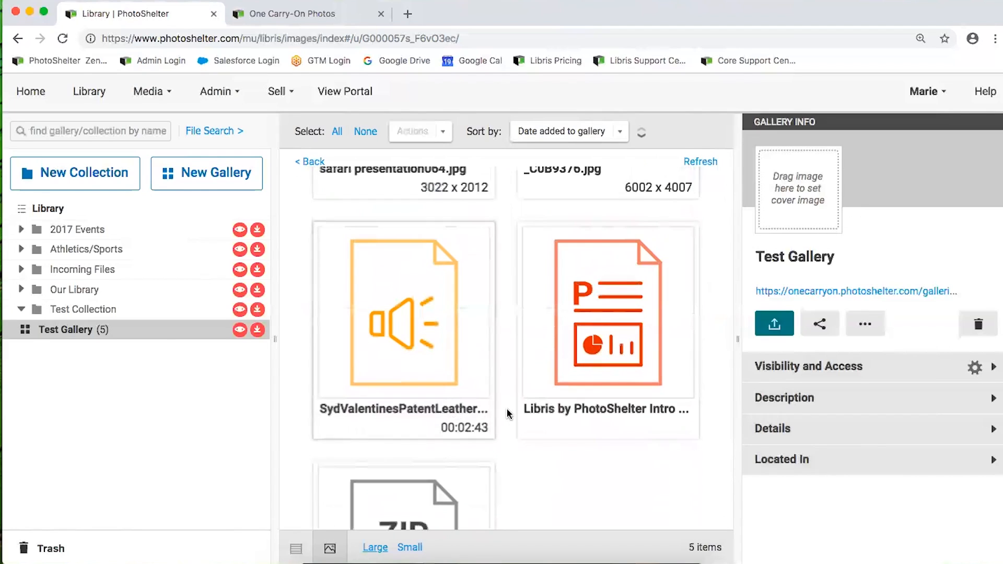
pyautogui.scroll(4, 508, 413)
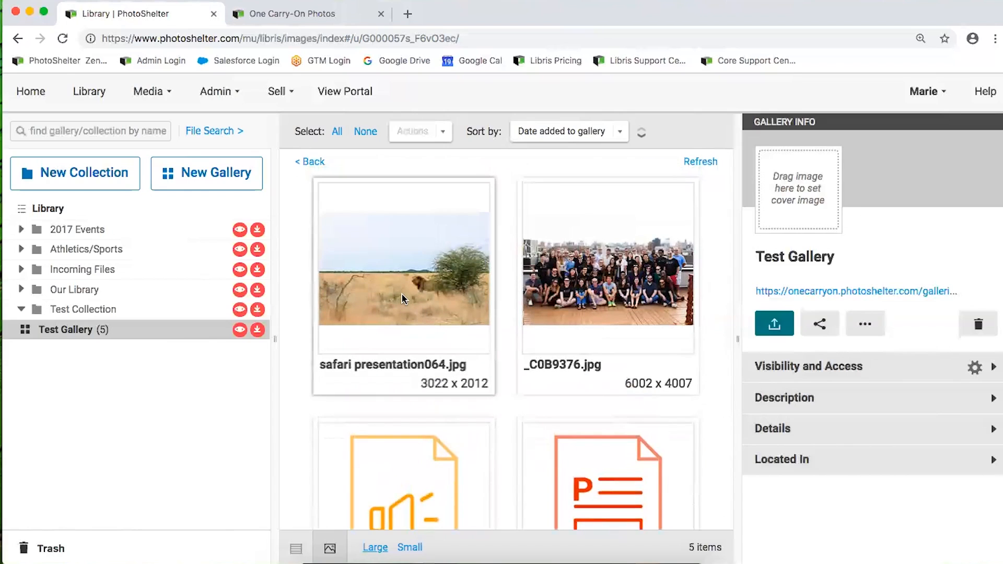
# Select safari presentation064.jpg and _C0B9376.jpg together, keeping the original file name after a cancelled rename
pyautogui.click(402, 297)
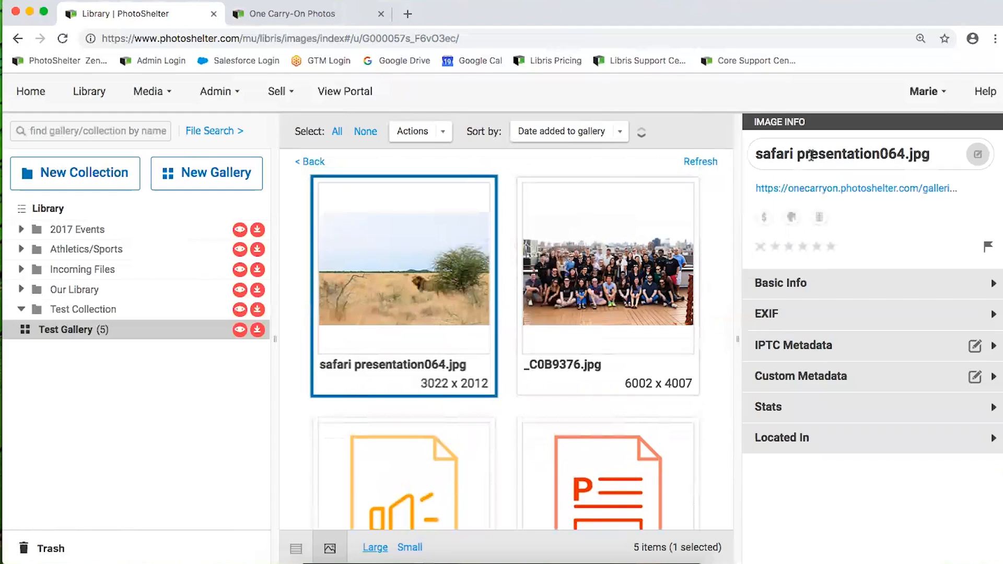
pyautogui.moveTo(905, 153); pyautogui.dragTo(754, 150)
pyautogui.click(755, 152)
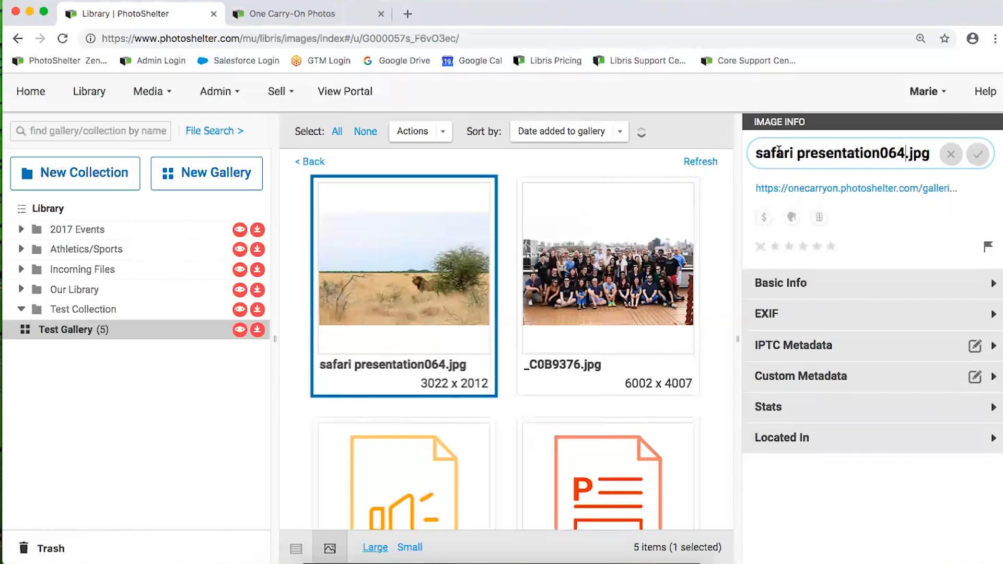
pyautogui.click(951, 155)
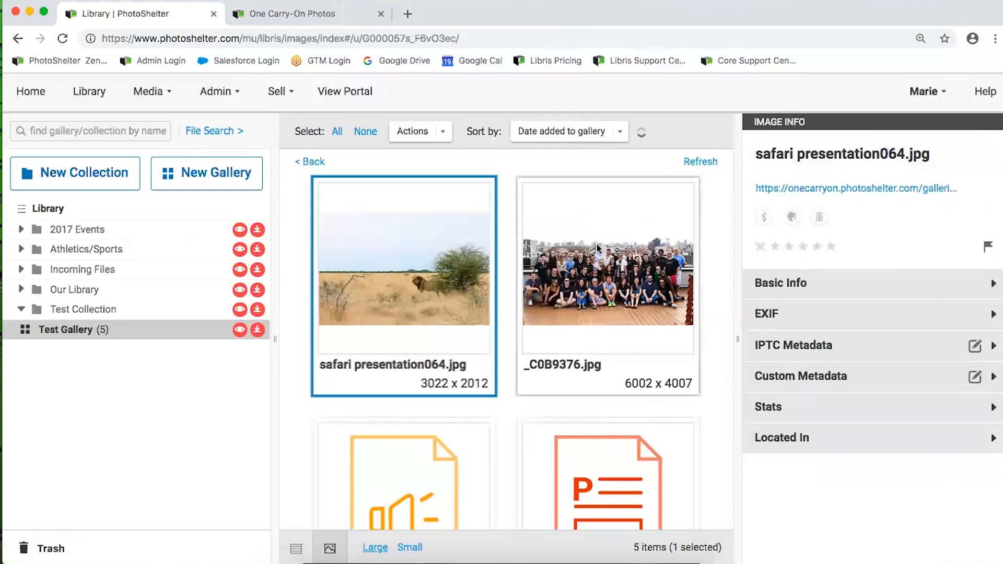
pyautogui.click(613, 250)
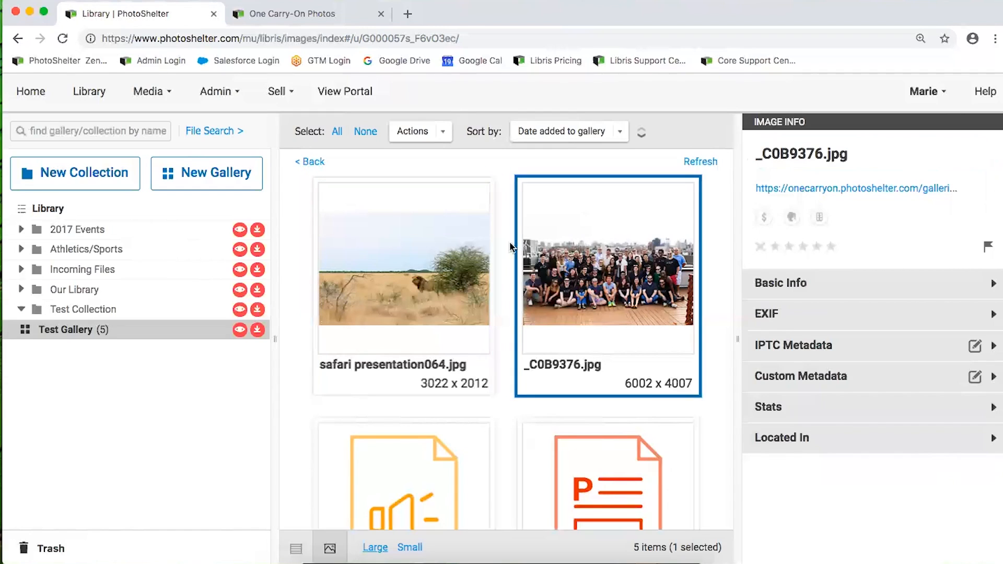
pyautogui.keyDown('shift'); pyautogui.click(373, 256); pyautogui.keyUp('shift')
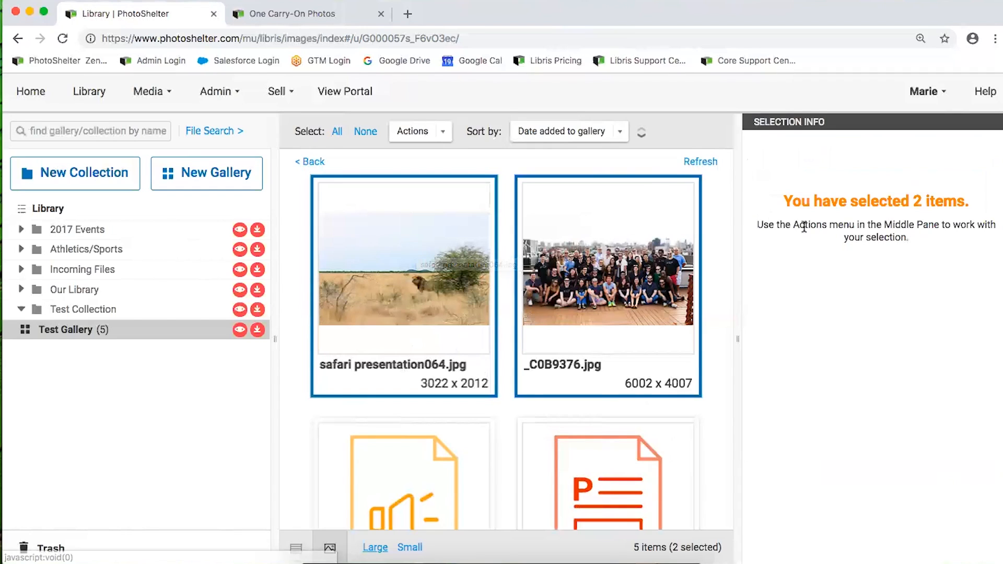
# Open Rename images for the two selected photos and clear the 01 starting number
pyautogui.moveTo(769, 225); pyautogui.dragTo(924, 242)
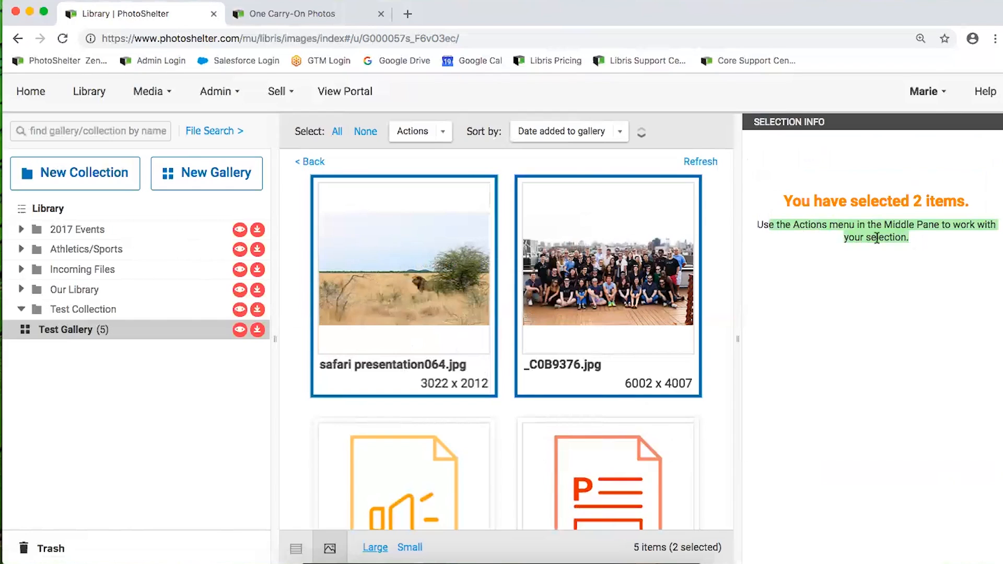
pyautogui.click(442, 132)
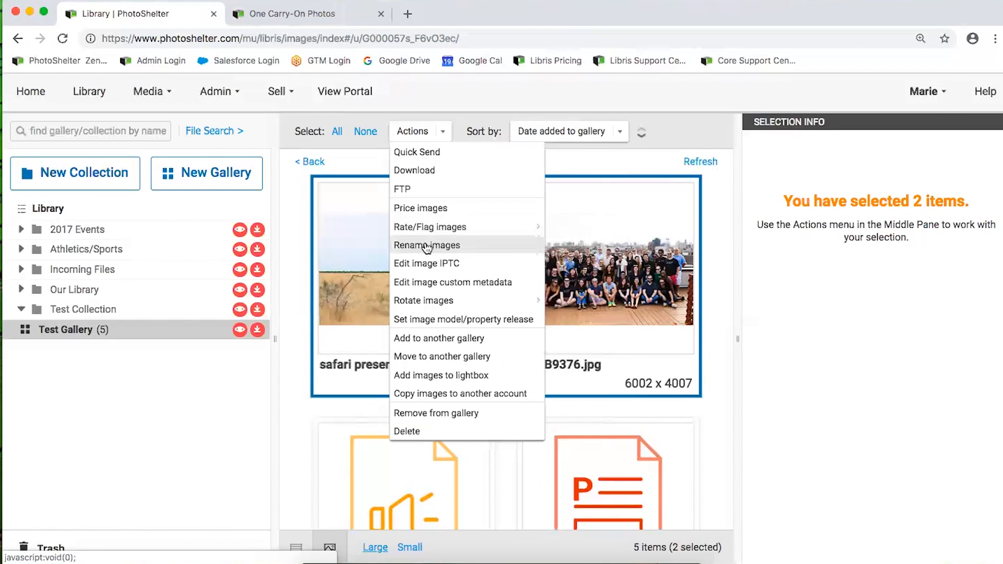
pyautogui.click(453, 247)
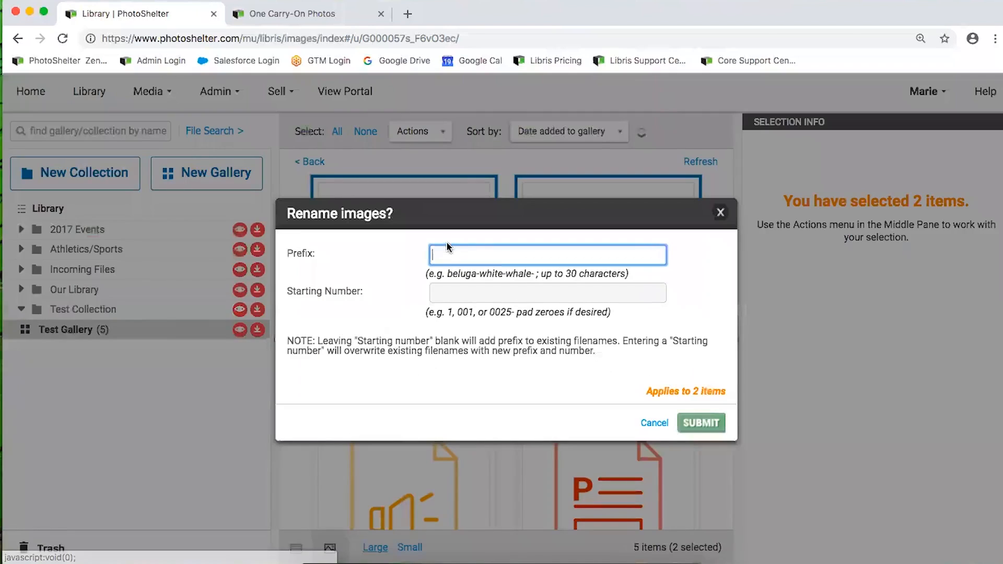
pyautogui.click(467, 295)
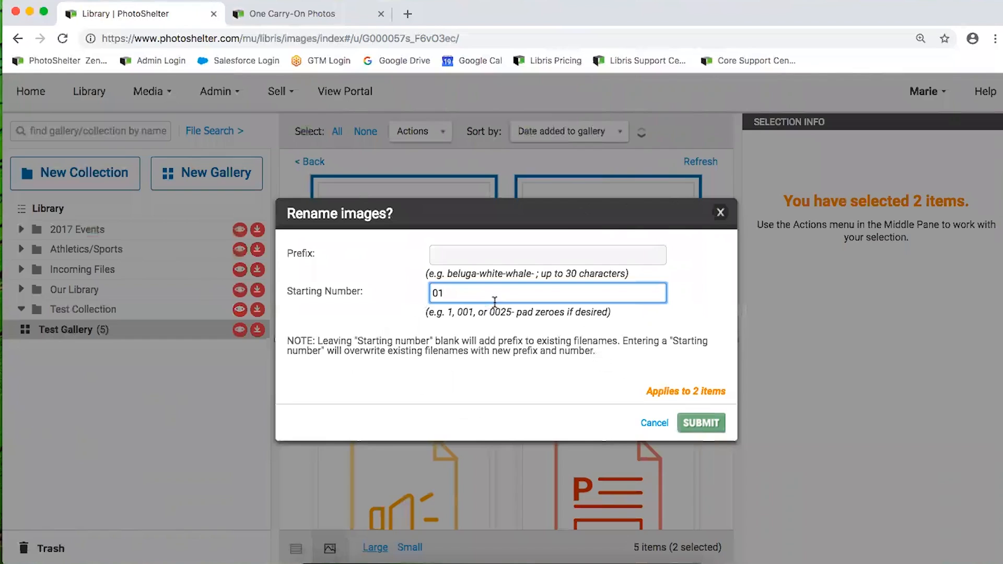
pyautogui.moveTo(462, 293); pyautogui.dragTo(404, 294)
pyautogui.press('BackSpace')
# Cancel the rename and select only safari presentation064.jpg
pyautogui.click(654, 424)
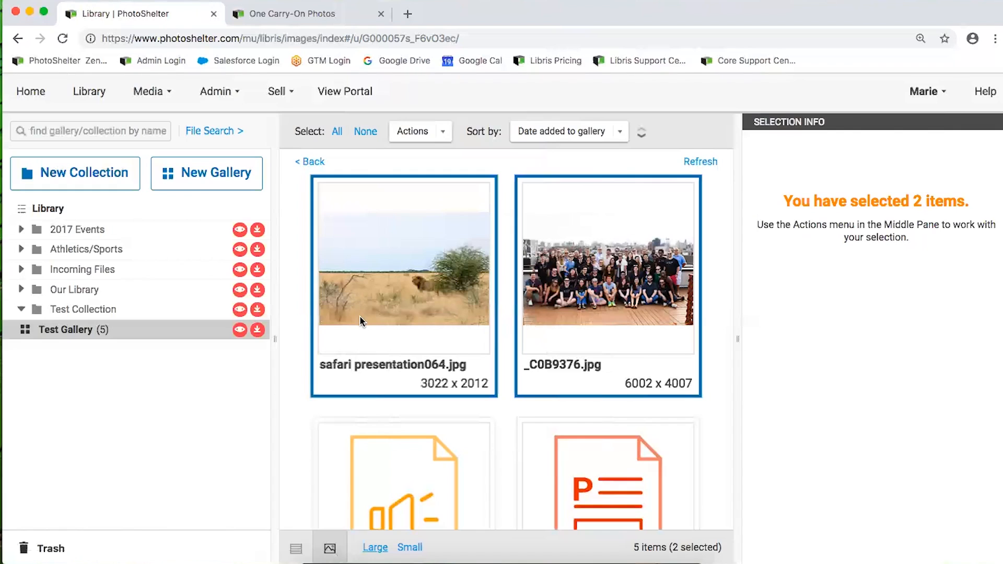
pyautogui.scroll(-1, 358, 313)
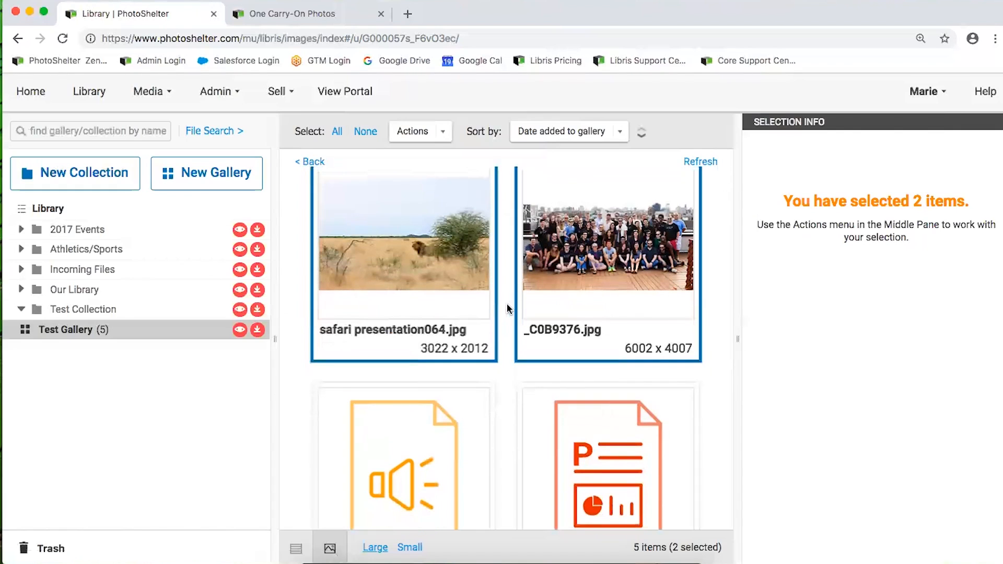
pyautogui.click(507, 308)
pyautogui.click(413, 281)
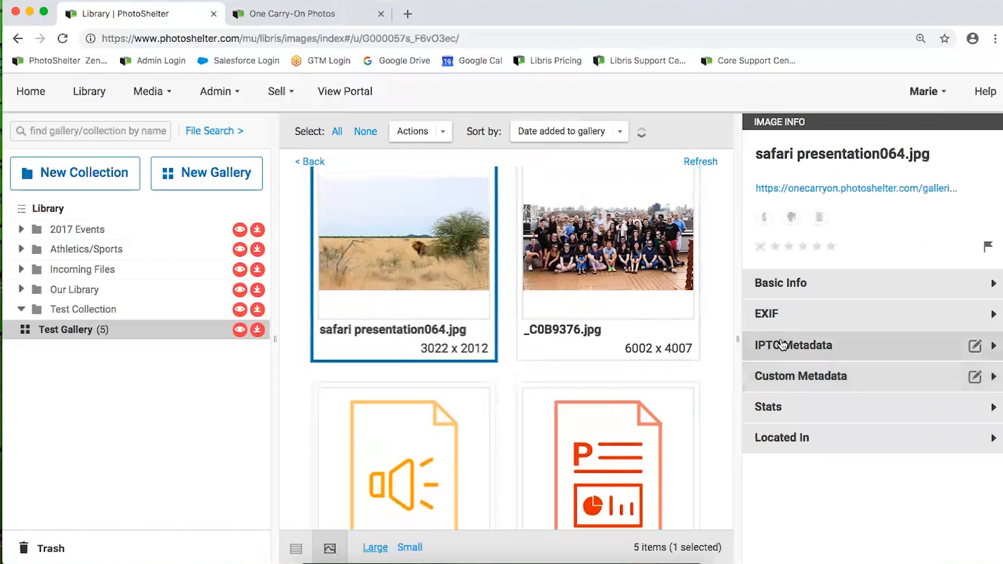
# Show the lion photo's IPTC metadata and highlight its keywords Etosha, Namibia, lion, wildlife
pyautogui.click(800, 346)
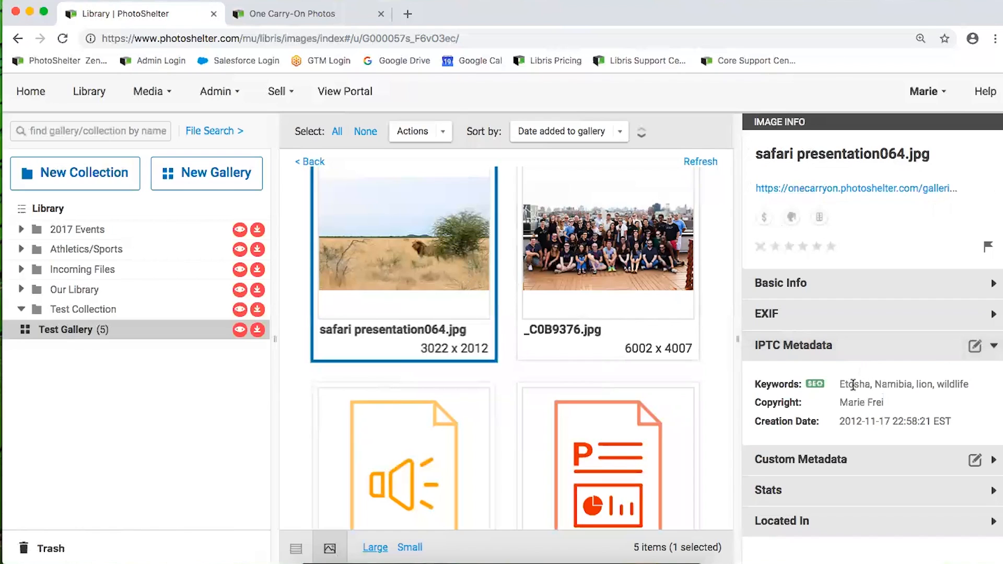
pyautogui.moveTo(841, 384); pyautogui.dragTo(969, 385)
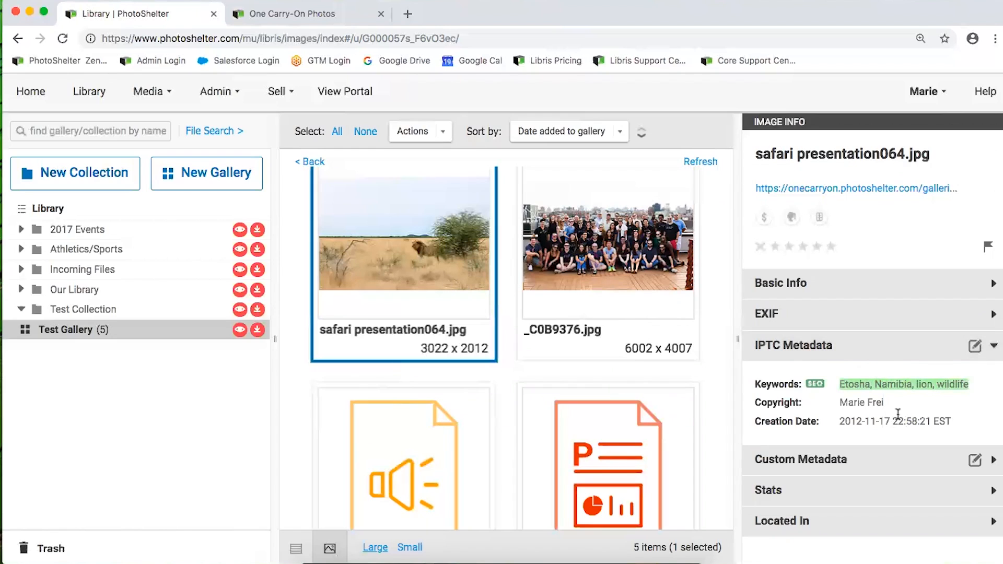
pyautogui.click(869, 402)
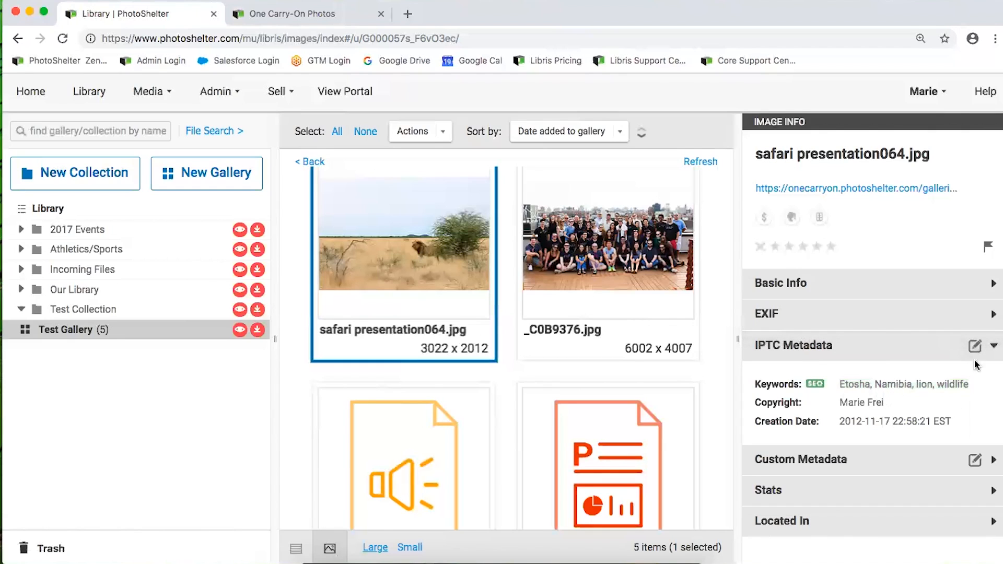
# Open the lion photo's IPTC metadata for editing and look through its fields
pyautogui.click(944, 361)
pyautogui.scroll(-4, 841, 407)
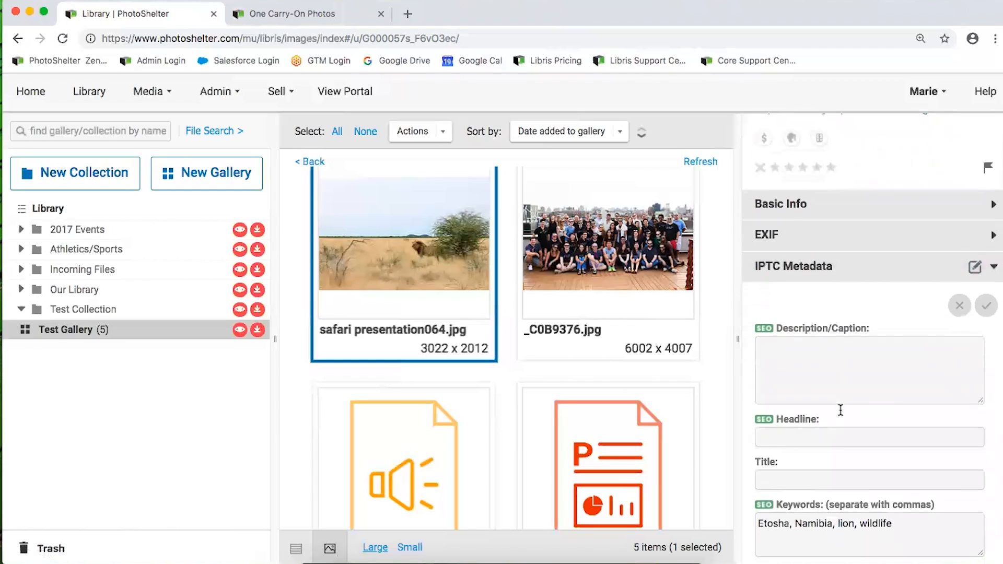
pyautogui.scroll(-10, 842, 407)
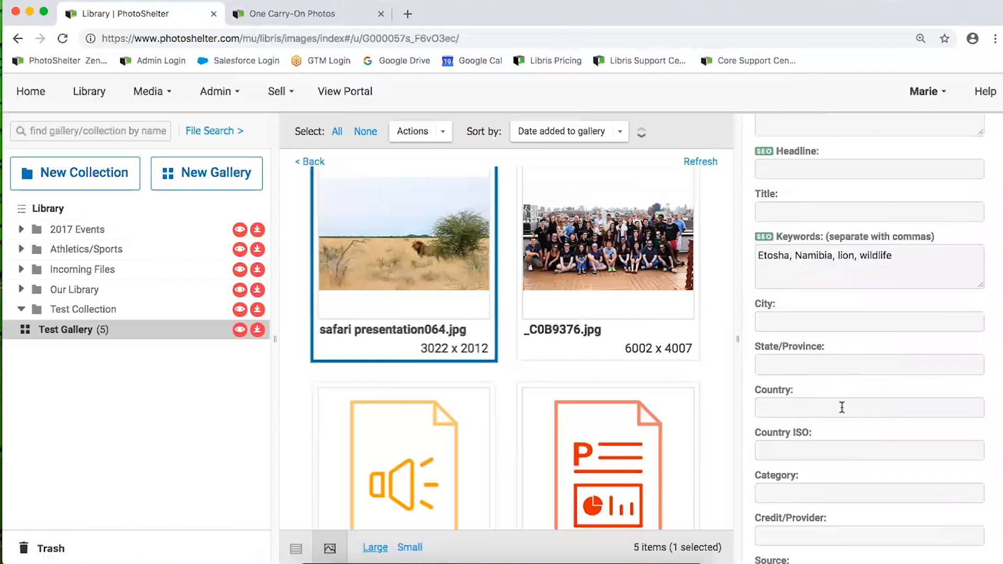
pyautogui.scroll(-8, 842, 407)
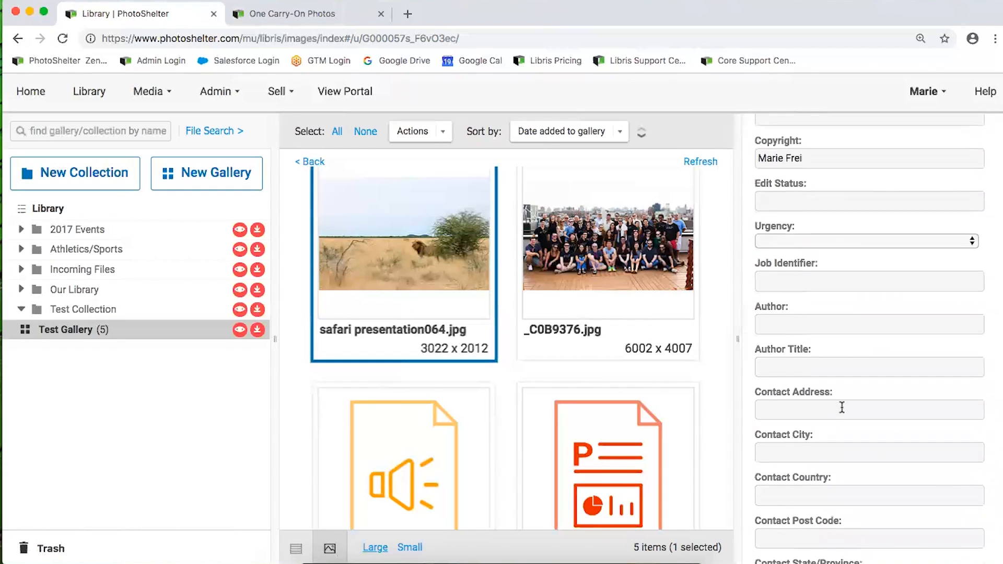
pyautogui.scroll(20, 841, 407)
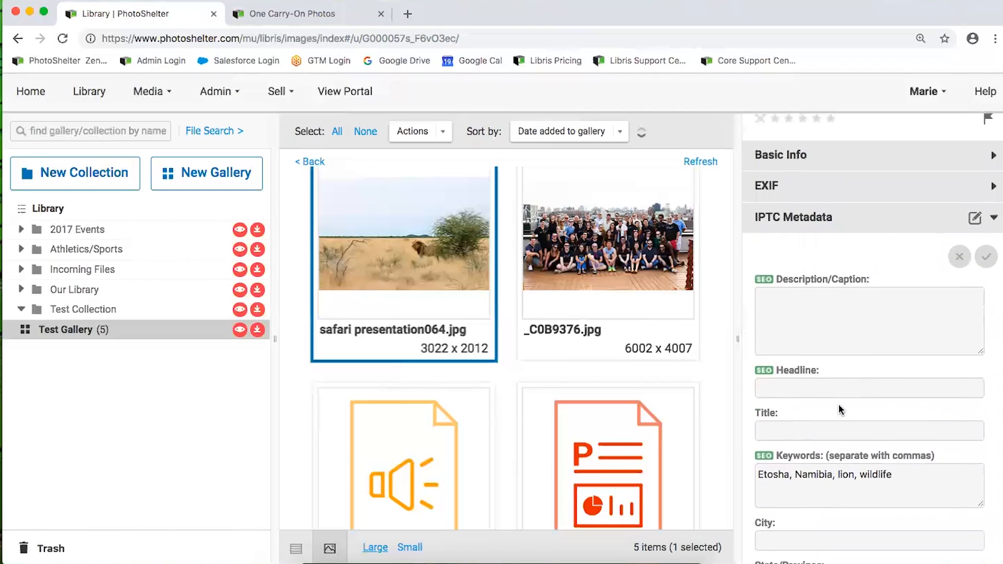
pyautogui.scroll(2, 838, 406)
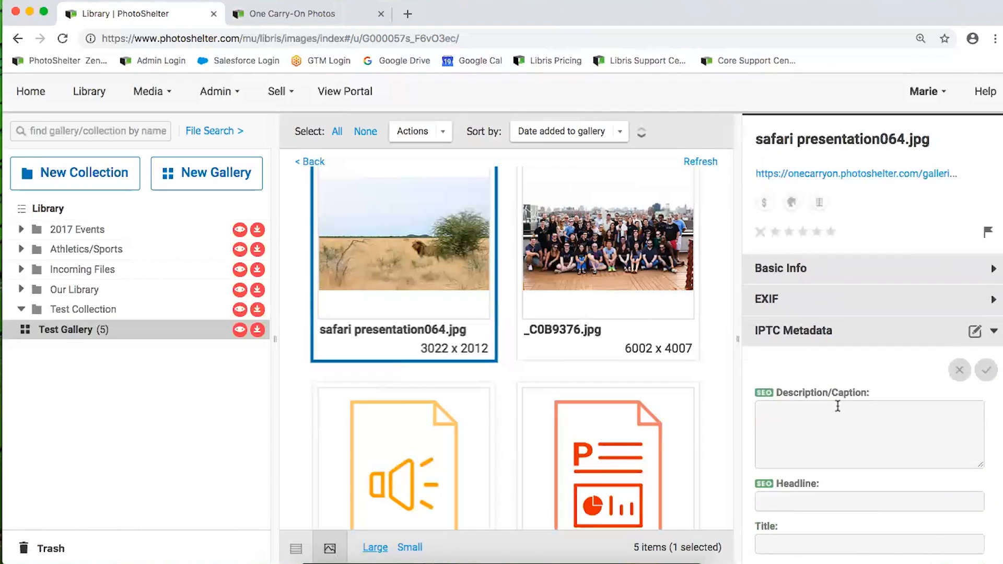
pyautogui.scroll(1, 837, 406)
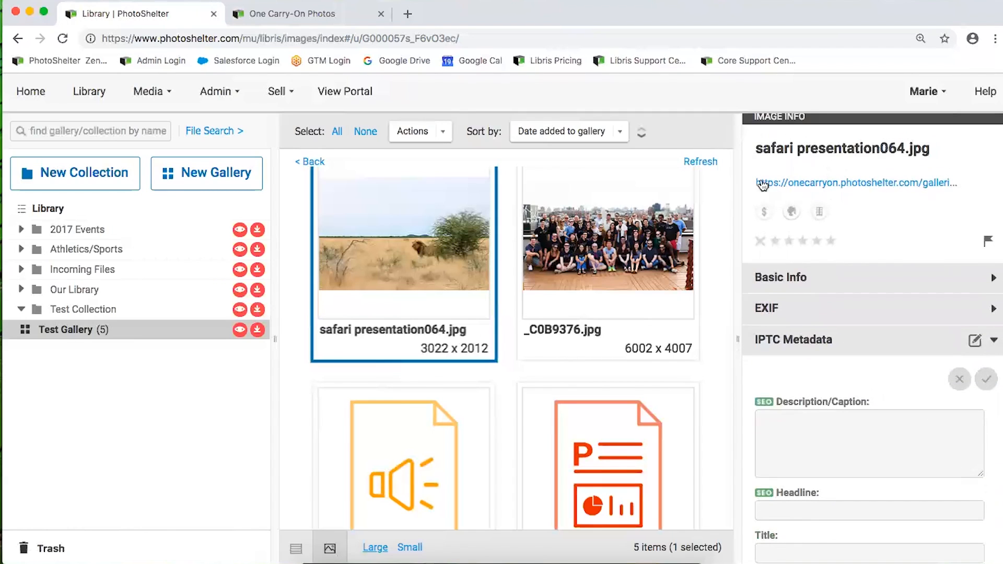
pyautogui.scroll(-2, 835, 412)
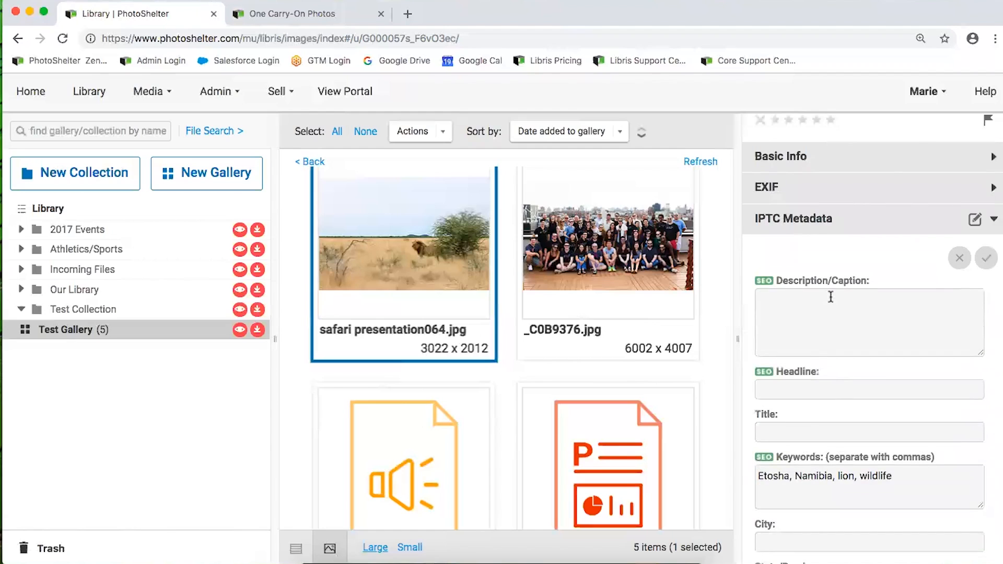
pyautogui.scroll(-3, 803, 449)
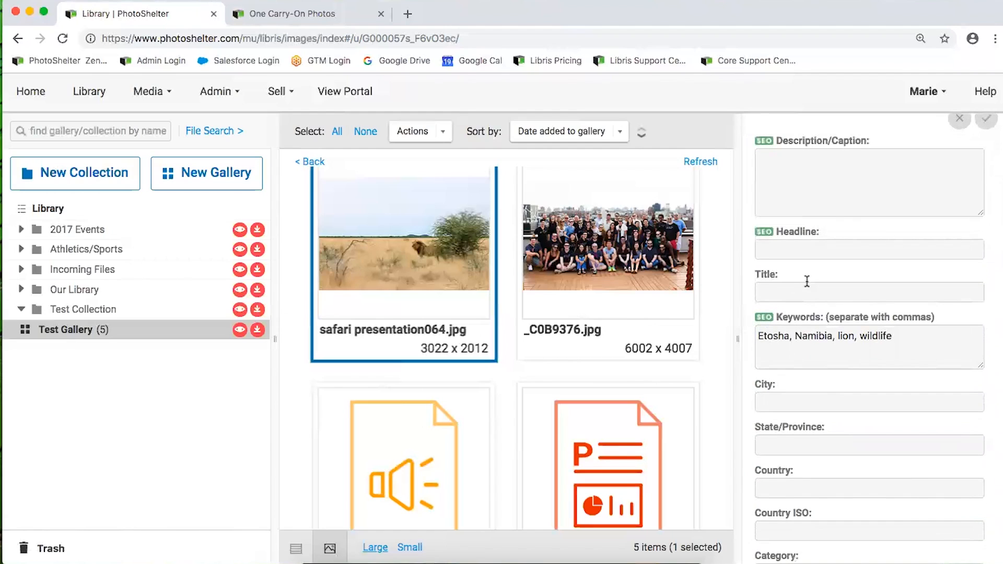
pyautogui.scroll(-1, 782, 426)
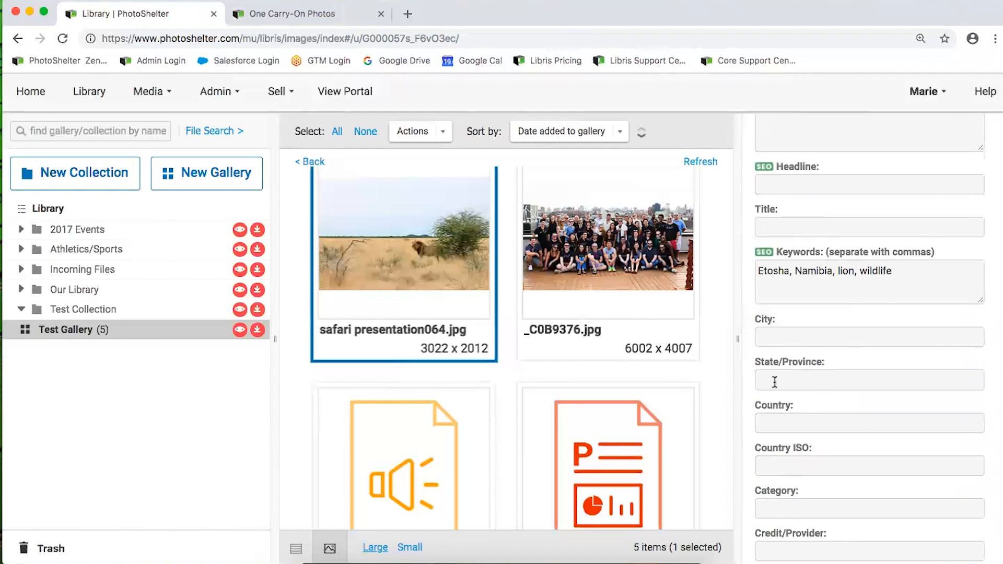
pyautogui.scroll(-5, 863, 424)
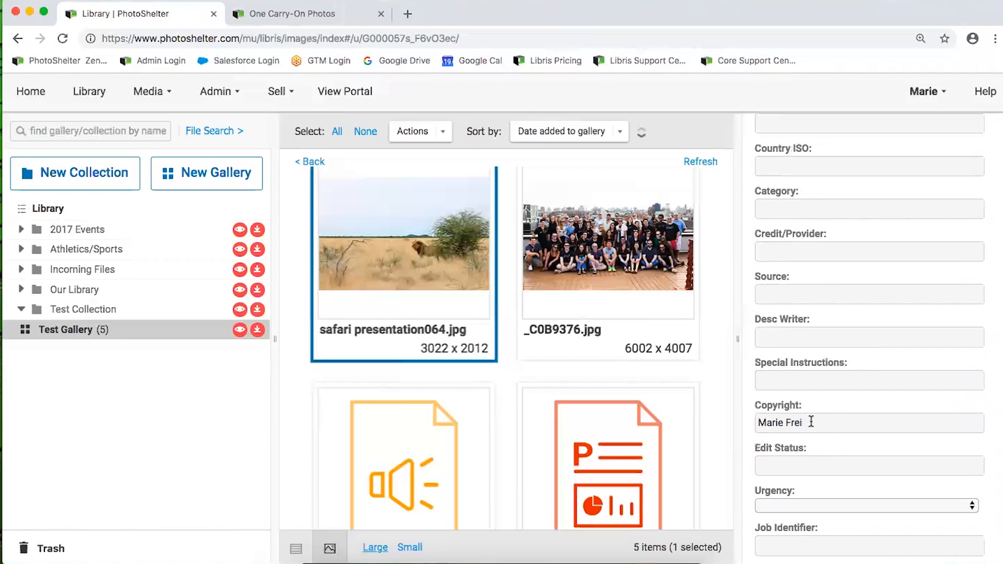
# Copy the copyright holder's name into the Credit/Provider field
pyautogui.tripleClick(818, 428)
pyautogui.press('super+c')
pyautogui.click(787, 255)
pyautogui.press('super+v')
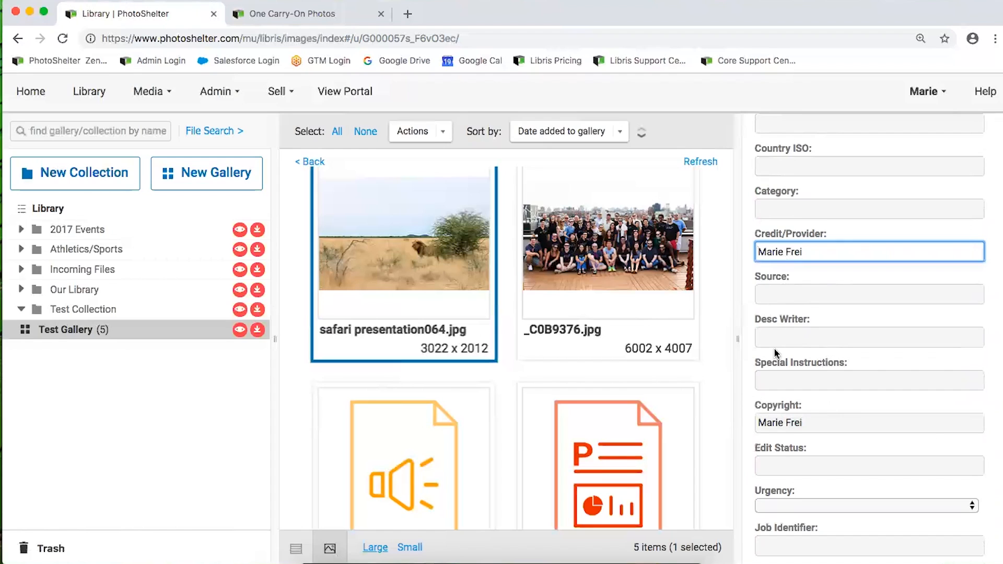
pyautogui.scroll(-1, 782, 314)
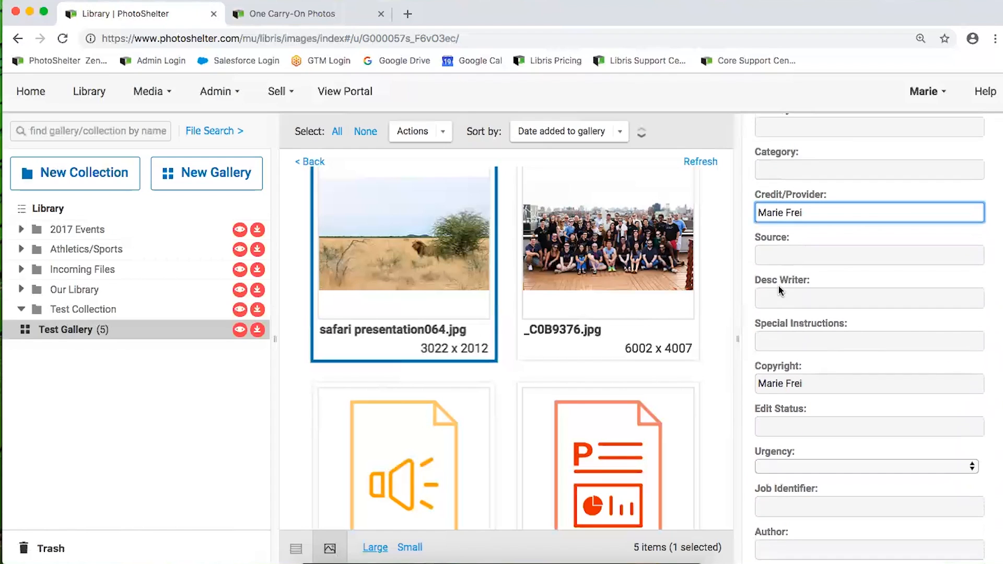
pyautogui.click(786, 256)
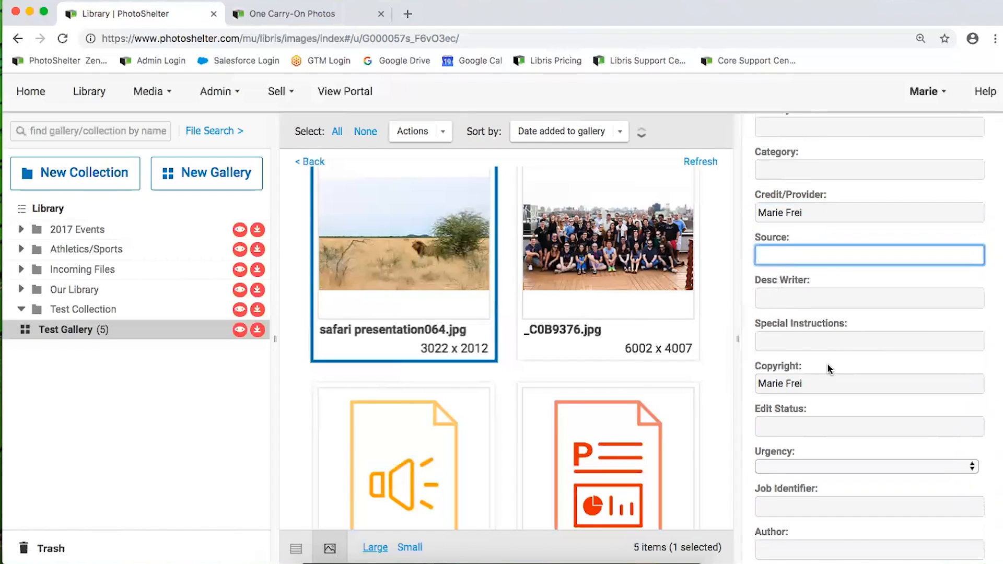
pyautogui.scroll(4, 791, 375)
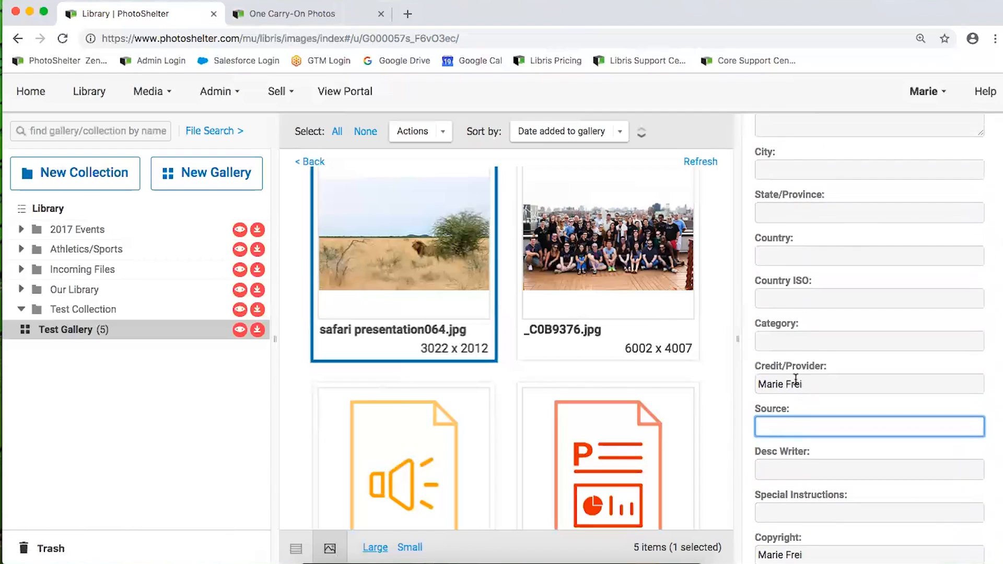
pyautogui.scroll(7, 796, 379)
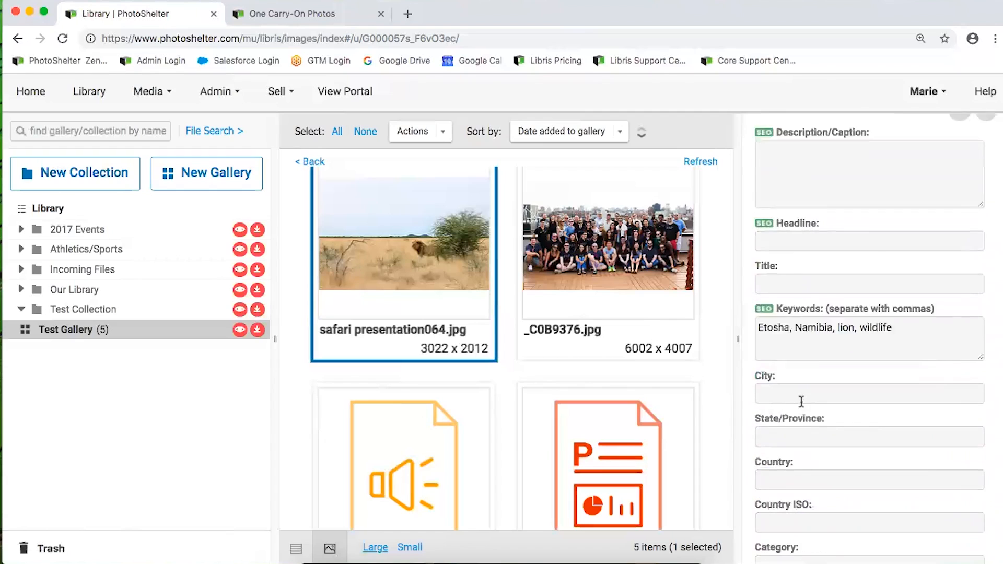
# Append the photographer's name as an extra keyword after Etosha, Namibia, lion, wildlife
pyautogui.click(895, 384)
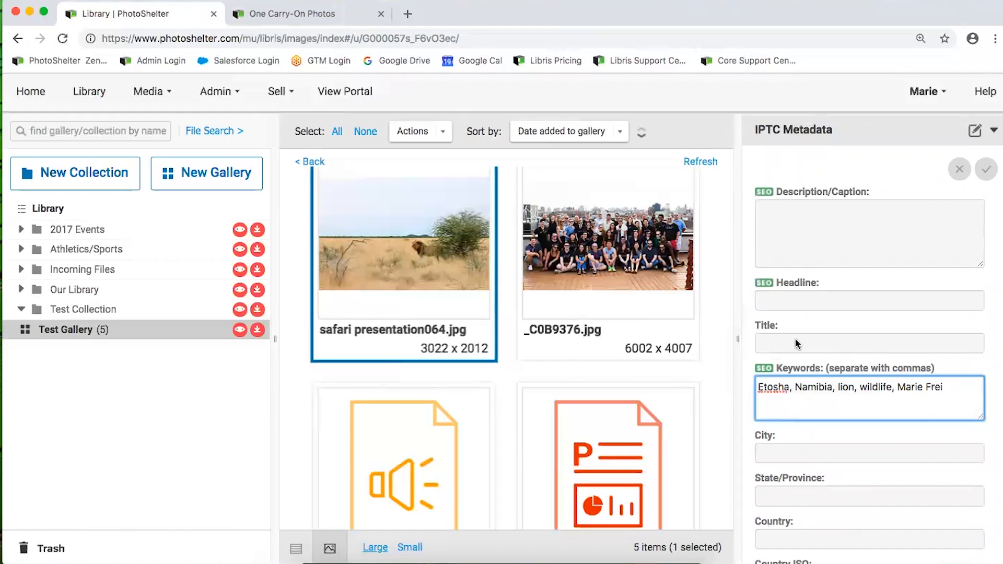
pyautogui.scroll(1, 828, 384)
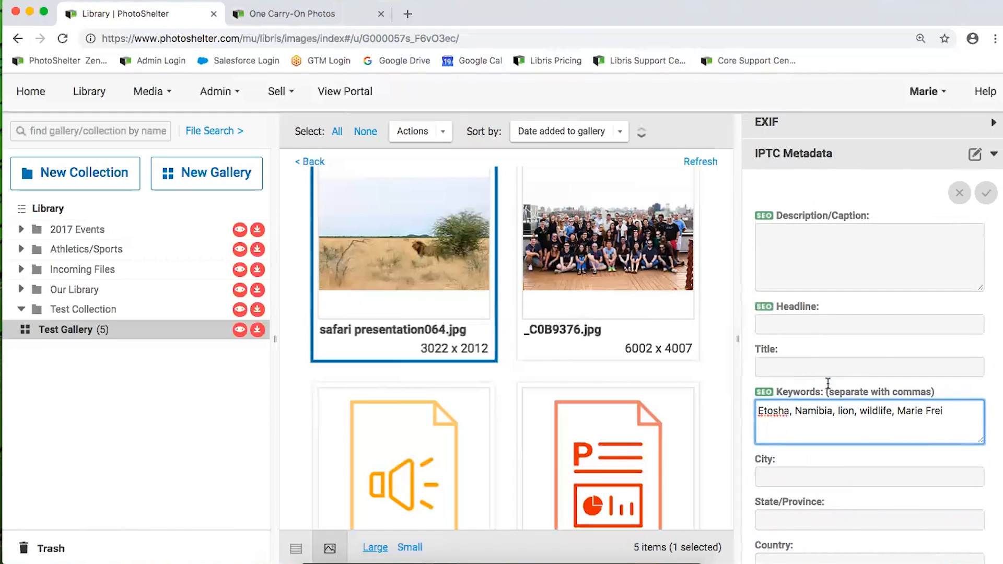
pyautogui.scroll(6, 828, 390)
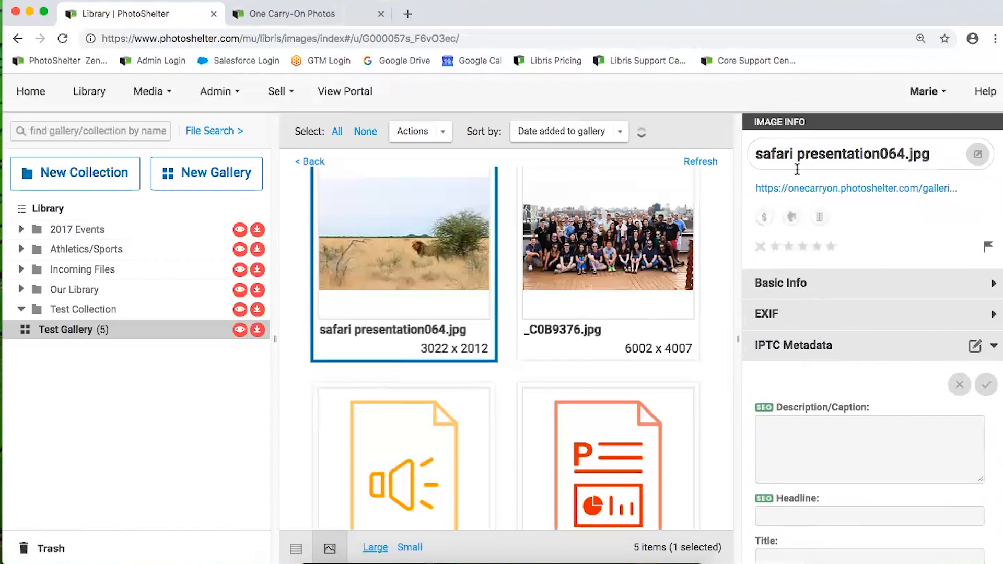
pyautogui.scroll(-3, 797, 169)
pyautogui.scroll(-3, 803, 273)
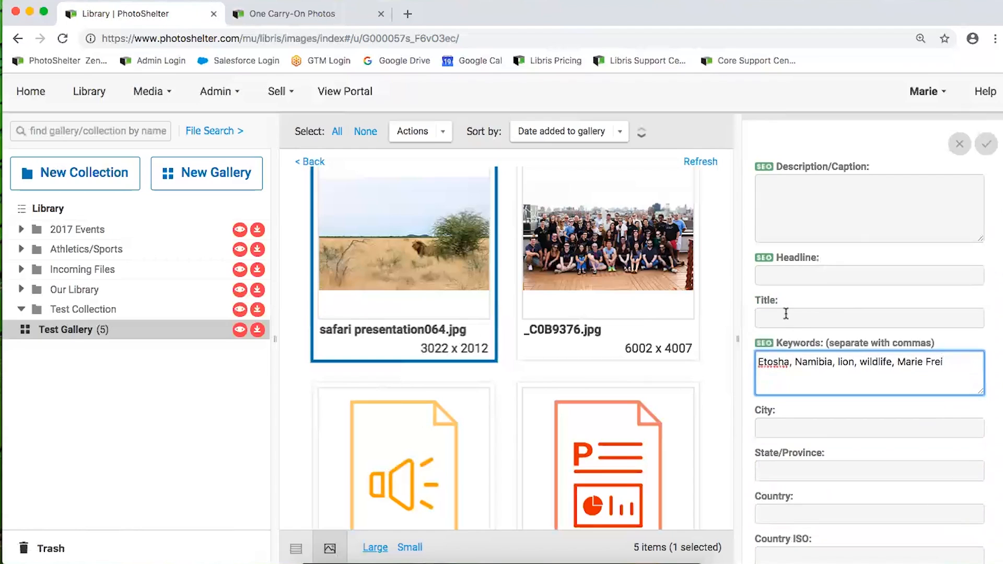
pyautogui.scroll(-5, 796, 345)
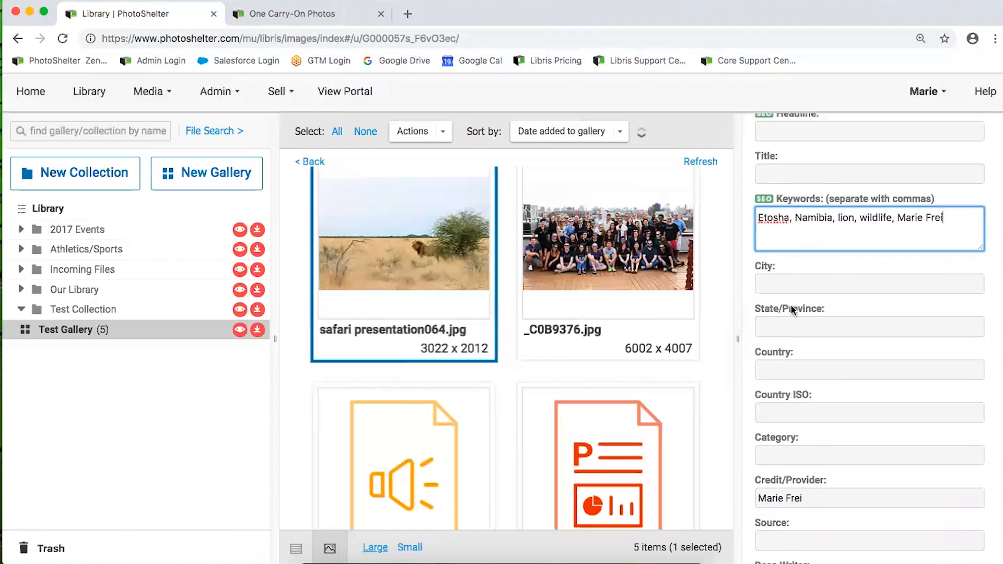
pyautogui.scroll(8, 789, 357)
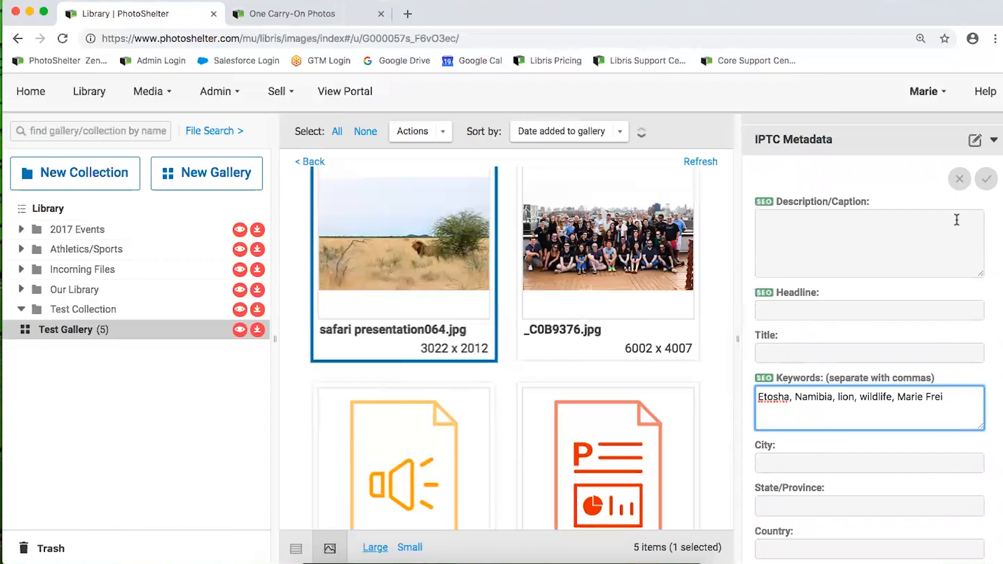
# Save the IPTC edits, then select _C0B9376.jpg together with safari presentation064.jpg
pyautogui.click(987, 180)
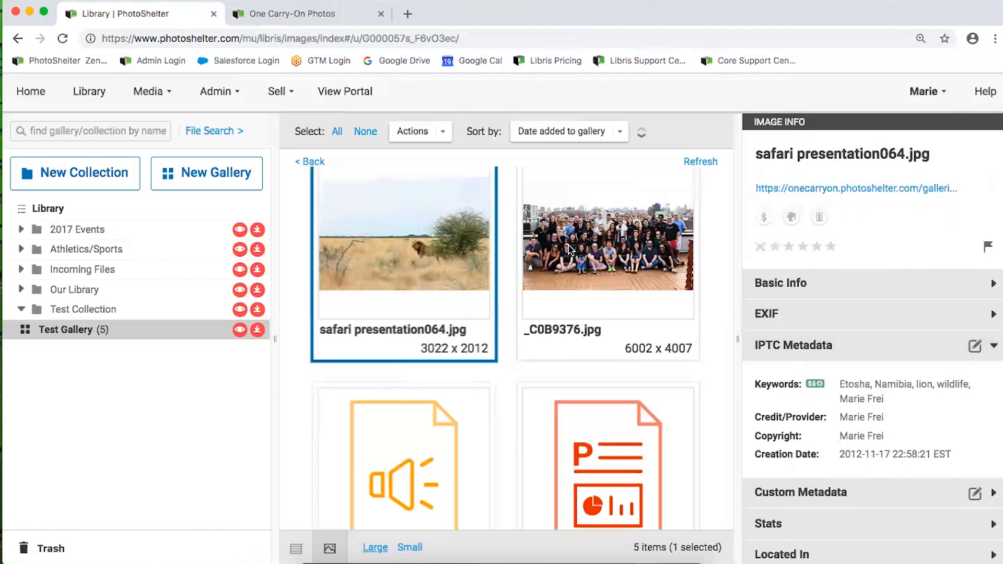
pyautogui.click(571, 249)
pyautogui.scroll(-5, 876, 452)
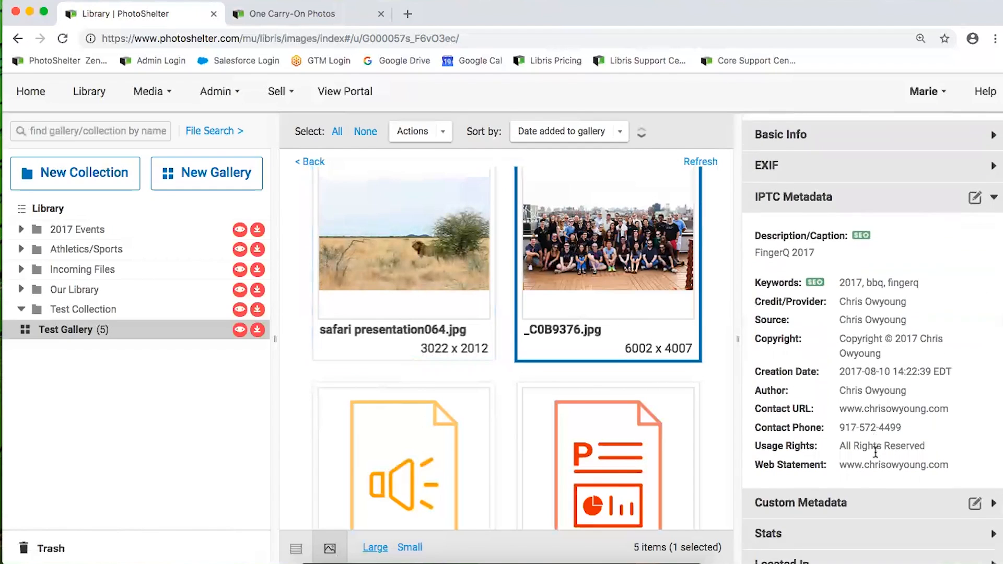
pyautogui.scroll(2, 875, 452)
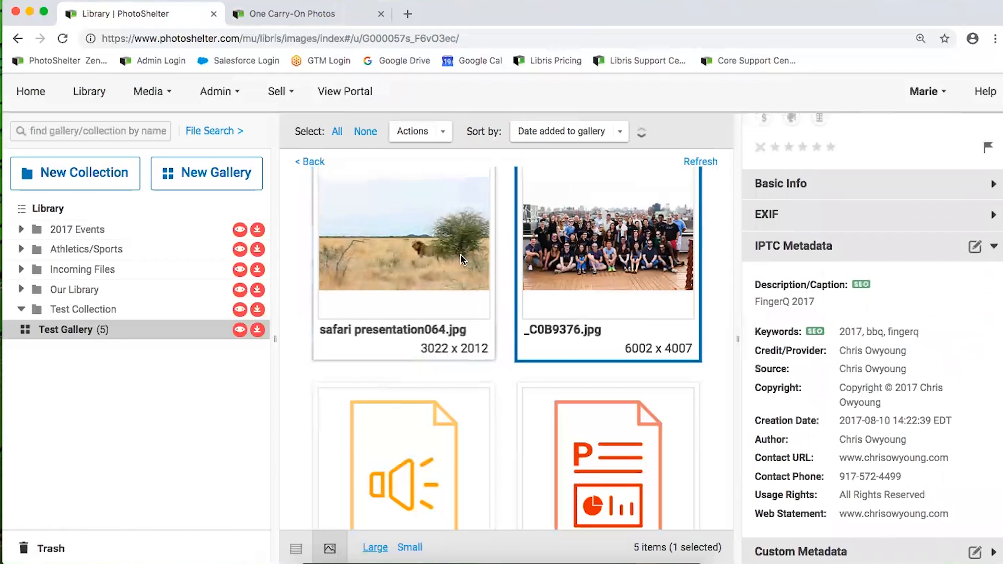
pyautogui.keyDown('shift'); pyautogui.click(429, 251); pyautogui.keyUp('shift')
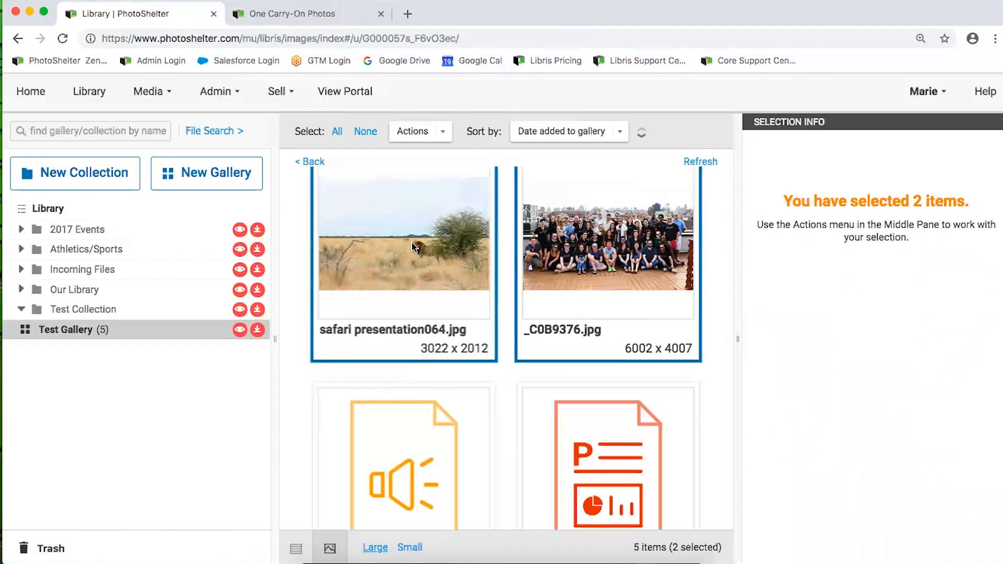
pyautogui.click(445, 134)
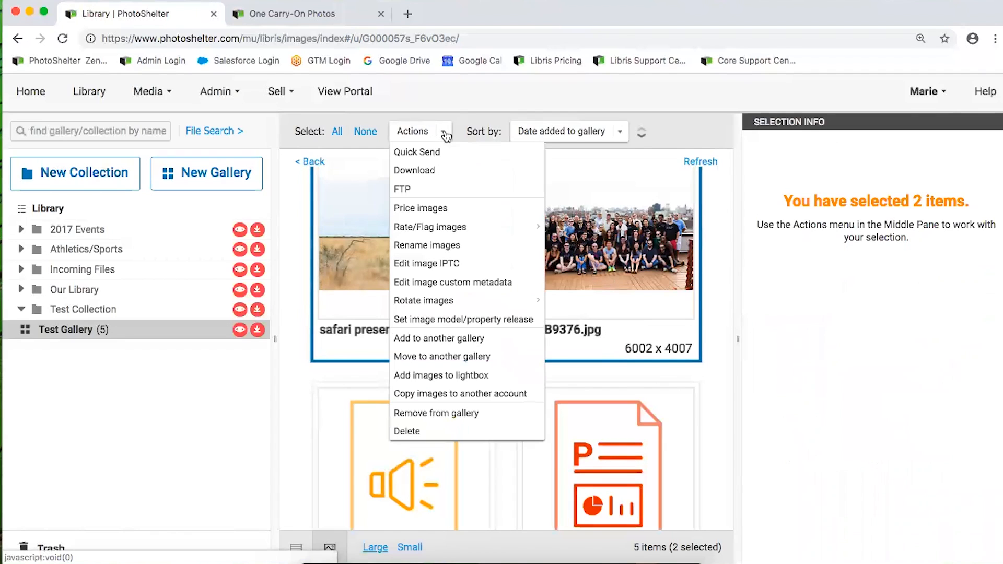
pyautogui.click(444, 267)
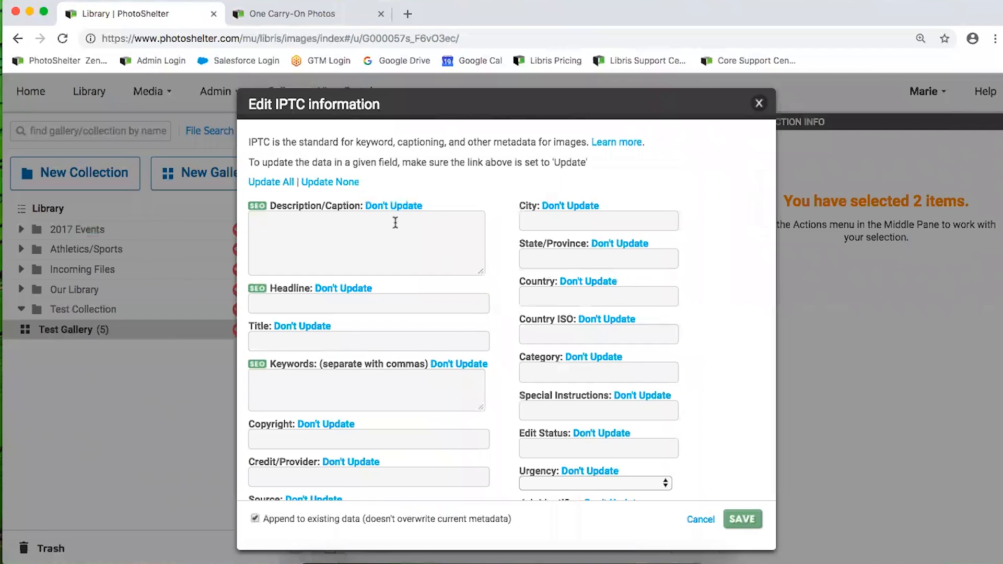
pyautogui.scroll(-10, 450, 358)
pyautogui.scroll(10, 450, 358)
pyautogui.click(287, 396)
pyautogui.write('test')
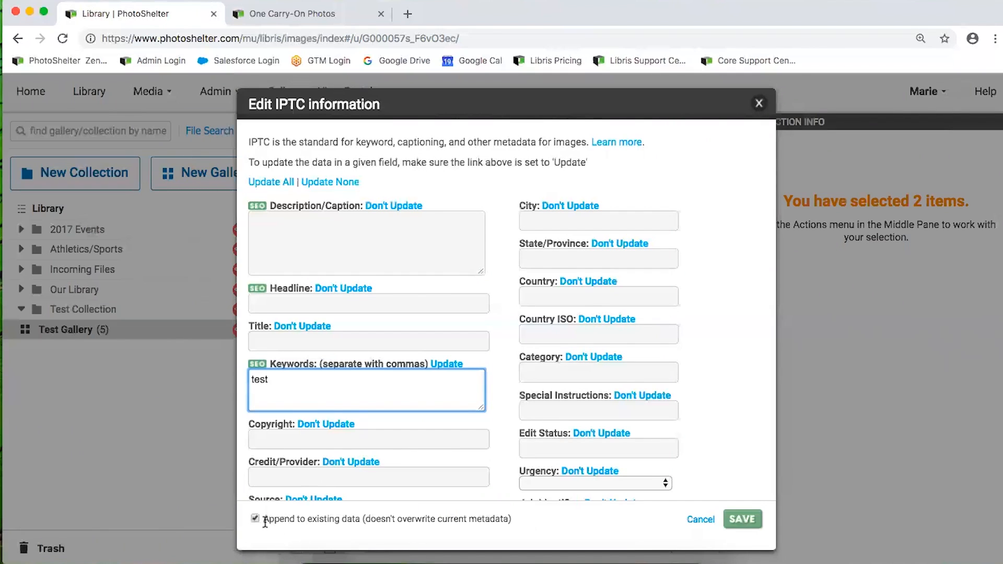
pyautogui.moveTo(262, 519); pyautogui.dragTo(389, 528)
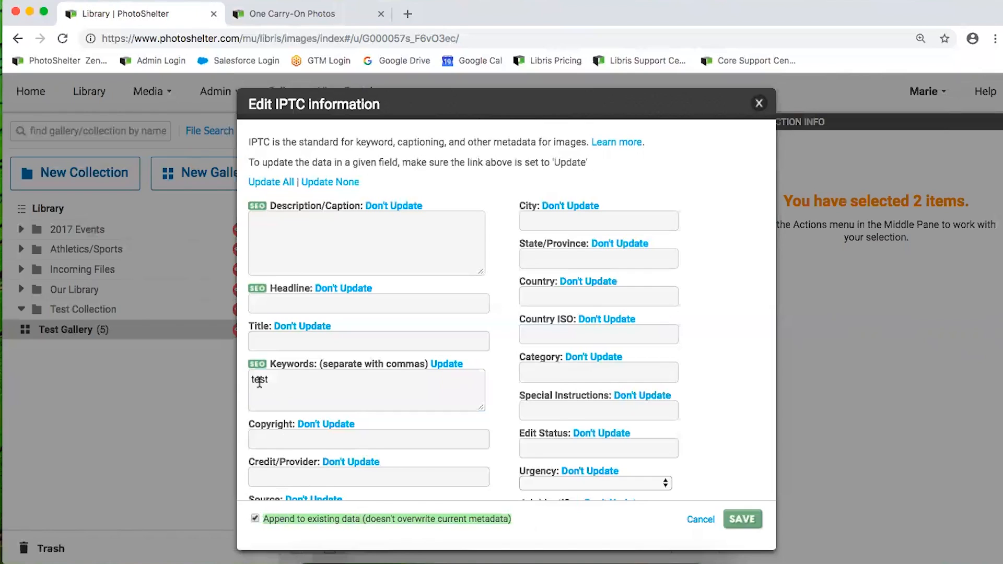
pyautogui.click(292, 379)
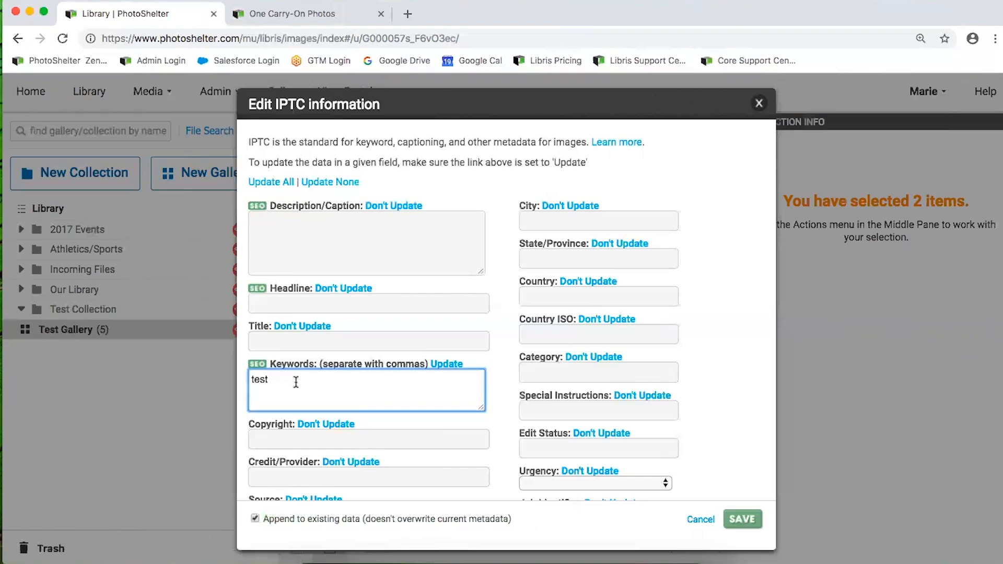
pyautogui.click(255, 518)
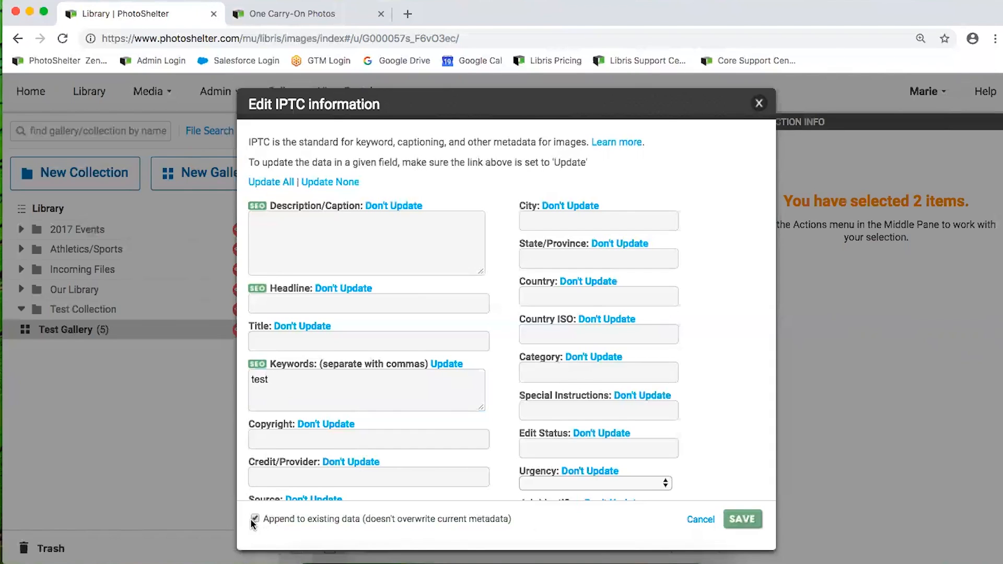
pyautogui.click(701, 519)
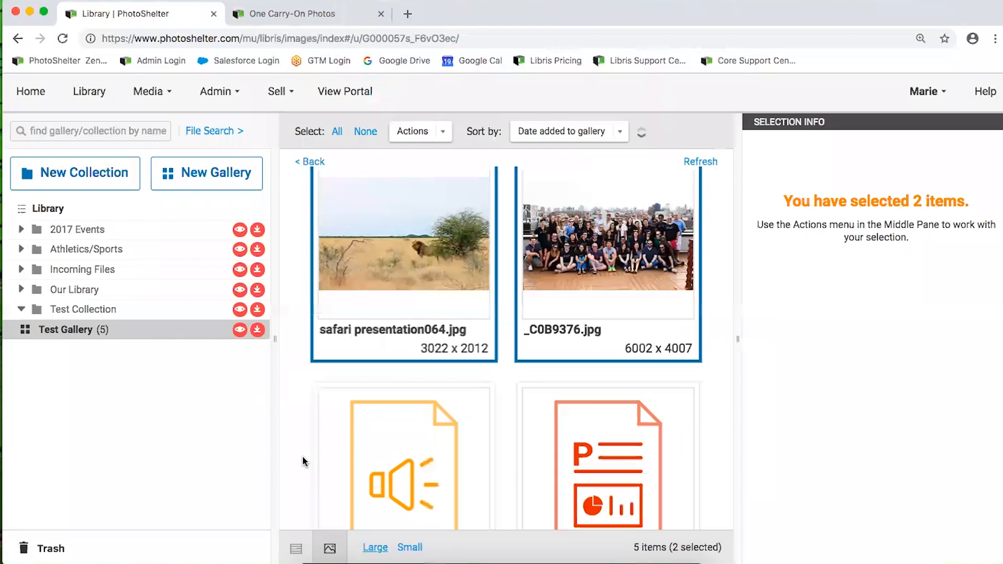
# Select only safari presentation064.jpg and open File Search with the Keywords field active
pyautogui.click(406, 313)
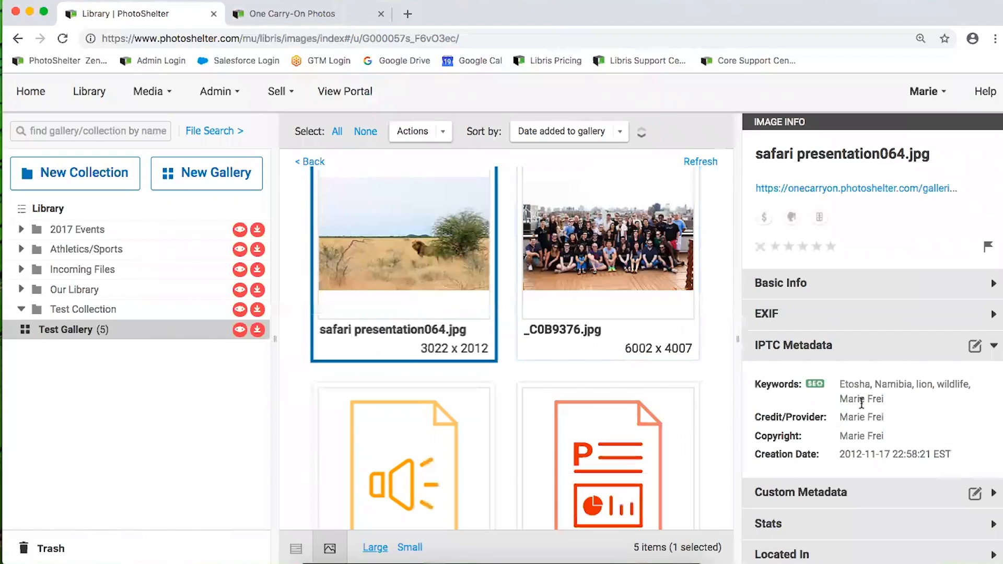
pyautogui.scroll(2, 411, 312)
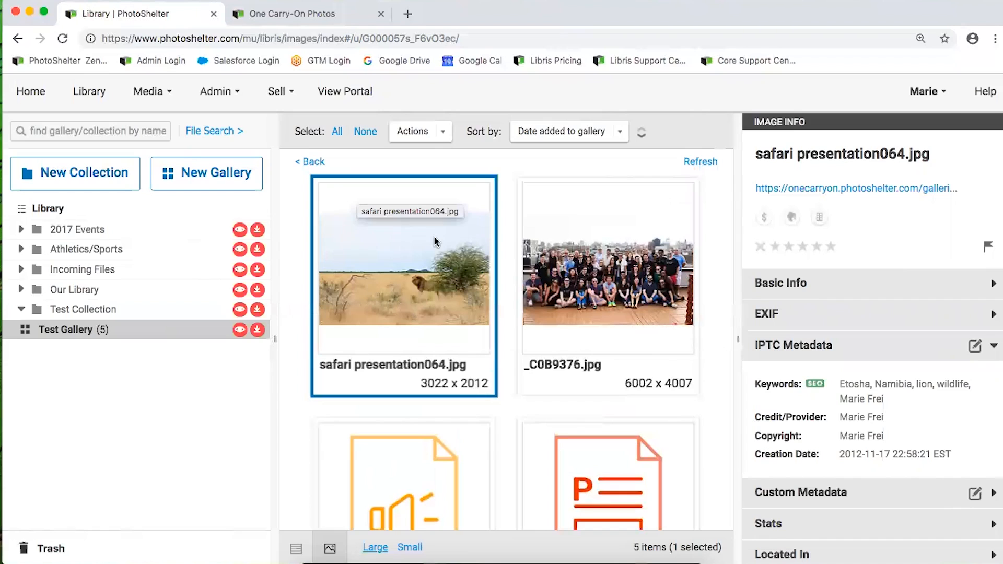
pyautogui.click(207, 134)
pyautogui.scroll(-2, 31, 227)
pyautogui.scroll(2, 82, 212)
pyautogui.click(97, 247)
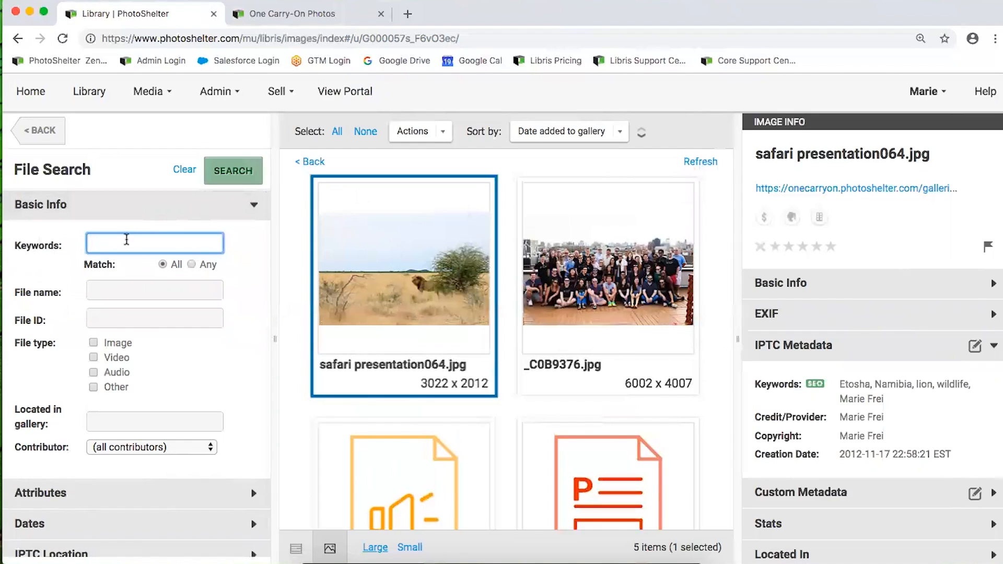
# Run a keyword search for 'safari', returning 130 results, and open the Sort by list
pyautogui.write('ri')
pyautogui.press('Return')
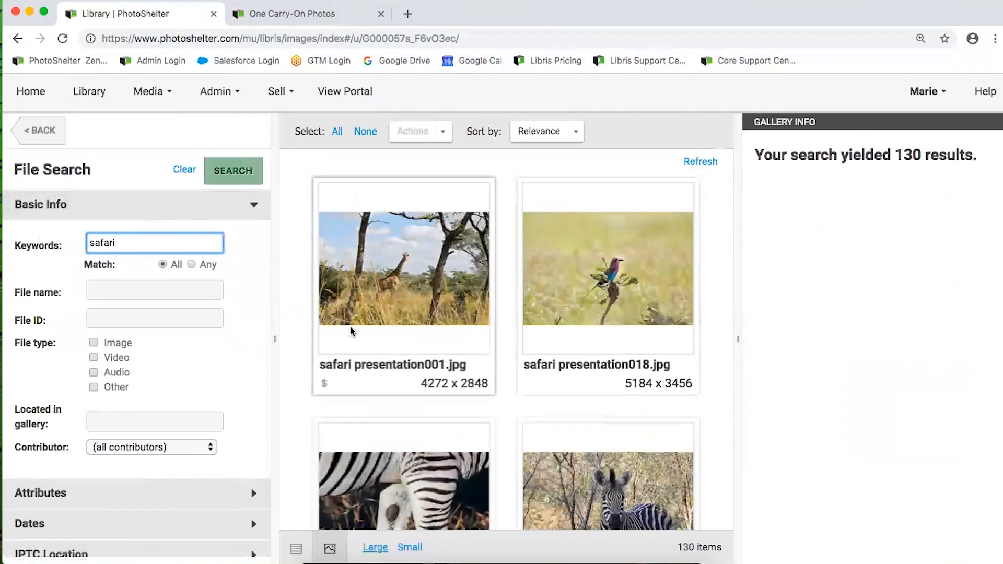
pyautogui.scroll(-4, 432, 324)
pyautogui.scroll(5, 432, 324)
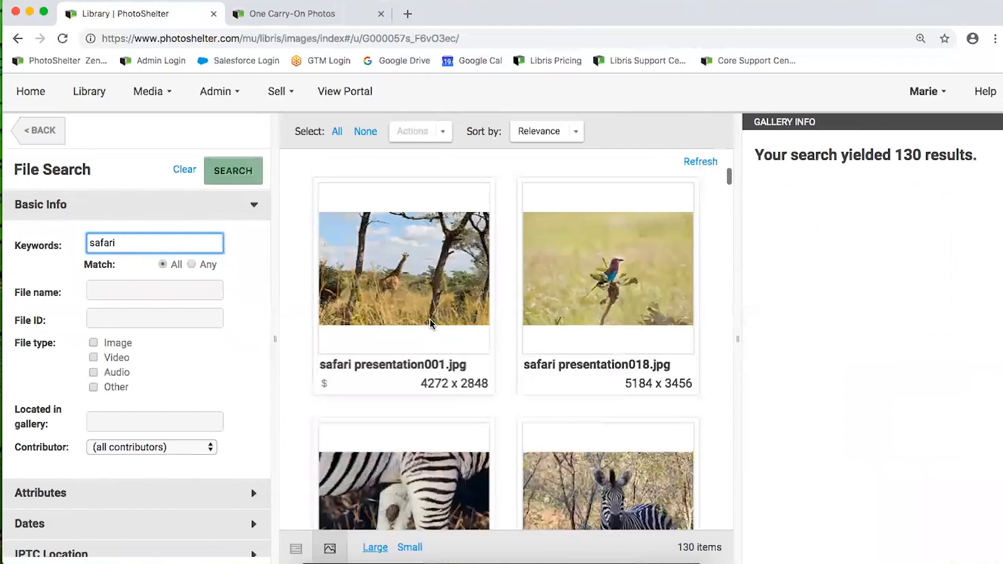
pyautogui.click(554, 134)
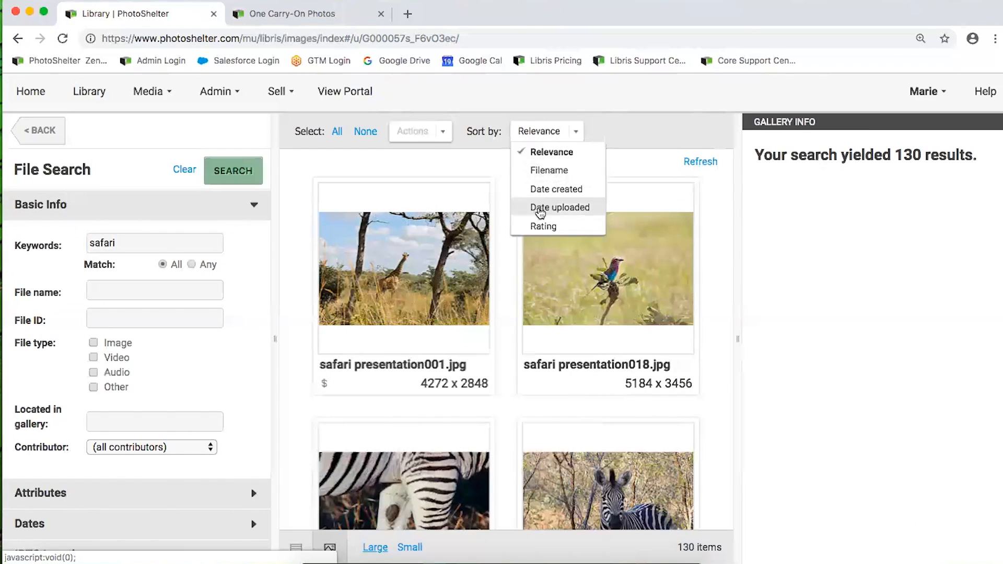
# Sort the safari results by date uploaded in reverse order and select the lion image
pyautogui.click(567, 152)
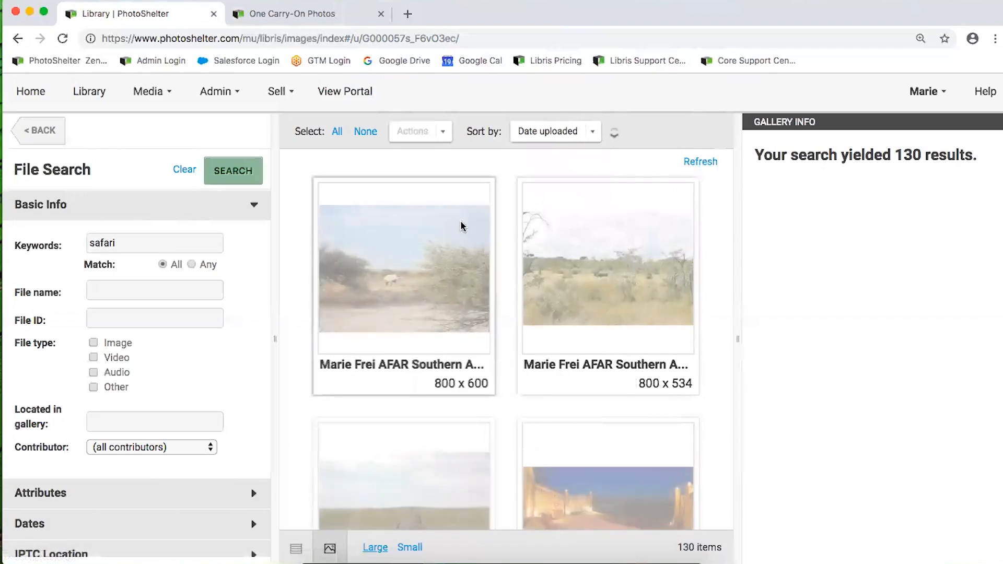
pyautogui.click(616, 134)
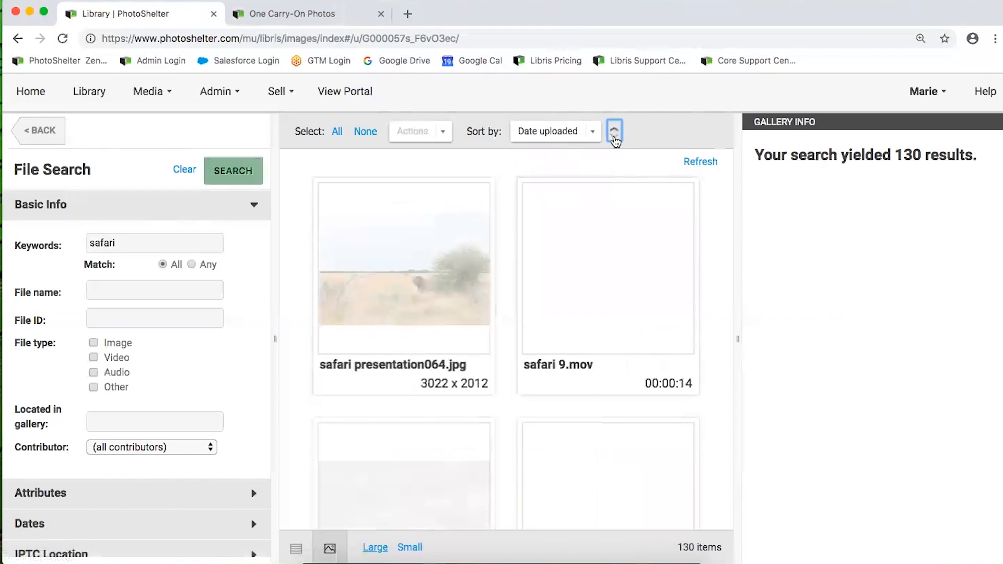
pyautogui.click(388, 273)
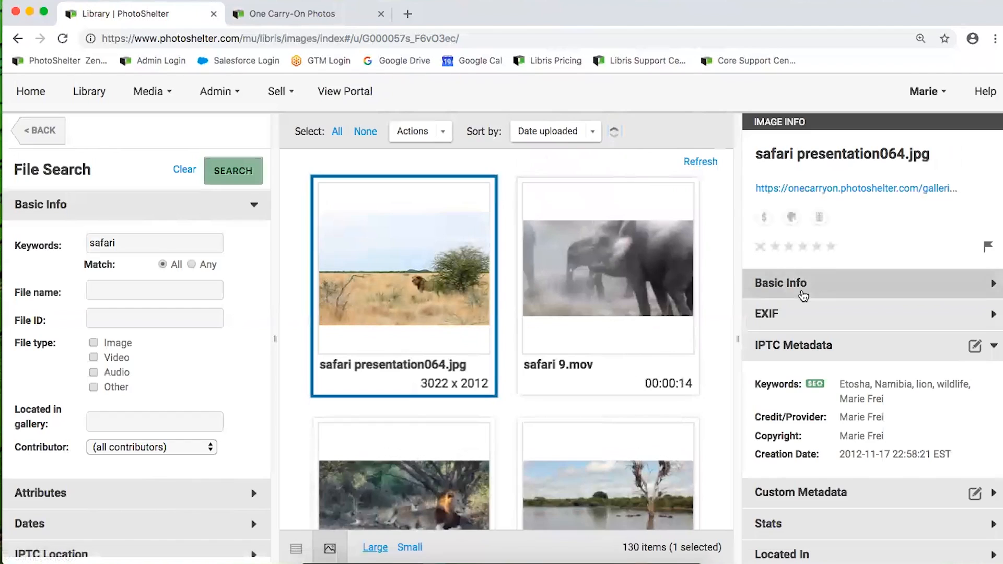
pyautogui.moveTo(159, 239); pyautogui.dragTo(31, 236)
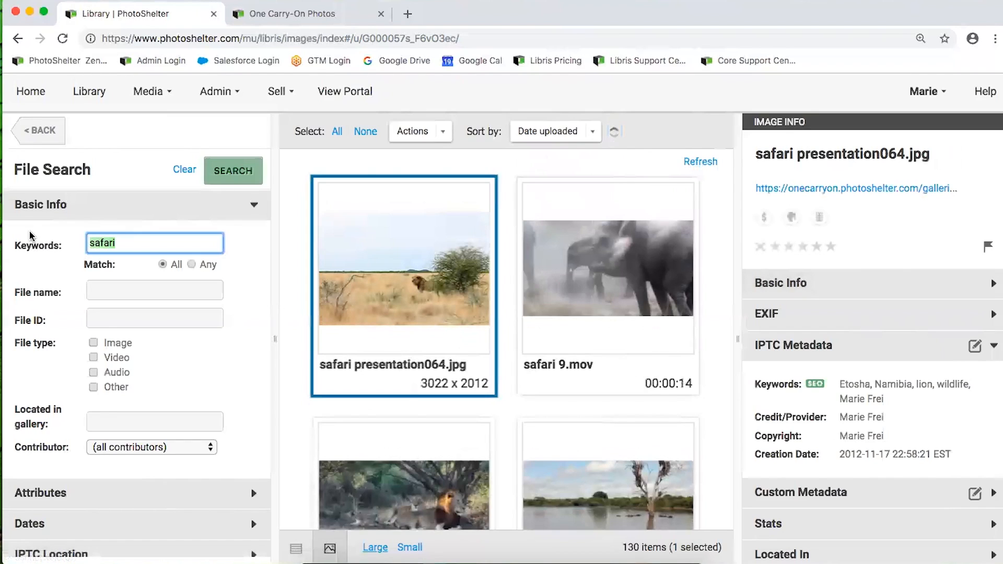
# Search for keyword 'Etosha' instead, getting 11 results, and select the lion image
pyautogui.write('Etosha')
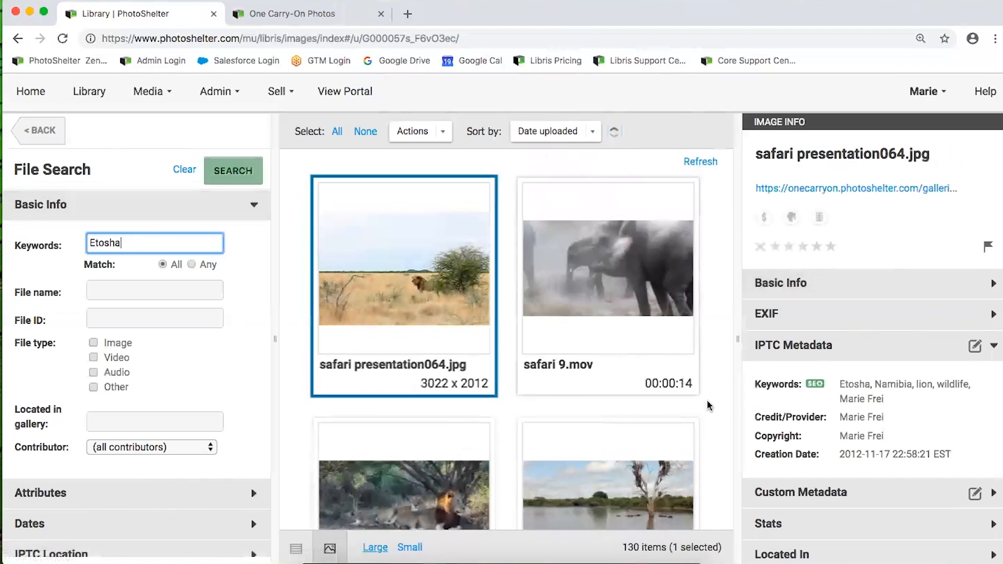
pyautogui.click(236, 171)
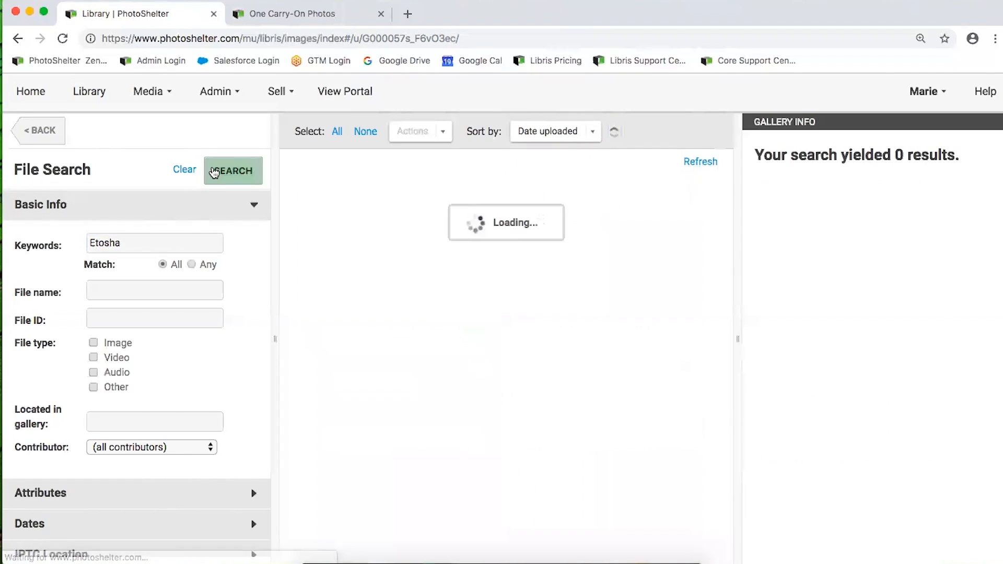
pyautogui.scroll(-1, 635, 397)
pyautogui.scroll(1, 634, 397)
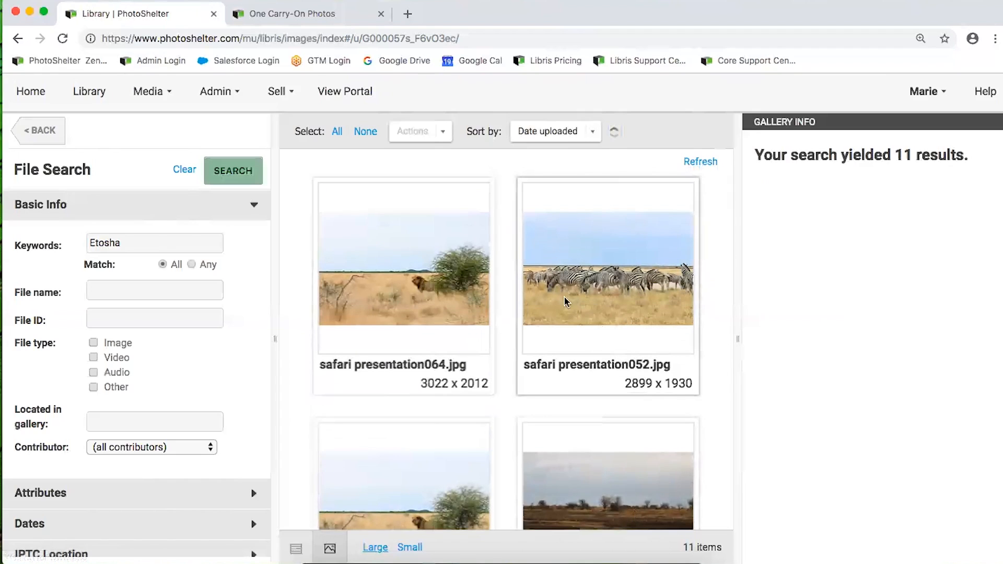
pyautogui.click(459, 292)
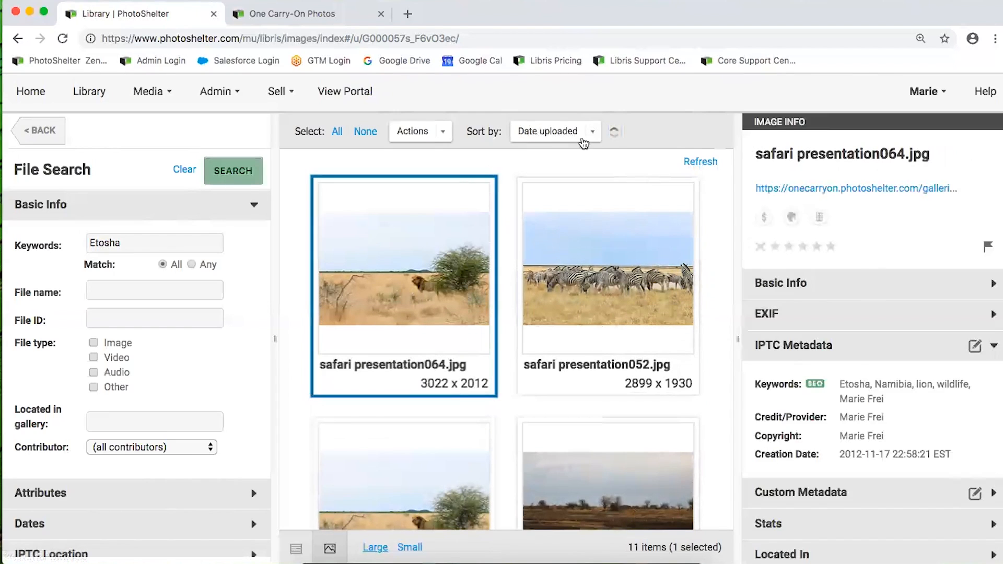
# Toggle Basic Info and the Image file-type filter on and off again
pyautogui.click(861, 284)
pyautogui.click(918, 277)
pyautogui.click(94, 343)
pyautogui.click(93, 344)
# Go back to the File Search form after a brief switch to the gallery list
pyautogui.scroll(-2, 100, 400)
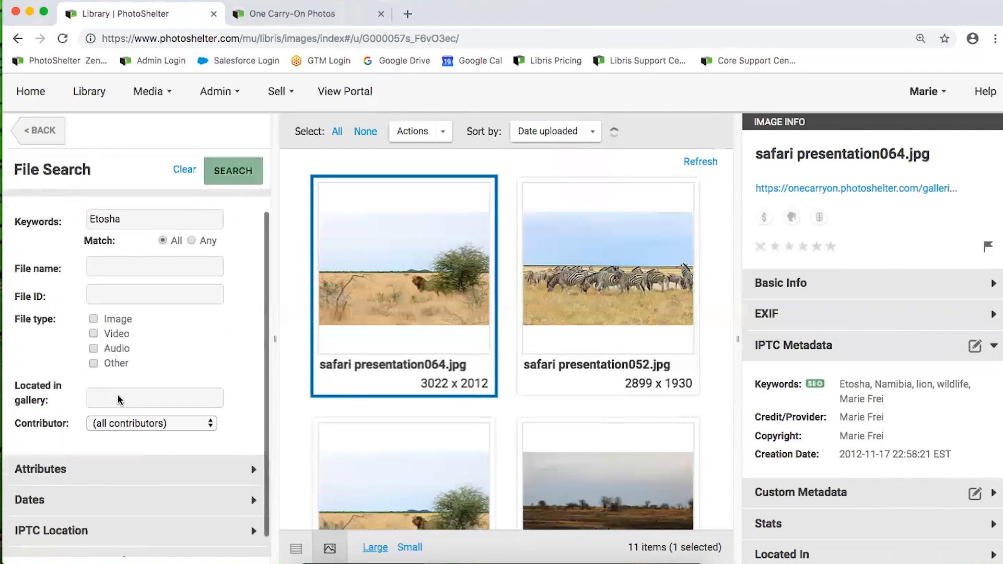
pyautogui.click(102, 382)
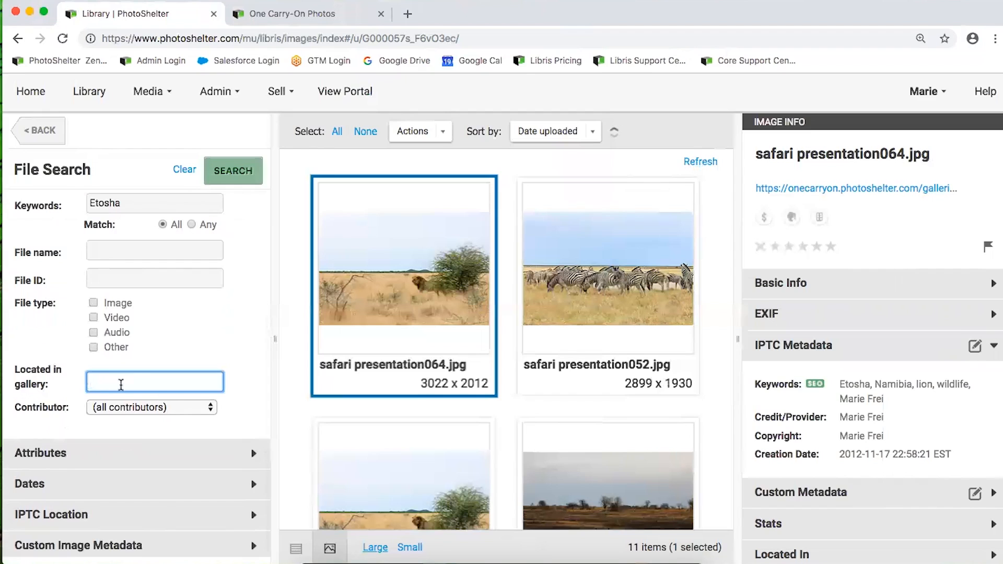
pyautogui.click(41, 130)
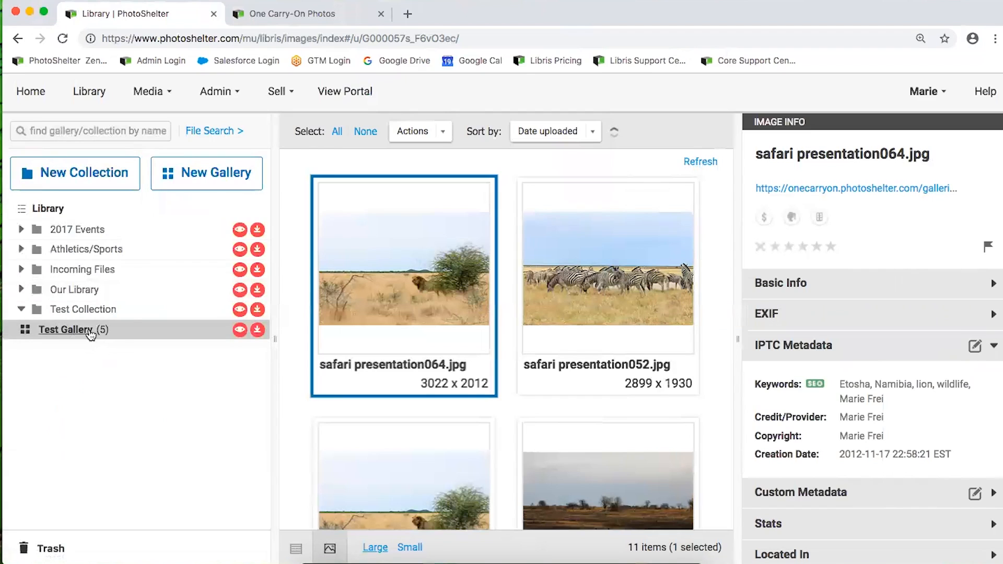
pyautogui.click(214, 131)
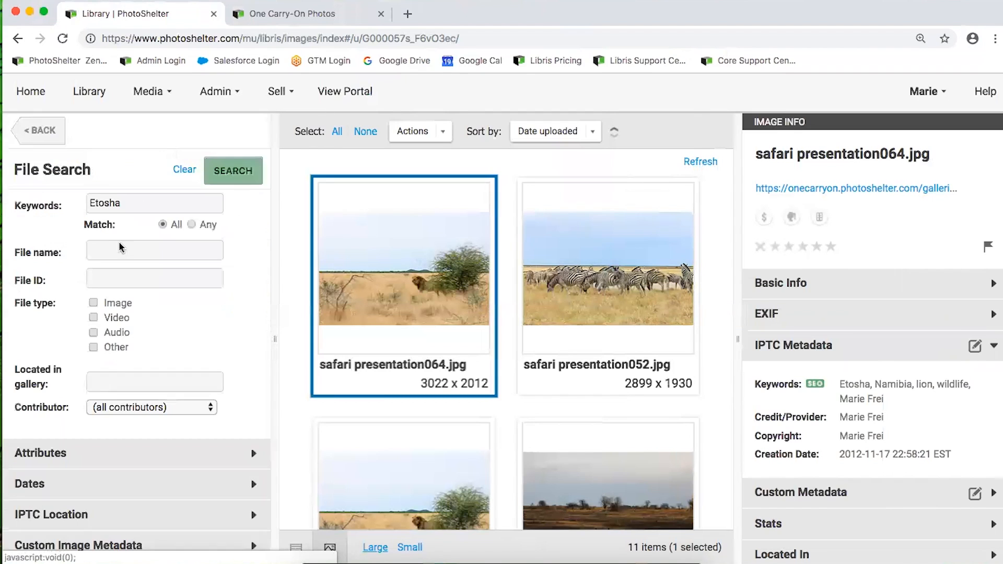
pyautogui.click(96, 380)
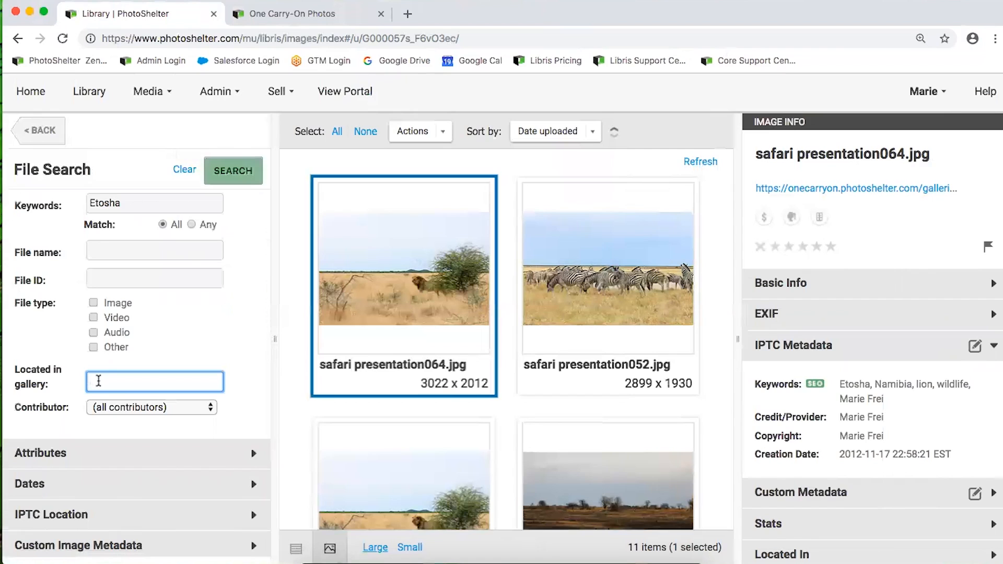
pyautogui.scroll(-1, 99, 386)
# Keep Contributor at '(all contributors)' and expand the Attributes filters
pyautogui.click(118, 406)
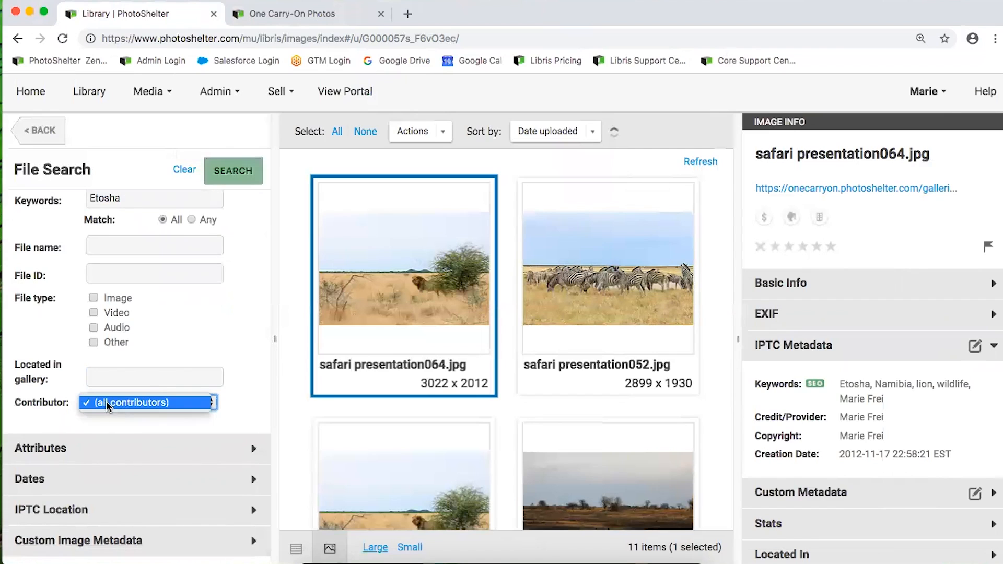
pyautogui.click(107, 407)
pyautogui.click(141, 402)
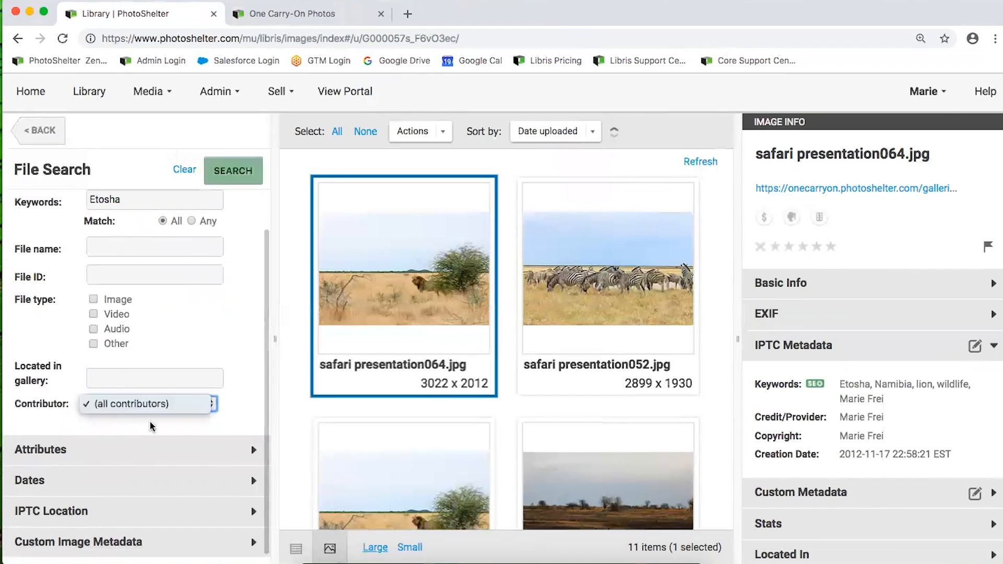
pyautogui.click(120, 404)
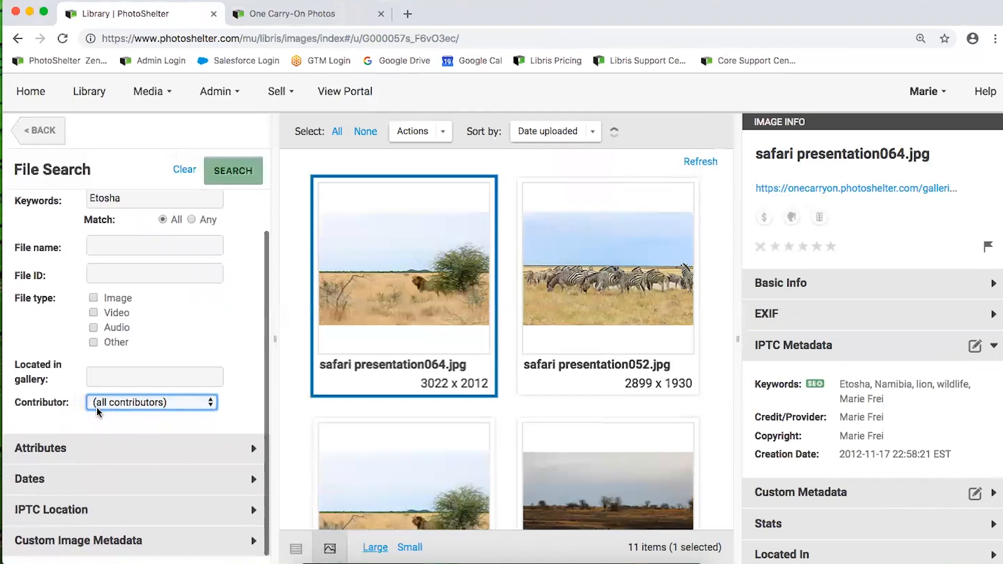
pyautogui.click(96, 440)
pyautogui.scroll(-5, 96, 435)
# Leave Orientation at Any and the Rating From filter unset
pyautogui.scroll(-2, 97, 434)
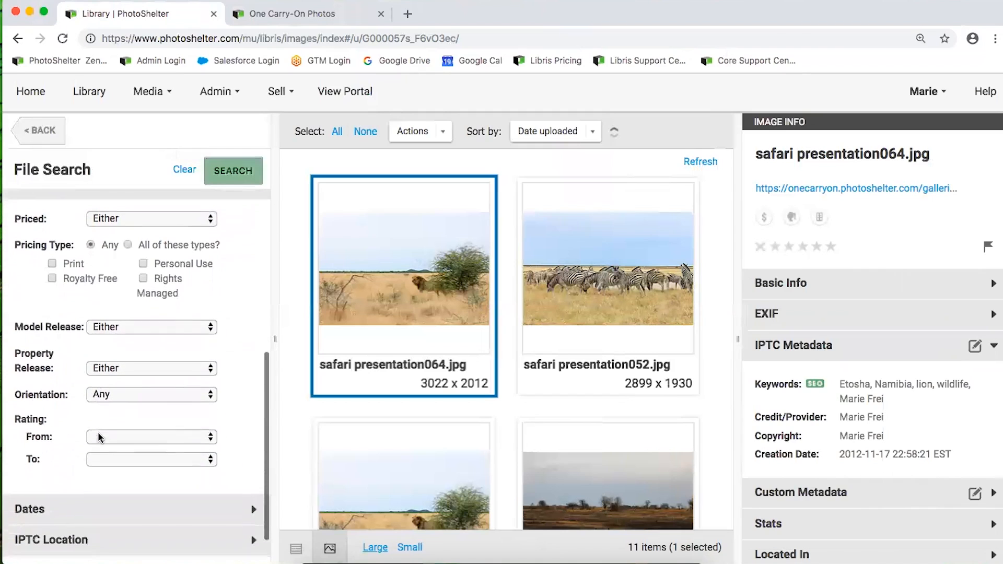
pyautogui.click(109, 396)
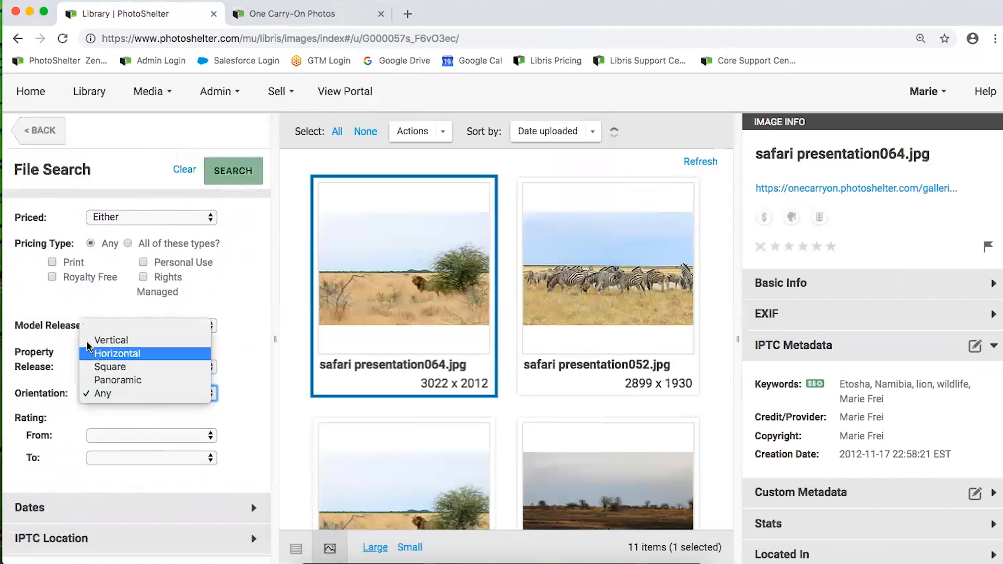
pyautogui.click(102, 394)
pyautogui.scroll(-1, 67, 416)
pyautogui.click(123, 408)
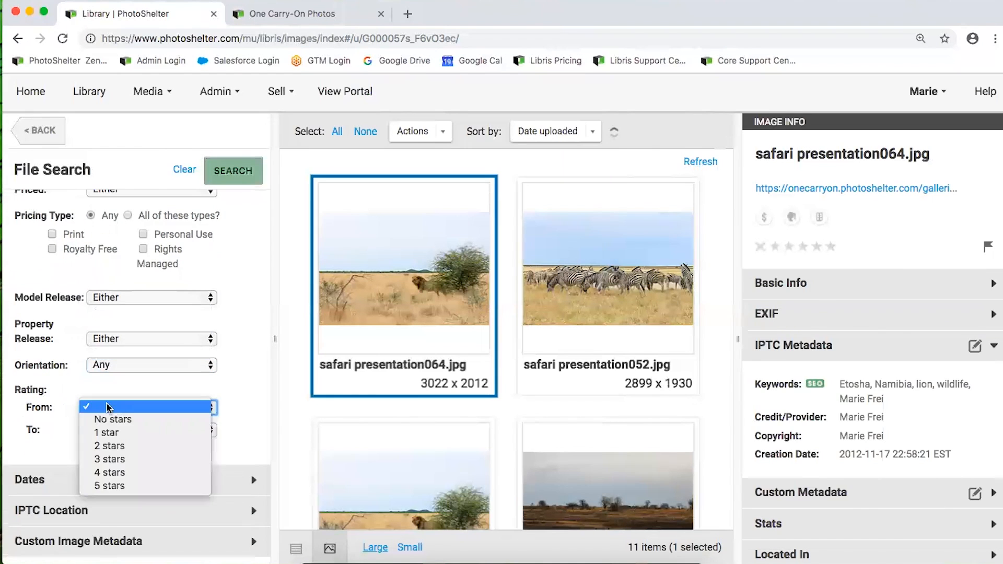
pyautogui.click(64, 436)
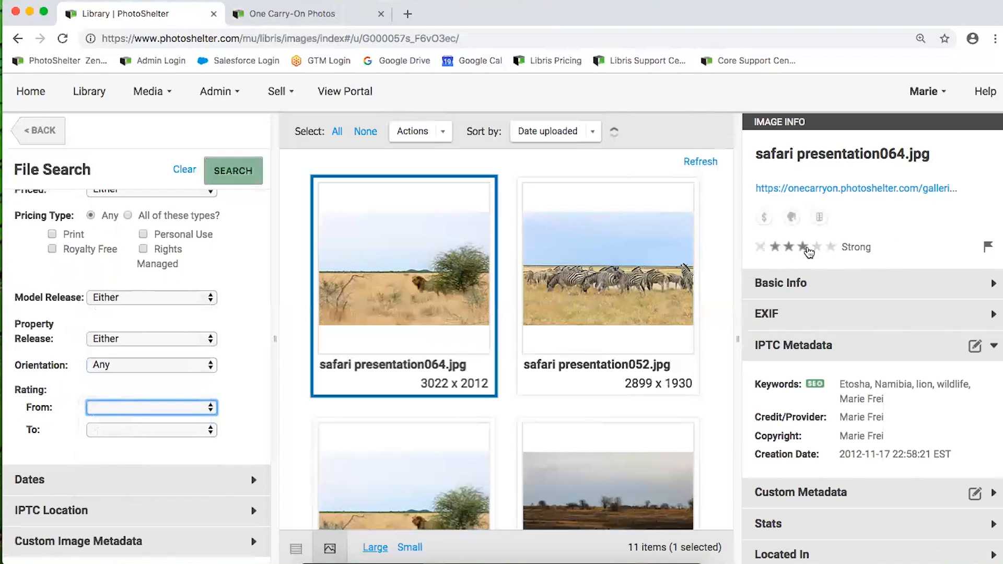
# Keep the results sorted by date uploaded and collapse the Attributes filters
pyautogui.click(525, 137)
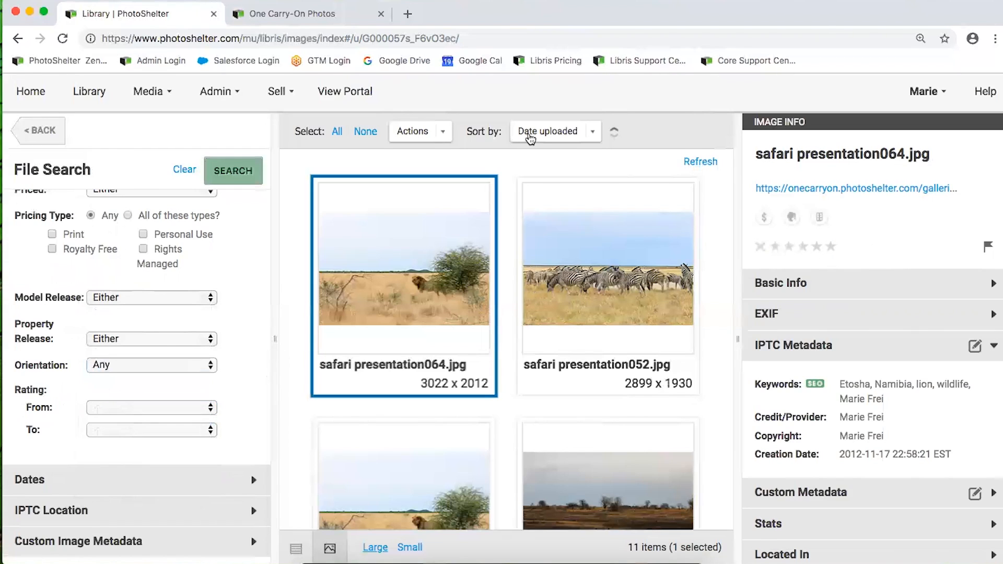
pyautogui.click(549, 133)
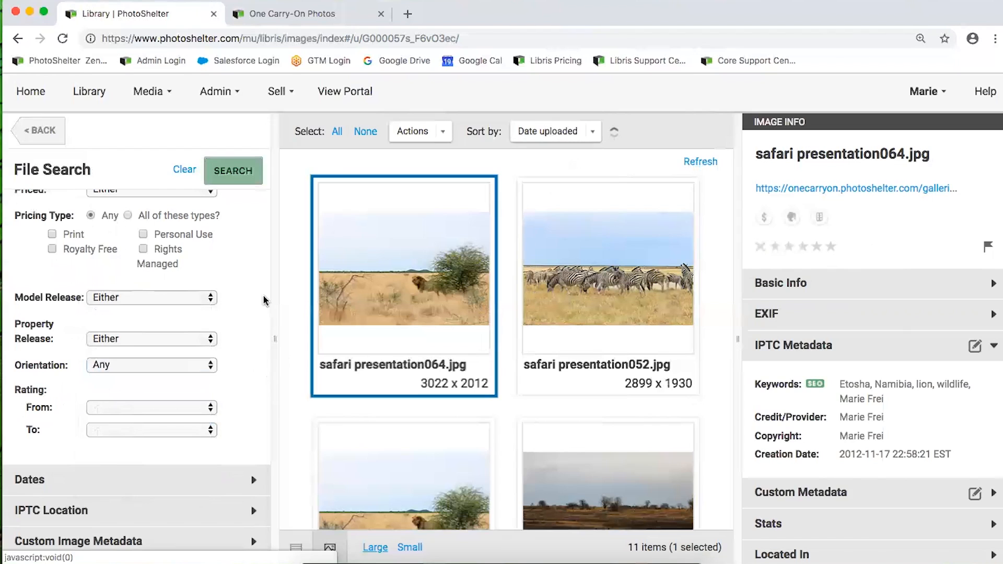
pyautogui.scroll(6, 107, 368)
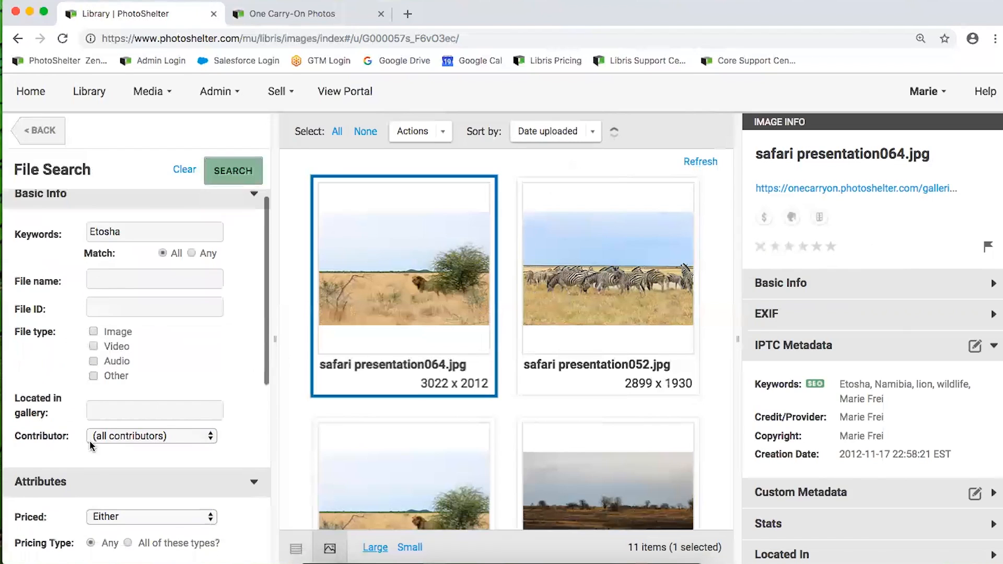
pyautogui.click(96, 481)
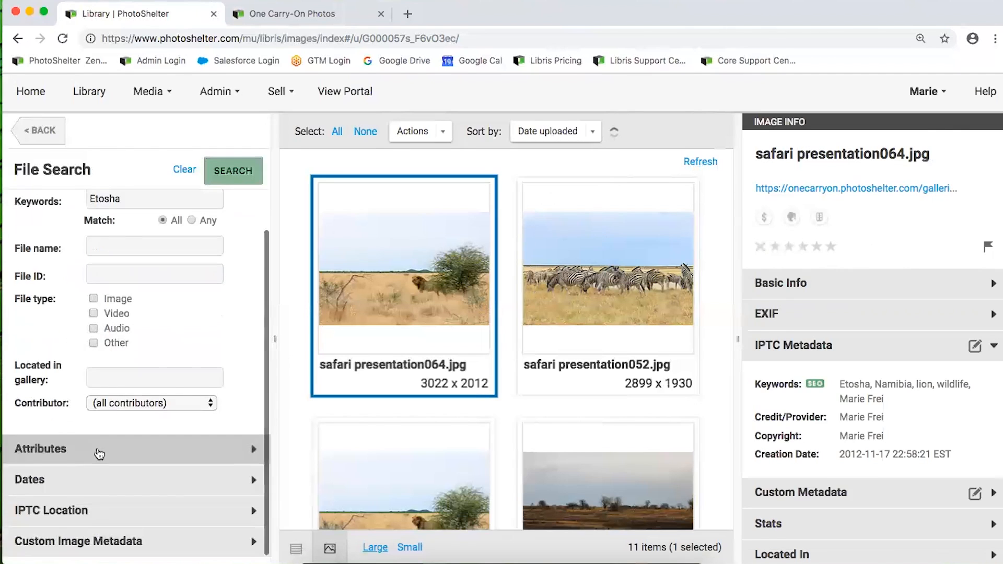
# Expand the Dates filters, leaving IPTC Date and Upload Date ranges blank
pyautogui.click(101, 479)
pyautogui.scroll(-2, 103, 475)
pyautogui.scroll(-2, 103, 475)
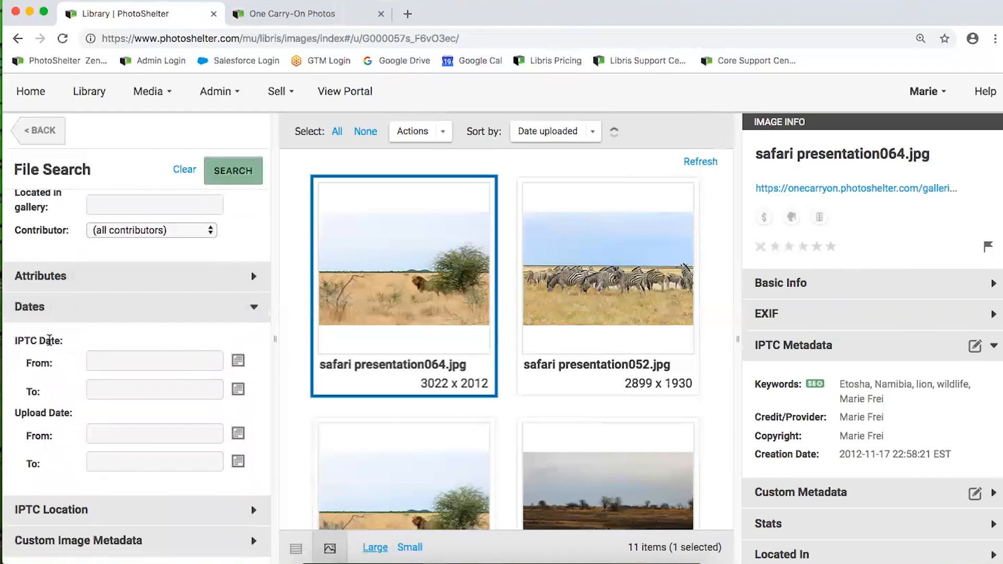
pyautogui.moveTo(66, 342); pyautogui.dragTo(15, 338)
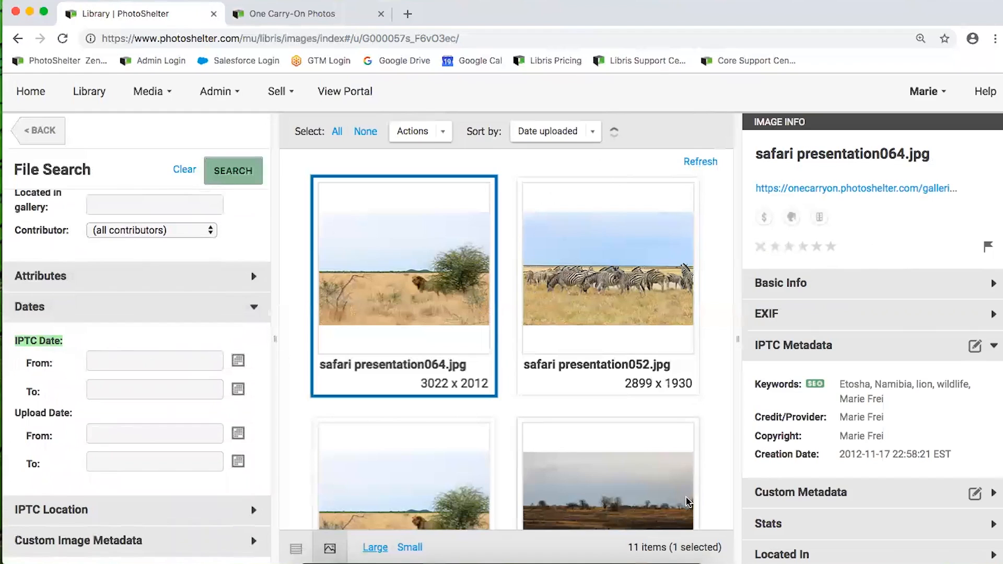
# Highlight the lion photo's IPTC creation date, 2012-11-17, for reference
pyautogui.moveTo(837, 454); pyautogui.dragTo(922, 457)
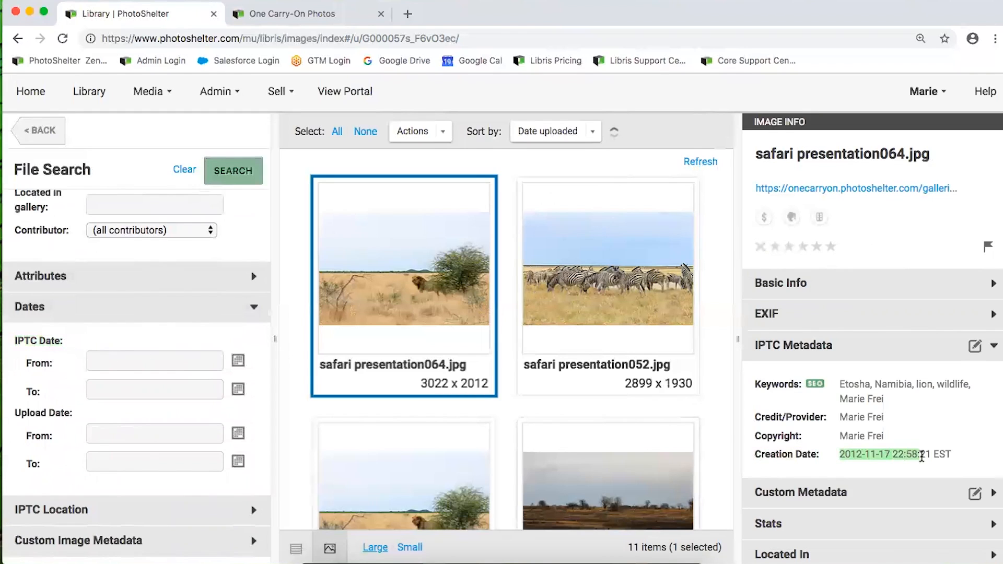
pyautogui.click(157, 345)
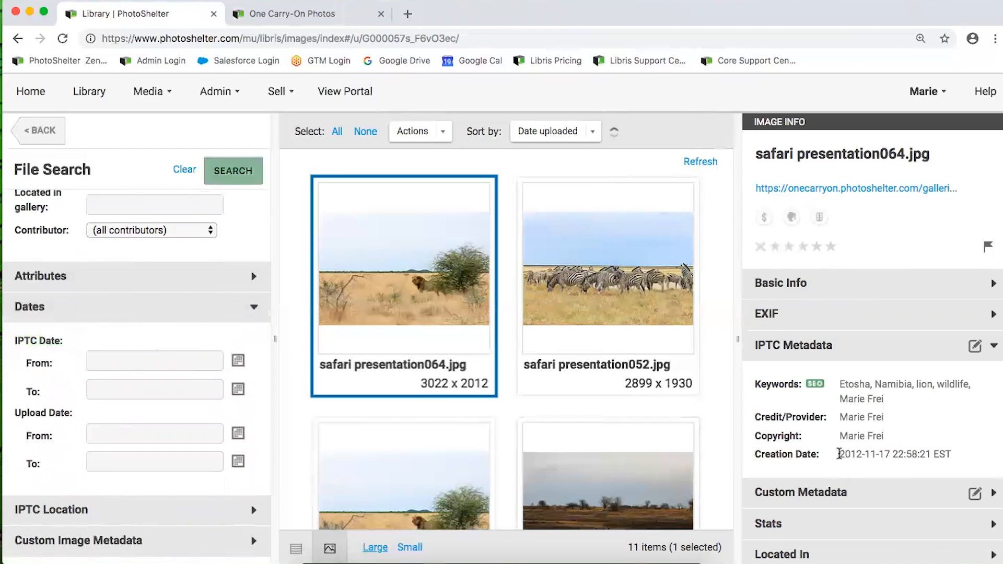
pyautogui.moveTo(843, 455); pyautogui.dragTo(908, 458)
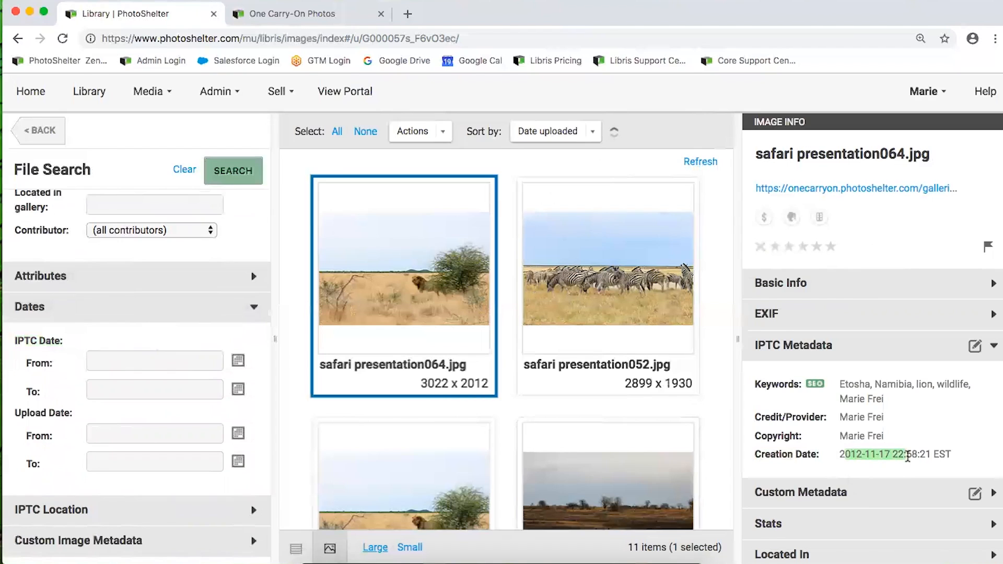
pyautogui.click(899, 455)
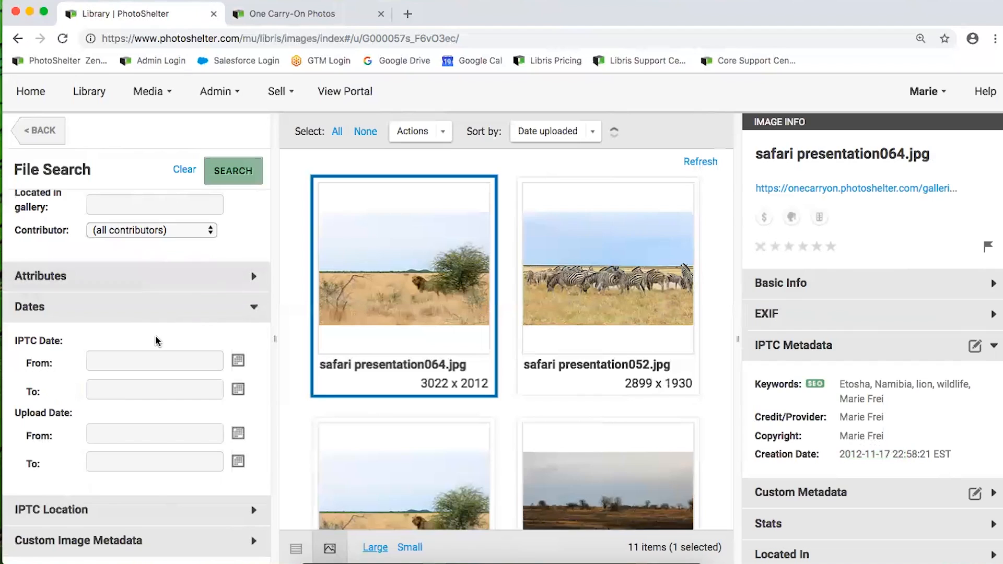
# Search Etosha uploads dated 2018-10-01 to 2018-10-03
pyautogui.click(99, 360)
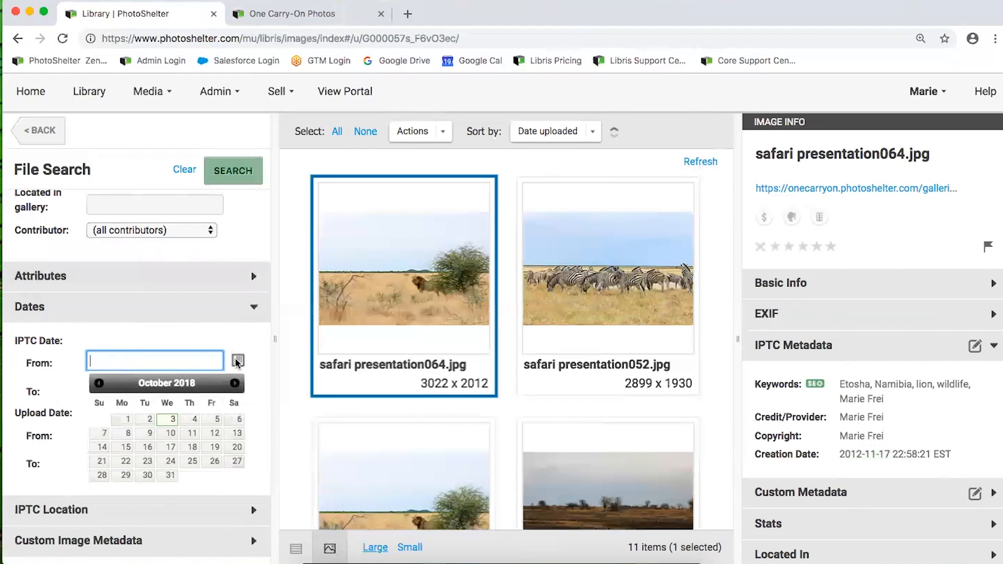
pyautogui.click(89, 333)
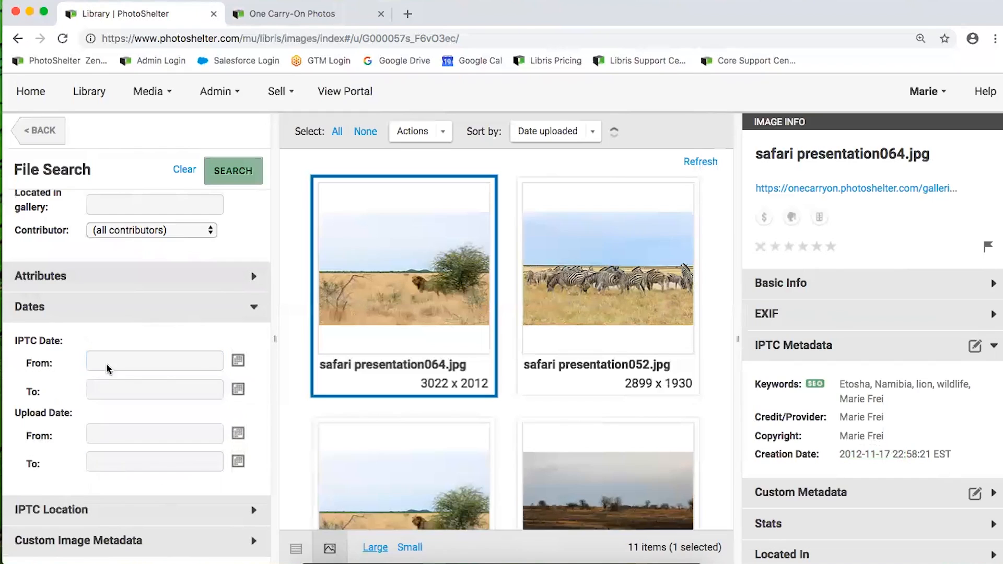
pyautogui.moveTo(77, 414); pyautogui.dragTo(14, 412)
pyautogui.click(97, 431)
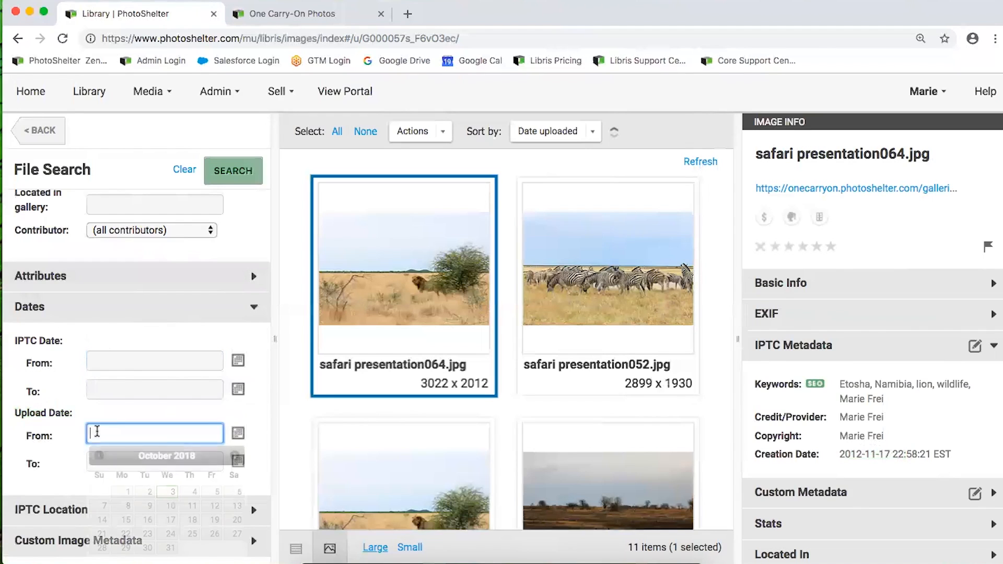
pyautogui.click(128, 492)
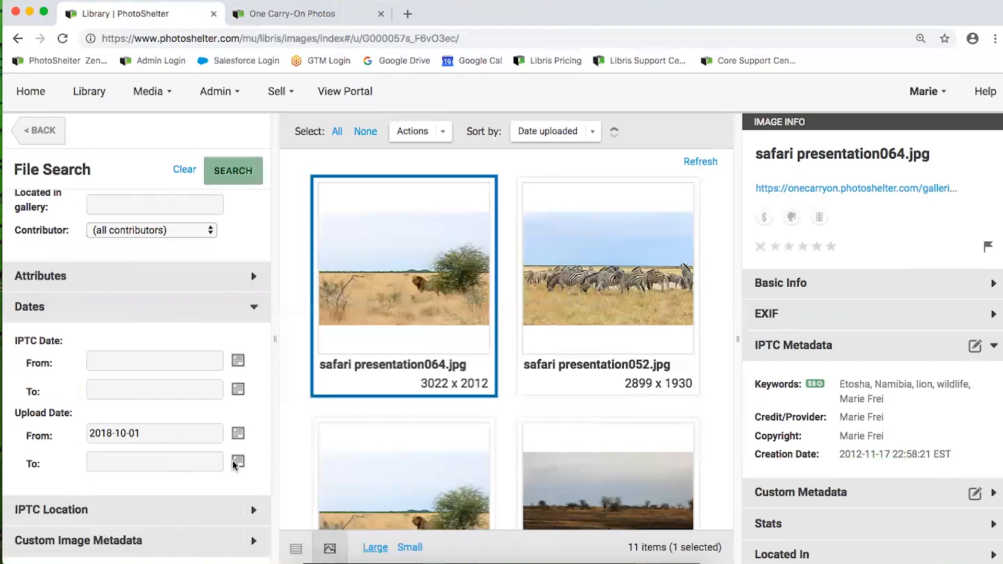
pyautogui.click(237, 462)
pyautogui.click(169, 394)
pyautogui.click(233, 171)
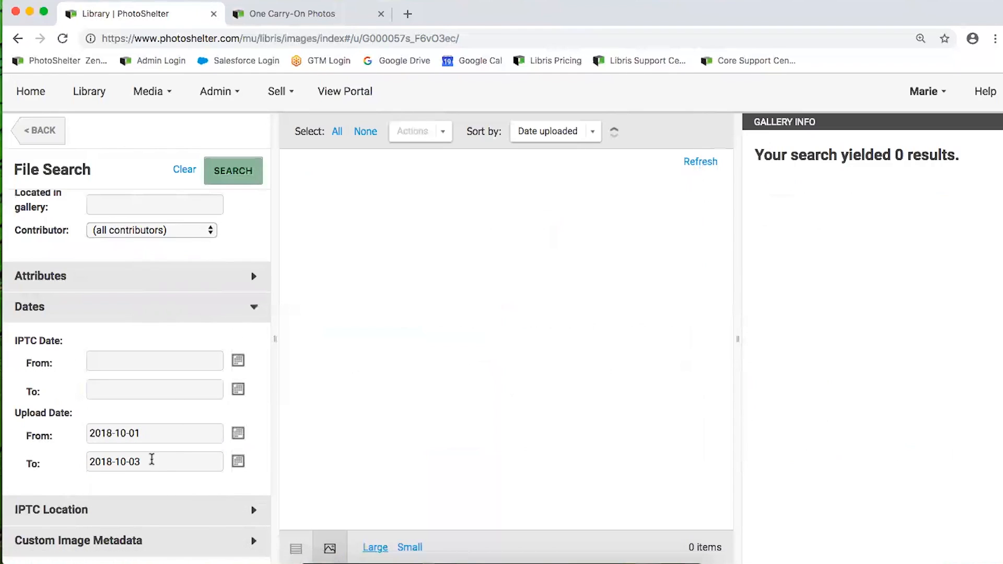
# Widen the upload end date to 2018-10-04 and rerun the search
pyautogui.click(151, 459)
pyautogui.click(191, 385)
pyautogui.click(228, 182)
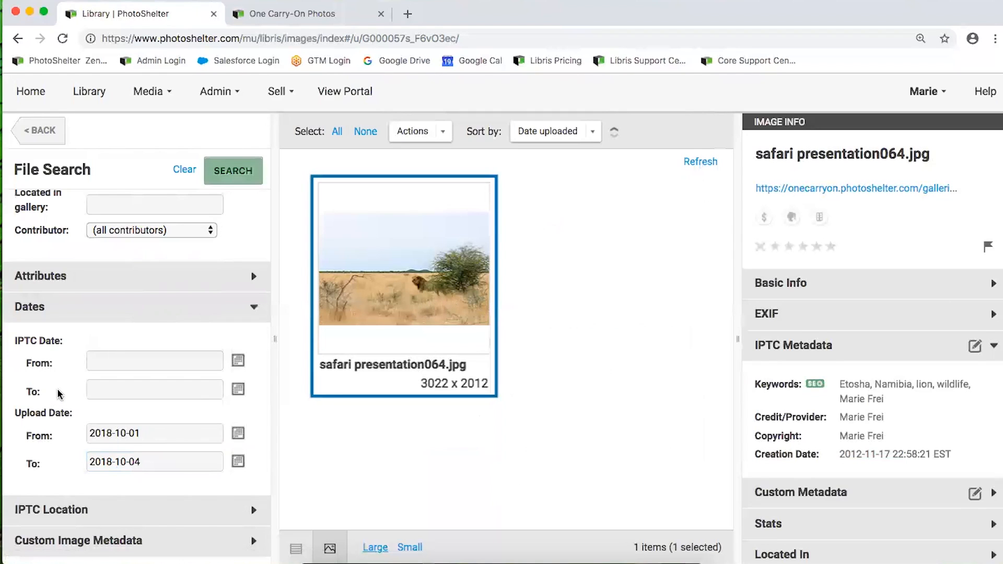
pyautogui.scroll(1, 90, 465)
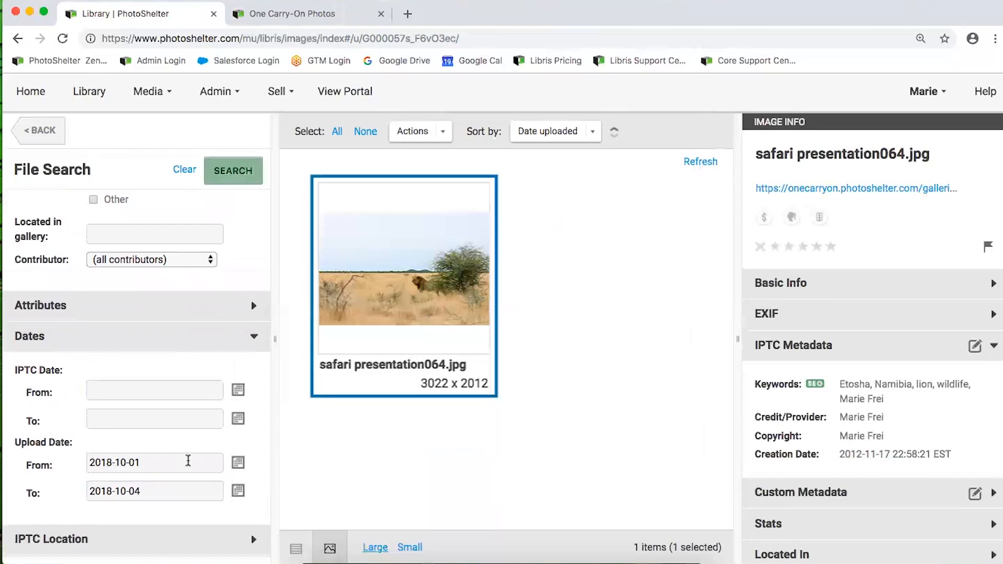
# Go back to the gallery list and return to the file search form
pyautogui.moveTo(94, 444); pyautogui.dragTo(18, 439)
pyautogui.click(20, 441)
pyautogui.click(41, 132)
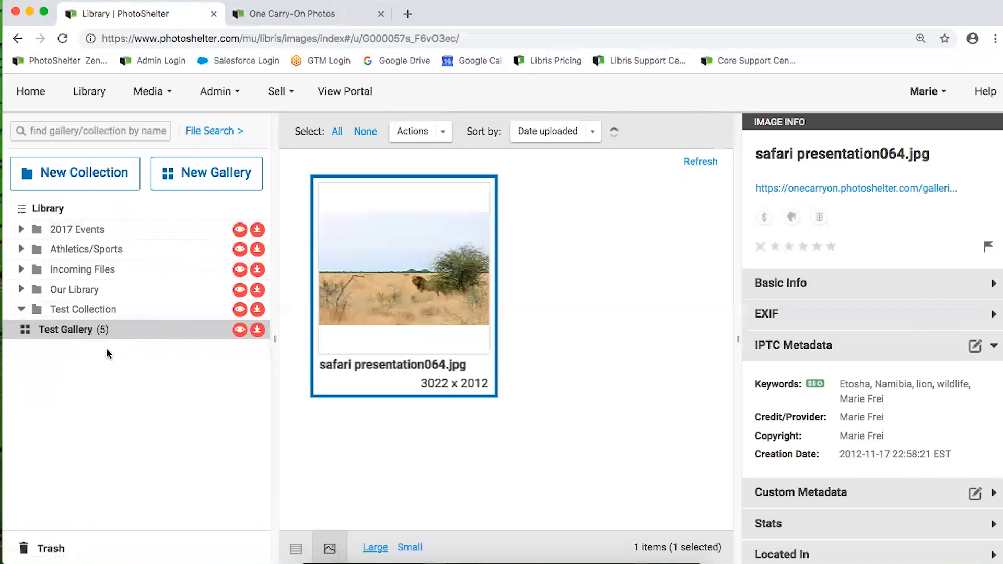
pyautogui.click(217, 130)
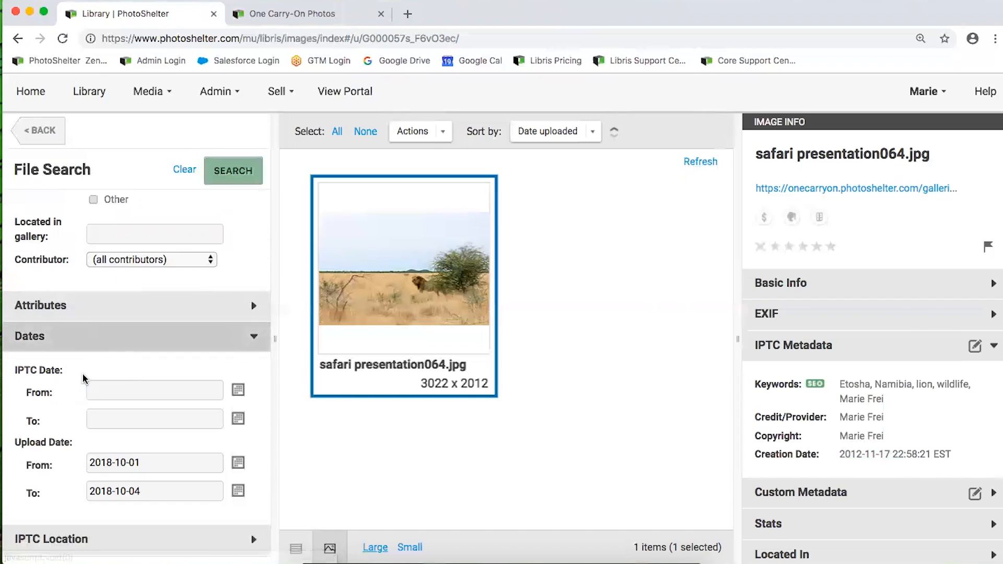
# Set the upload end date to 2018-10-02 and show the lion photo's Actions list
pyautogui.click(122, 460)
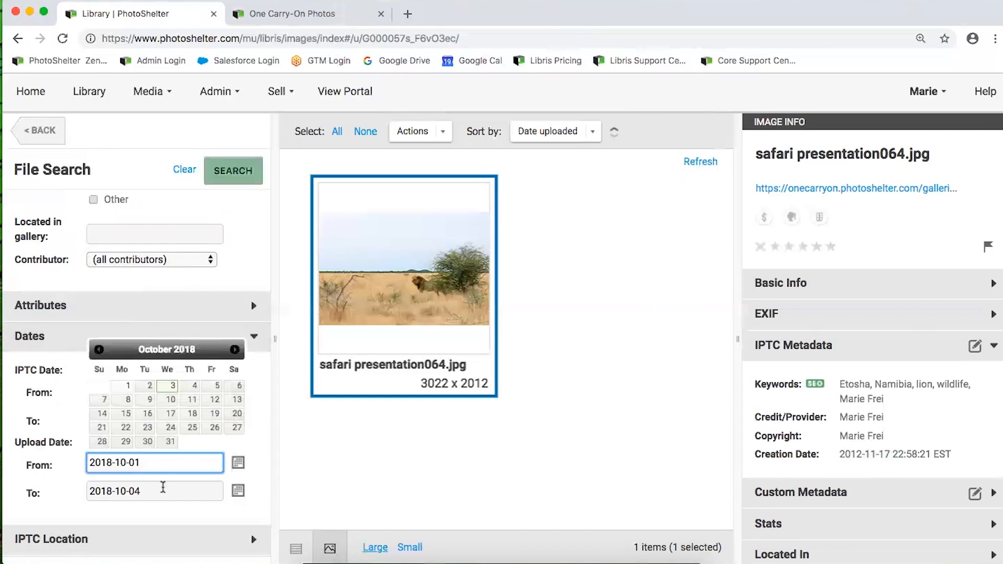
pyautogui.click(144, 492)
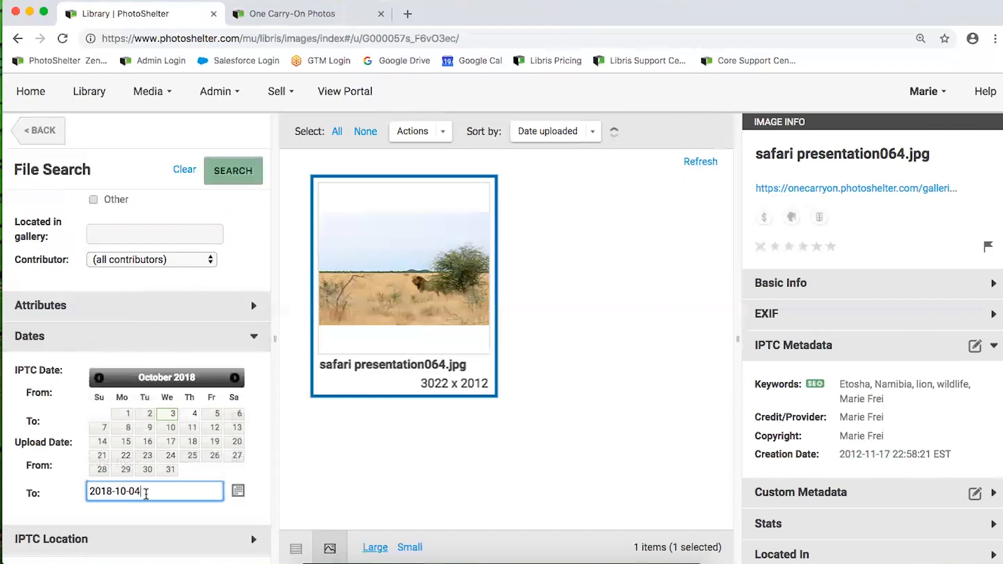
pyautogui.click(150, 413)
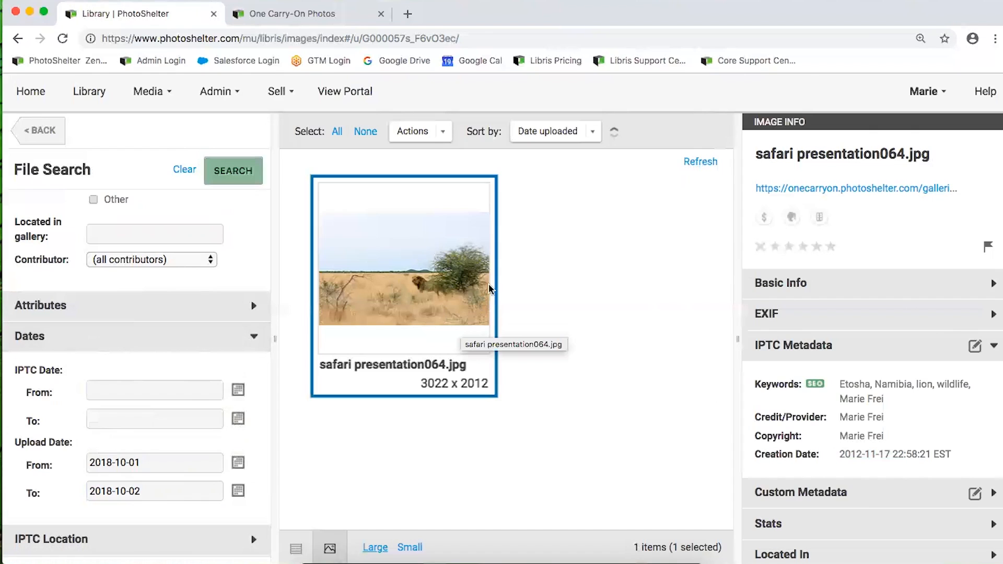
pyautogui.scroll(4, 198, 269)
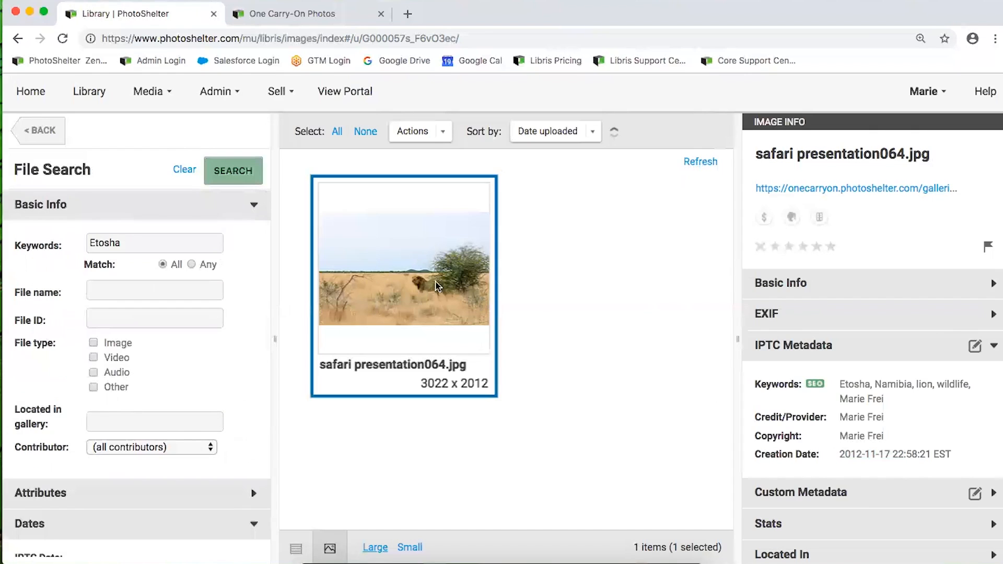
pyautogui.click(422, 134)
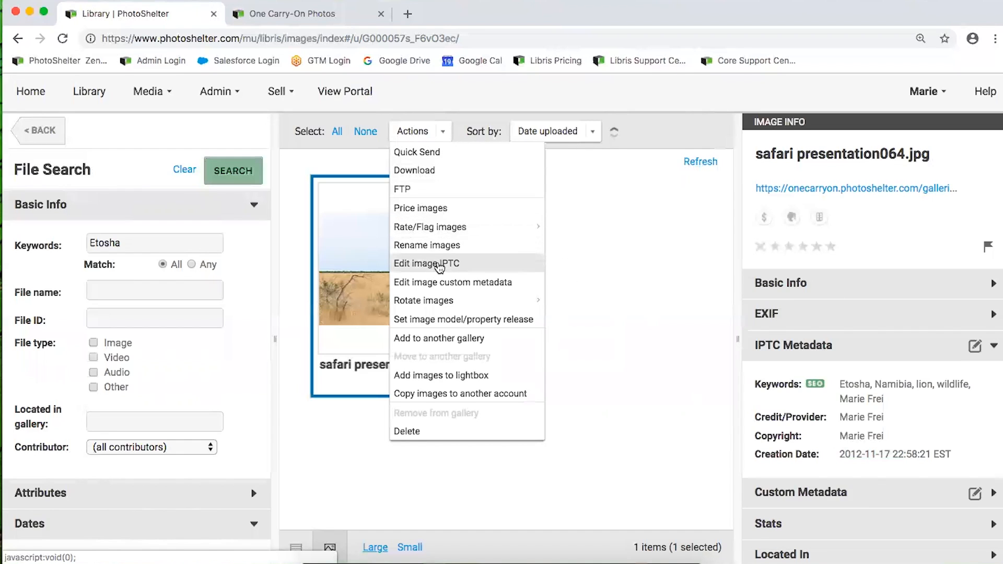
# Quick Send the lion image as JPEG - L (2400 pixels) and generate its download link
pyautogui.click(437, 156)
pyautogui.click(416, 230)
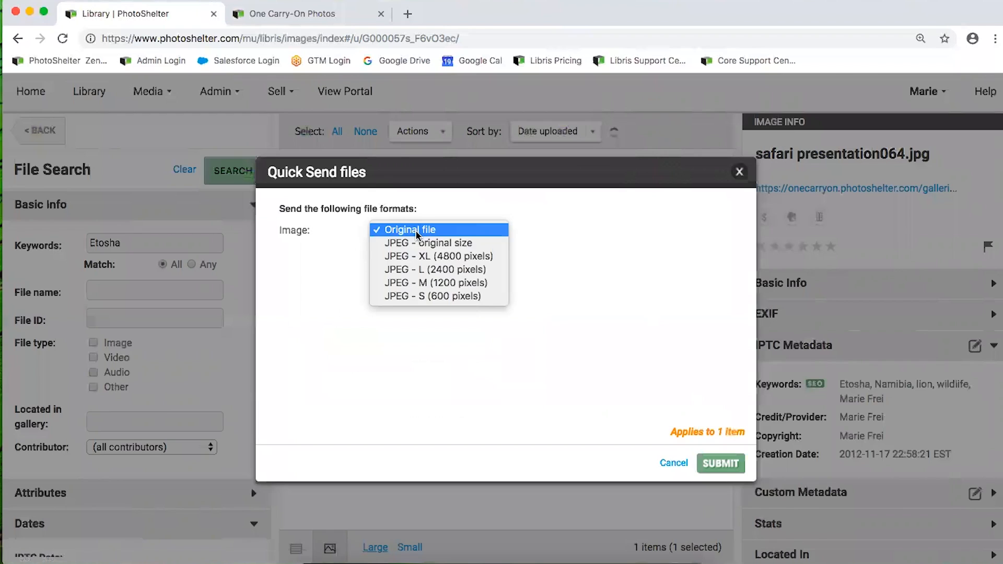
pyautogui.click(403, 273)
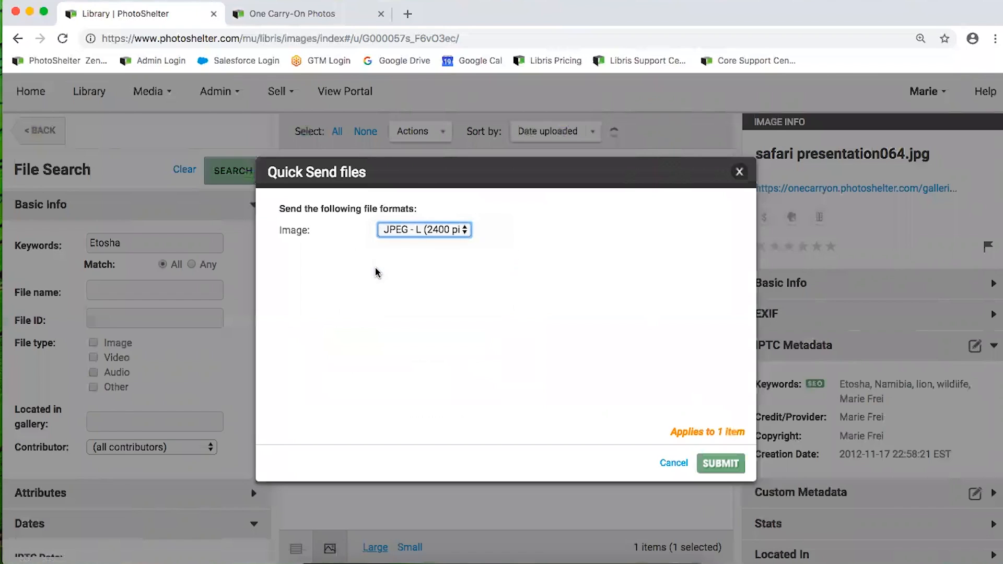
pyautogui.click(722, 464)
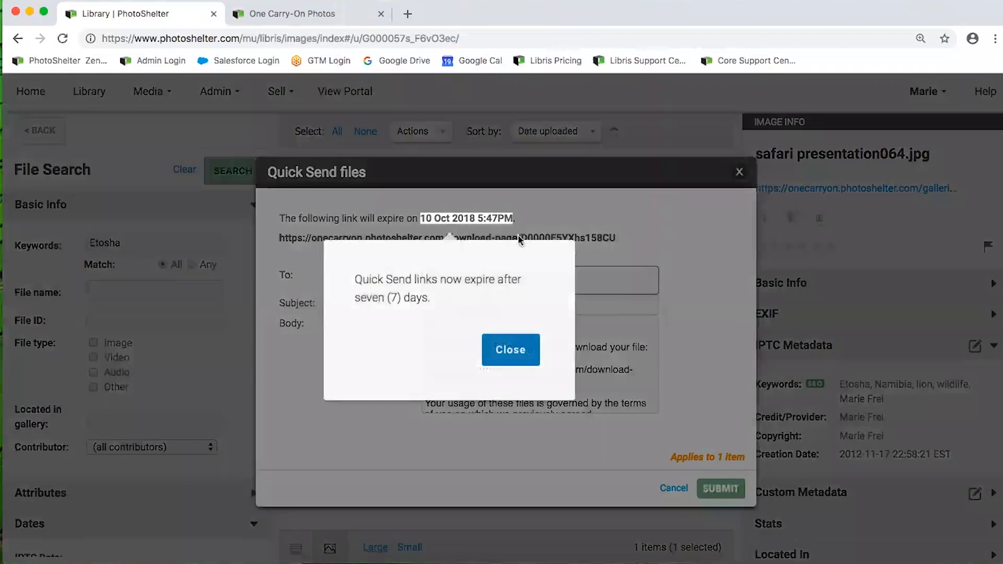
# Dismiss the seven-day expiry notice and copy the Quick Send download link
pyautogui.moveTo(438, 300); pyautogui.dragTo(333, 267)
pyautogui.click(414, 324)
pyautogui.click(524, 363)
pyautogui.moveTo(618, 240); pyautogui.dragTo(271, 238)
pyautogui.rightClick(328, 240)
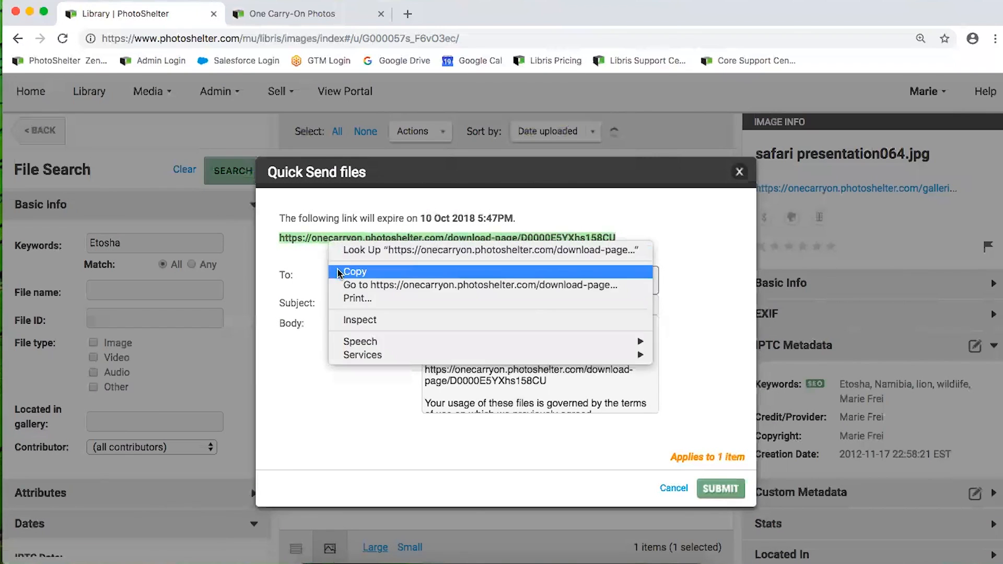
pyautogui.click(339, 272)
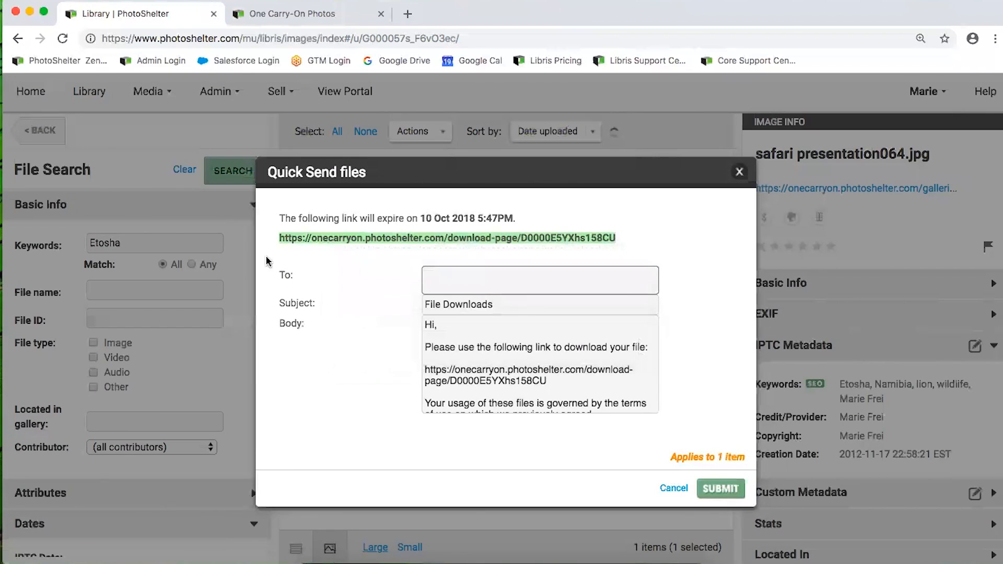
pyautogui.click(469, 261)
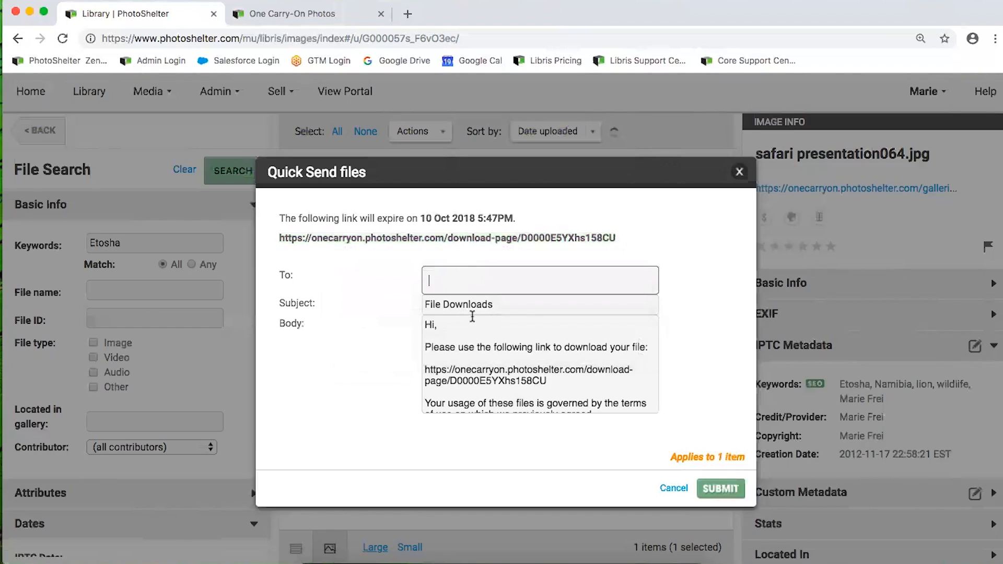
# Pick a suggested contact, edit the subject to 'File Downloads - Etosha' and the body, then cancel unsent
pyautogui.write('al')
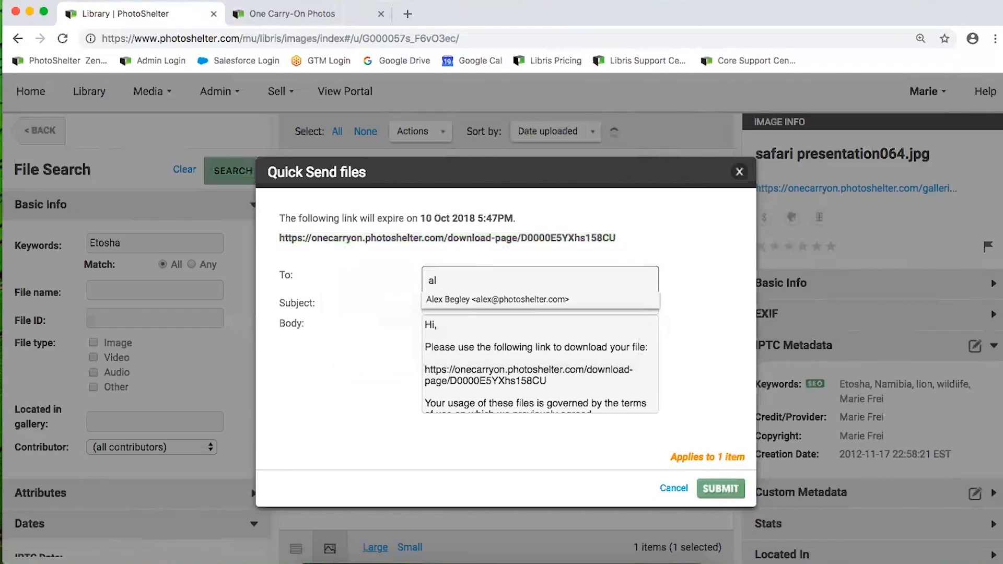
pyautogui.click(461, 298)
pyautogui.click(515, 332)
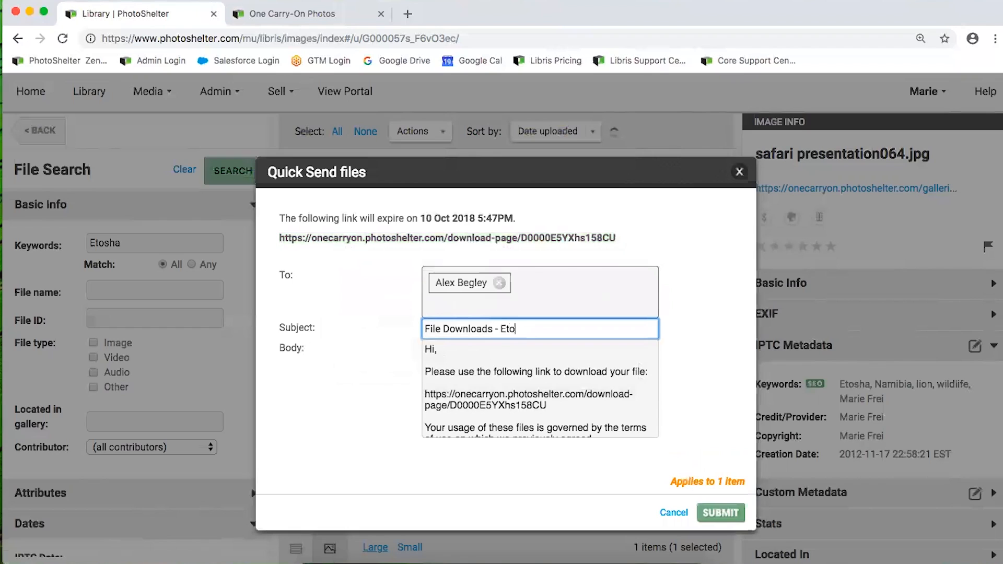
pyautogui.click(432, 352)
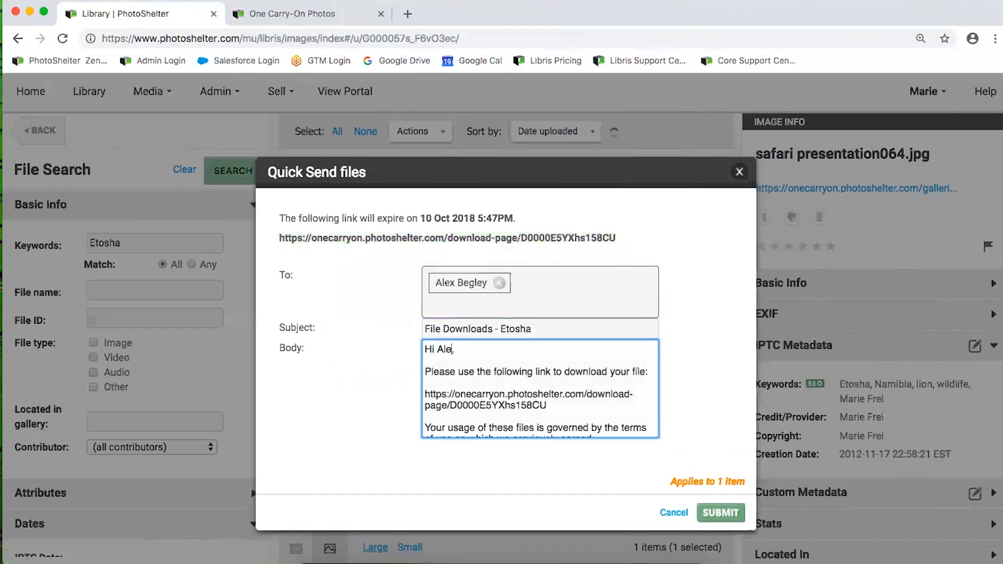
pyautogui.scroll(-3, 520, 405)
pyautogui.scroll(3, 521, 404)
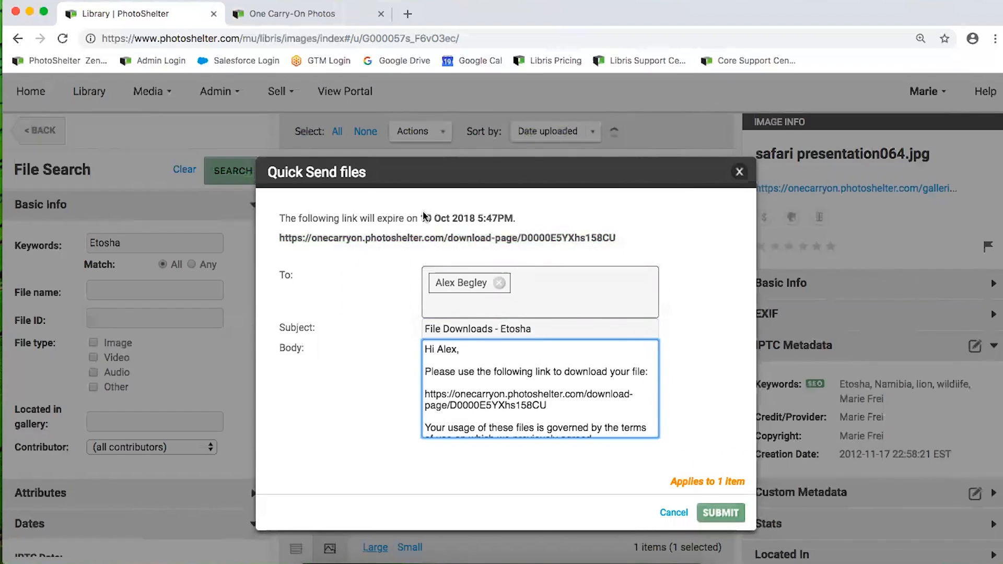
pyautogui.moveTo(422, 218); pyautogui.dragTo(516, 224)
pyautogui.click(519, 218)
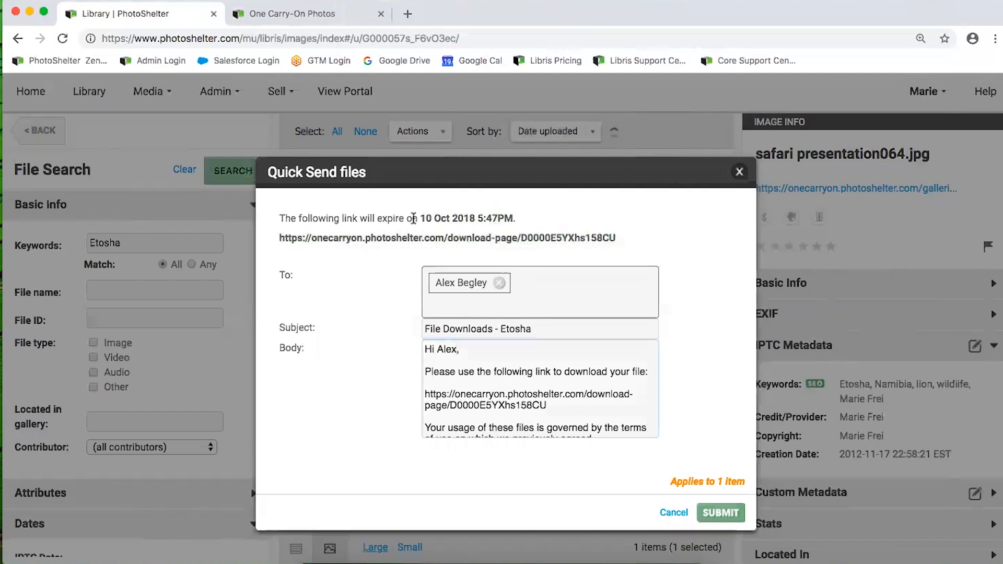
pyautogui.click(674, 513)
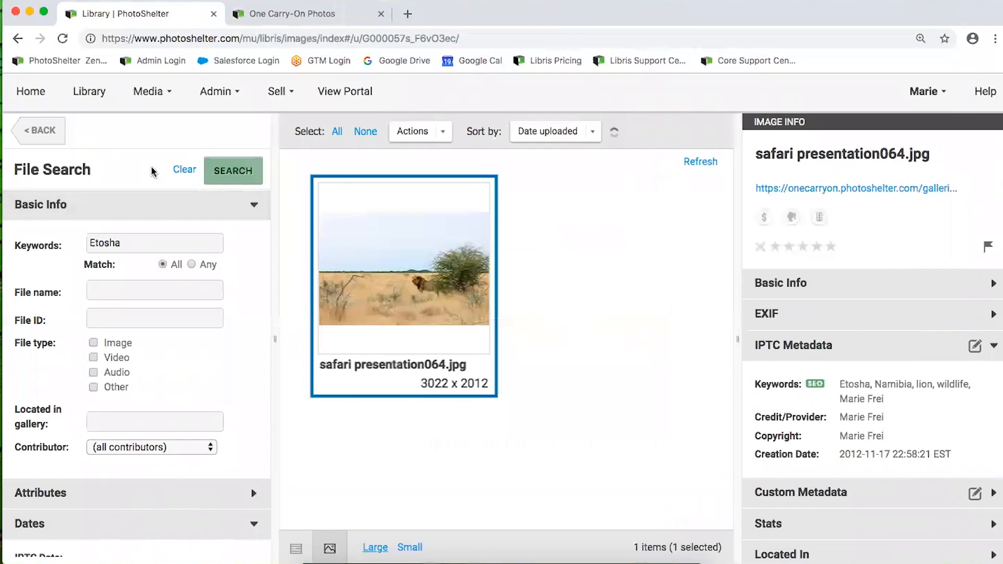
# Open Test Gallery, select the safari lion image, and expand its empty Custom Metadata section
pyautogui.click(31, 130)
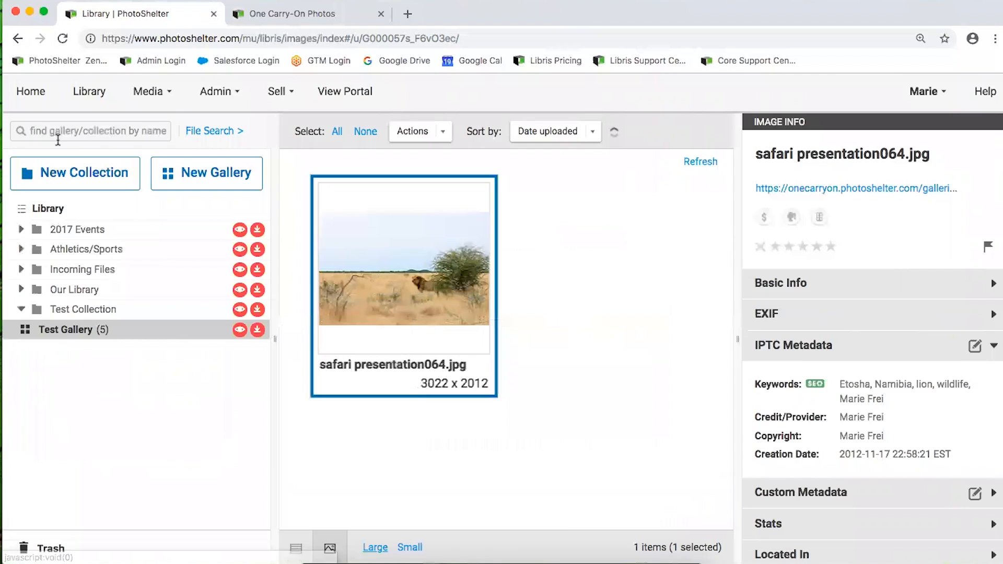
pyautogui.click(97, 330)
pyautogui.click(615, 301)
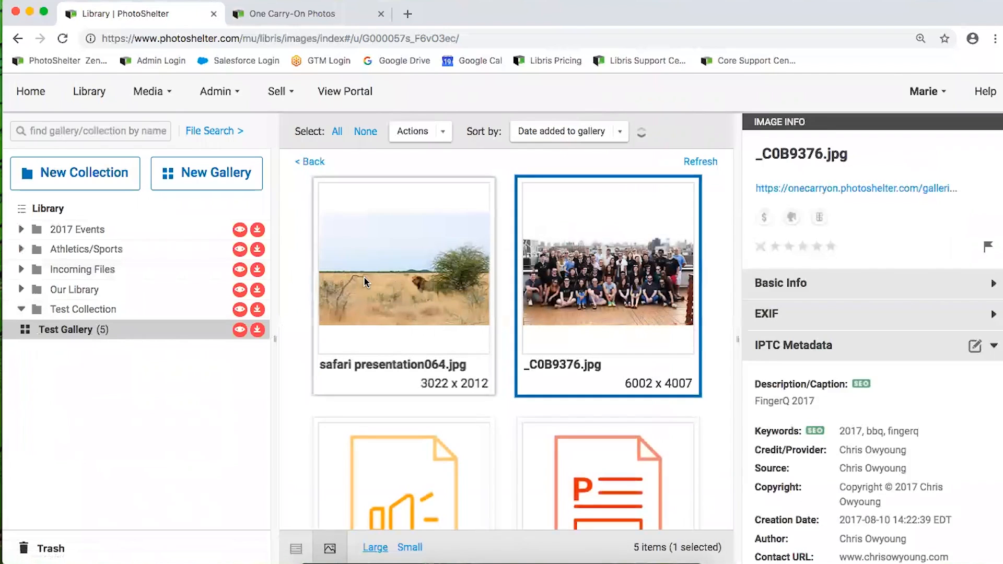
pyautogui.click(364, 277)
pyautogui.click(800, 356)
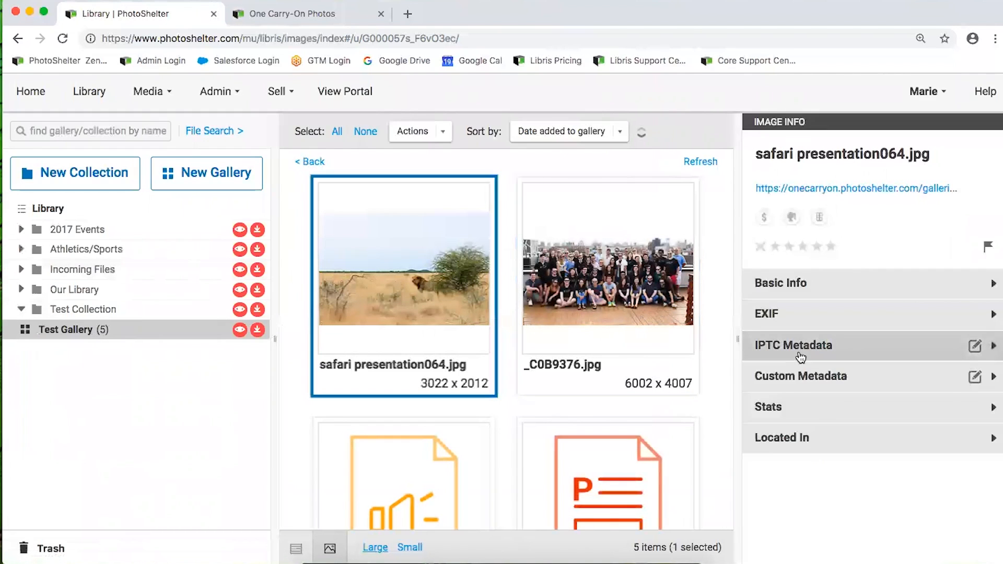
pyautogui.click(828, 385)
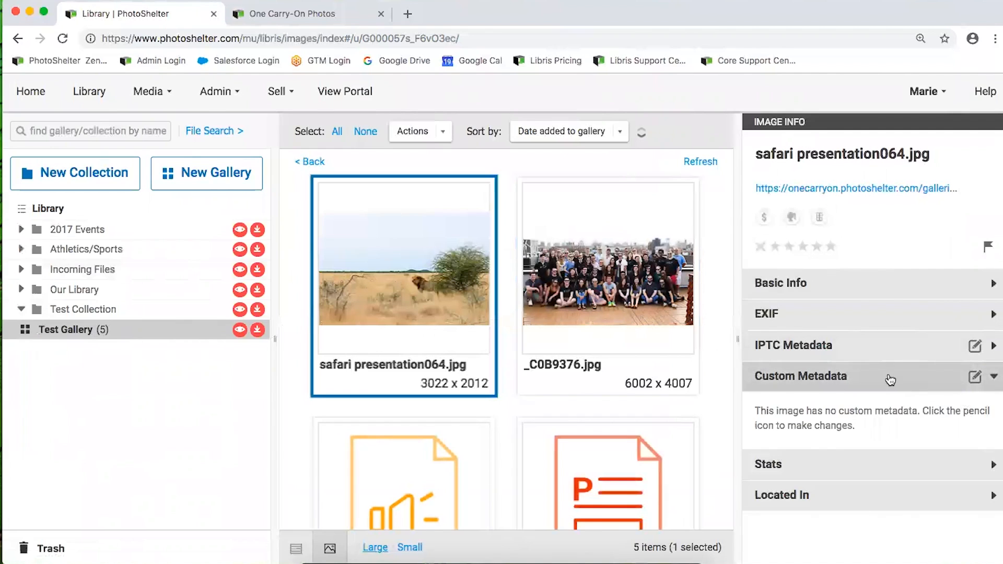
pyautogui.click(222, 91)
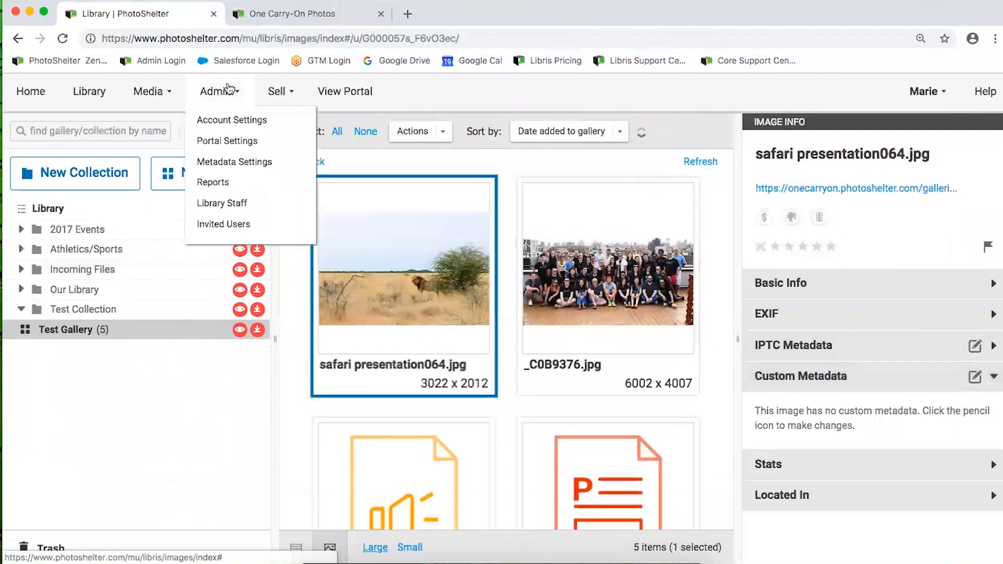
# View the Project Status field in Metadata Settings, with tags Draft through Published
pyautogui.click(219, 163)
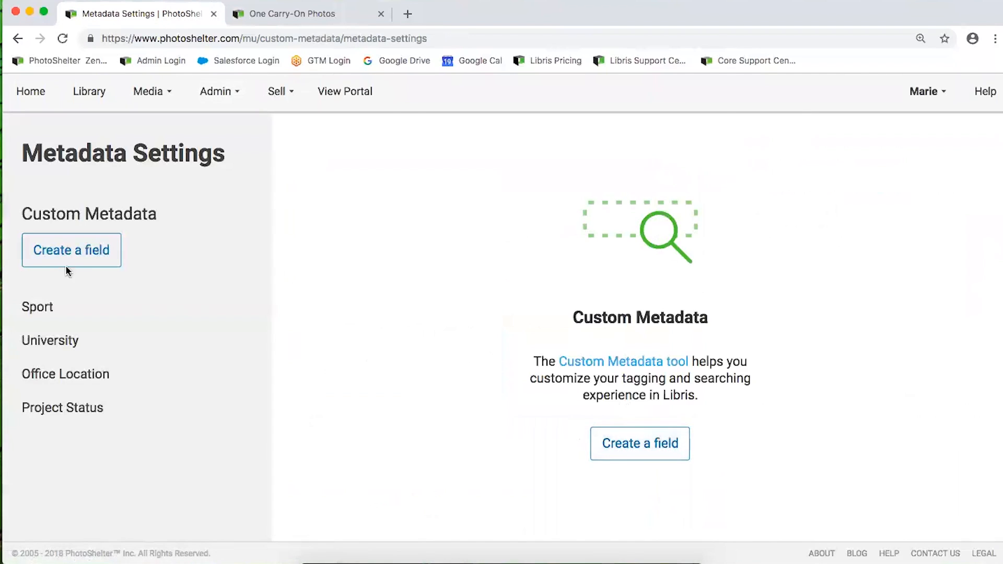
pyautogui.click(78, 408)
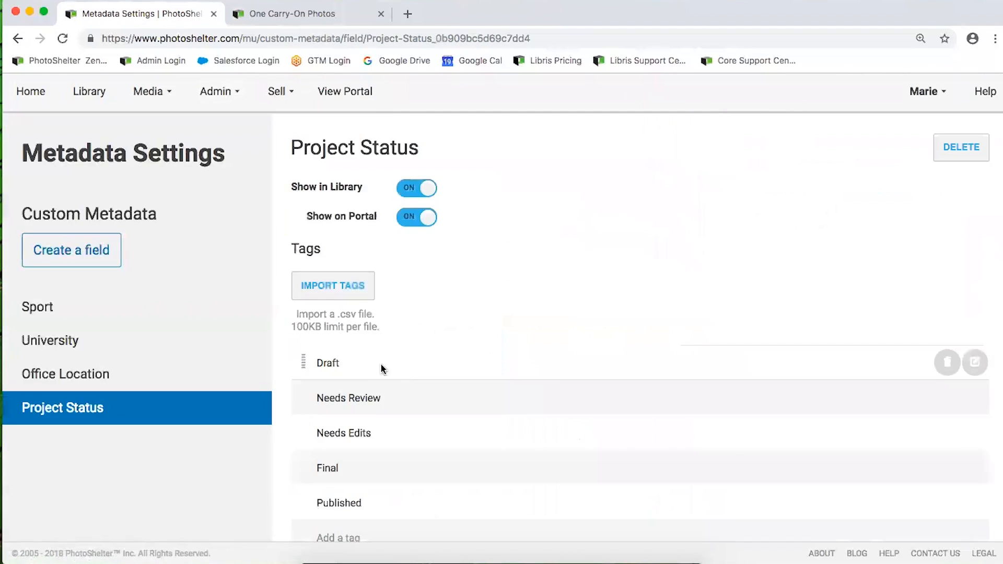
pyautogui.scroll(-1, 413, 489)
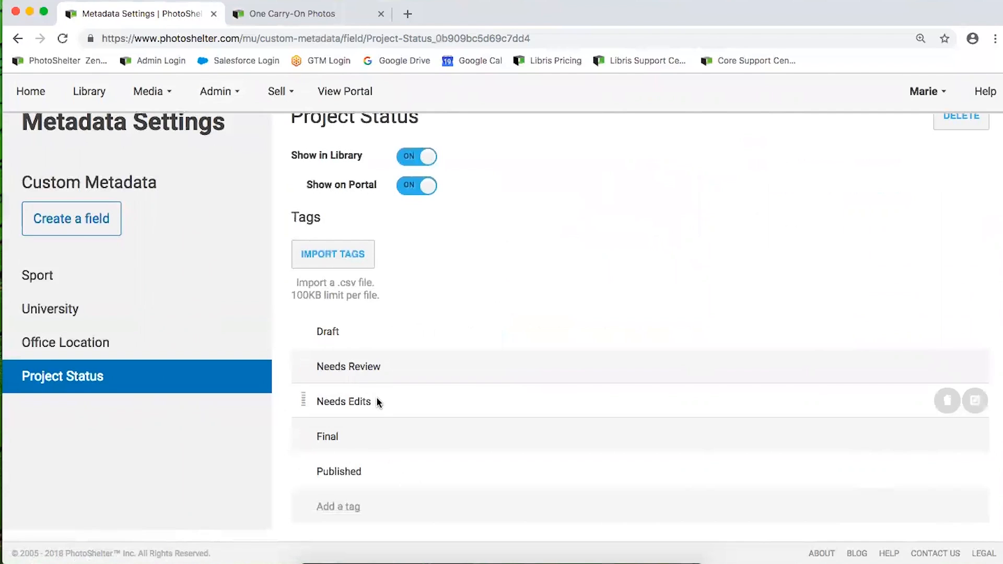
pyautogui.scroll(1, 372, 334)
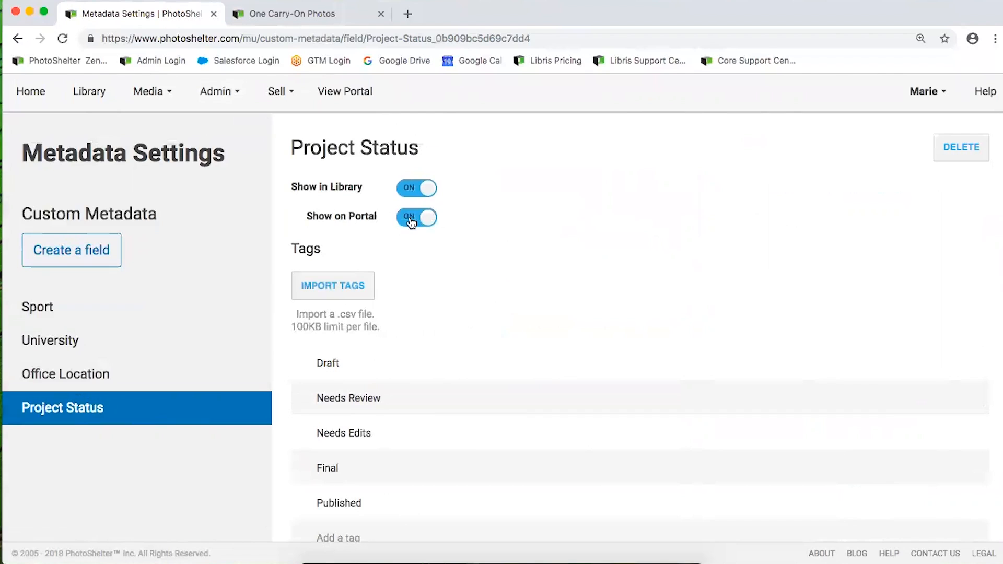
# On the One Carry-On Photos portal's Search page, review the Project Status filter options
pyautogui.click(281, 17)
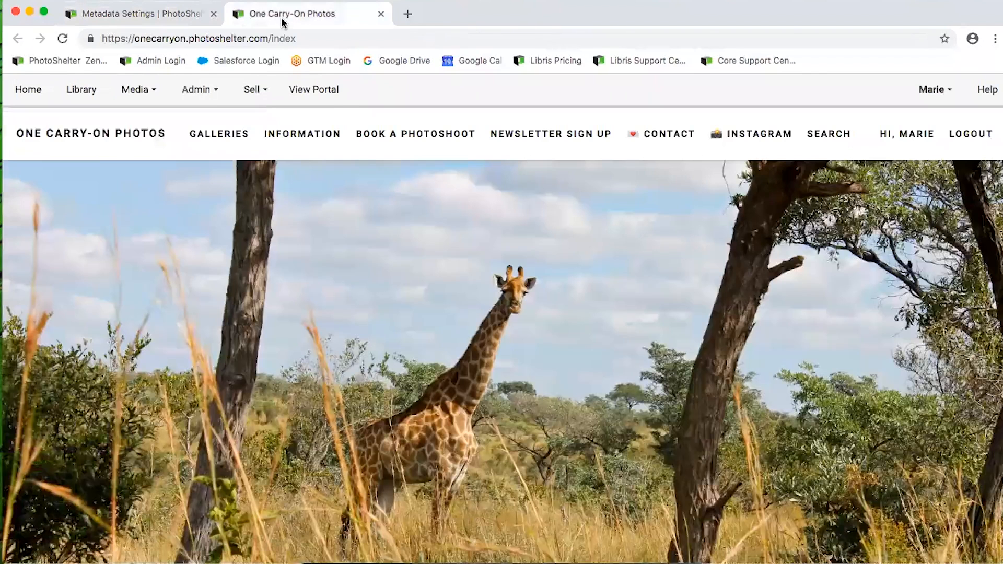
pyautogui.click(834, 134)
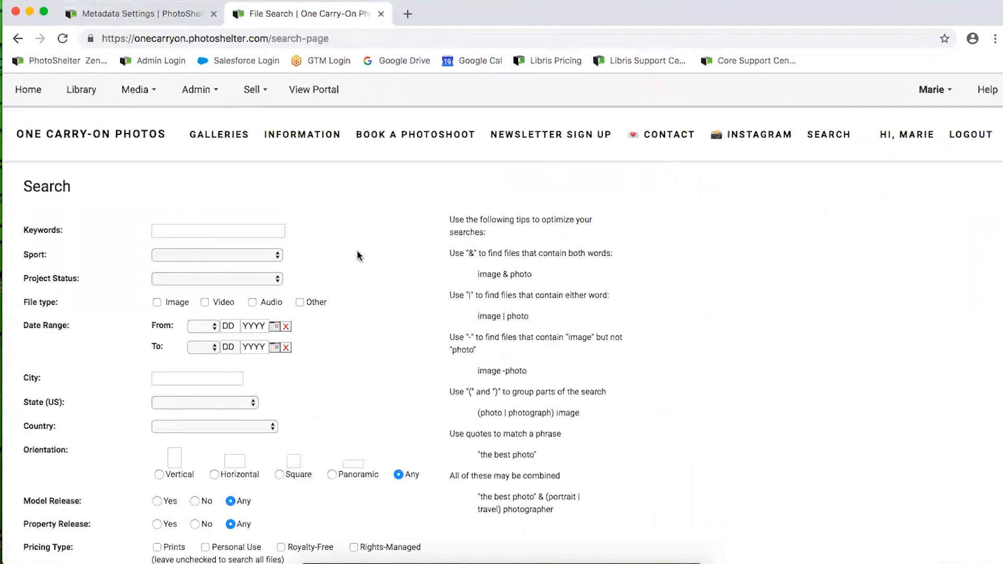
pyautogui.scroll(-2, 173, 248)
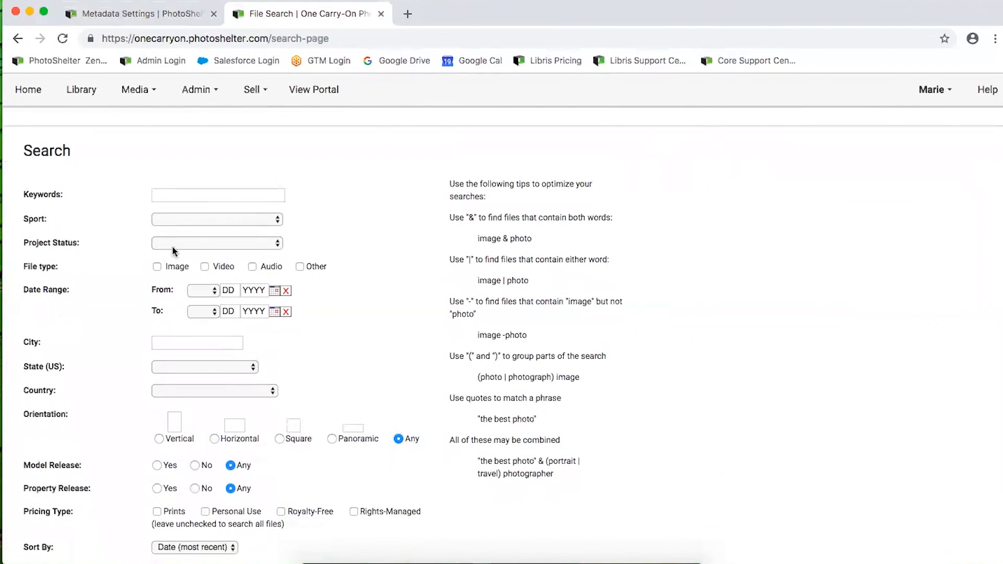
pyautogui.click(173, 245)
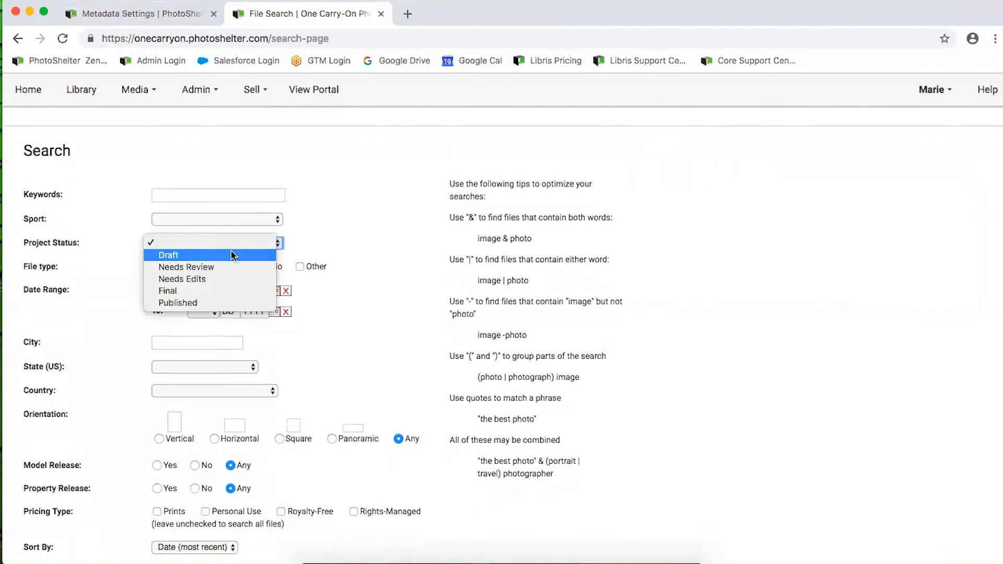
pyautogui.click(182, 242)
pyautogui.click(183, 196)
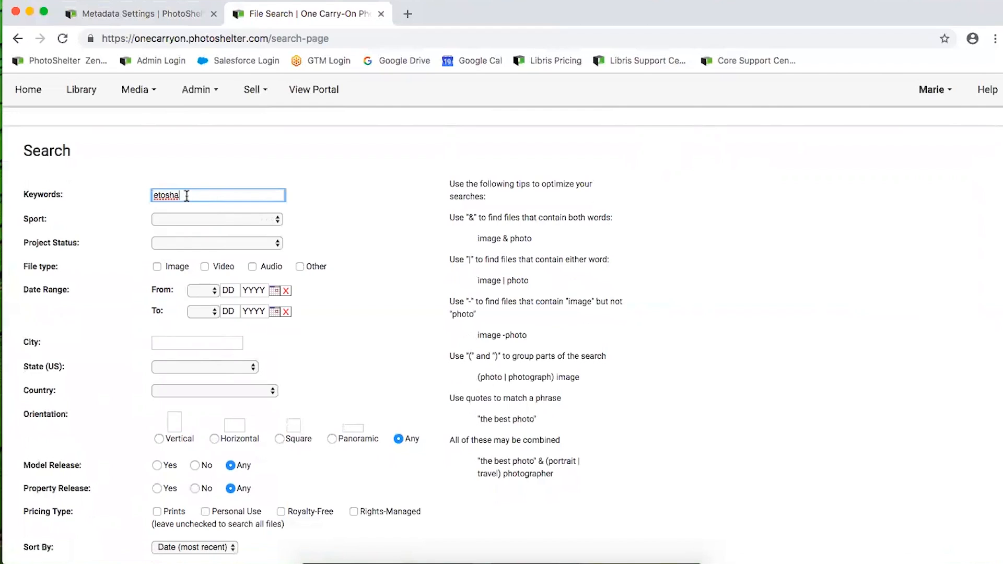
# Filter the portal's etosha search to the Needs Review project status
pyautogui.moveTo(87, 195); pyautogui.dragTo(19, 200)
pyautogui.click(95, 195)
pyautogui.click(166, 243)
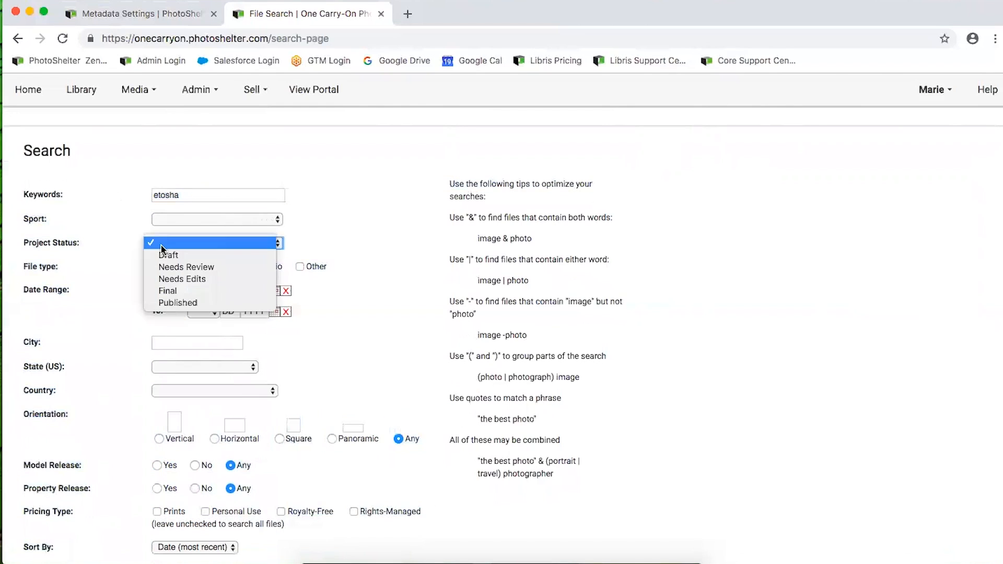
pyautogui.click(178, 267)
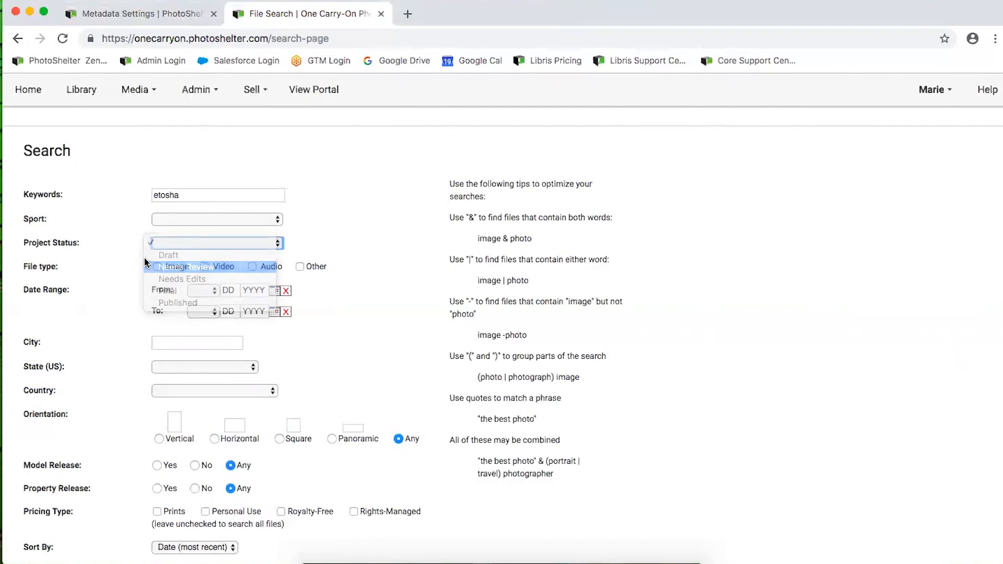
pyautogui.scroll(-3, 229, 288)
pyautogui.scroll(4, 285, 214)
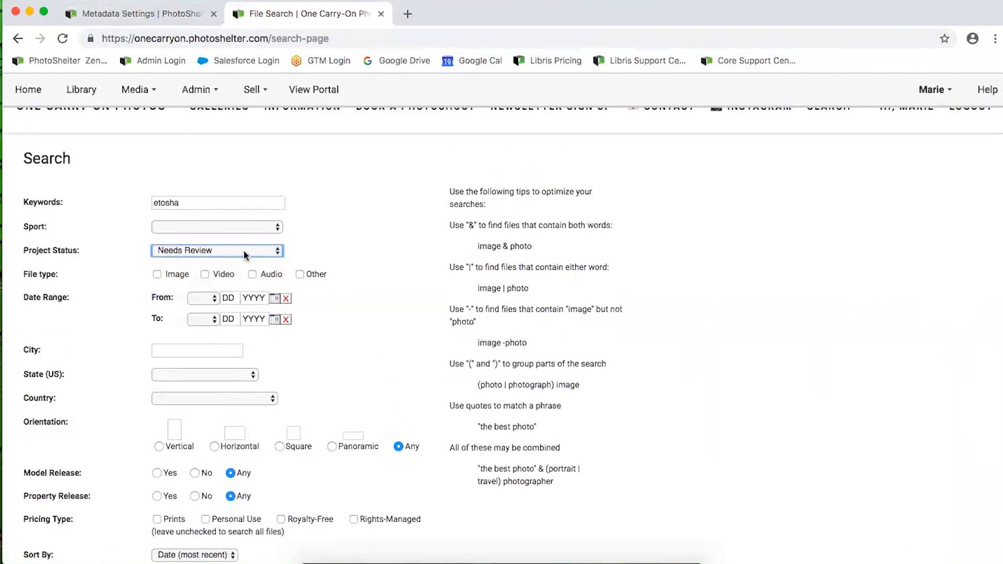
# Recheck the Project Status choices, then return to the Metadata Settings tab
pyautogui.click(192, 251)
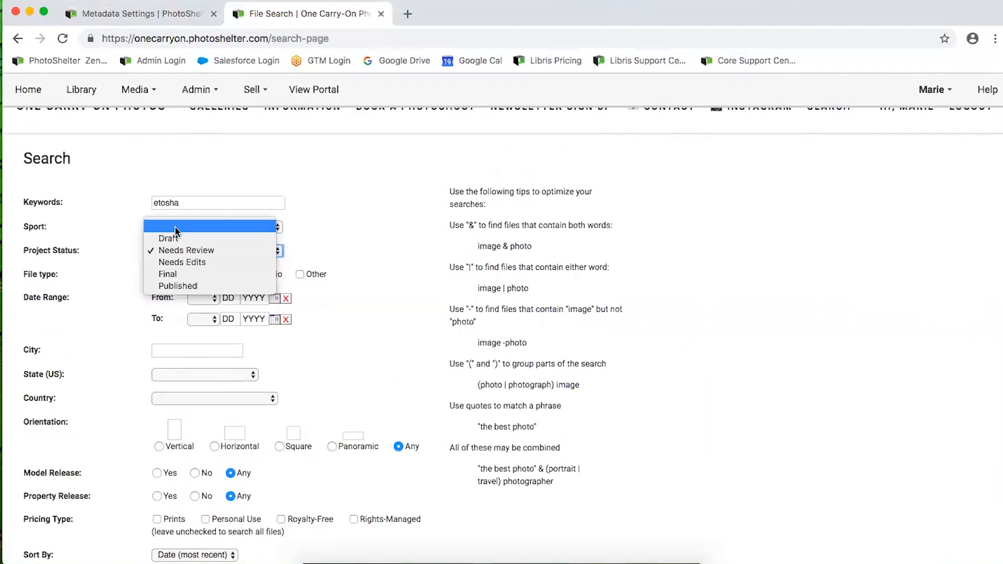
pyautogui.click(176, 231)
pyautogui.click(157, 15)
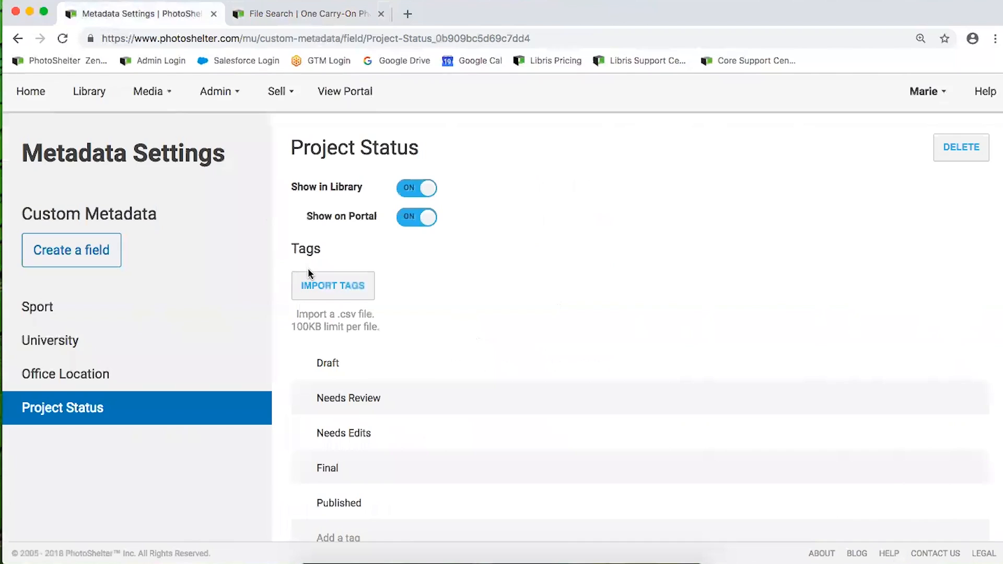
# Scroll through the University field's tags, then go to the Library
pyautogui.scroll(-1, 376, 366)
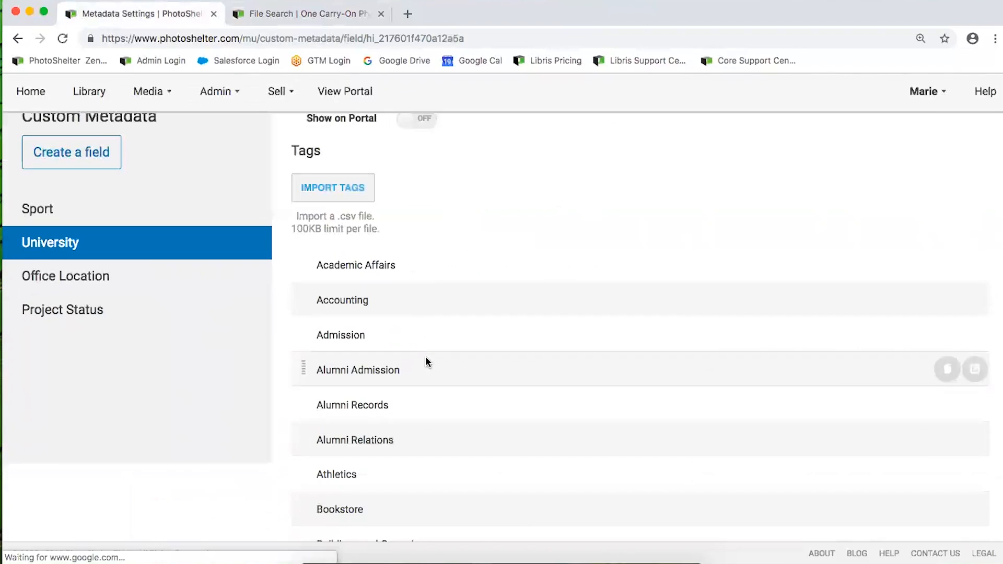
pyautogui.scroll(2, 426, 357)
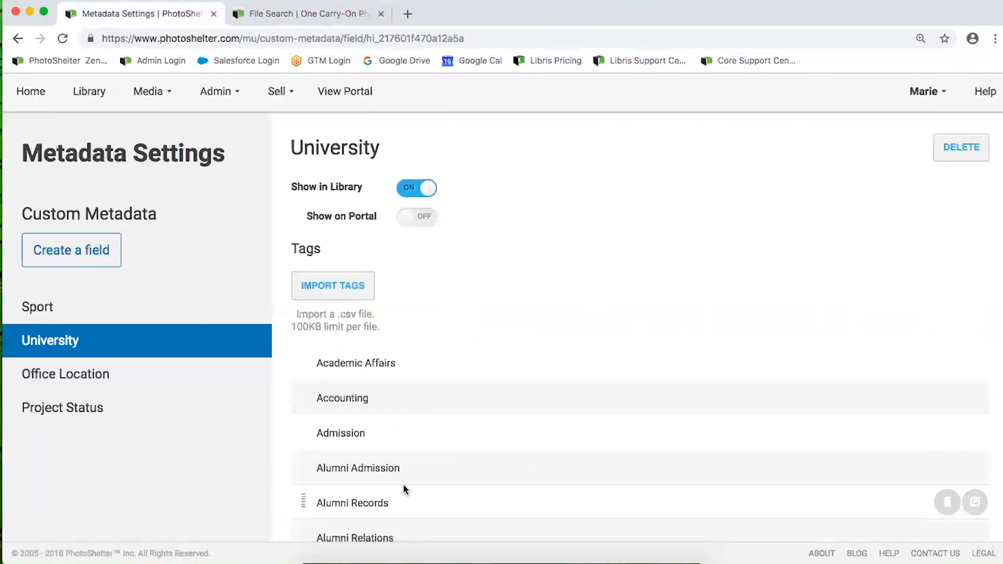
pyautogui.click(86, 97)
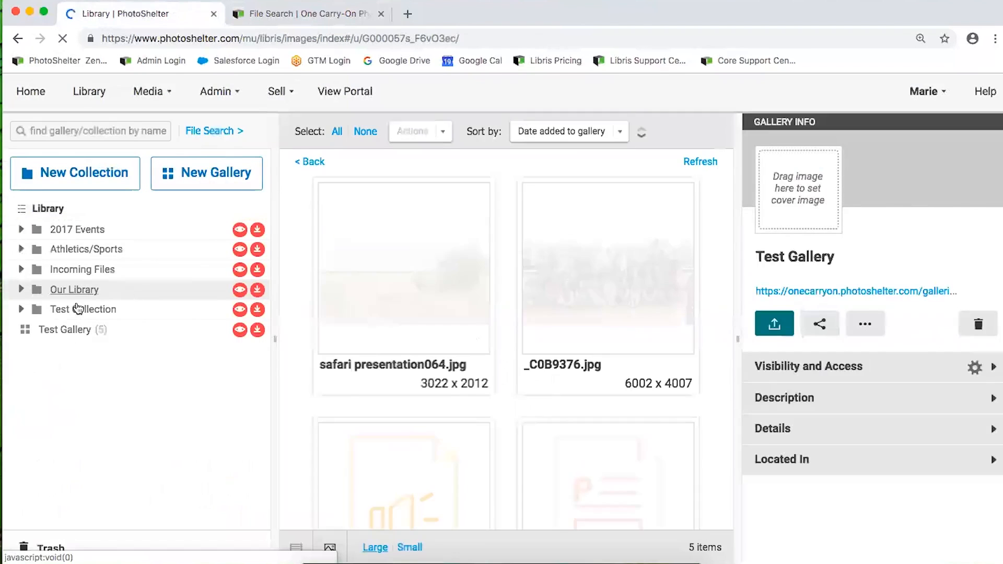
# In Test Gallery, set the safari lion photo's Project Status to Needs Review and save
pyautogui.click(66, 331)
pyautogui.click(422, 324)
pyautogui.click(813, 385)
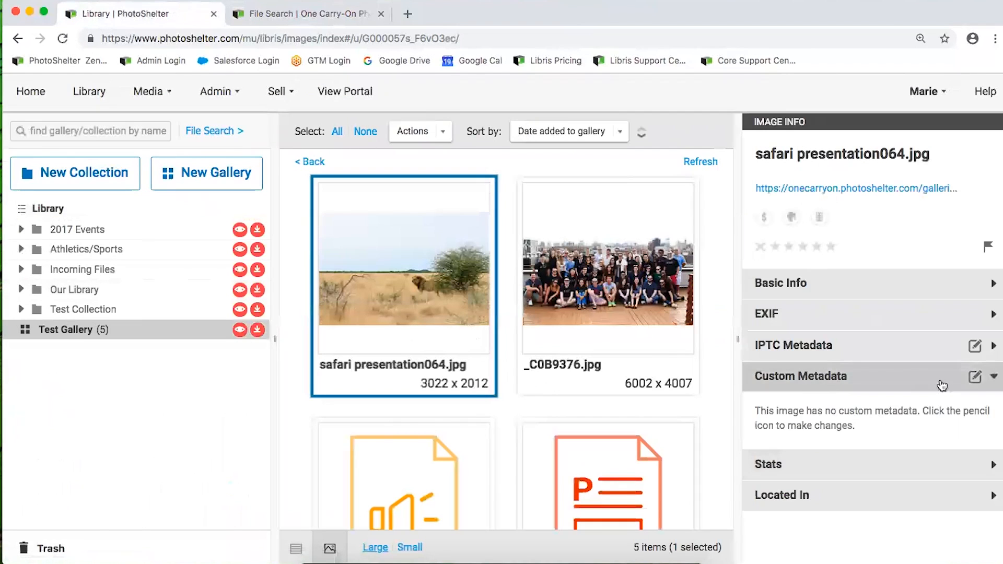
pyautogui.click(975, 376)
pyautogui.scroll(-1, 876, 468)
pyautogui.scroll(-2, 869, 475)
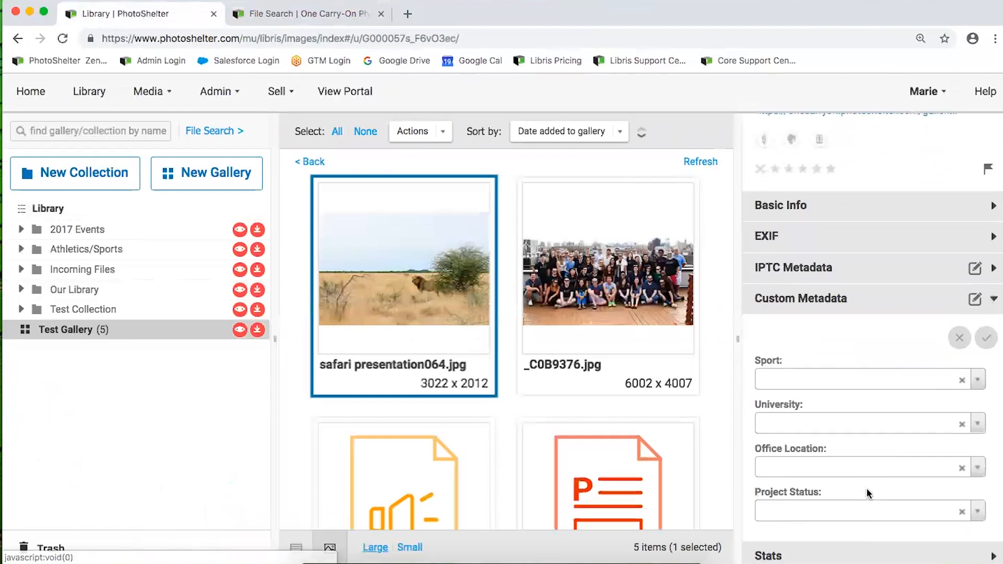
pyautogui.click(926, 476)
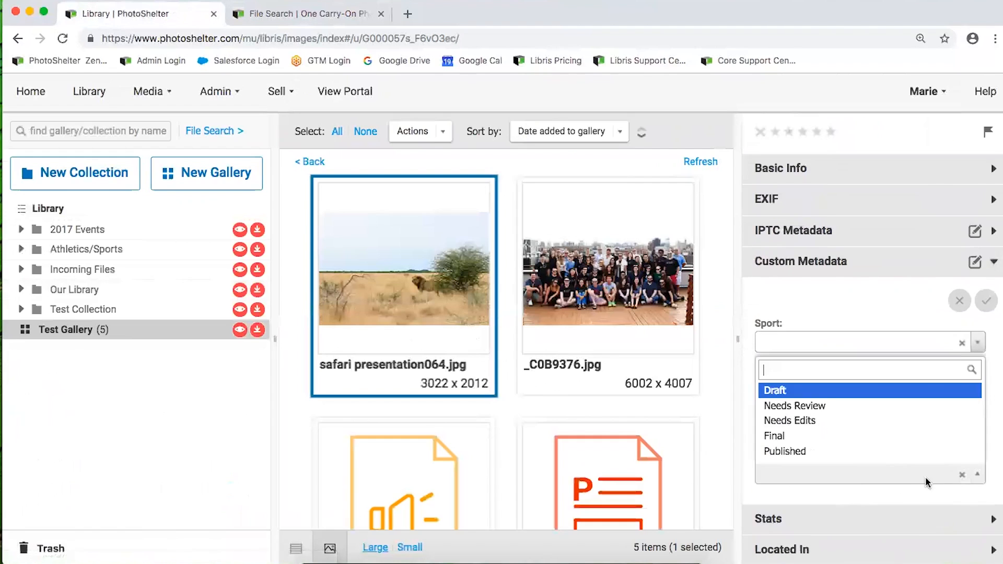
pyautogui.click(798, 406)
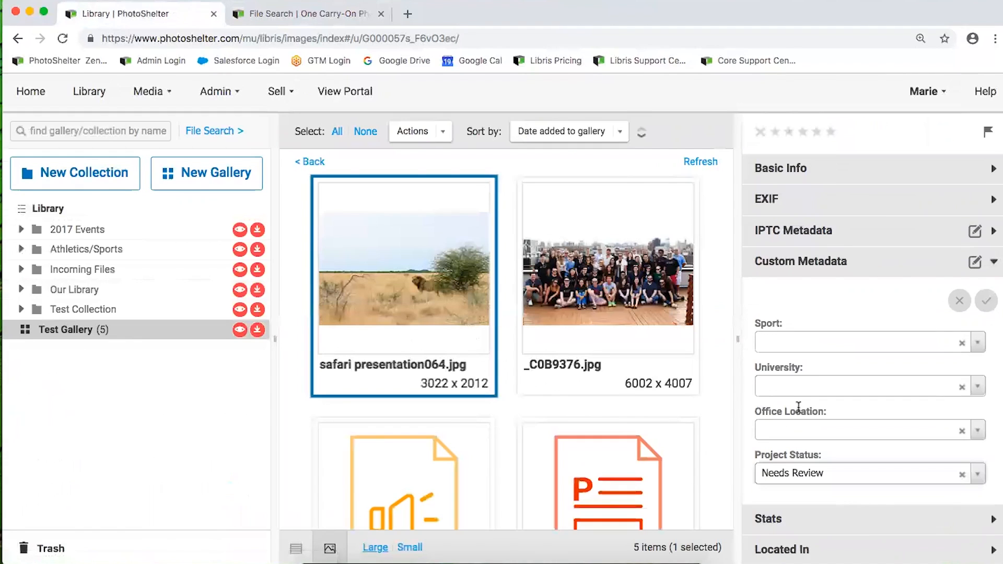
pyautogui.click(987, 300)
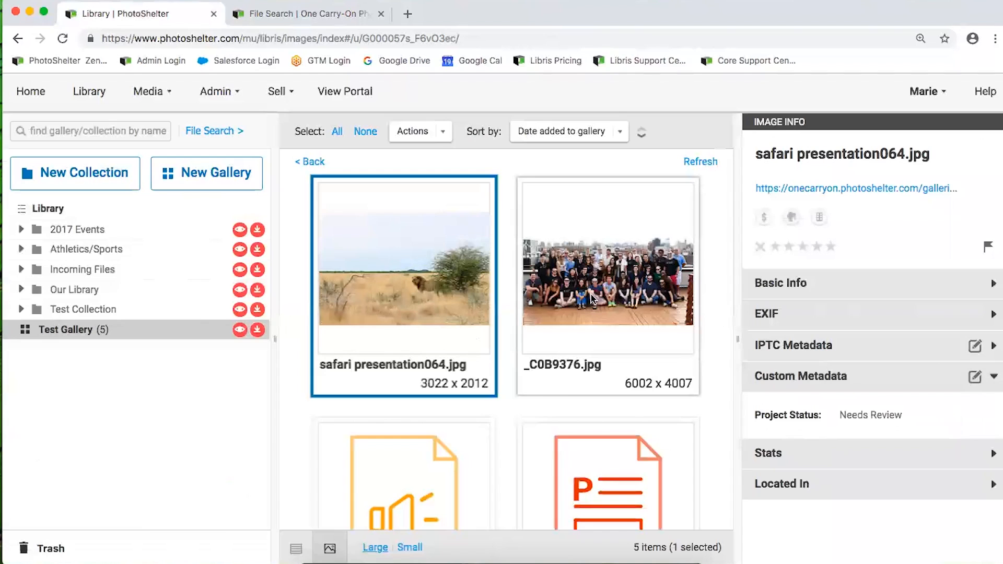
# Add the group shot to the selection and bulk-set both photos' Project Status to Needs Edits
pyautogui.keyDown('shift'); pyautogui.click(570, 288); pyautogui.keyUp('shift')
pyautogui.click(443, 135)
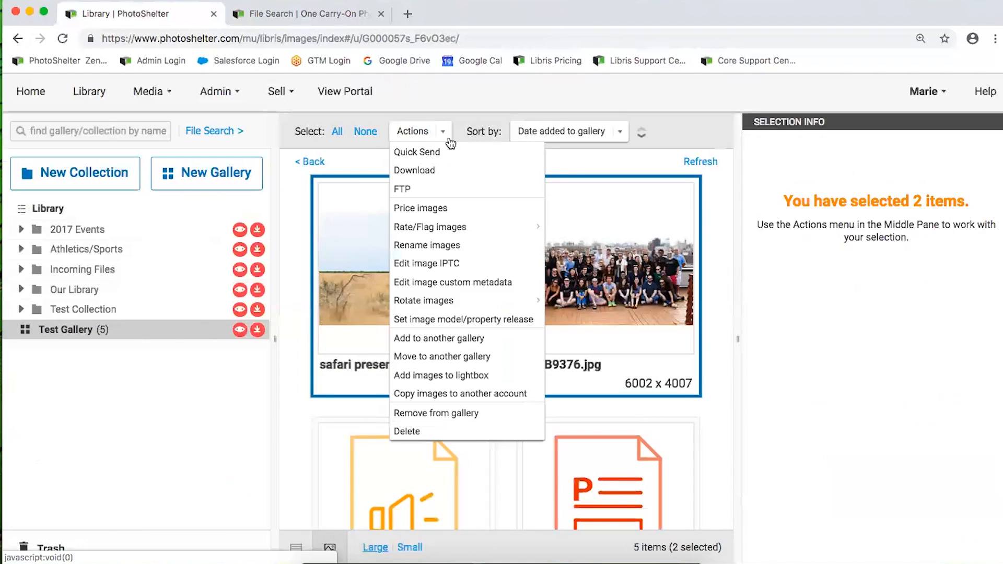
pyautogui.click(445, 284)
pyautogui.click(605, 361)
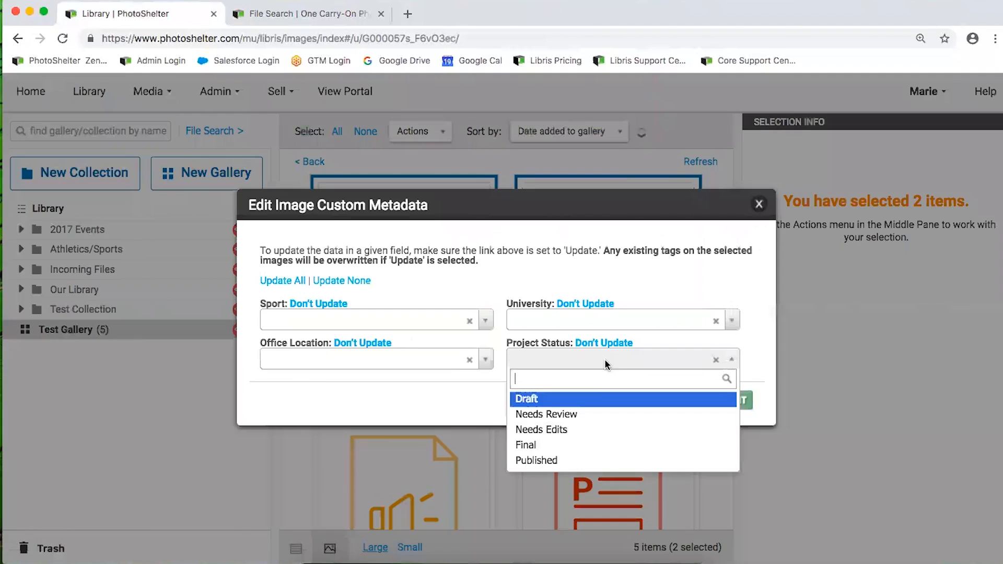
pyautogui.click(541, 429)
pyautogui.click(721, 400)
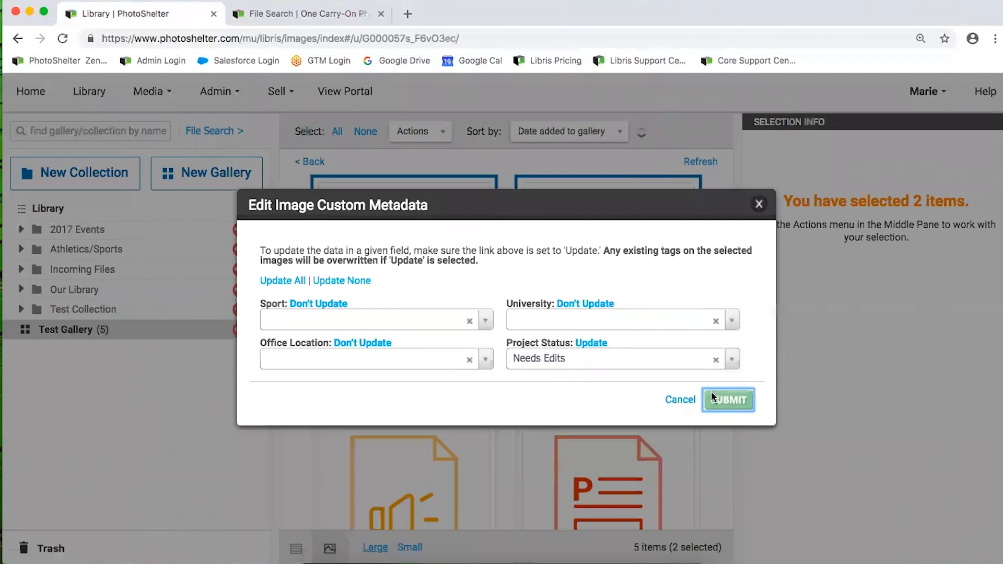
pyautogui.click(580, 279)
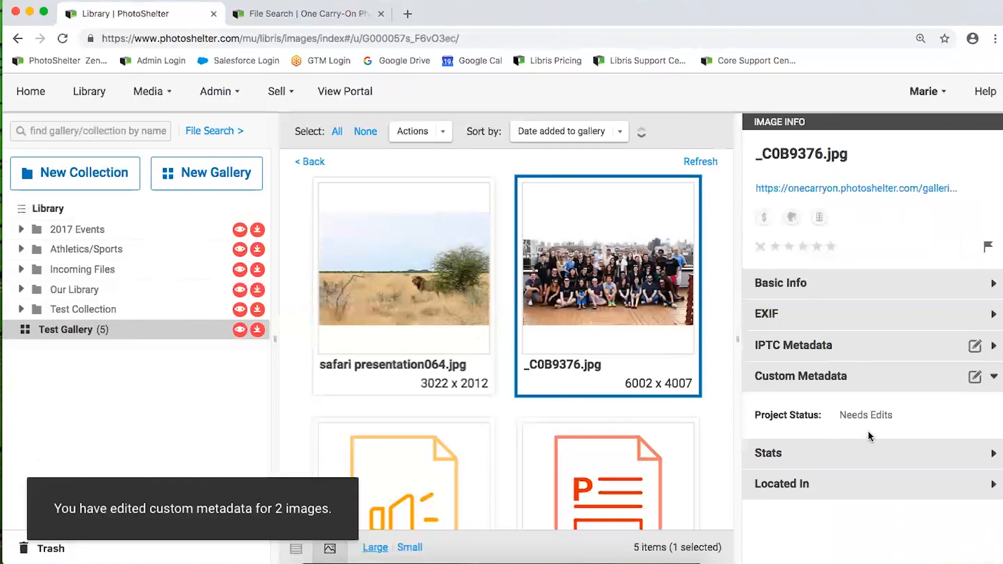
pyautogui.click(203, 132)
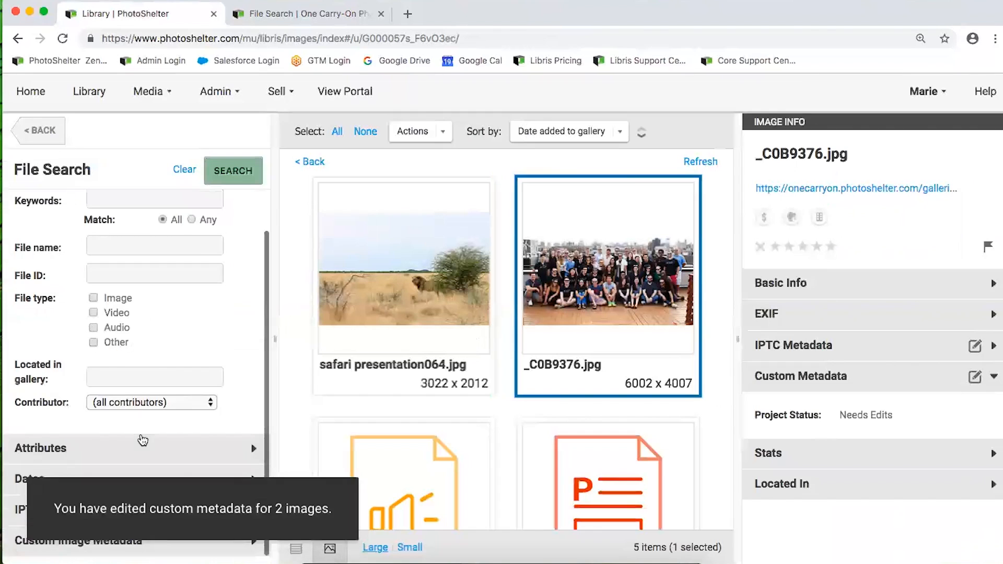
pyautogui.click(137, 204)
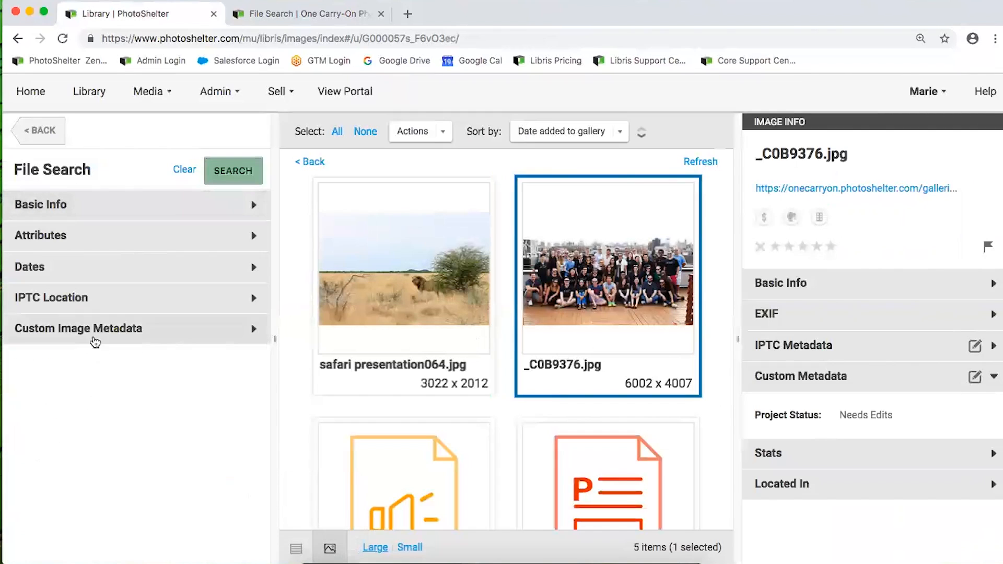
pyautogui.click(94, 337)
pyautogui.scroll(-2, 101, 460)
pyautogui.click(111, 517)
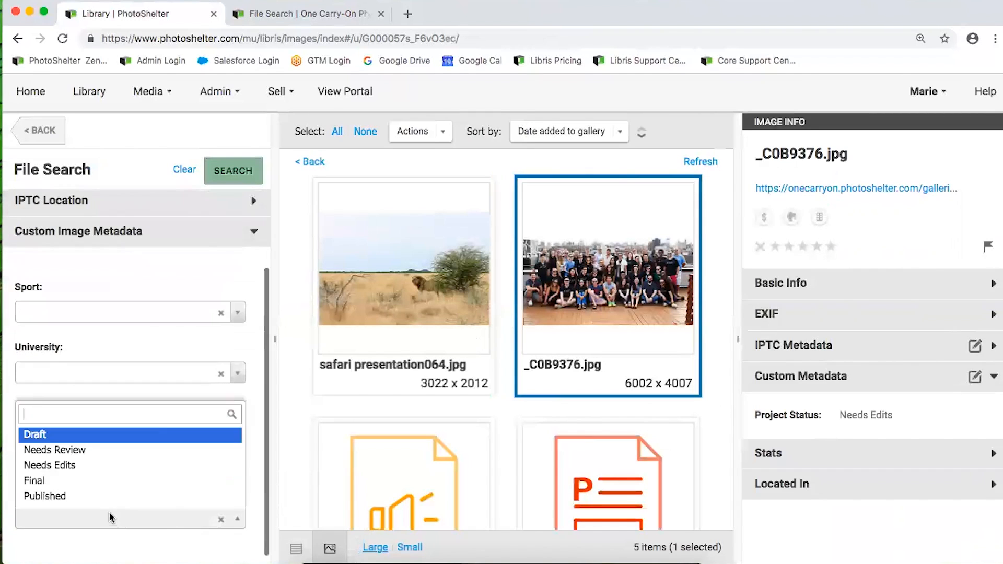
pyautogui.click(84, 465)
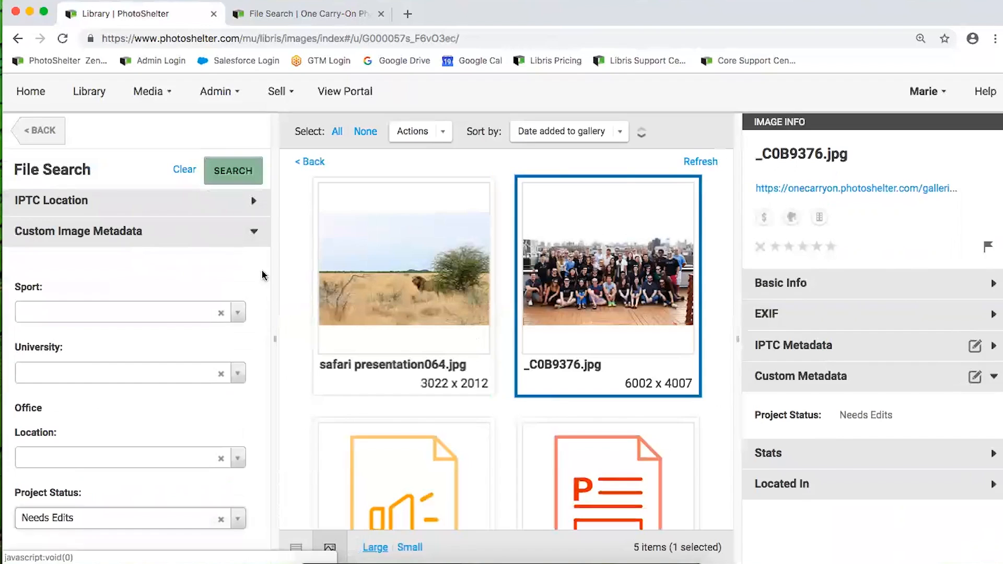
pyautogui.click(233, 171)
pyautogui.click(398, 315)
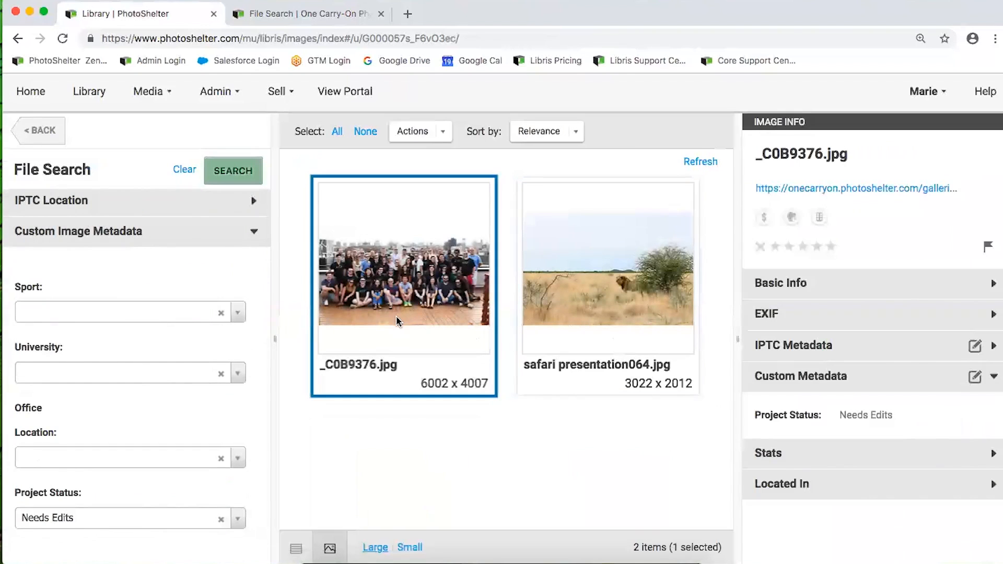
pyautogui.scroll(2, 166, 256)
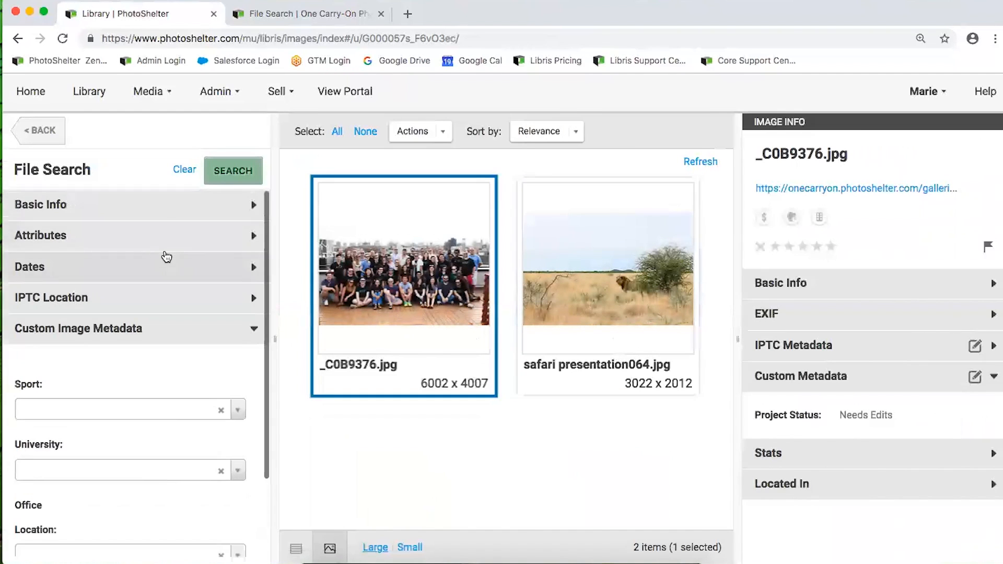
pyautogui.click(151, 214)
pyautogui.click(115, 245)
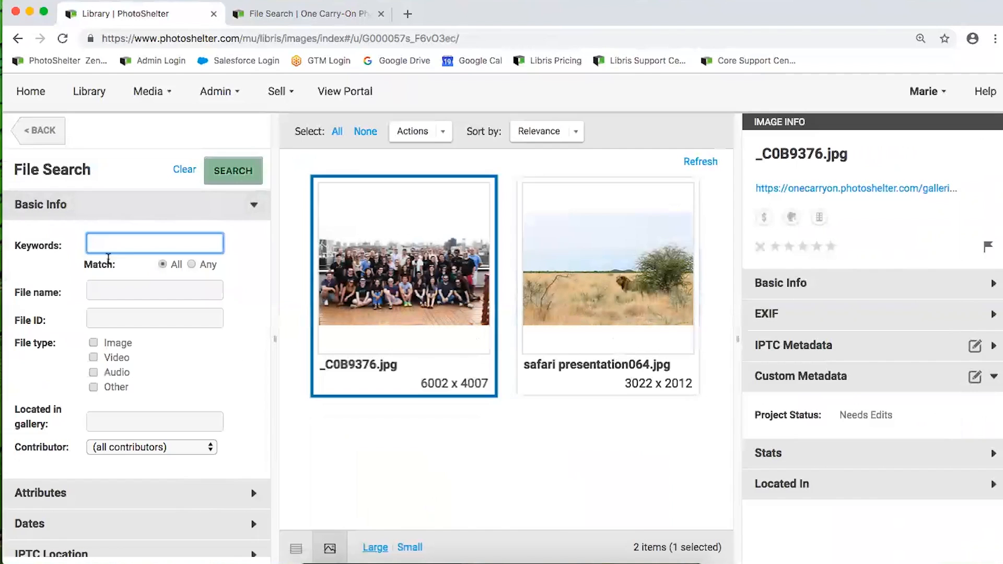
pyautogui.click(40, 131)
pyautogui.click(121, 338)
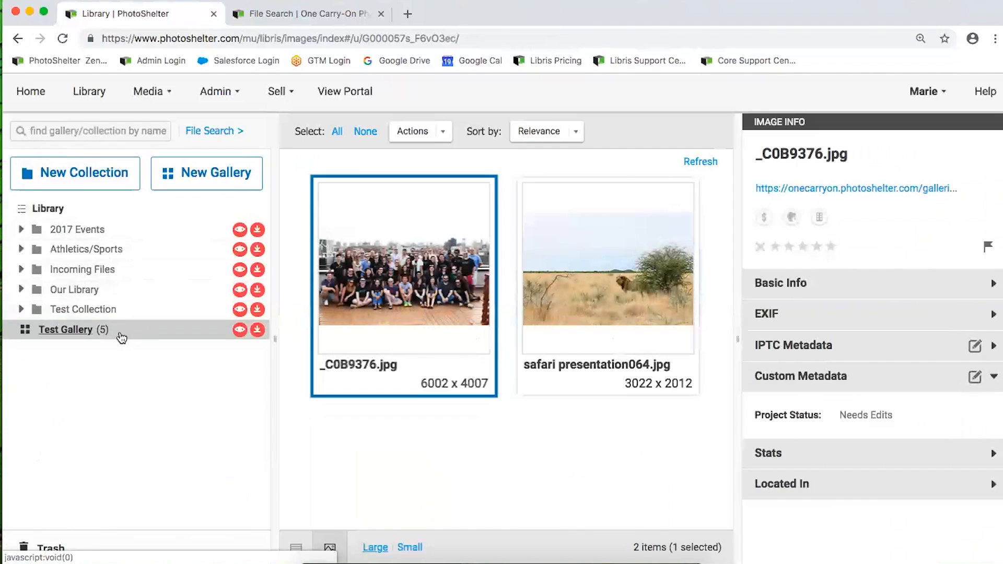
pyautogui.click(449, 323)
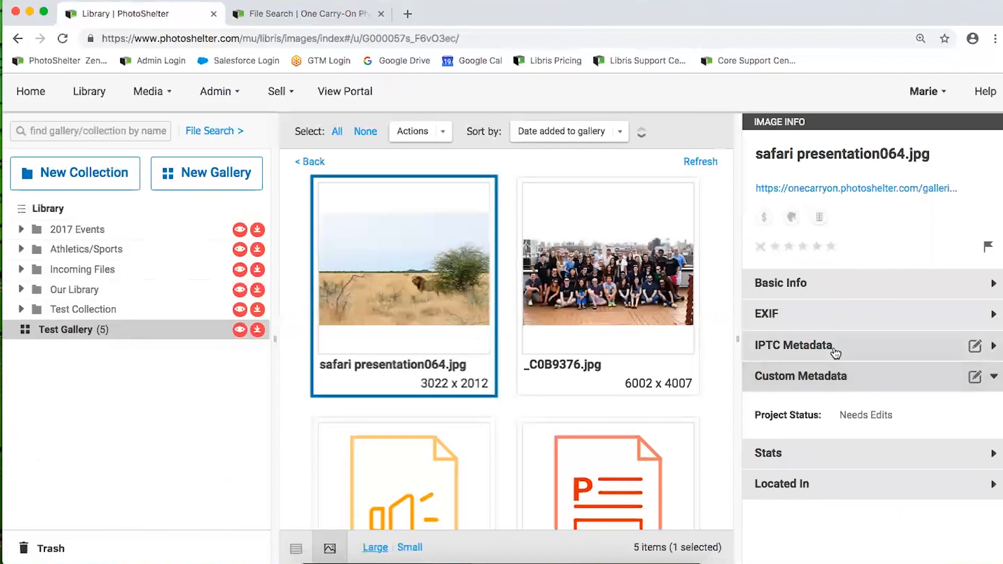
pyautogui.click(833, 349)
# Select and copy the keywords 'Etosha, Namibia, lion, wildlife' from the safari photo's IPTC metadata
pyautogui.scroll(-1, 841, 431)
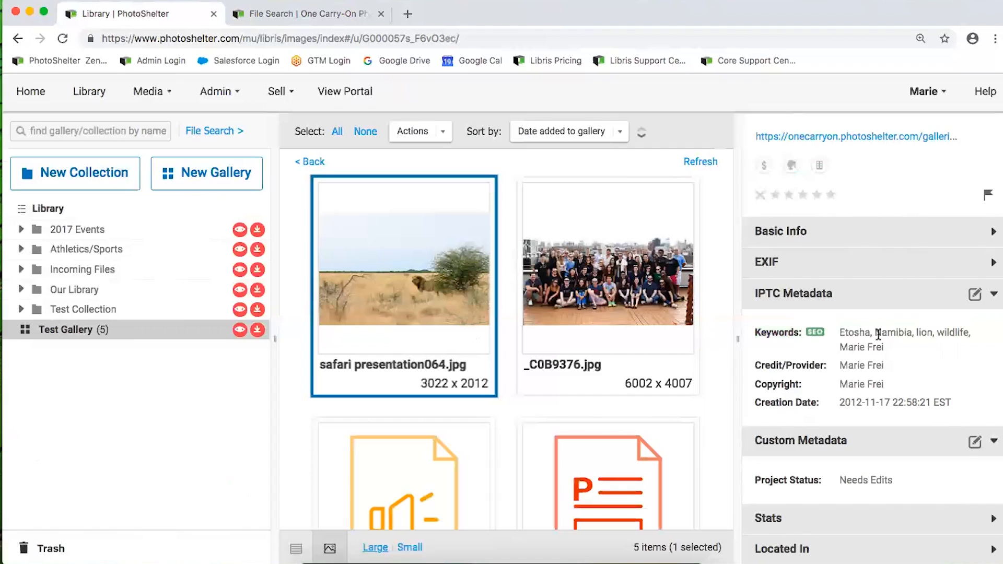
pyautogui.moveTo(968, 336)
pyautogui.mouseDown()
pyautogui.moveTo(848, 326)
pyautogui.moveTo(956, 333)
pyautogui.moveTo(949, 332)
pyautogui.mouseUp()
pyautogui.click(848, 328)
pyautogui.rightClick(949, 333)
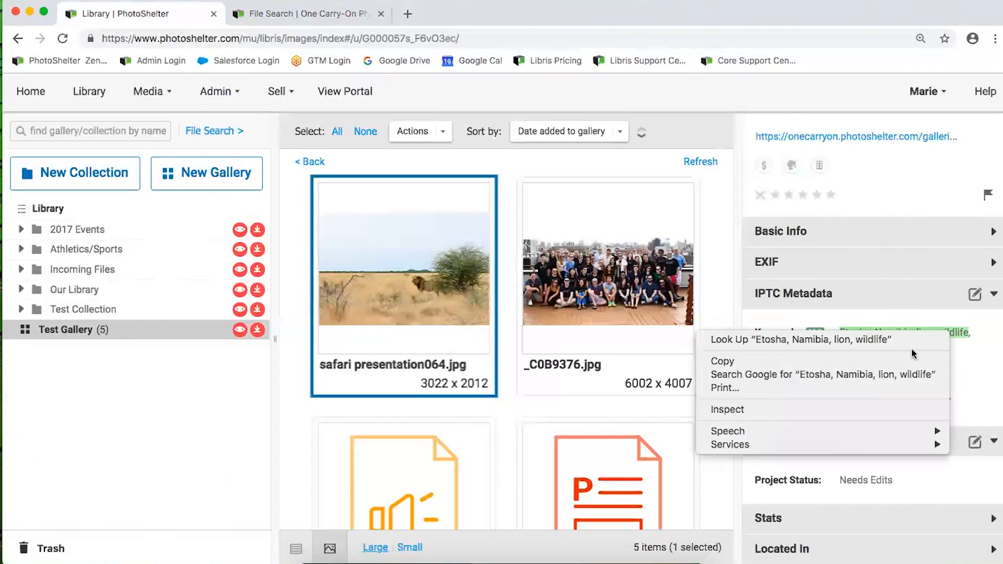
pyautogui.click(913, 361)
pyautogui.click(886, 348)
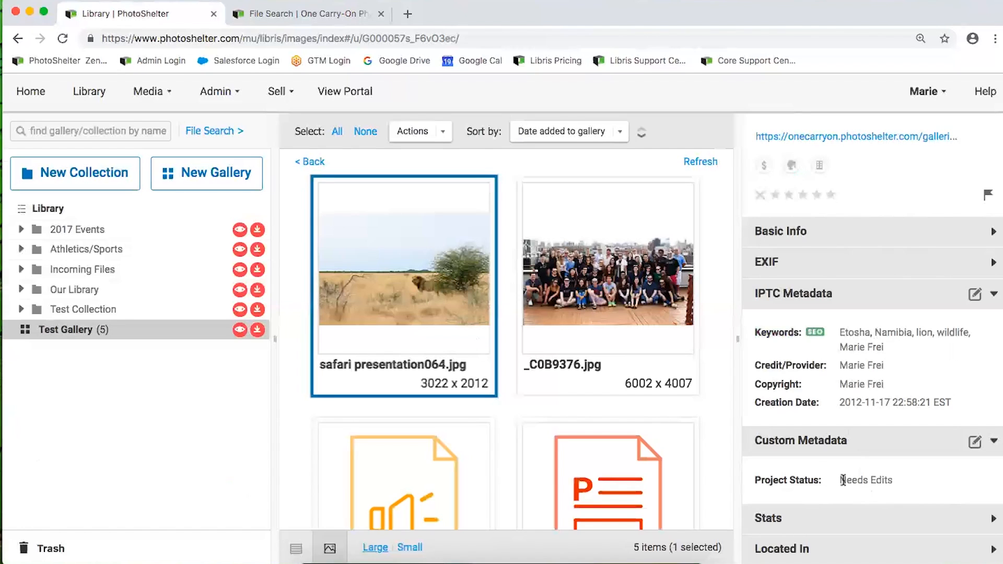
# Open the safari image's custom metadata editor, keep Needs Edits, and cancel without changes
pyautogui.click(975, 442)
pyautogui.click(832, 427)
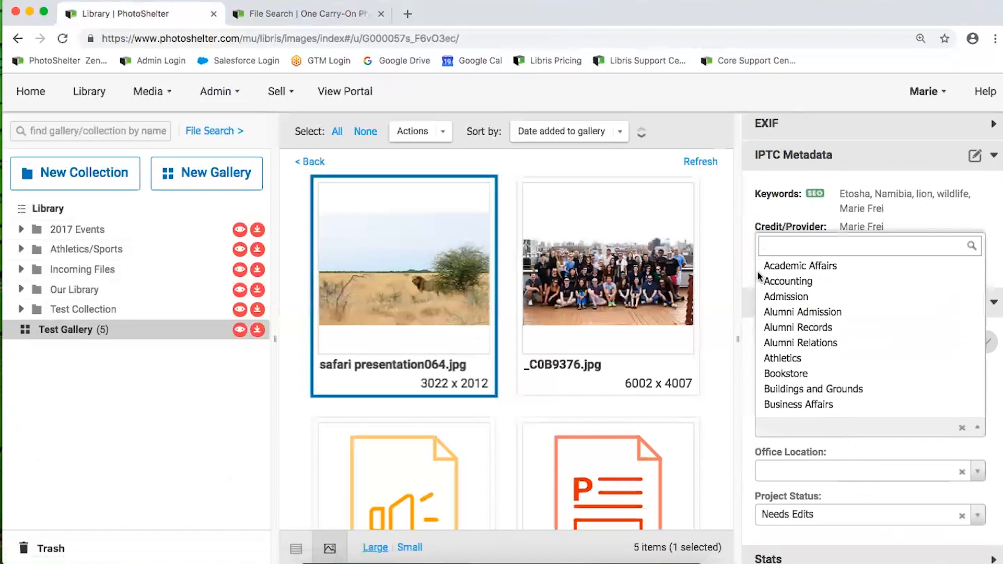
pyautogui.click(991, 404)
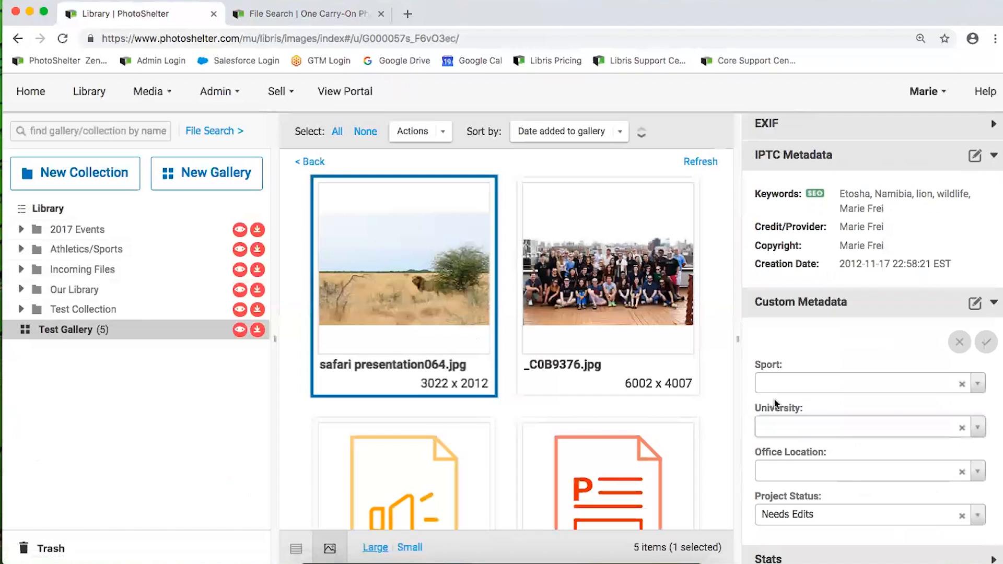
pyautogui.click(832, 513)
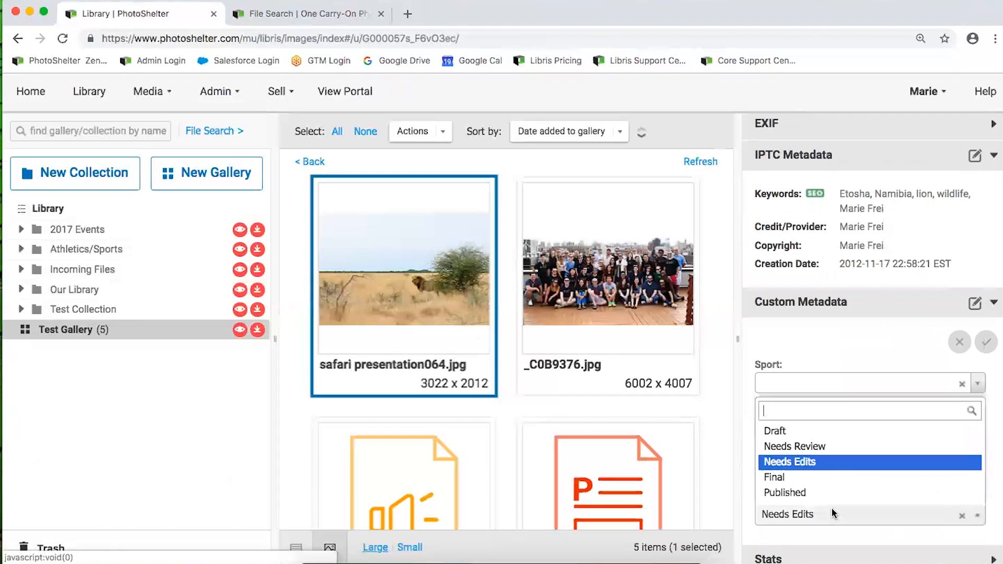
pyautogui.click(816, 463)
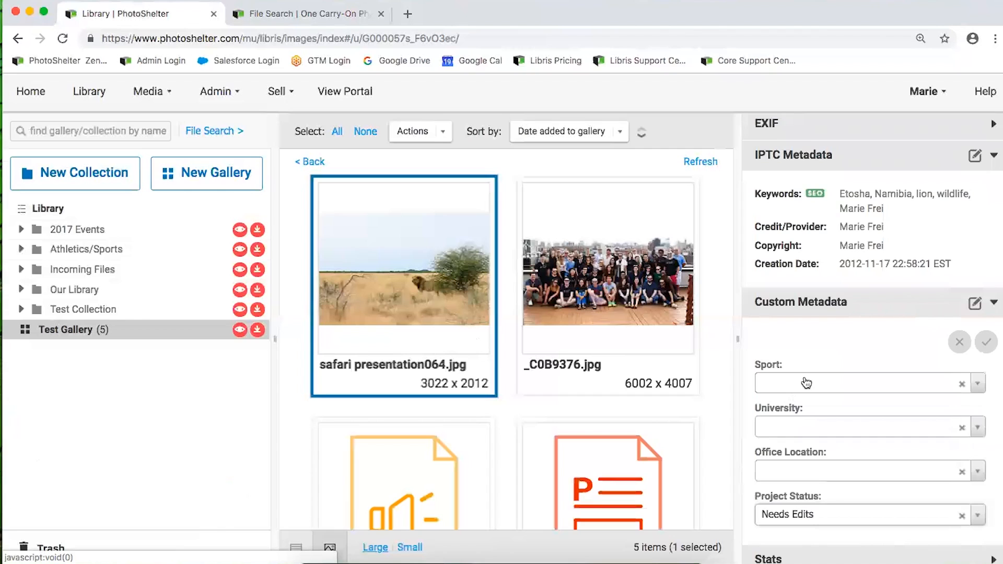
pyautogui.click(958, 345)
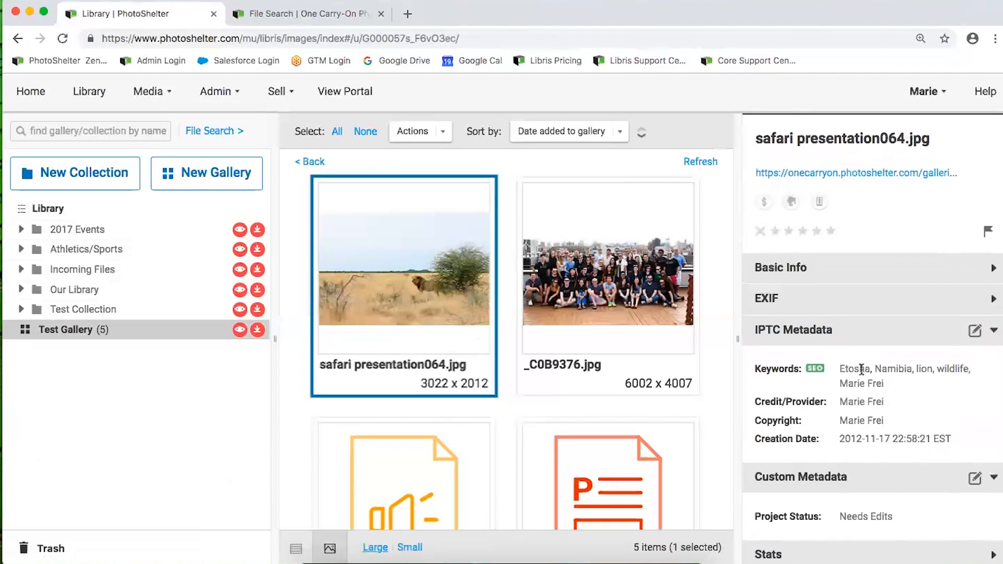
pyautogui.click(856, 344)
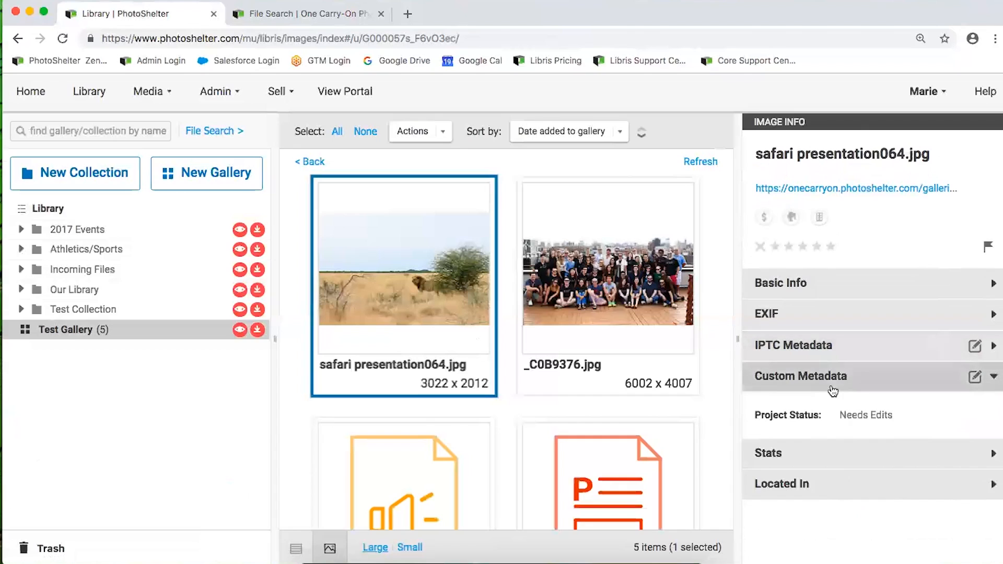
# Move the safari image into 2017 Events > July 2017 > July Event 1 Gallery 2 and open it
pyautogui.click(784, 378)
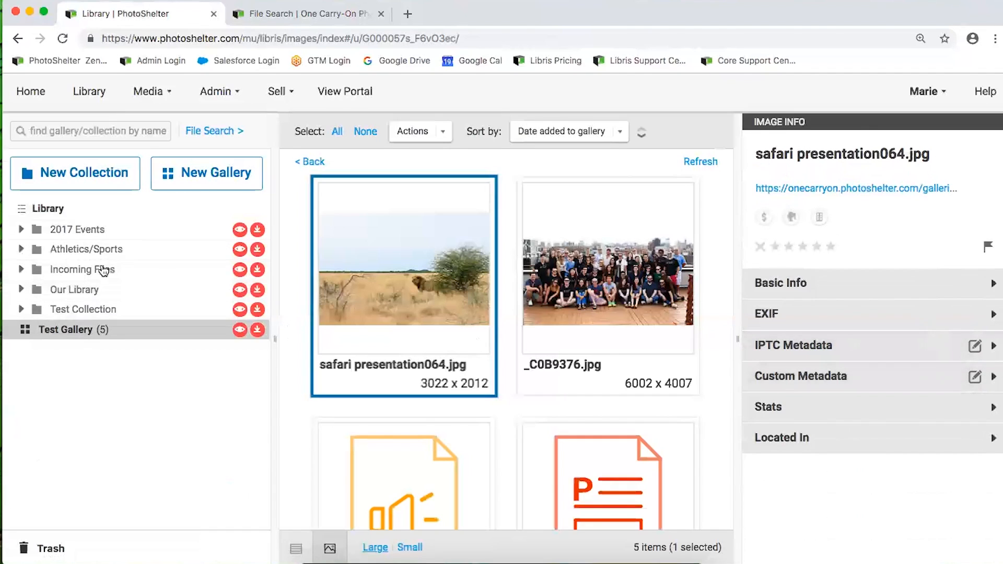
pyautogui.moveTo(369, 298); pyautogui.dragTo(123, 280)
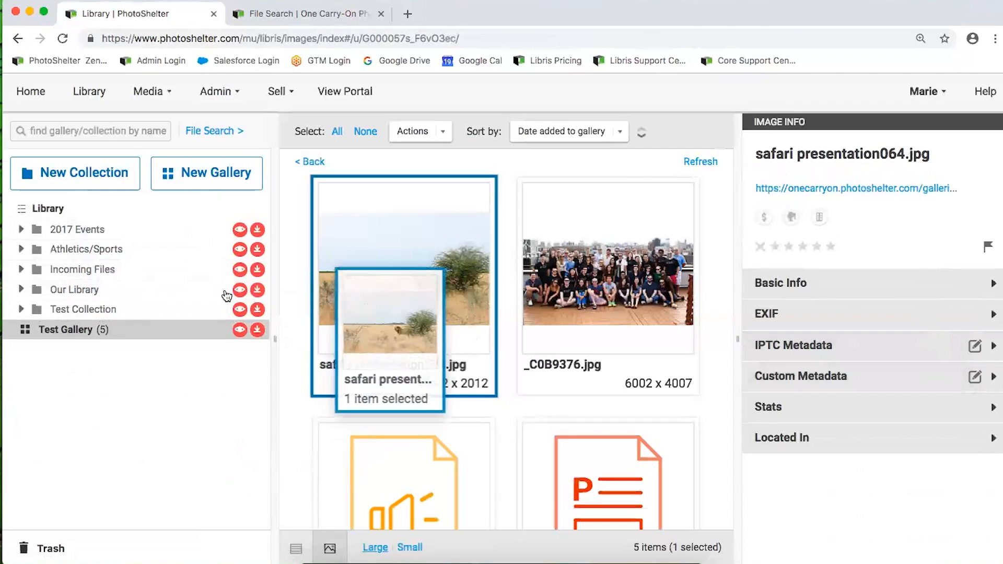
pyautogui.click(21, 229)
pyautogui.click(32, 250)
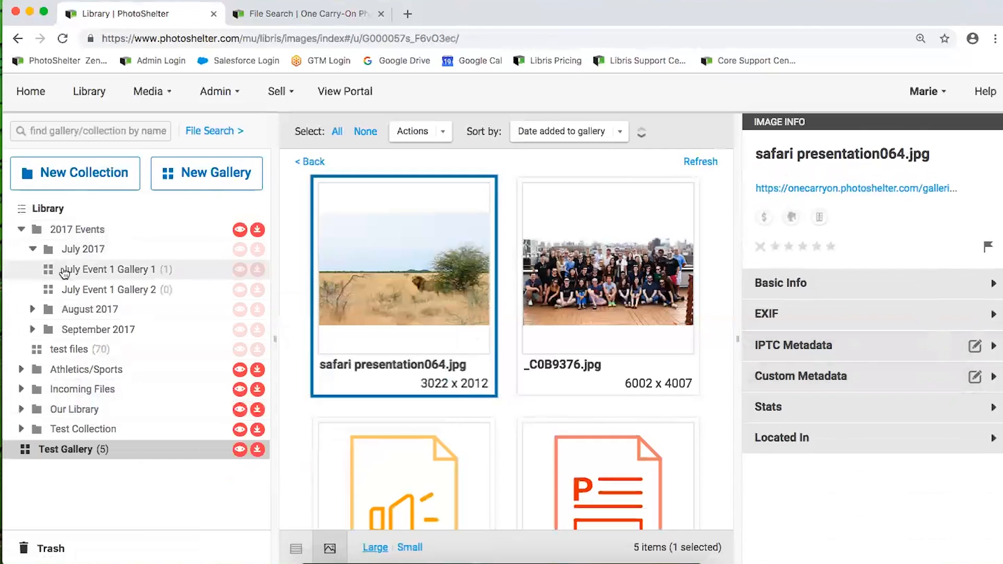
pyautogui.moveTo(431, 291); pyautogui.dragTo(141, 287)
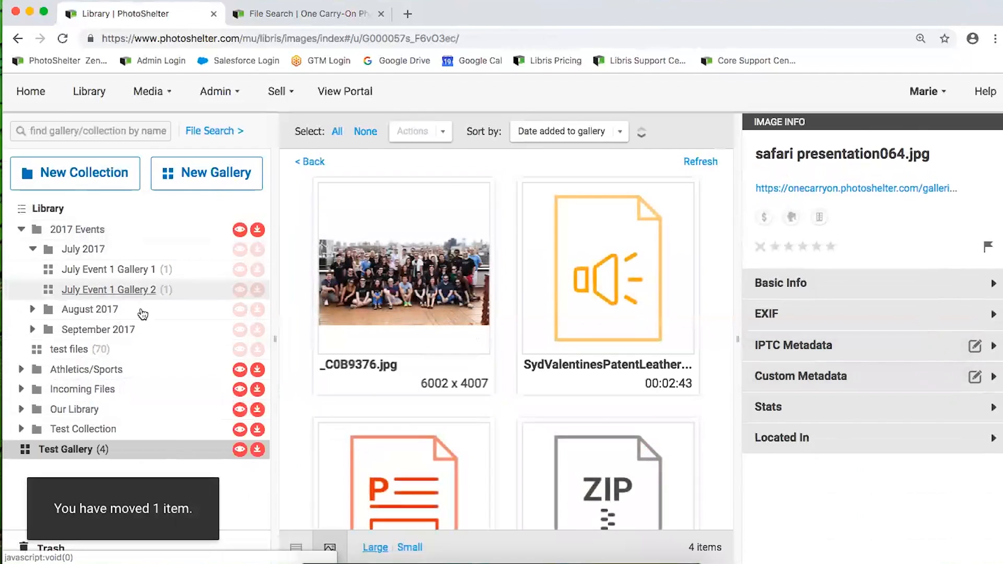
pyautogui.click(105, 289)
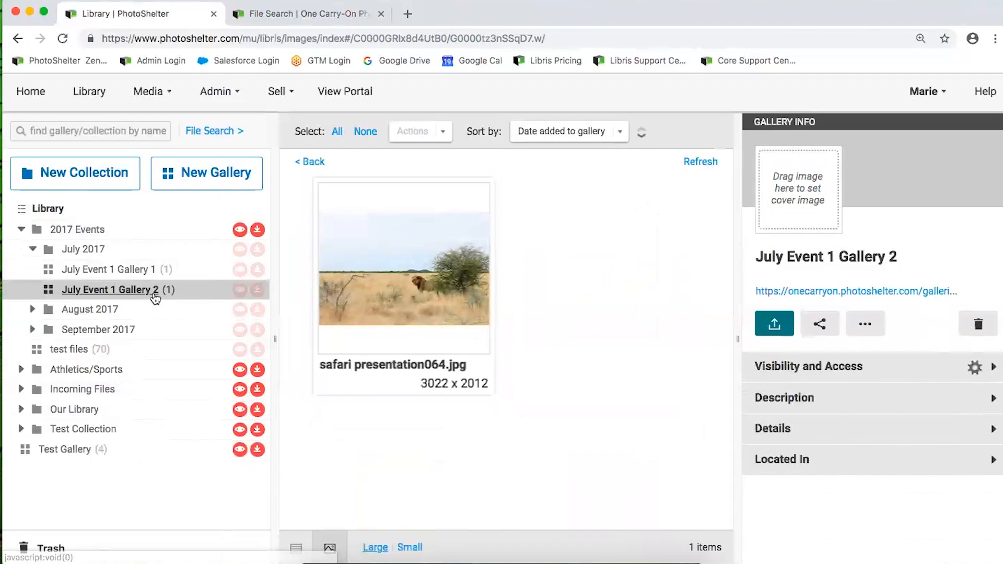
# Check the Located In details for July Event 1 Gallery 2 and its safari image
pyautogui.click(833, 465)
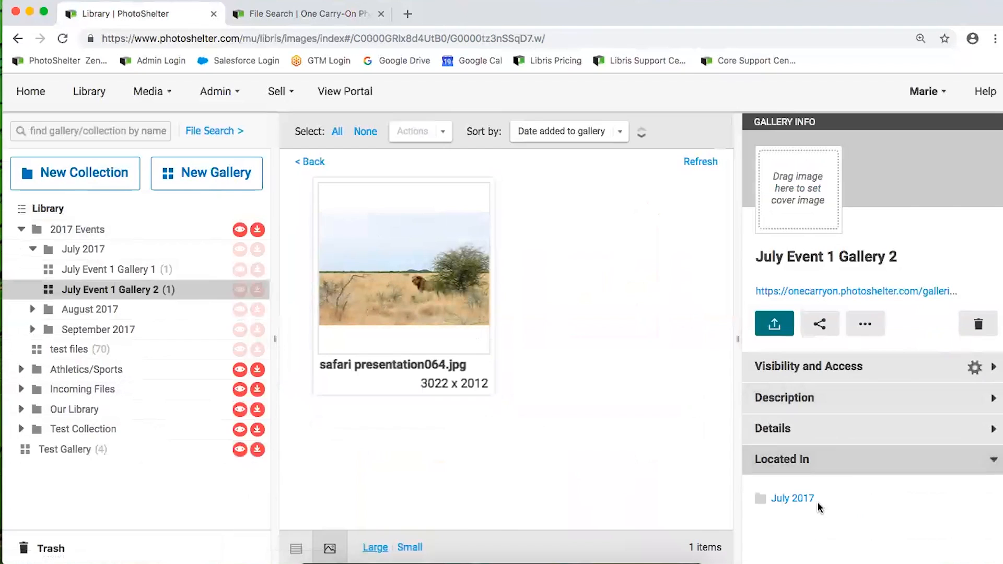
pyautogui.click(408, 305)
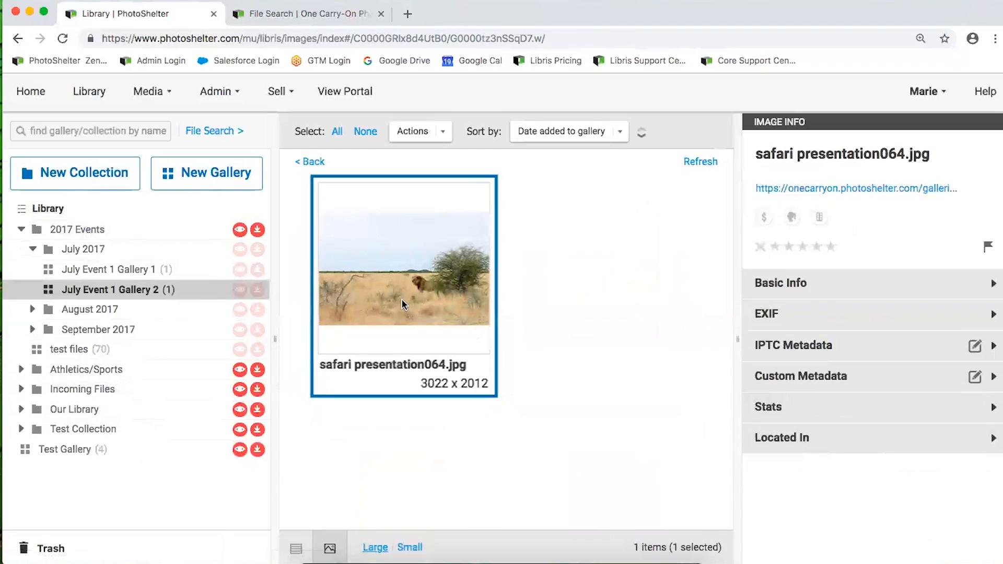
pyautogui.click(833, 442)
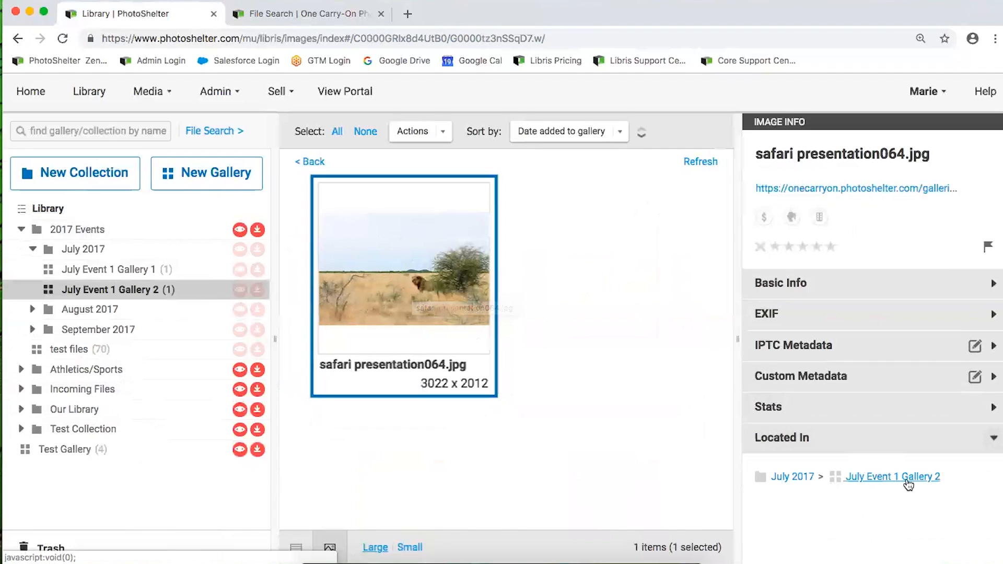
# View _C0B9376.jpg in Test Gallery, then return to July Event 1 Gallery 2
pyautogui.click(123, 451)
pyautogui.click(349, 298)
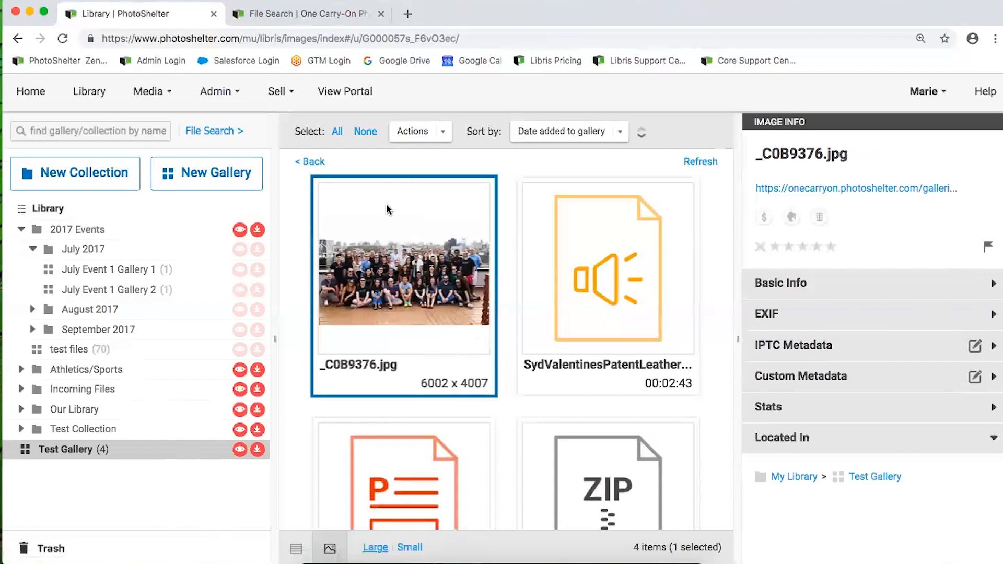
pyautogui.click(129, 287)
# Add the safari image to Test Gallery via Add to another gallery, then reload the page
pyautogui.click(392, 248)
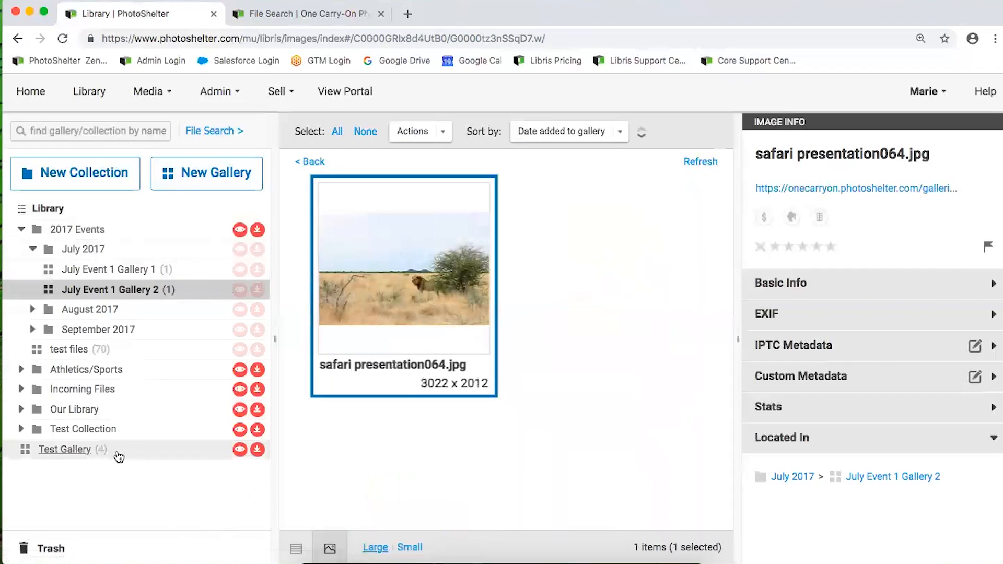
pyautogui.click(446, 134)
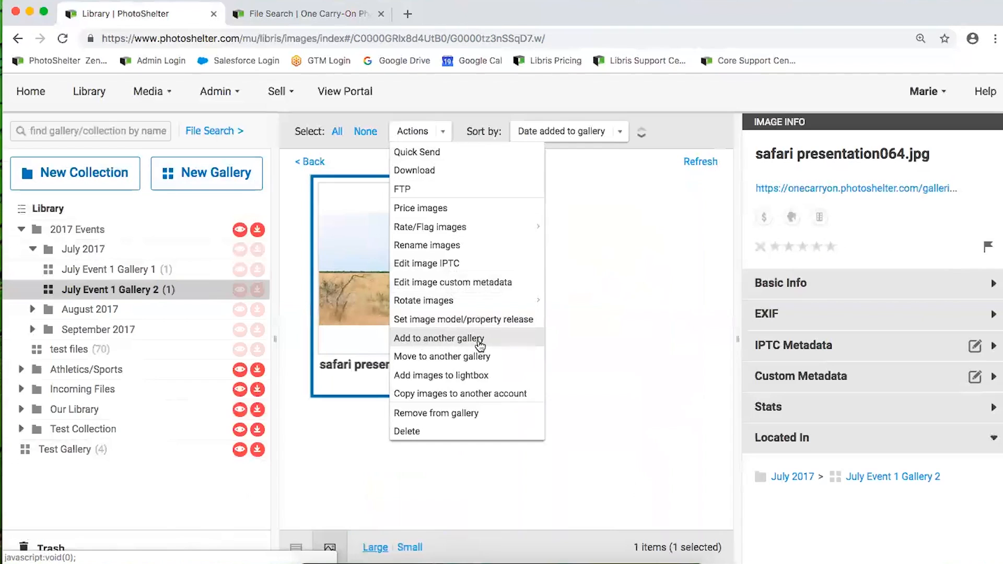
pyautogui.click(438, 339)
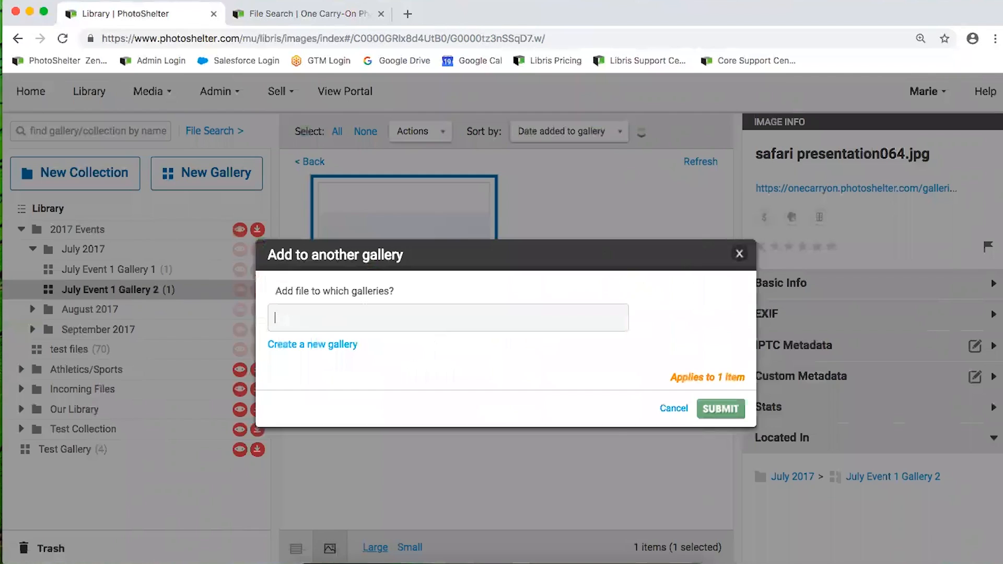
pyautogui.write('st')
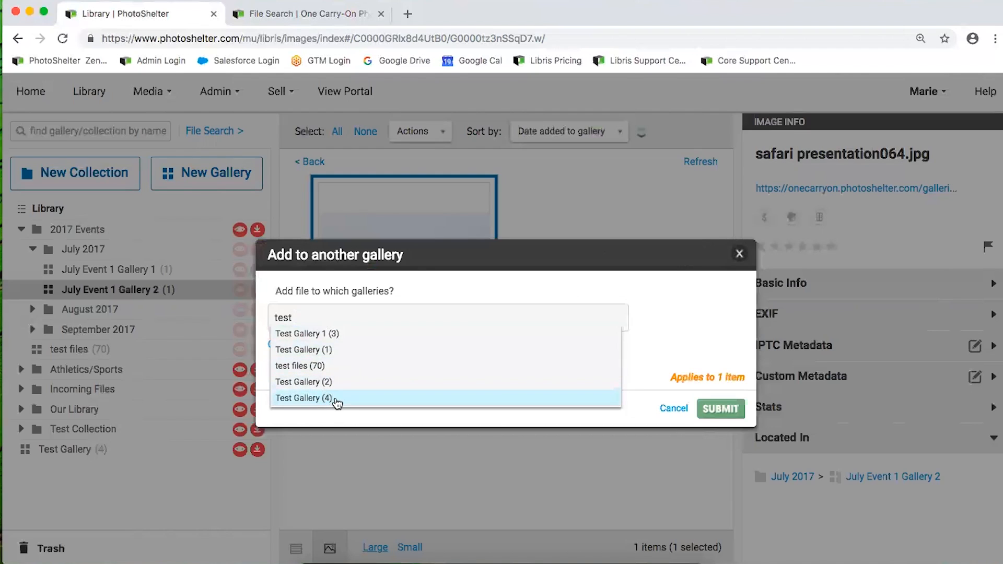
pyautogui.click(311, 399)
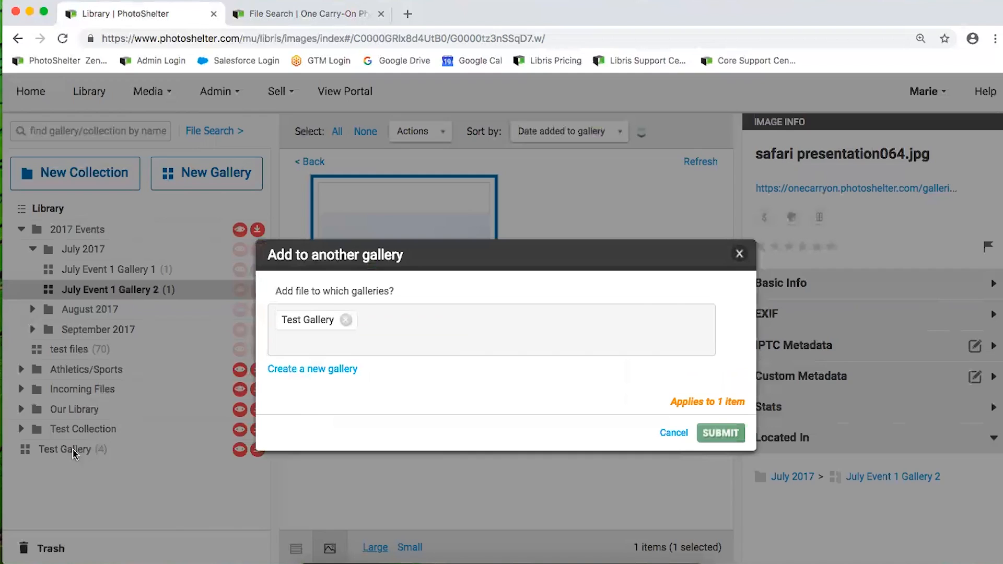
pyautogui.click(721, 433)
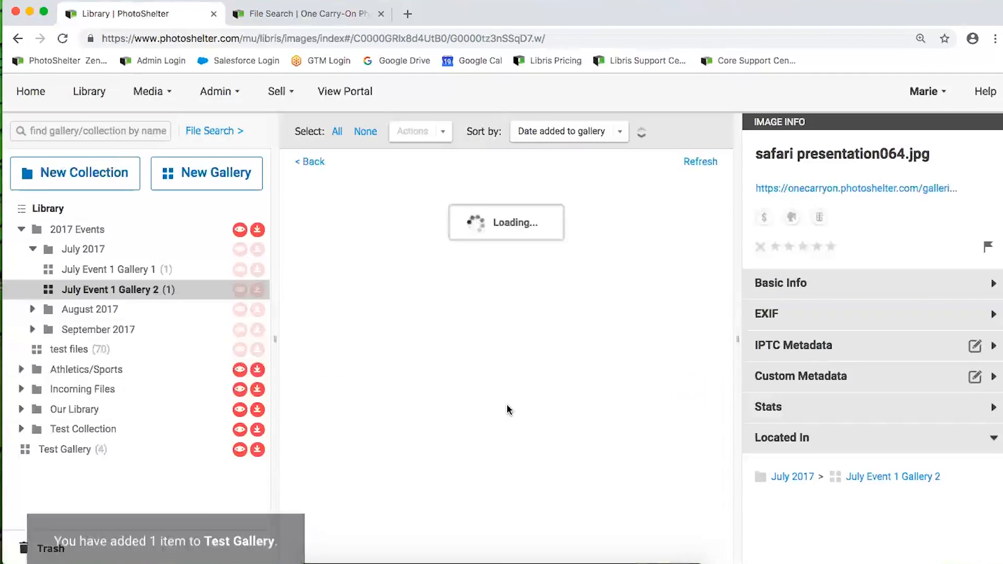
pyautogui.click(62, 38)
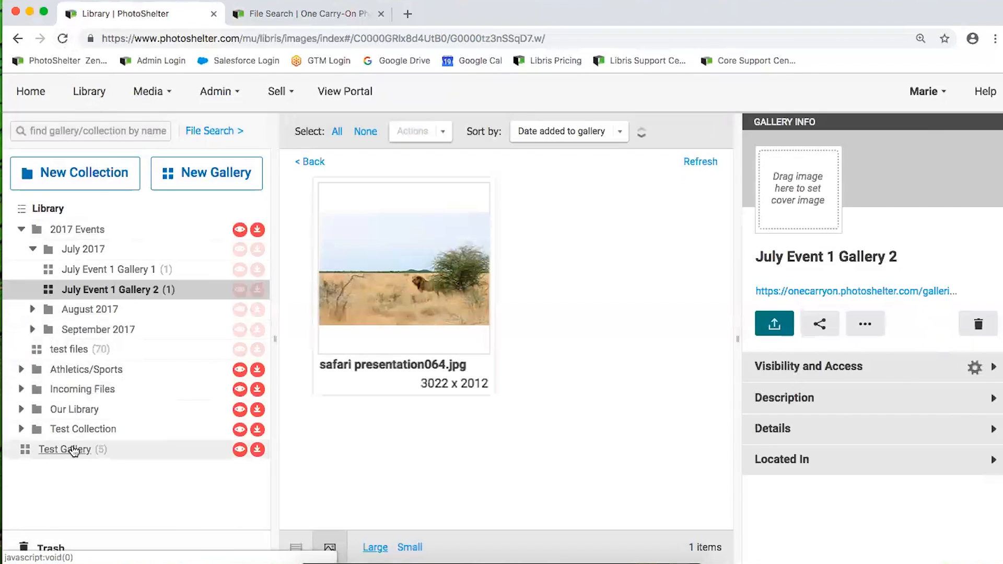
# In Test Gallery, check which galleries the safari image is located in
pyautogui.click(73, 450)
pyautogui.scroll(-6, 512, 367)
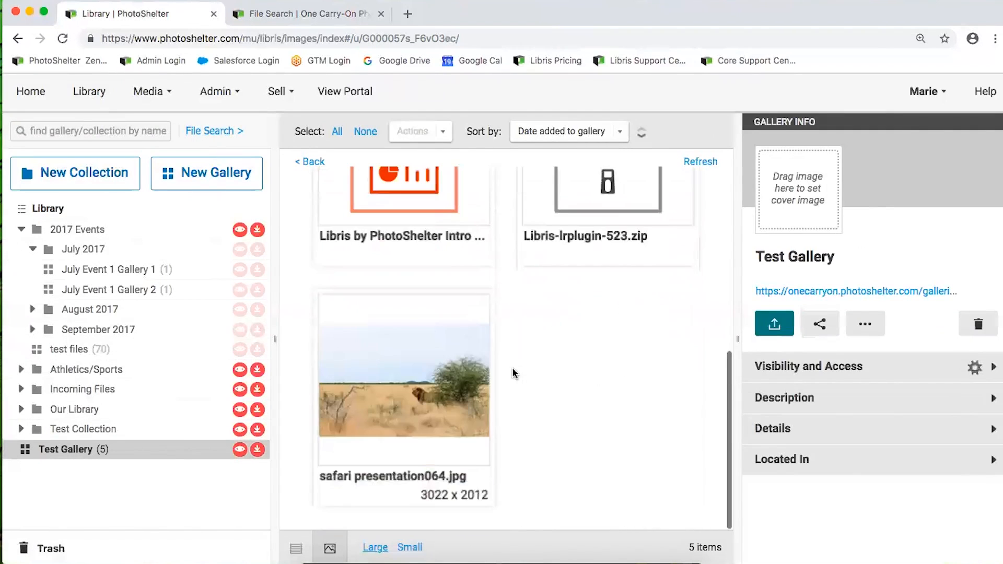
pyautogui.click(357, 372)
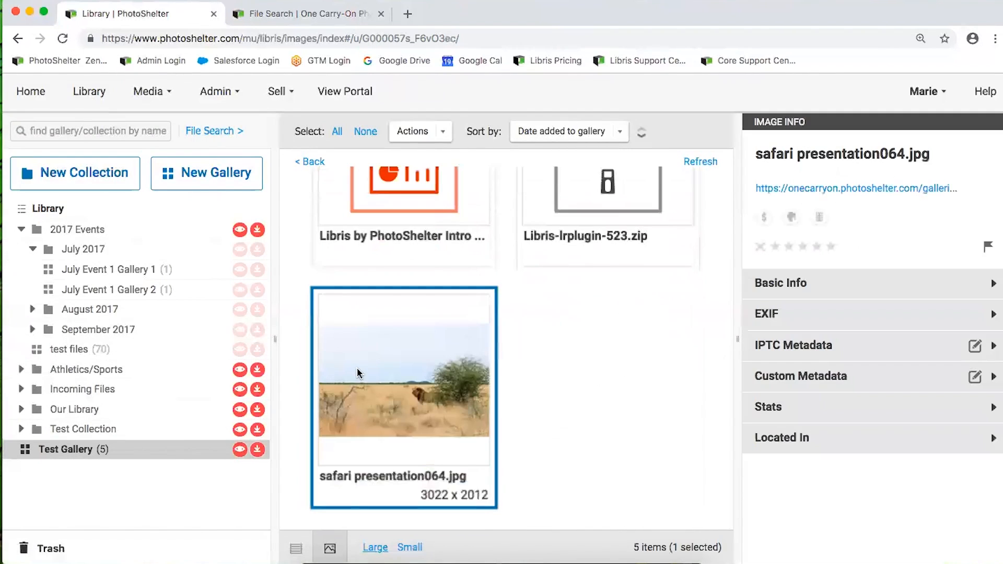
pyautogui.click(842, 448)
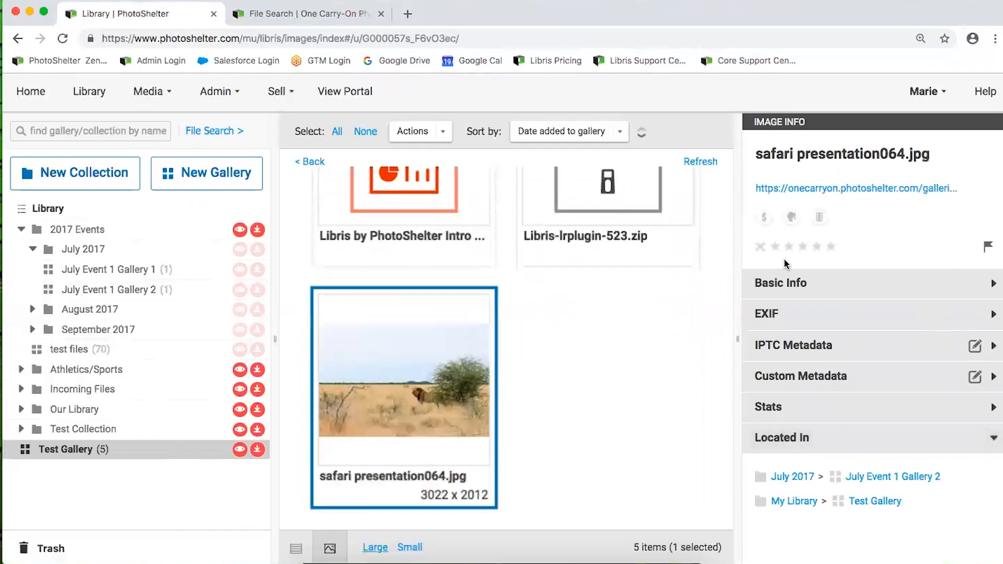
pyautogui.click(832, 346)
pyautogui.click(836, 346)
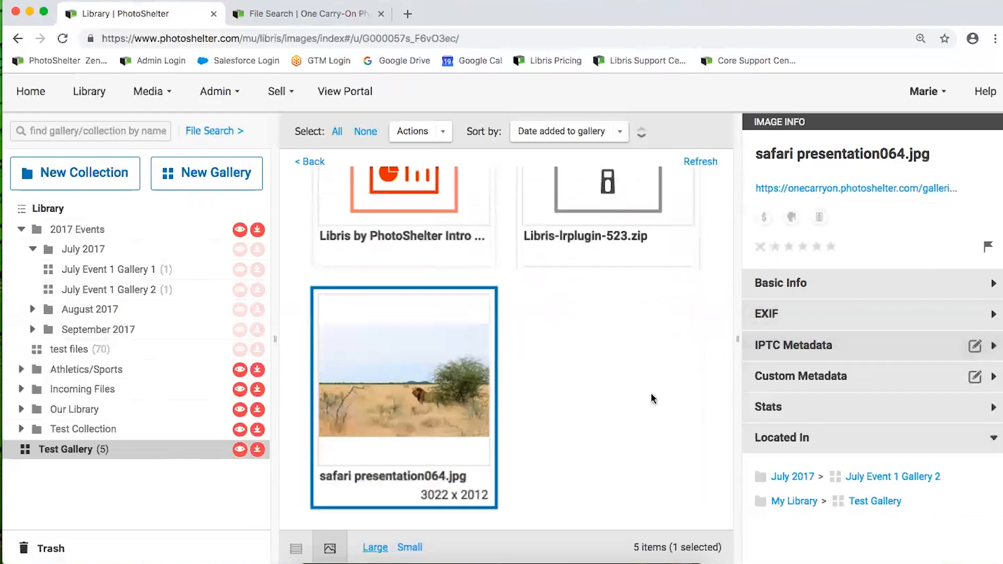
# Follow the July Event 1 Gallery 2 link and select the safari image there
pyautogui.click(874, 479)
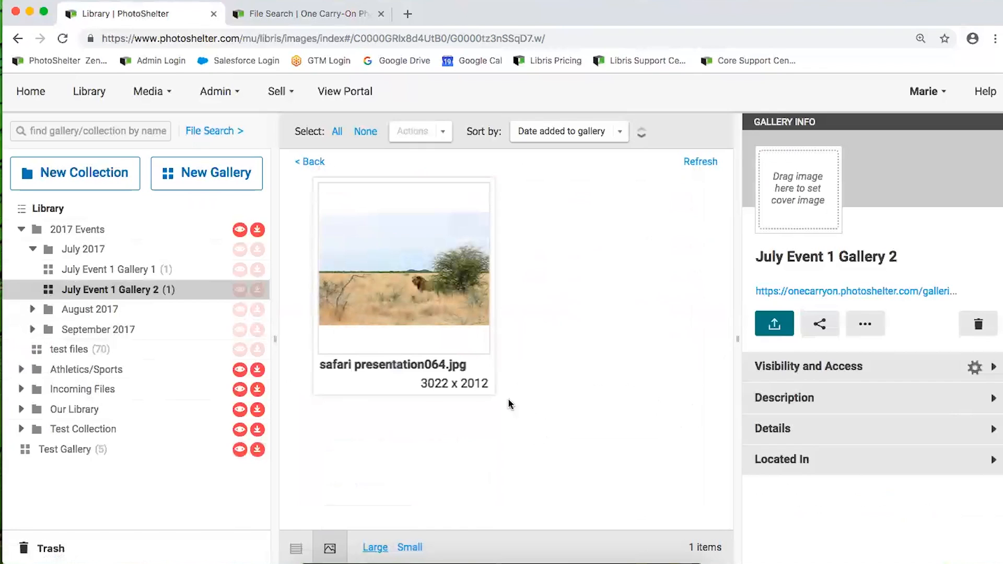
pyautogui.click(833, 465)
pyautogui.click(486, 330)
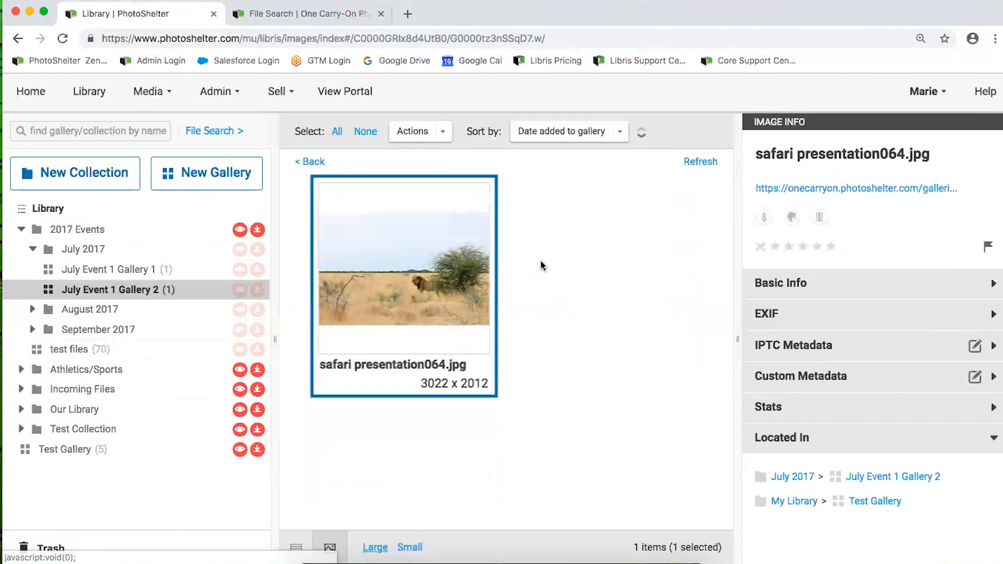
# Remove the safari image from July Event 1 Gallery 2, then return to Test Gallery
pyautogui.click(444, 135)
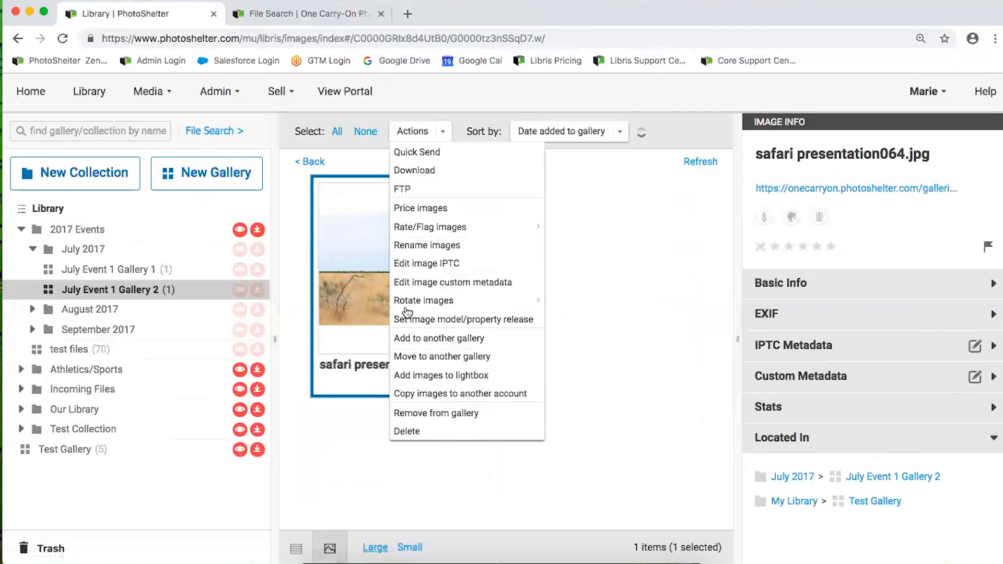
pyautogui.click(459, 416)
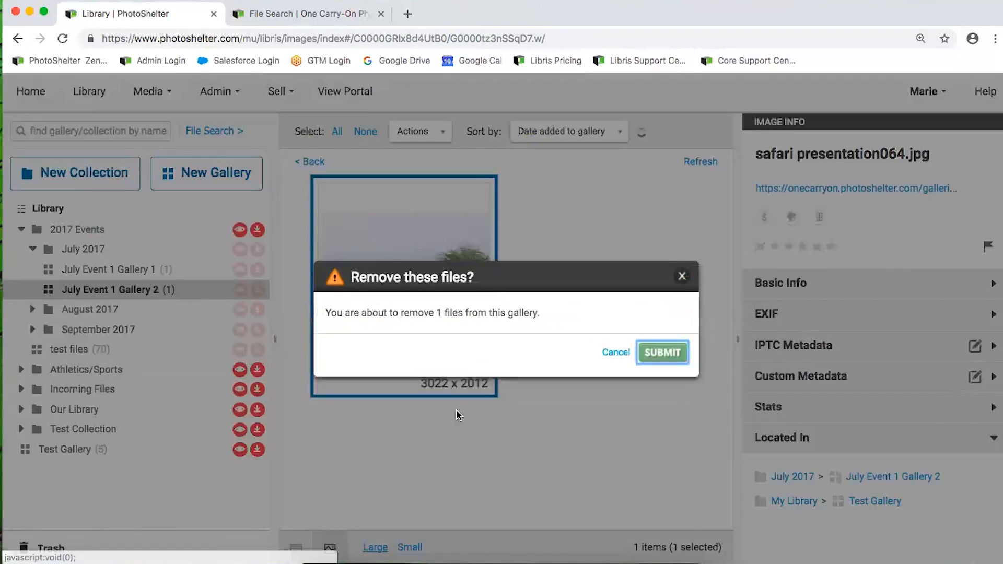
pyautogui.moveTo(322, 311); pyautogui.dragTo(531, 314)
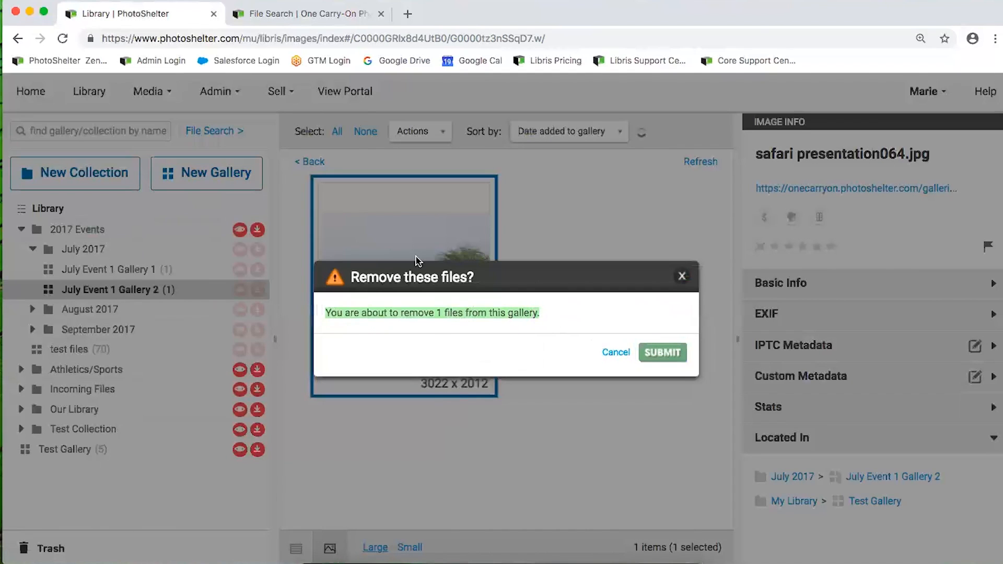
pyautogui.click(673, 353)
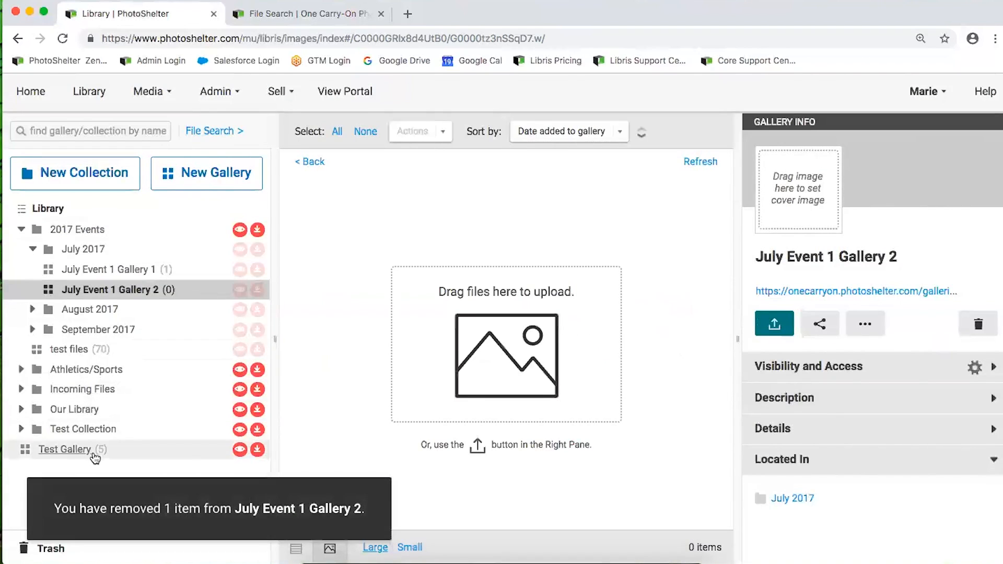
pyautogui.click(65, 450)
pyautogui.scroll(-5, 374, 406)
# Check Trash and the emptied July Event 1 Gallery 2, confirm Test Gallery's 5 files, then return to the One Carry-On Photos search page
pyautogui.click(380, 415)
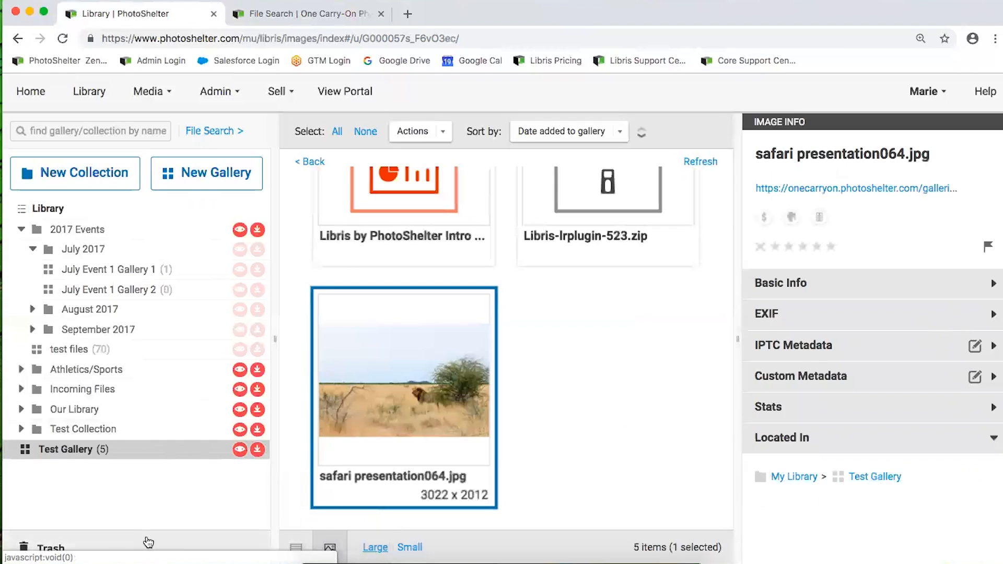
pyautogui.click(102, 553)
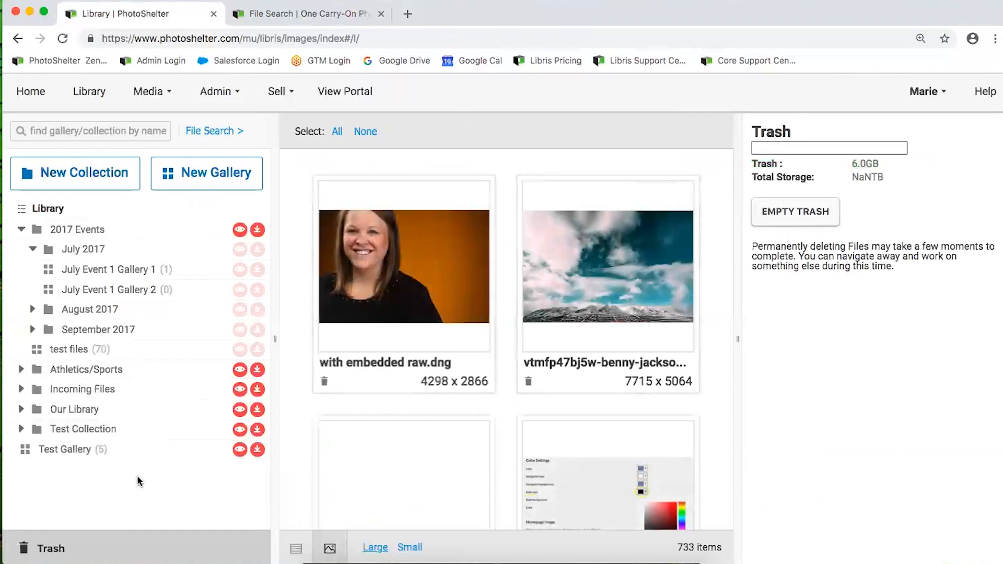
pyautogui.click(72, 289)
pyautogui.click(86, 454)
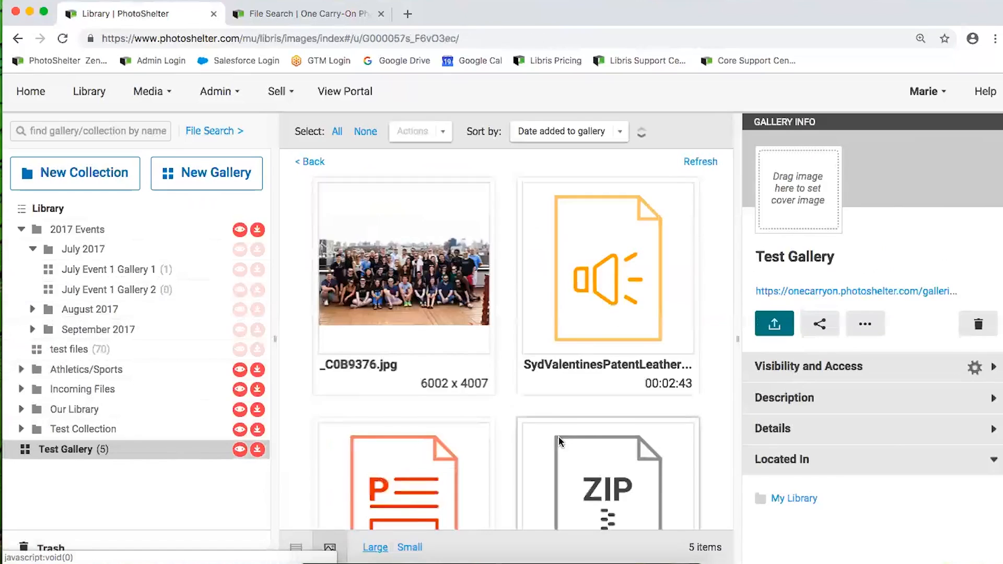
pyautogui.scroll(-5, 567, 431)
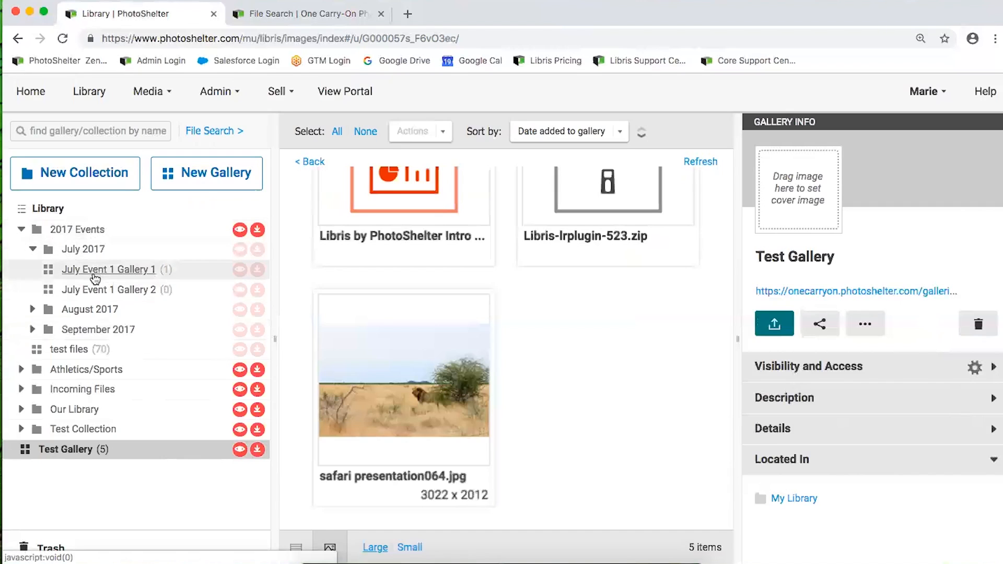
pyautogui.click(272, 15)
pyautogui.scroll(1, 340, 230)
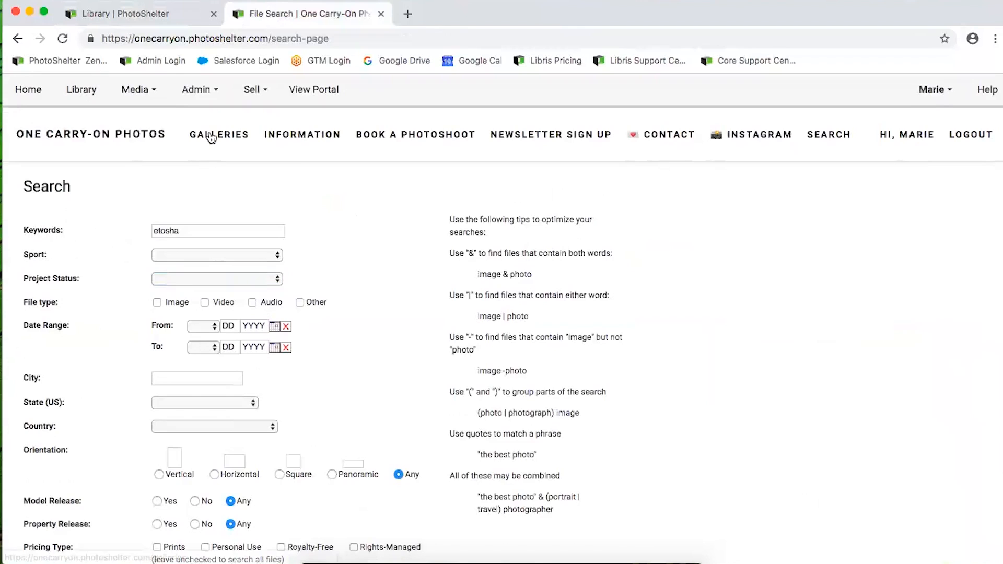
# Load the One Carry-On Photos galleries page, then go back to the Library tab showing Test Gallery
pyautogui.click(214, 139)
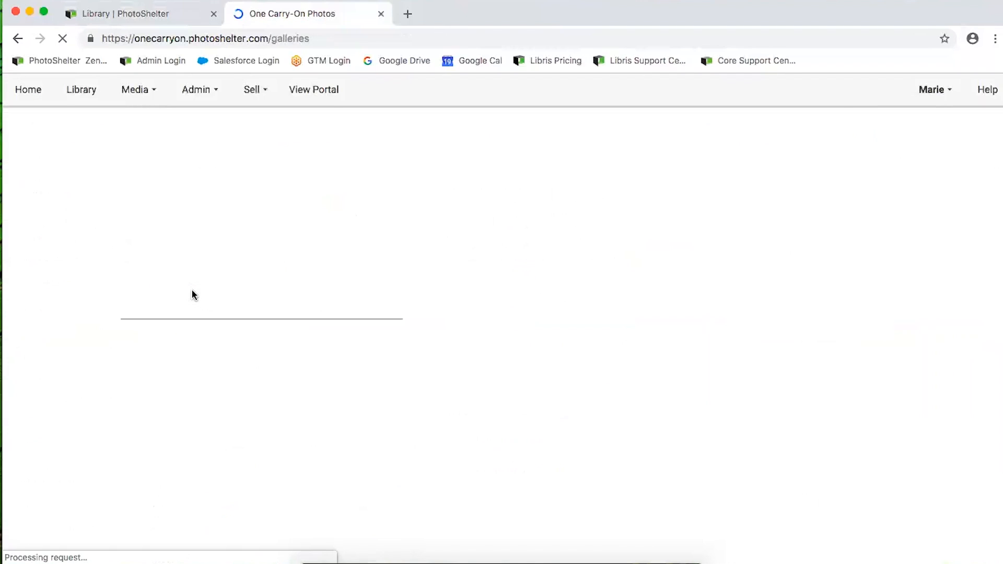
pyautogui.click(142, 14)
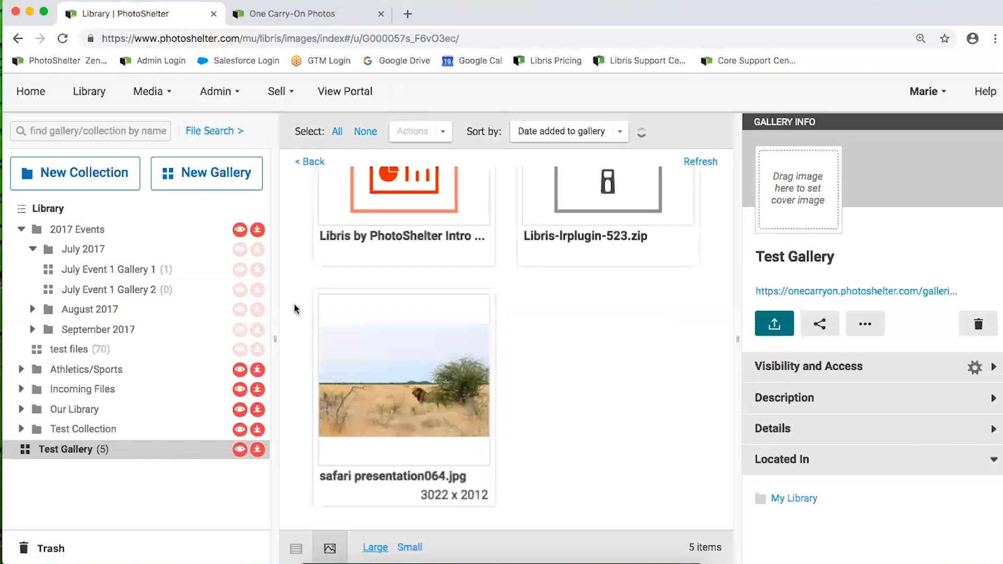
pyautogui.moveTo(264, 233)
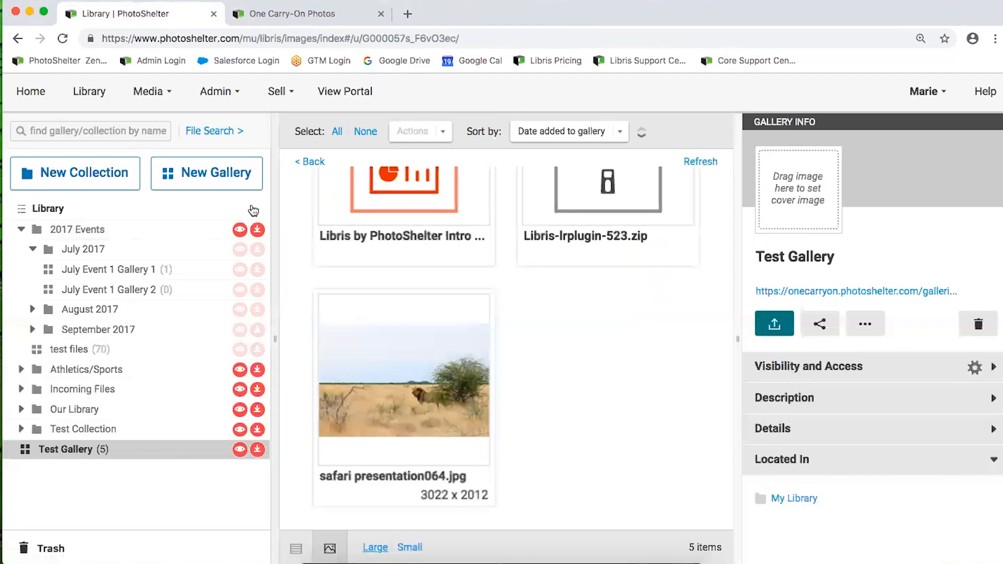
pyautogui.moveTo(235, 269)
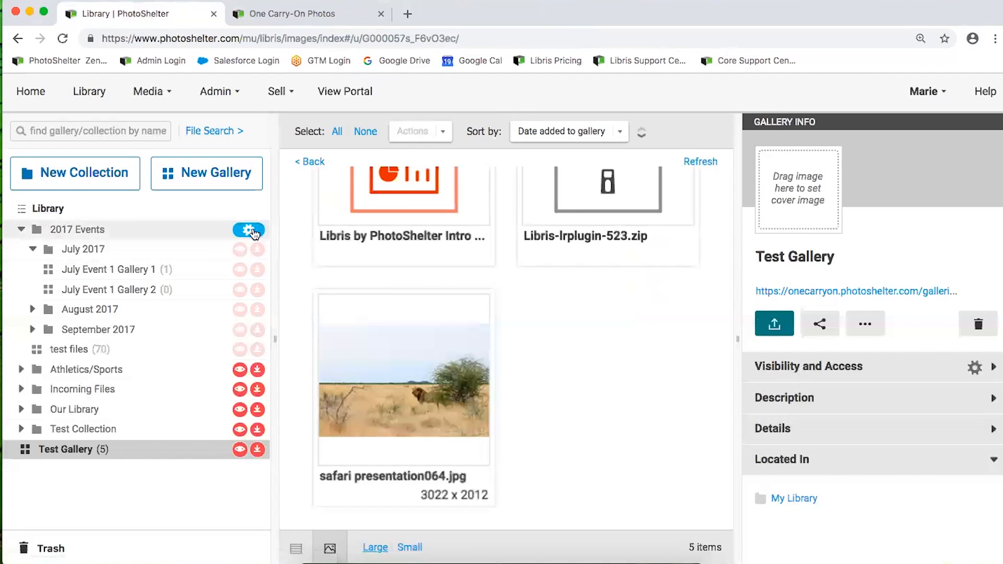
pyautogui.moveTo(263, 277)
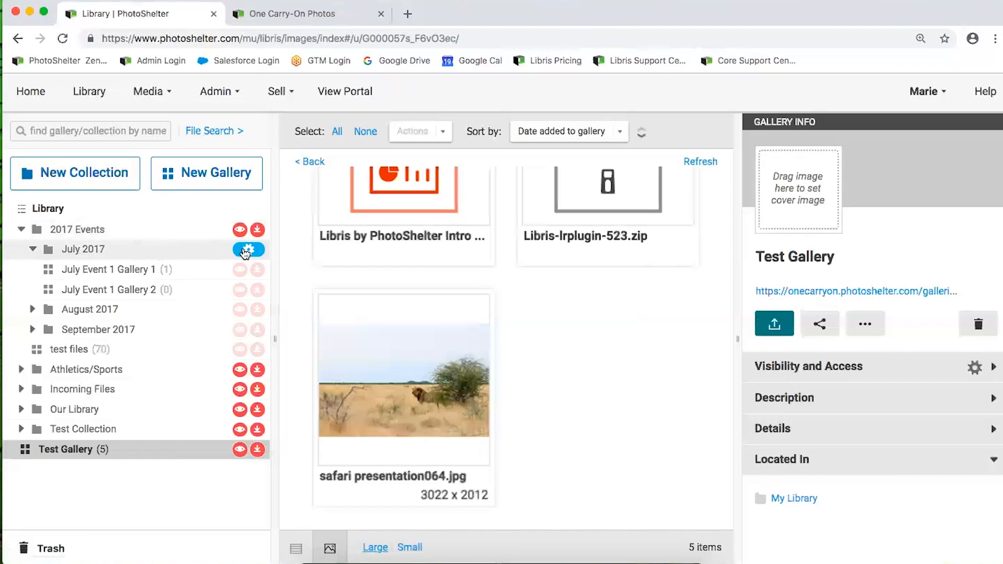
pyautogui.click(250, 250)
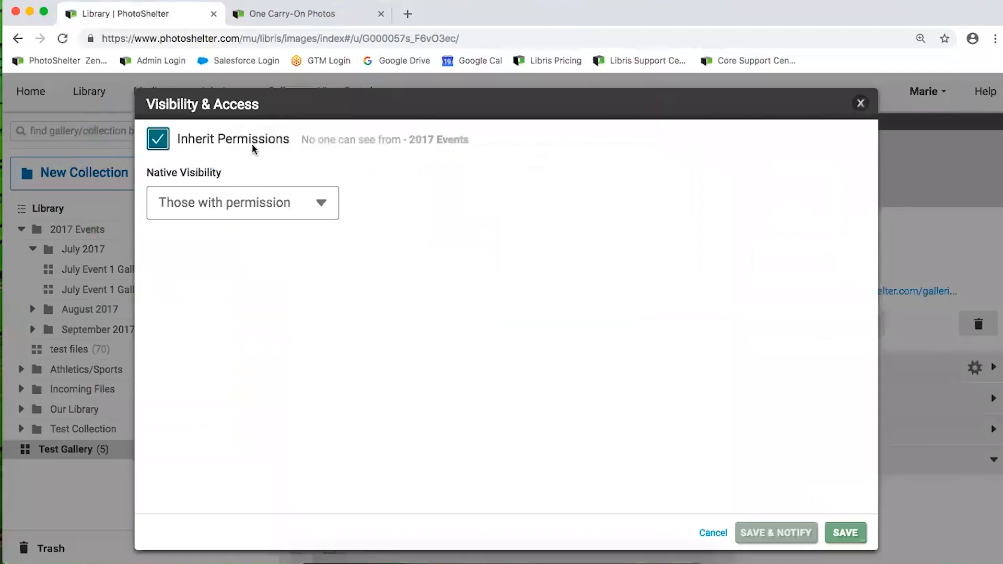
pyautogui.moveTo(177, 138); pyautogui.dragTo(474, 156)
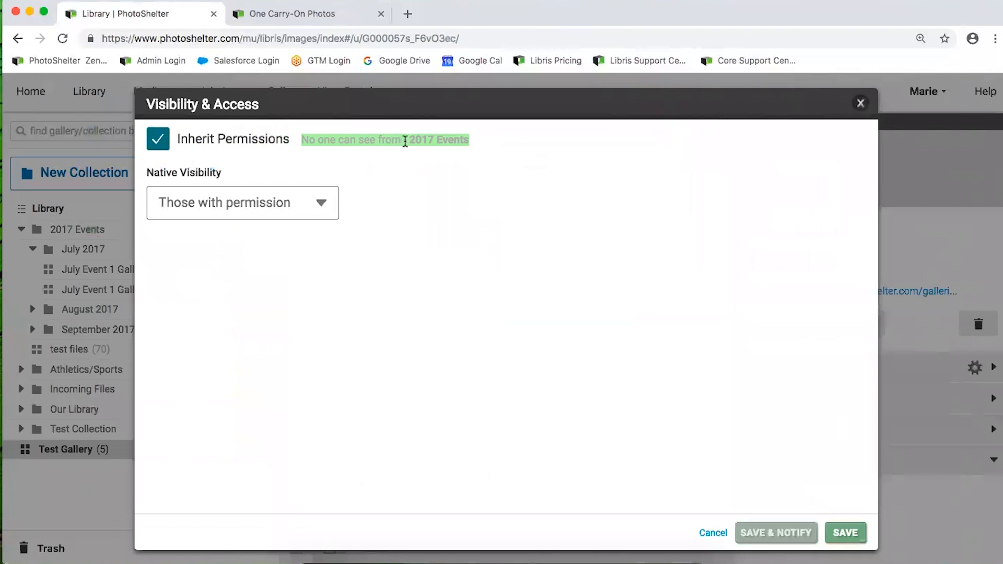
pyautogui.click(516, 225)
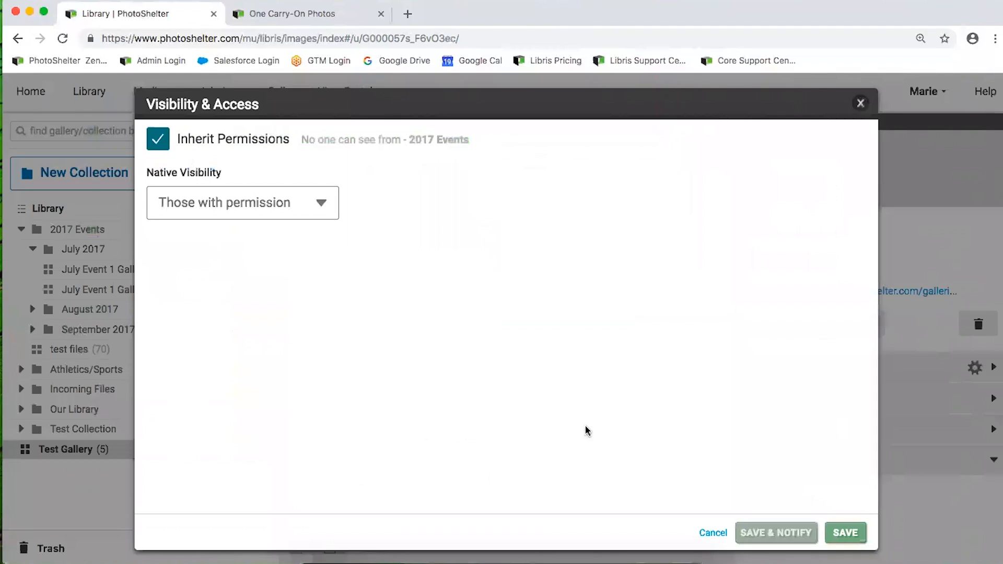
pyautogui.click(713, 534)
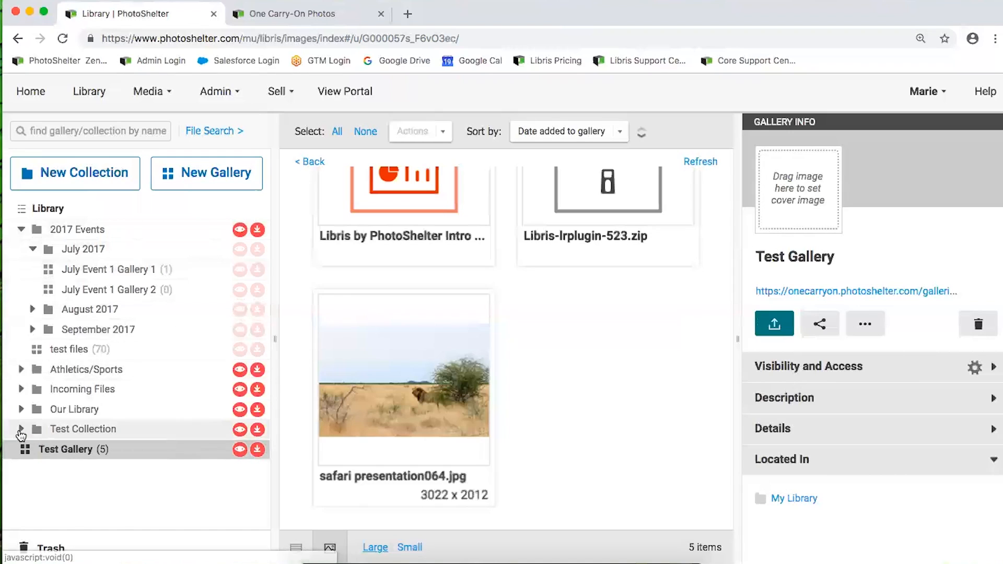
# Drag Test Gallery into Test Collection and expand Test Collection to show it nested
pyautogui.moveTo(71, 450); pyautogui.dragTo(100, 436)
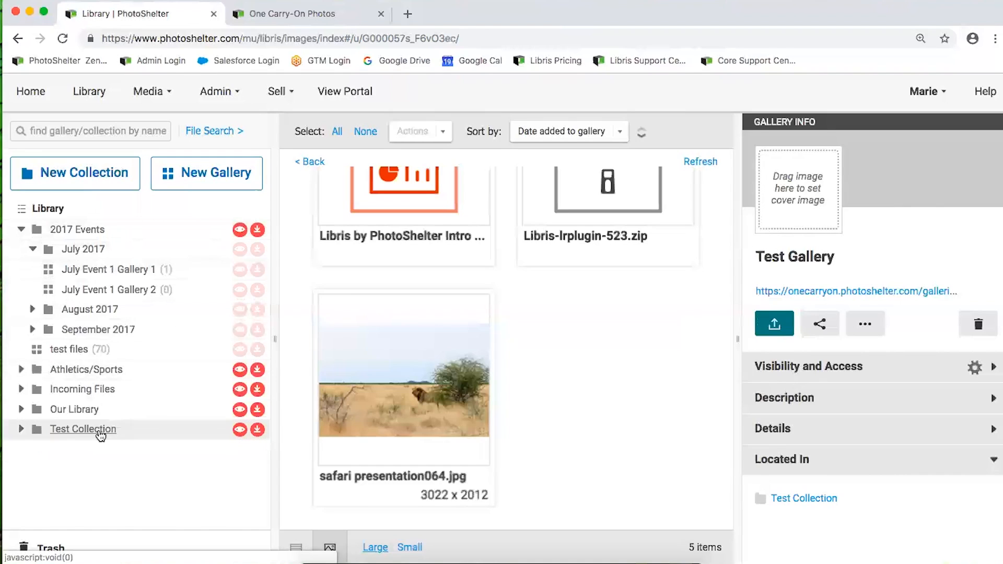
pyautogui.click(21, 429)
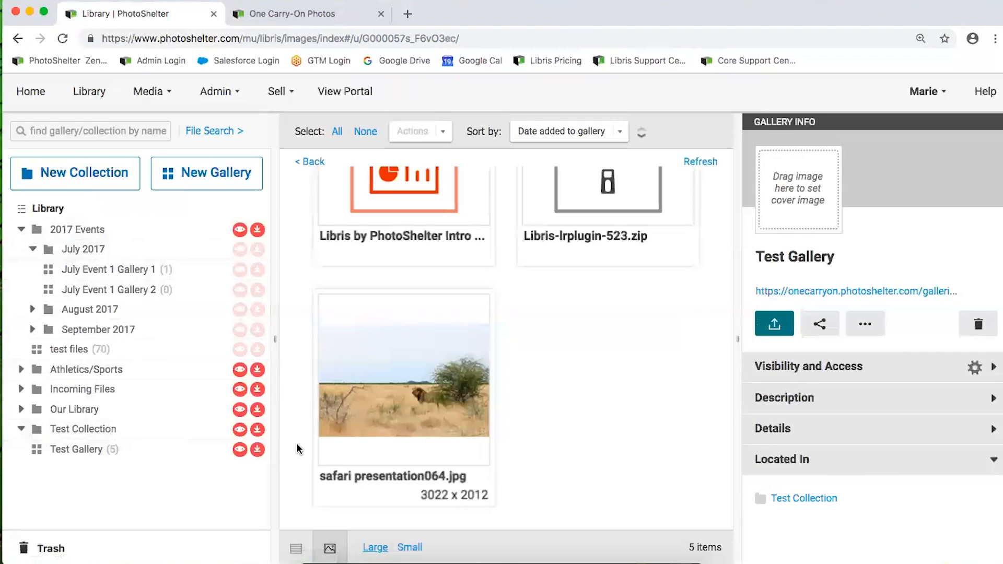
pyautogui.moveTo(257, 437)
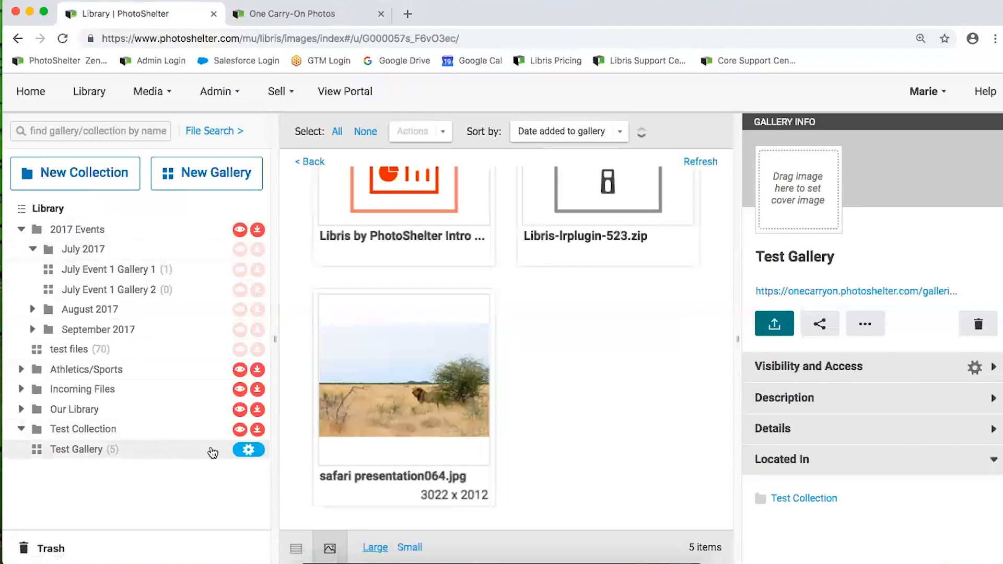
# Turn on Inherit Permissions in Test Gallery's Visibility & Access settings and save
pyautogui.click(251, 450)
pyautogui.click(158, 140)
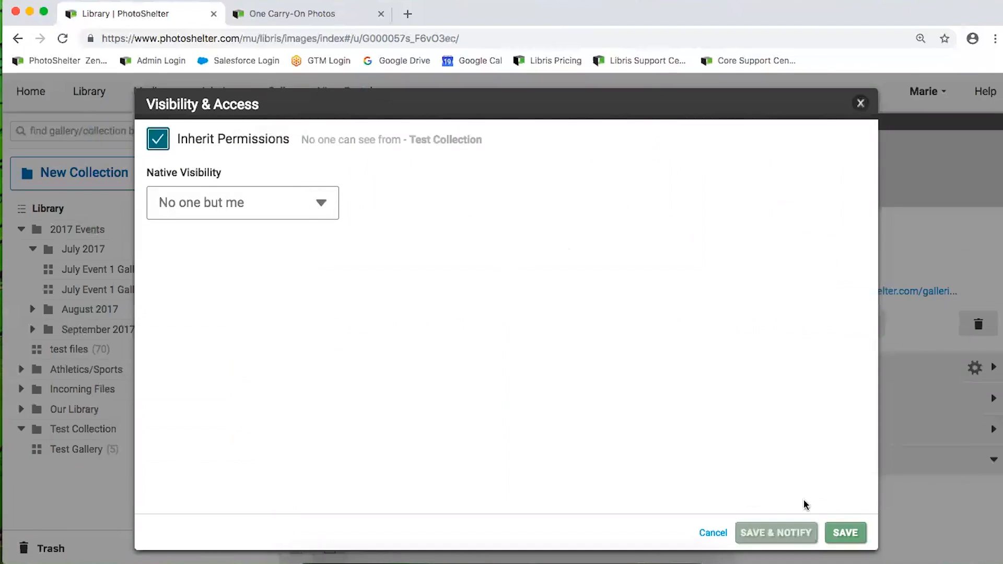
pyautogui.click(842, 532)
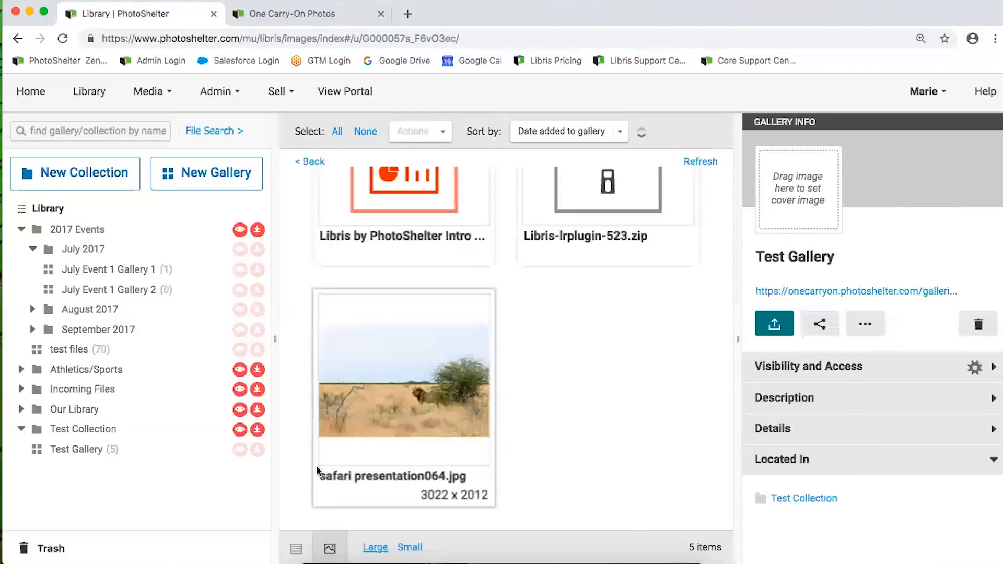
# Change Test Collection's Native Visibility from only me to 'Those with permission' and save
pyautogui.click(179, 430)
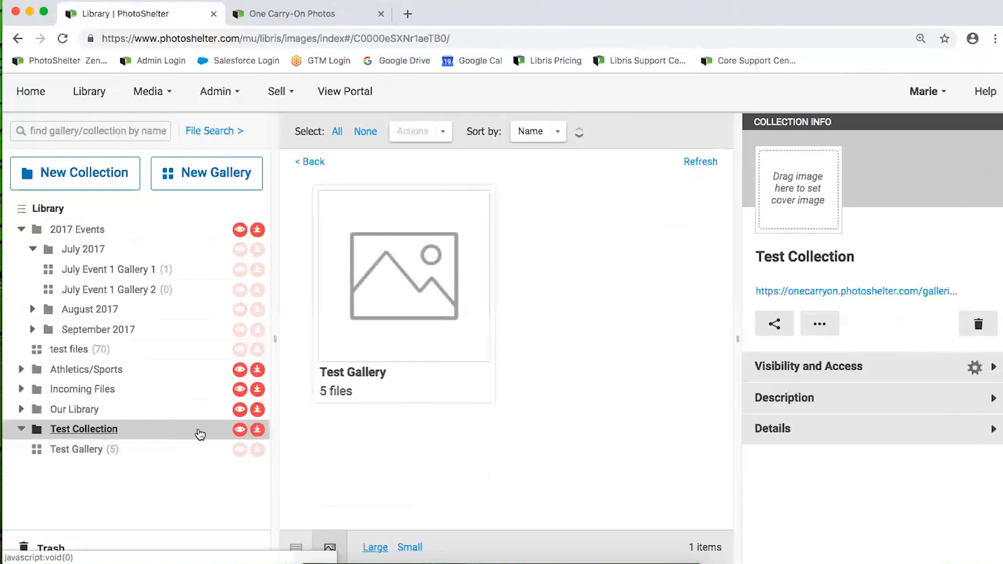
pyautogui.click(243, 432)
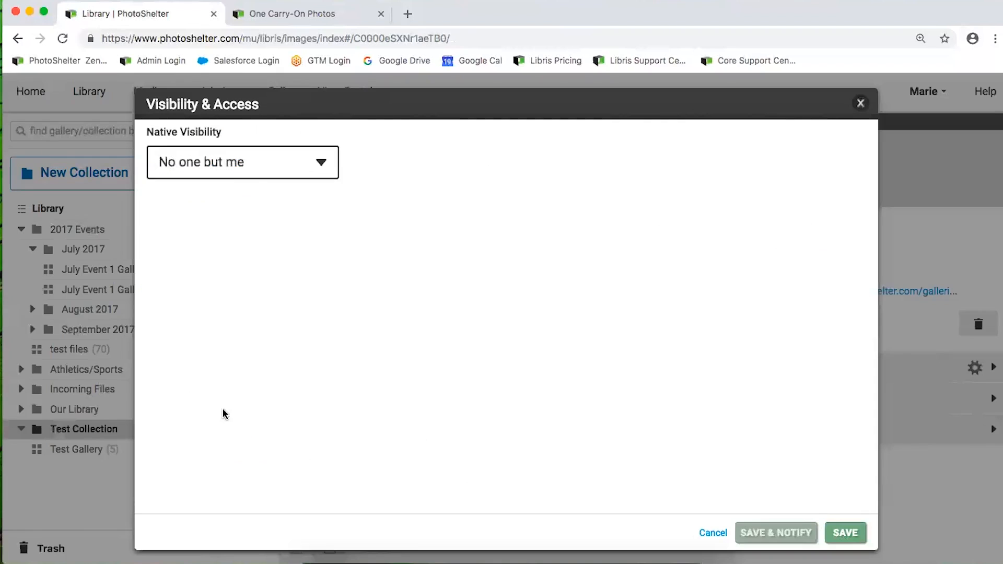
pyautogui.click(244, 162)
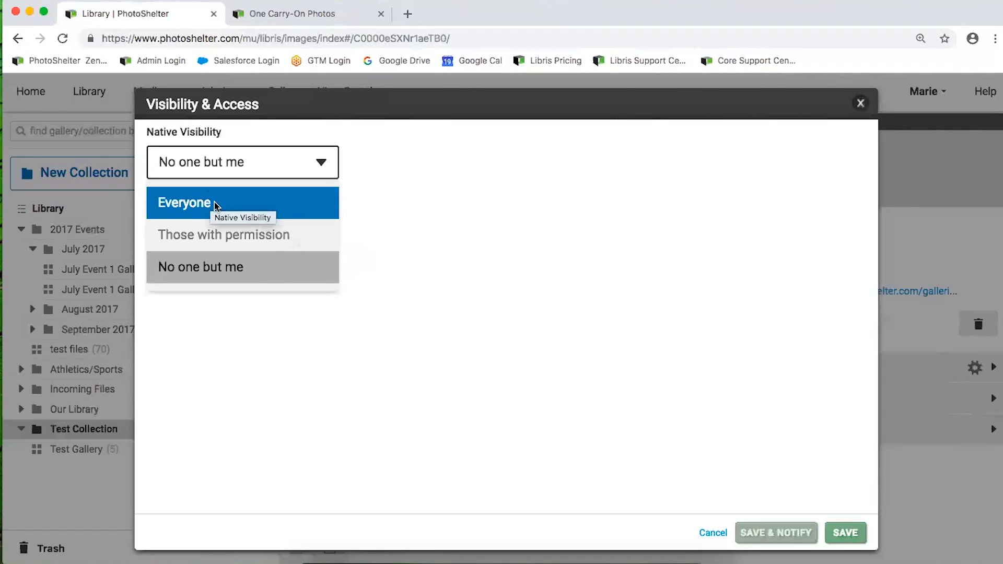
pyautogui.click(233, 234)
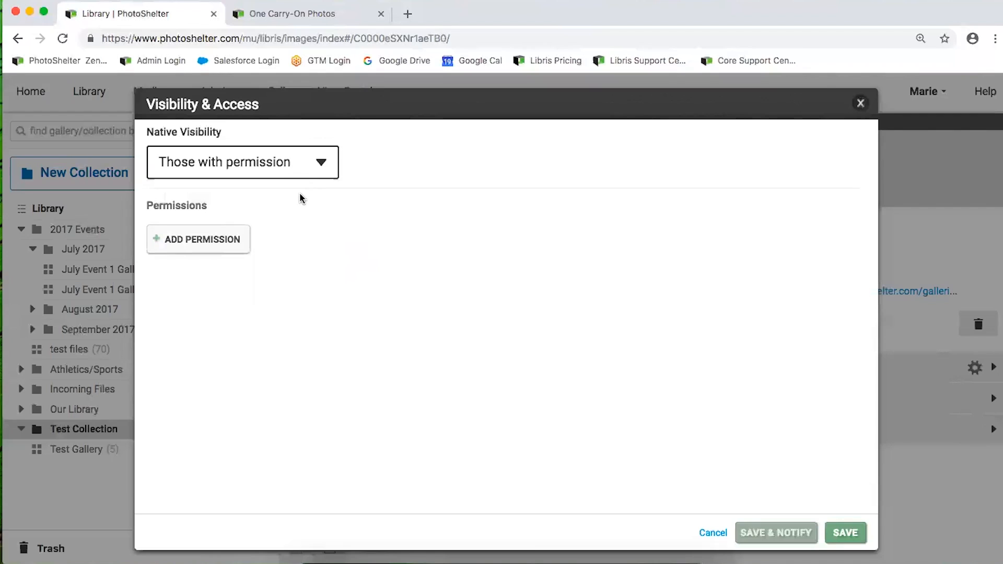
pyautogui.click(846, 532)
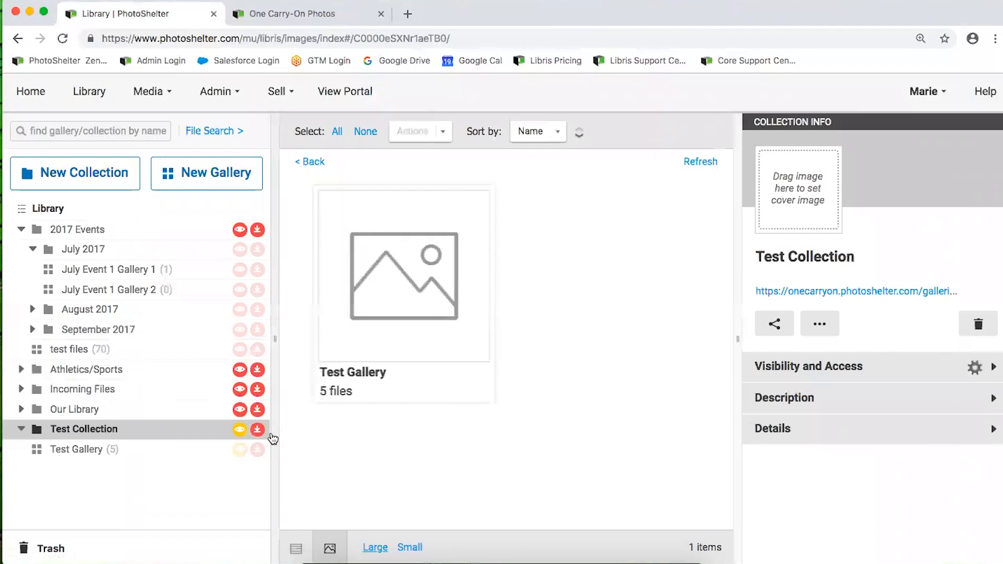
# Add a new Password-type permission entry to Test Collection's Visibility & Access settings
pyautogui.moveTo(261, 432)
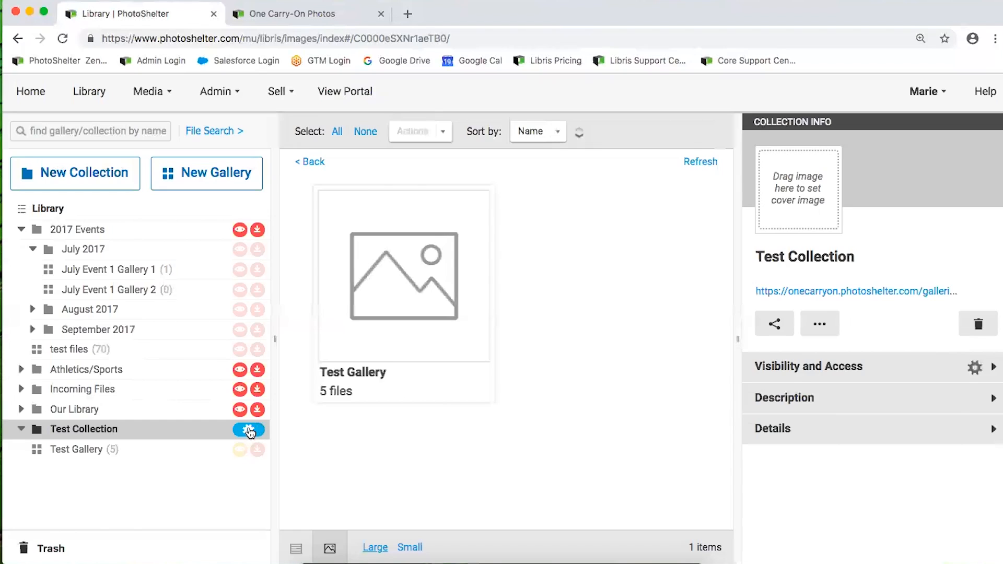
pyautogui.click(250, 431)
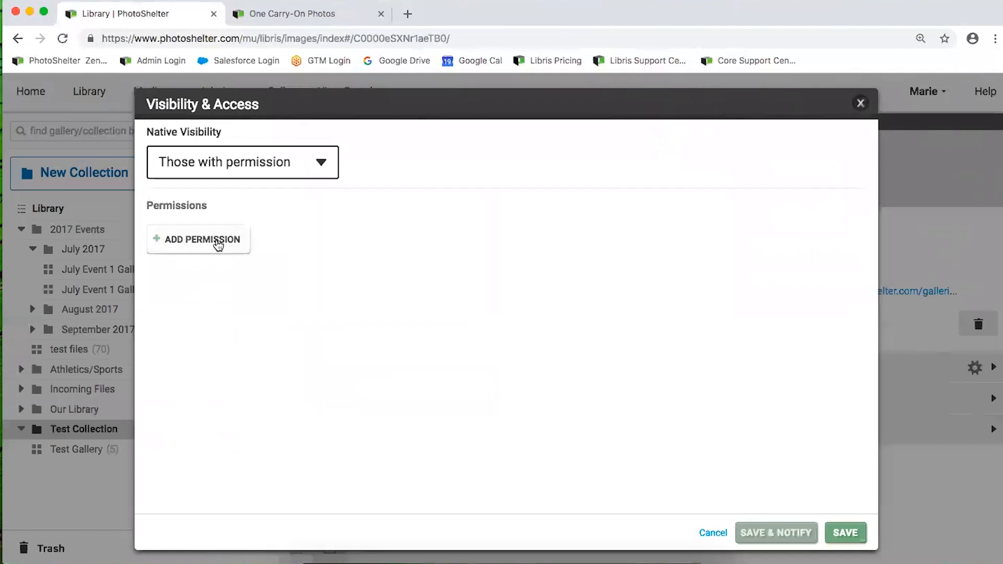
pyautogui.click(181, 240)
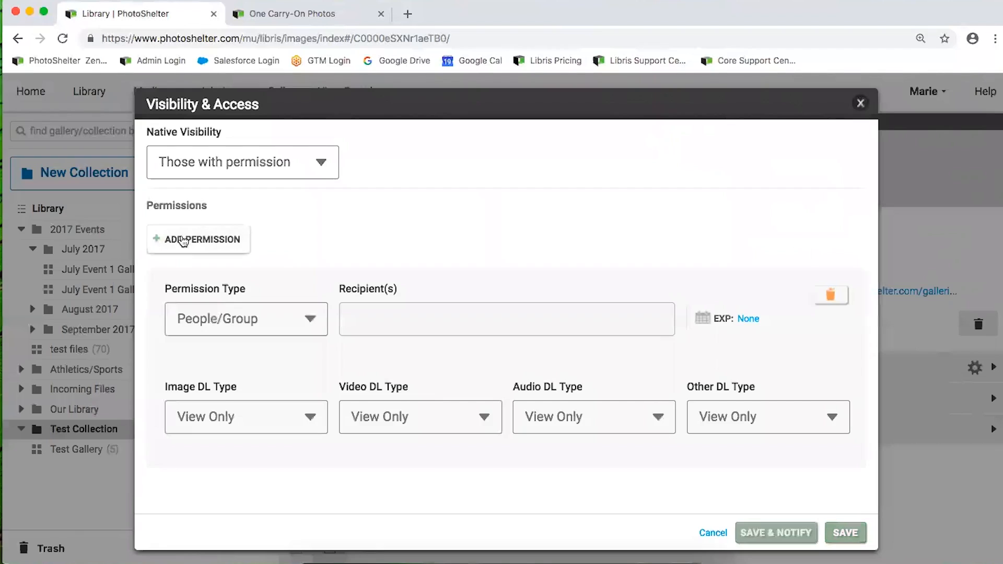
pyautogui.click(252, 322)
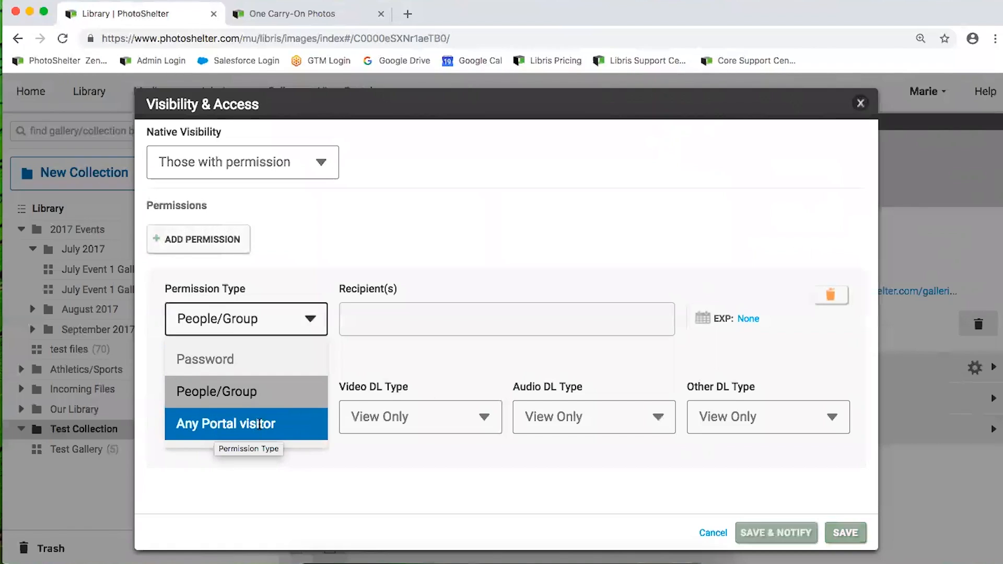
pyautogui.click(202, 359)
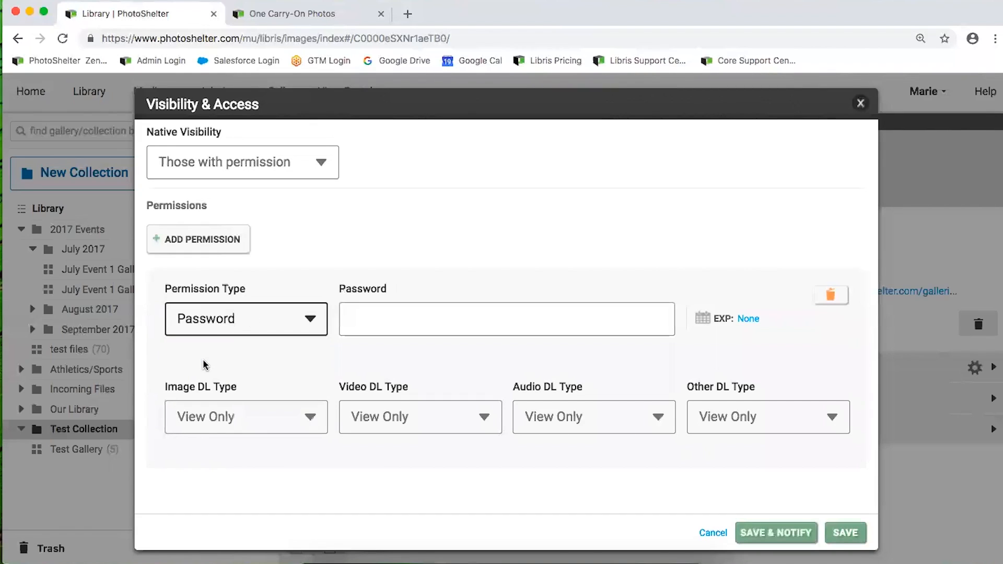
# Enter the access password and remove the expiration date so EXP reads None
pyautogui.click(370, 323)
pyautogui.click(370, 323)
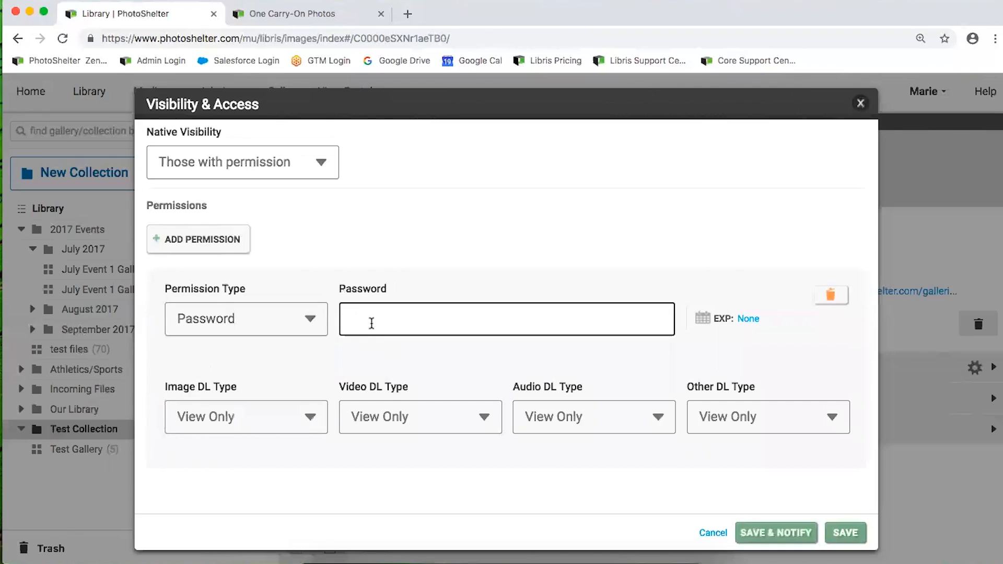
pyautogui.write('abc123')
pyautogui.click(705, 318)
pyautogui.click(747, 319)
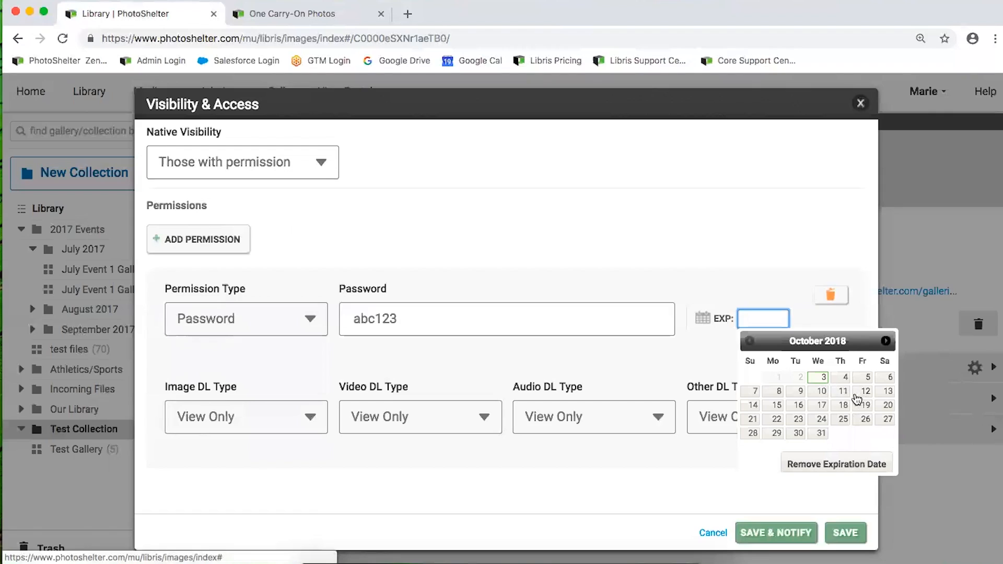
pyautogui.click(868, 377)
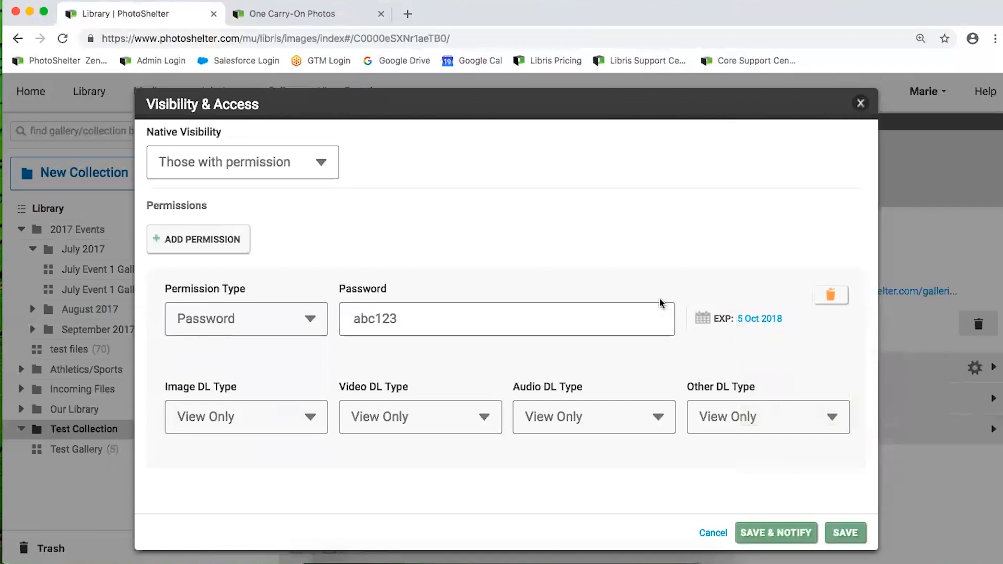
pyautogui.click(756, 320)
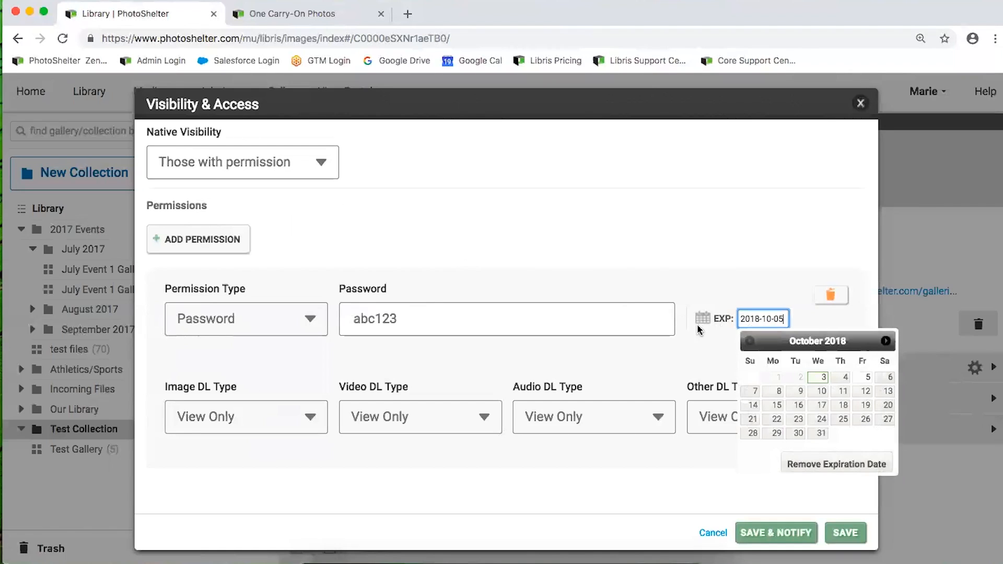
pyautogui.click(847, 465)
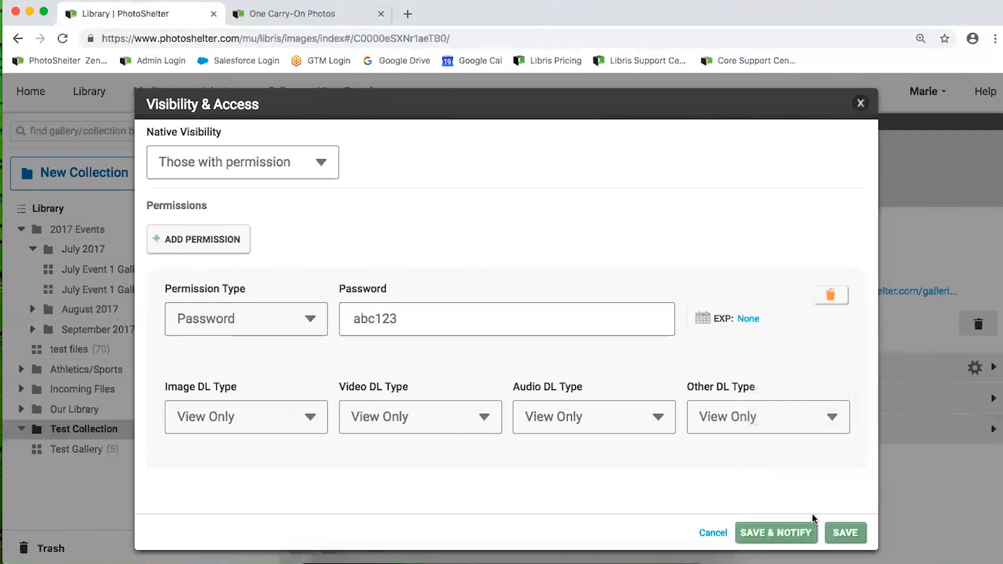
# Save the Password permission, reopen Test Collection's settings and show the Image DL Type sizes
pyautogui.click(845, 532)
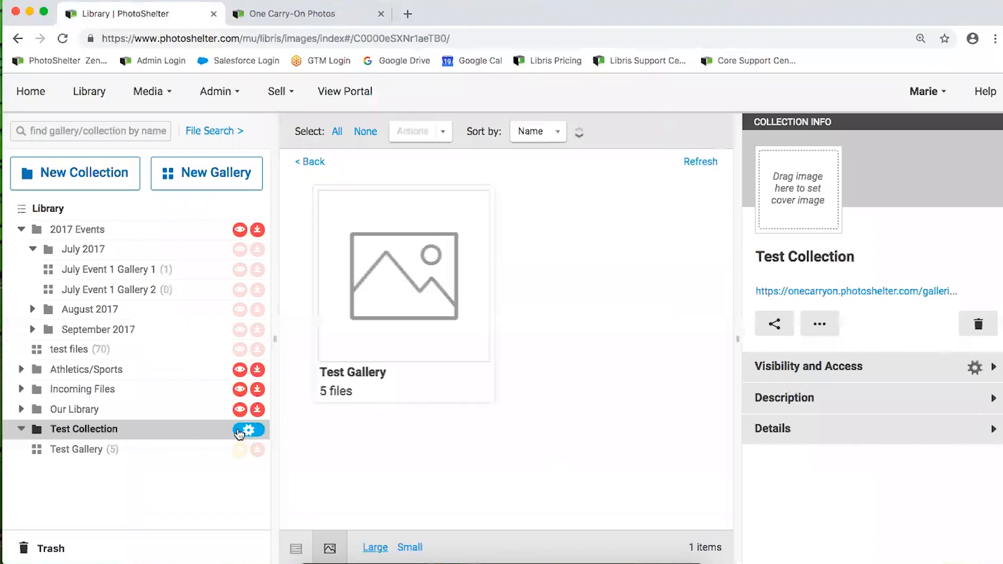
pyautogui.click(245, 431)
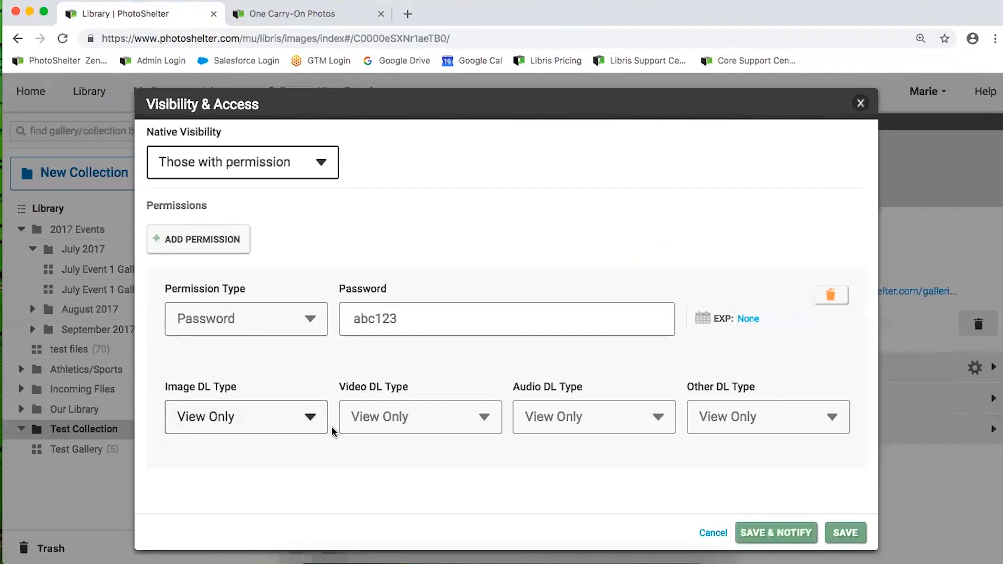
pyautogui.click(845, 532)
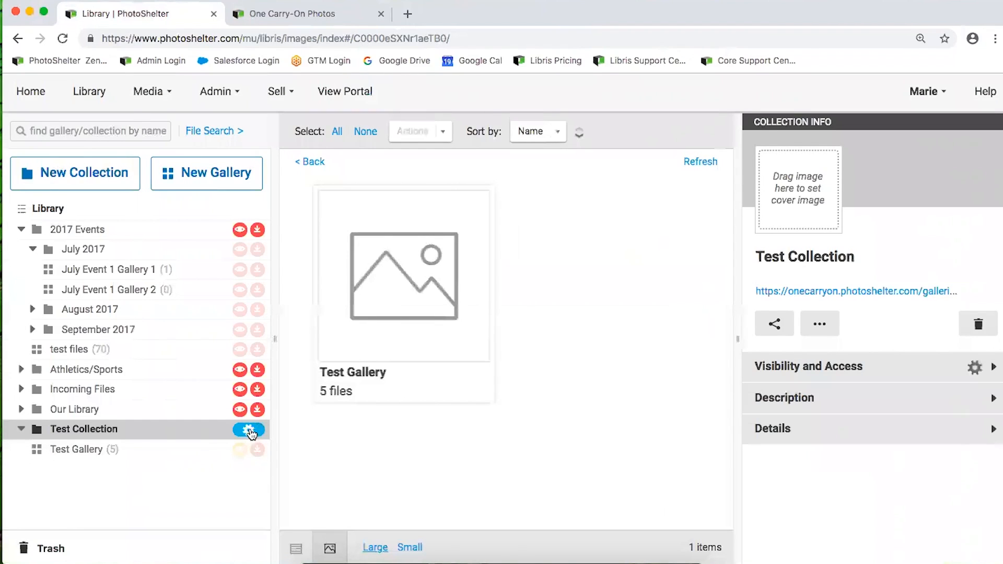
pyautogui.click(251, 433)
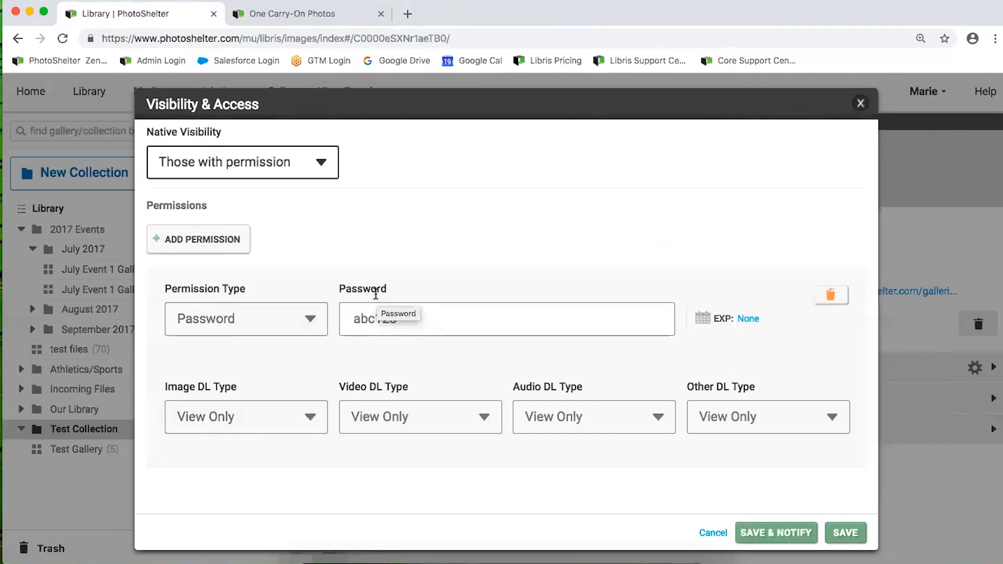
pyautogui.click(310, 417)
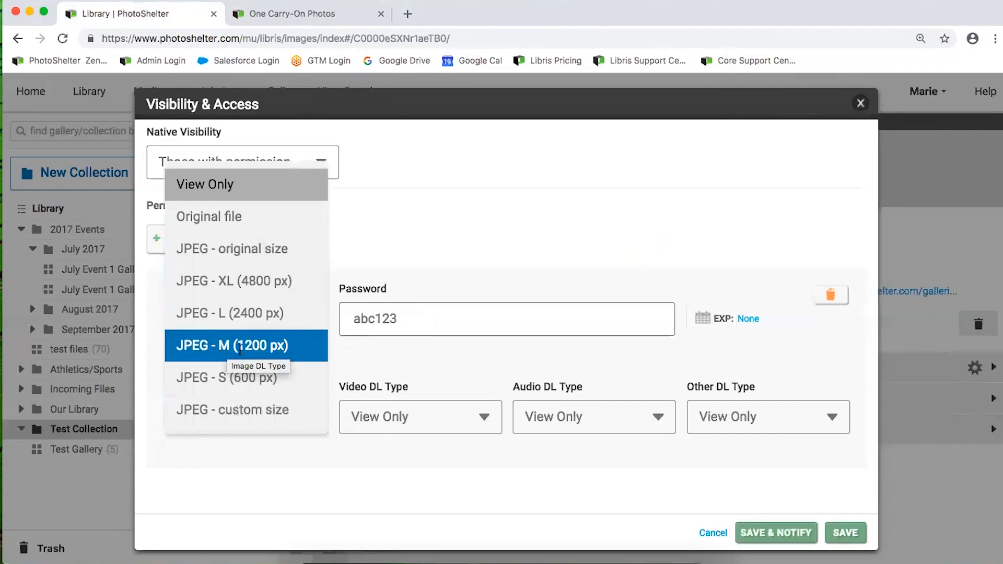
# Set Image DL Type to JPEG - M (1200 px), keeping video, audio and other types View Only
pyautogui.click(222, 356)
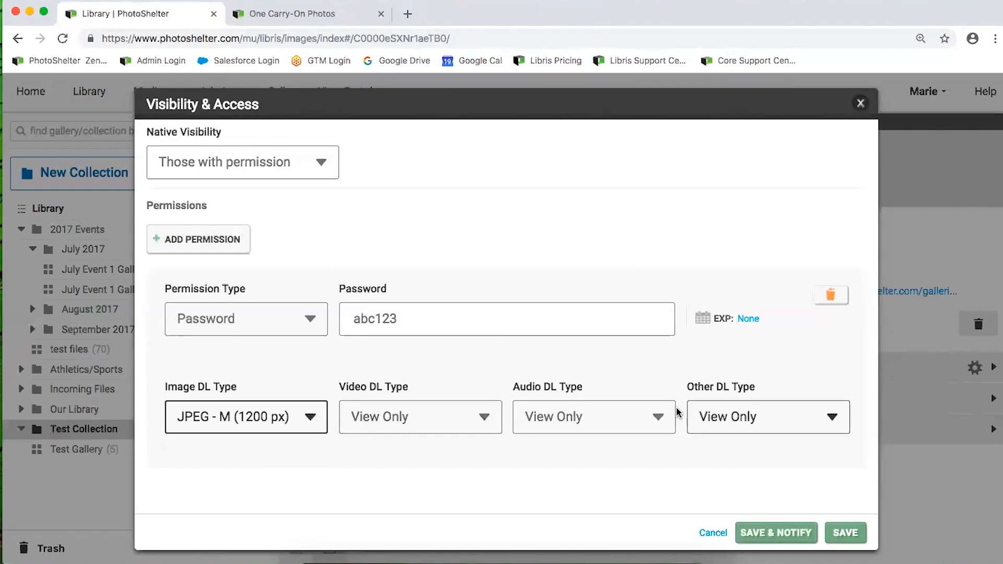
pyautogui.click(466, 416)
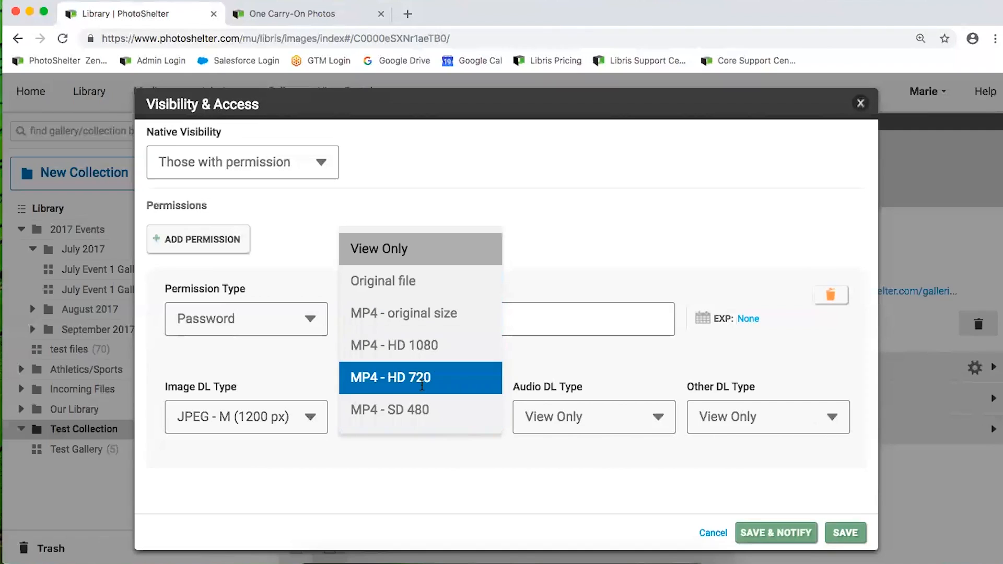
pyautogui.click(428, 444)
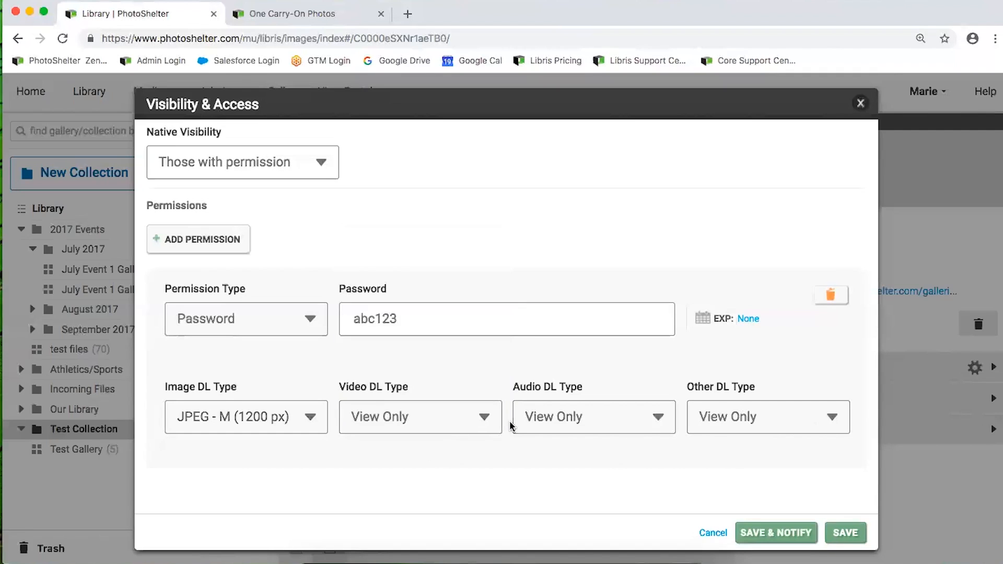
pyautogui.click(535, 416)
pyautogui.click(745, 413)
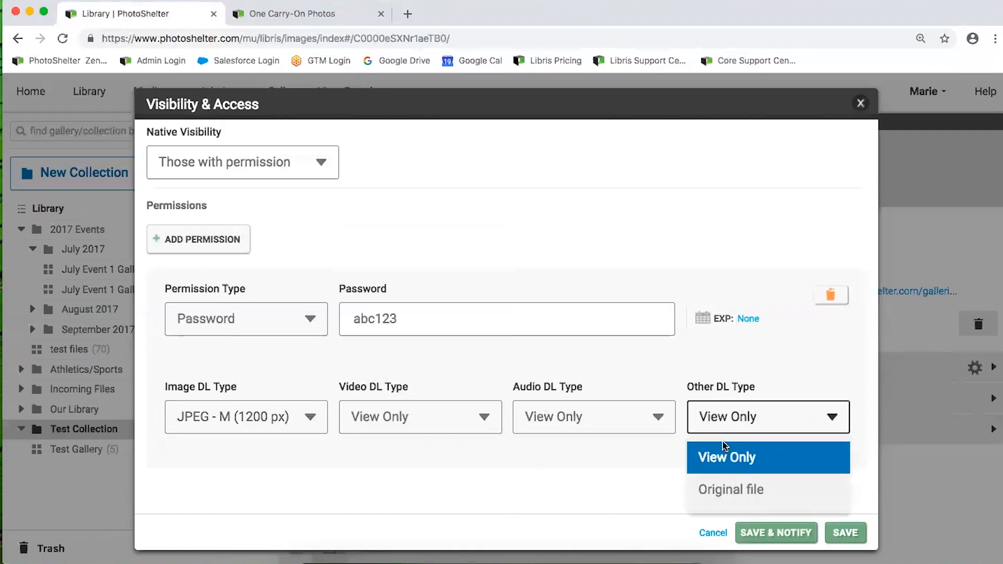
pyautogui.click(601, 470)
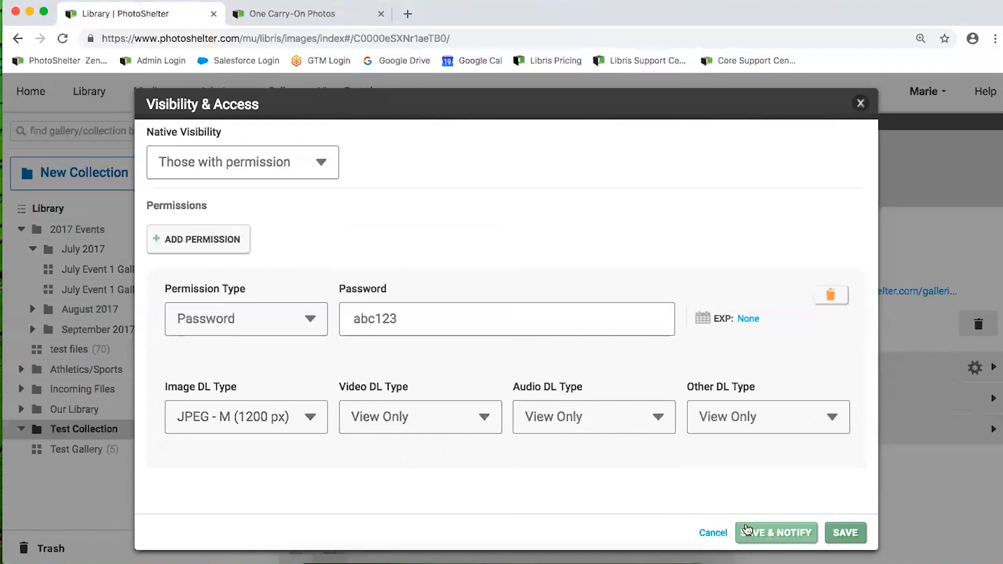
# Save and notify, choosing to email the password to two recipients
pyautogui.click(762, 534)
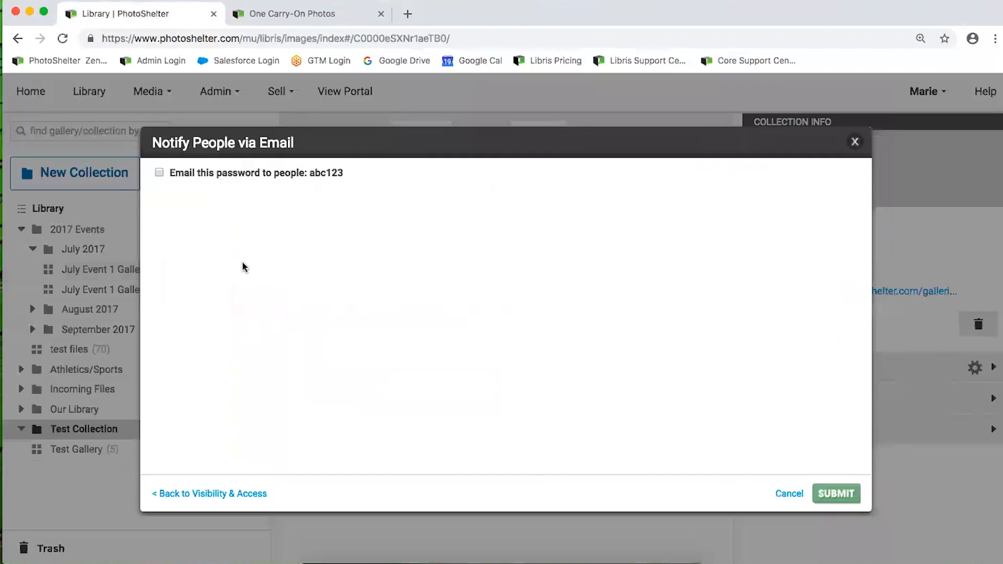
pyautogui.click(158, 174)
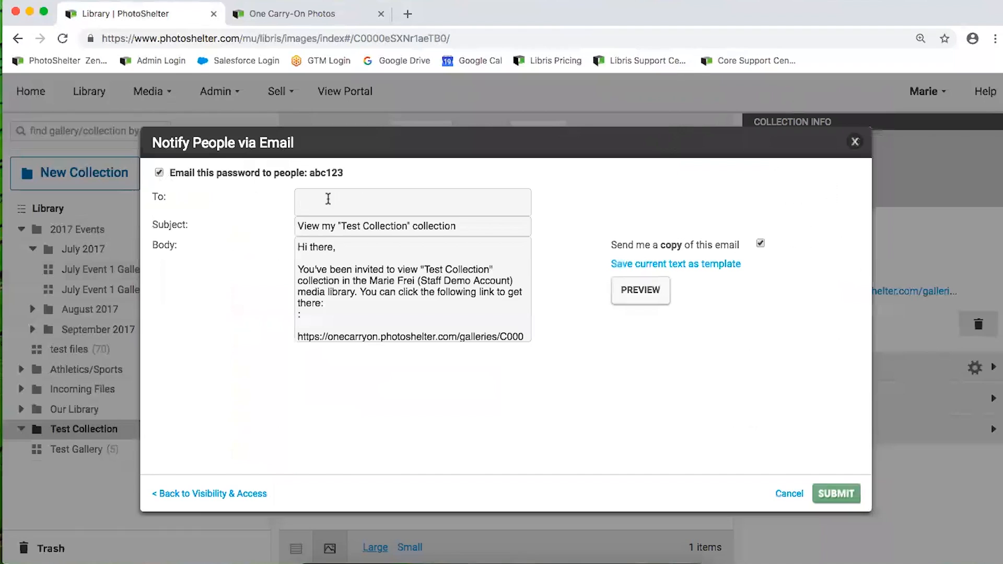
pyautogui.write('al')
pyautogui.click(328, 218)
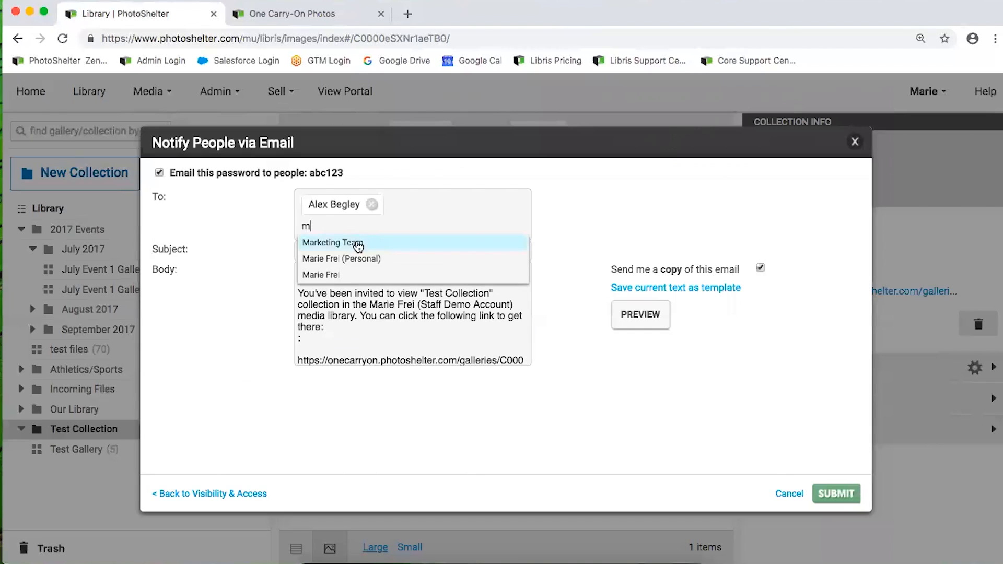
pyautogui.click(320, 277)
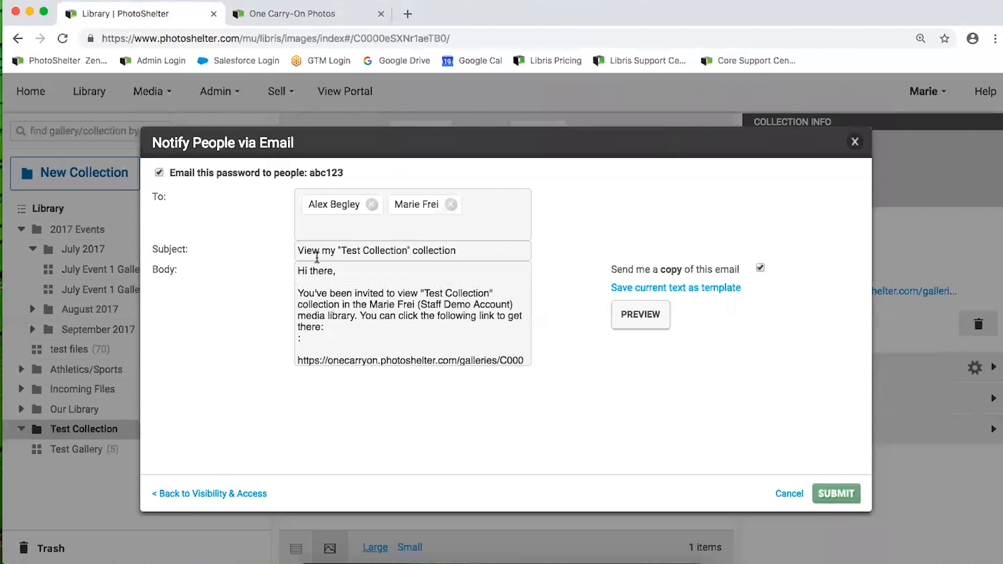
# Replace the default email subject with 'Test File Download'
pyautogui.click(332, 251)
pyautogui.scroll(-3, 346, 300)
pyautogui.scroll(3, 346, 299)
pyautogui.tripleClick(465, 250)
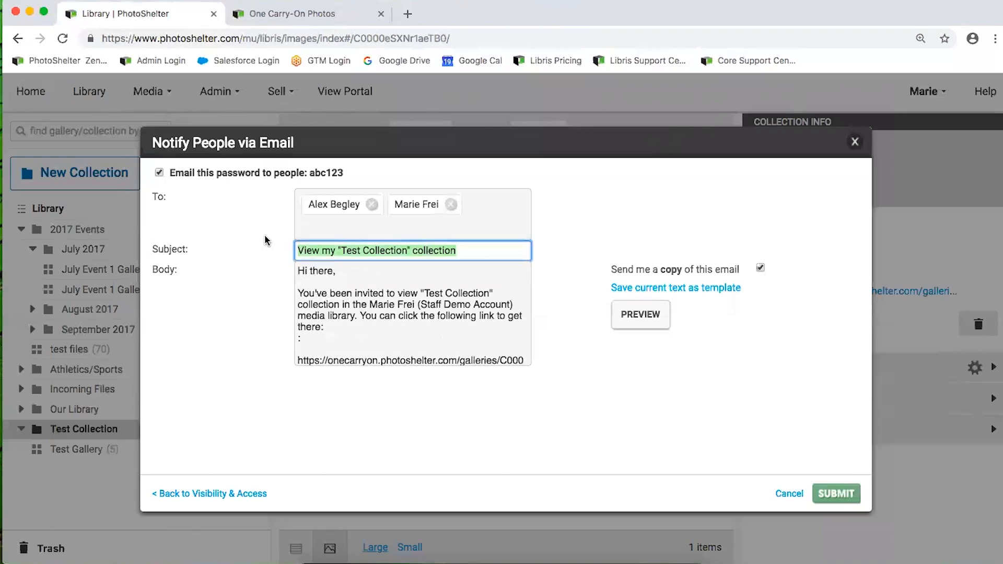
pyautogui.press('BackSpace')
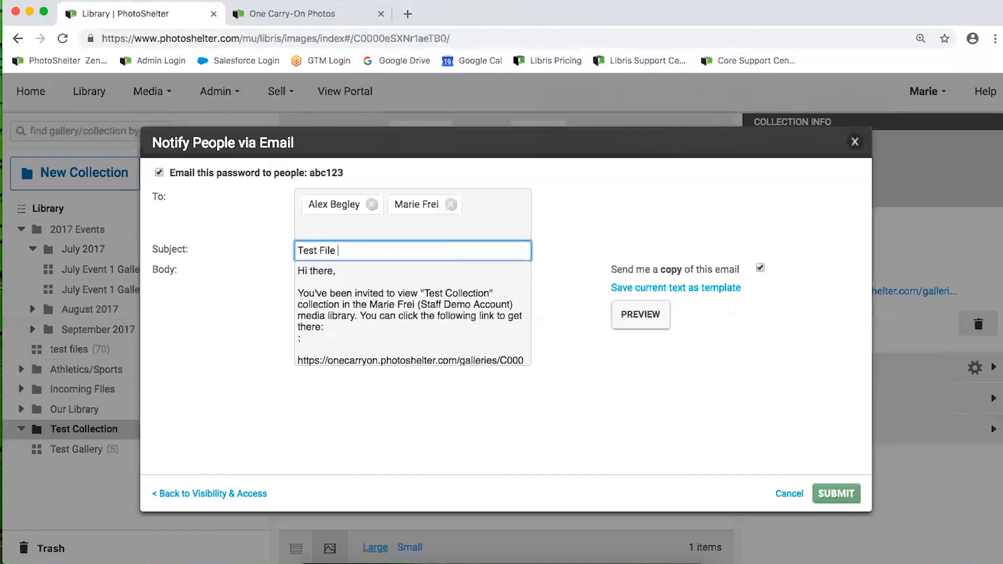
pyautogui.write('Test File Download')
# Add a blank line after the thumbnail note and select the gallery link in the email body
pyautogui.scroll(-3, 341, 293)
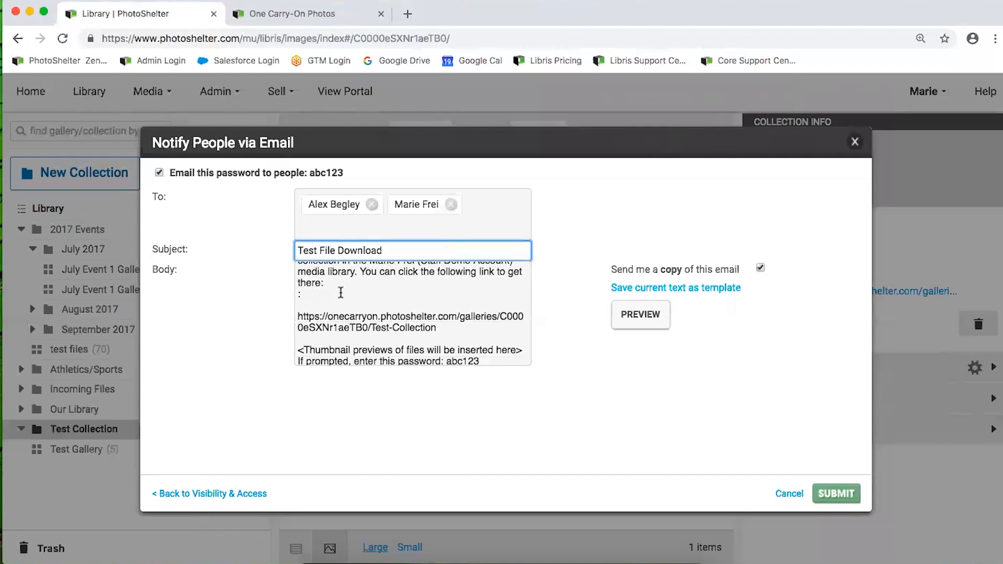
pyautogui.scroll(-2, 338, 294)
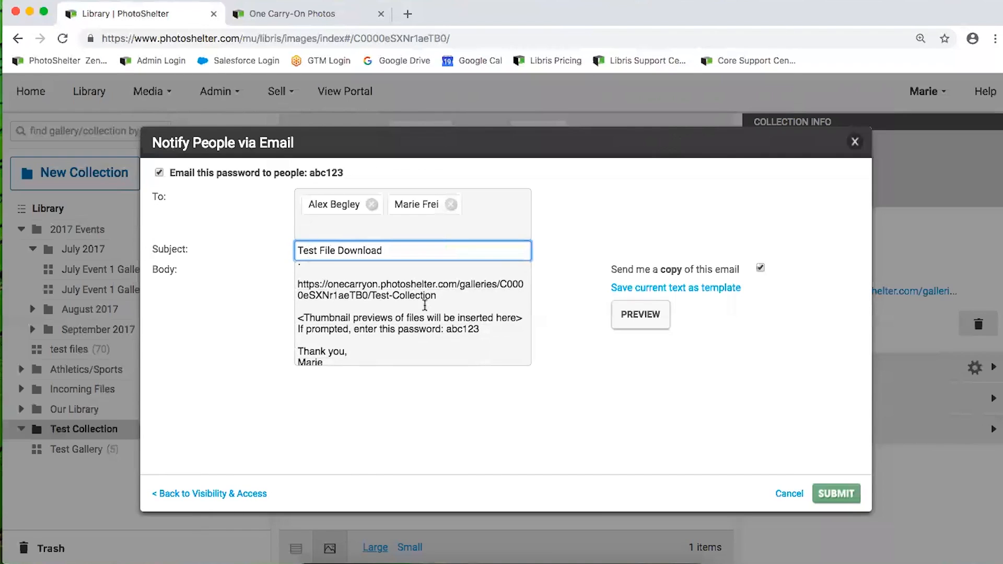
pyautogui.click(518, 317)
pyautogui.press('Return')
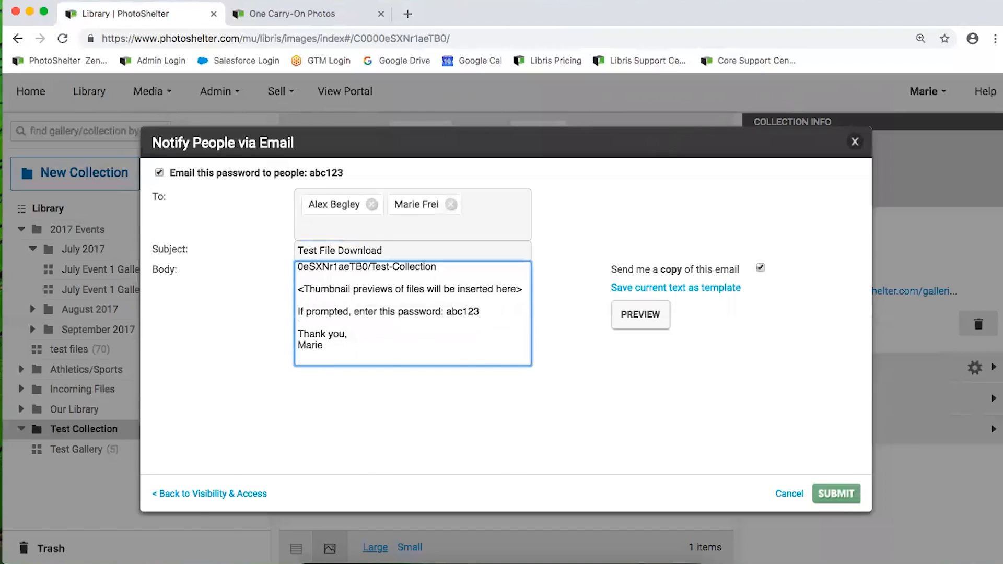
pyautogui.scroll(2, 439, 314)
pyautogui.moveTo(436, 312); pyautogui.dragTo(278, 305)
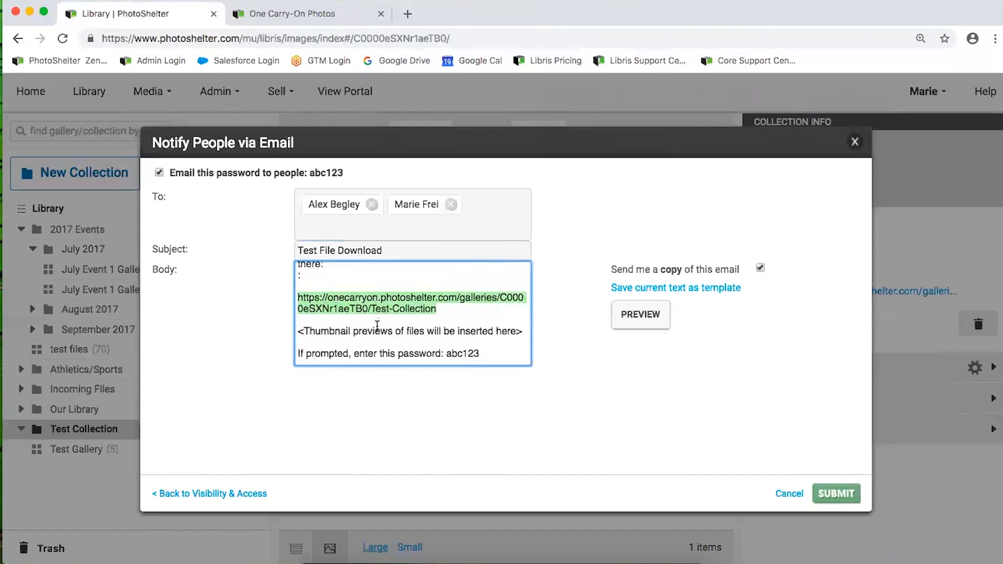
pyautogui.scroll(-2, 385, 325)
pyautogui.moveTo(479, 322); pyautogui.dragTo(440, 321)
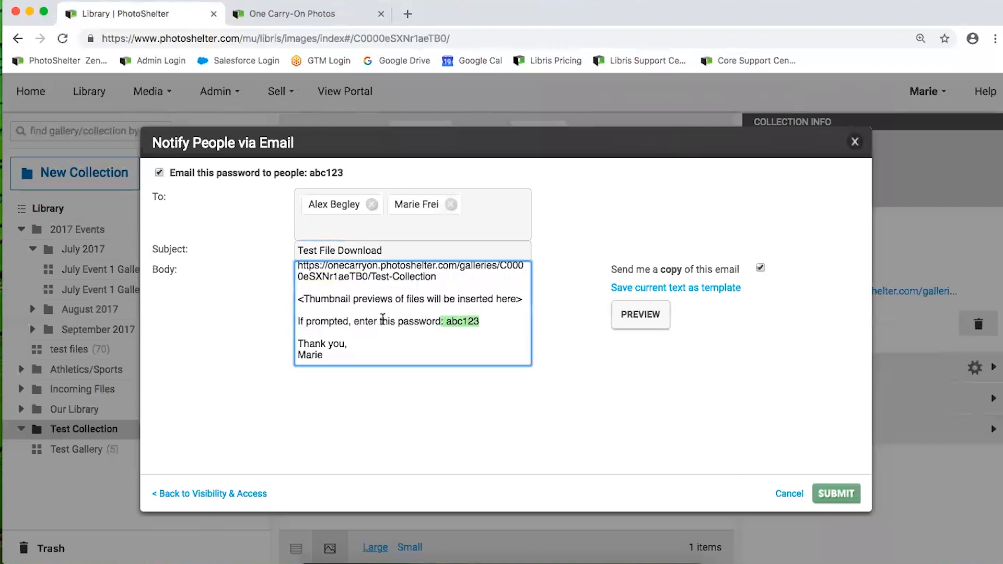
# Preview the invitation email, then close the preview and cancel without sending
pyautogui.click(641, 314)
pyautogui.scroll(-3, 299, 342)
pyautogui.scroll(-2, 375, 330)
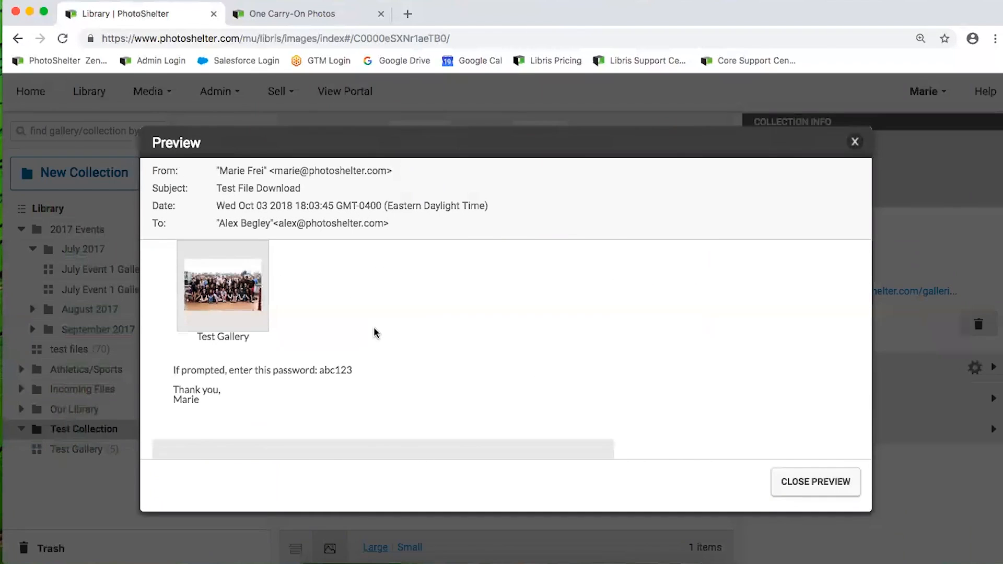
pyautogui.scroll(5, 374, 333)
pyautogui.click(818, 480)
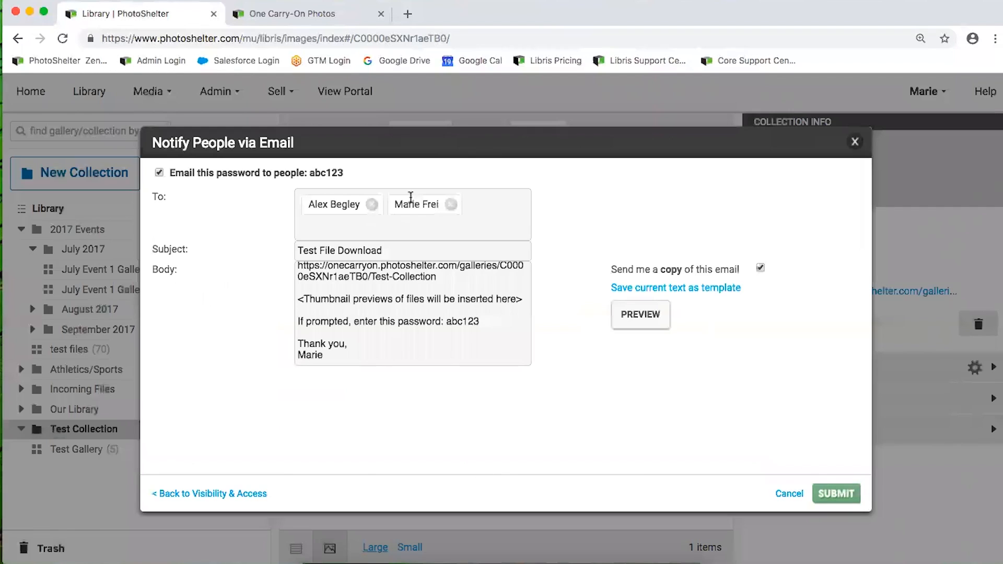
pyautogui.click(786, 495)
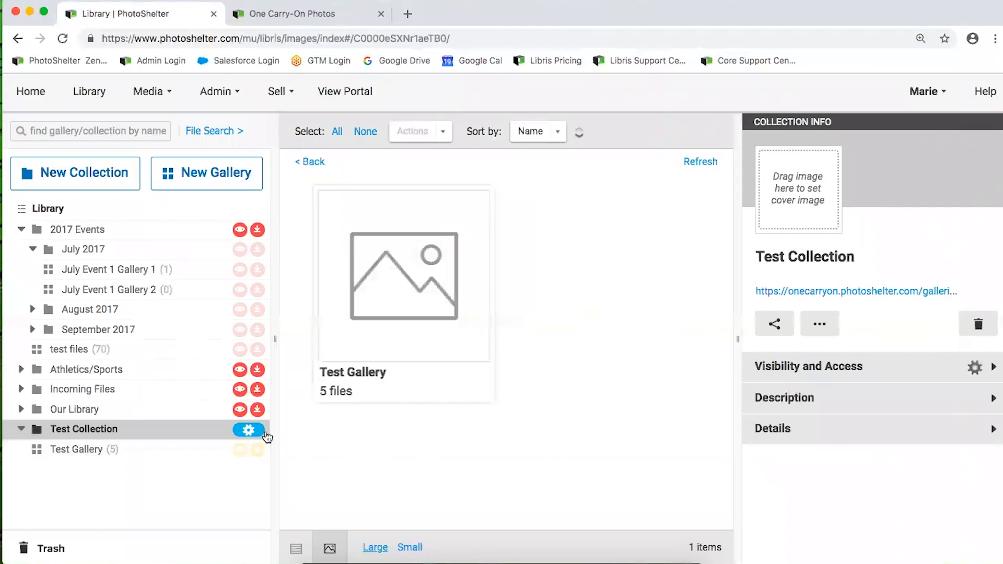
# Save Test Collection's password-based visibility and access settings, then select Test Gallery
pyautogui.click(247, 432)
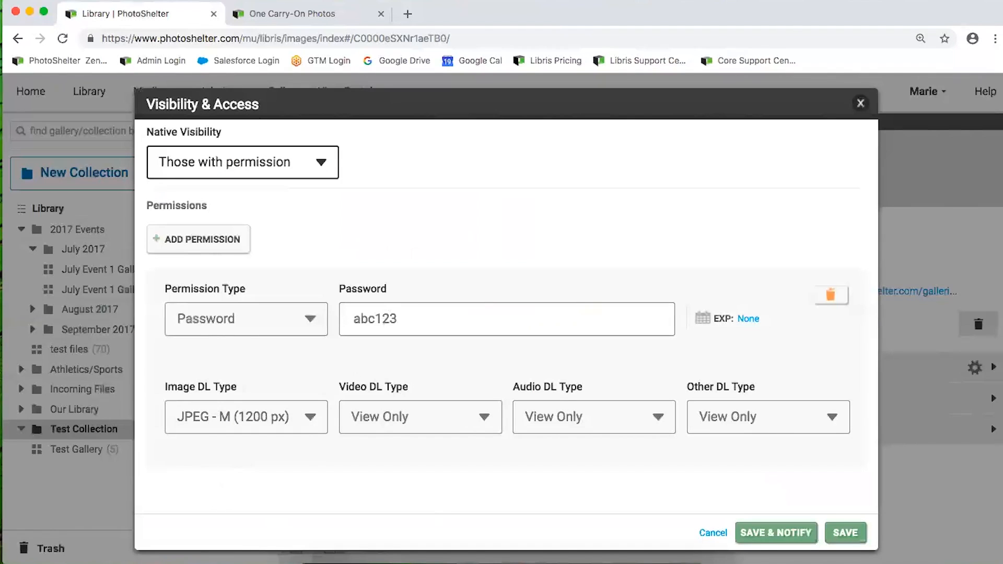
pyautogui.click(840, 533)
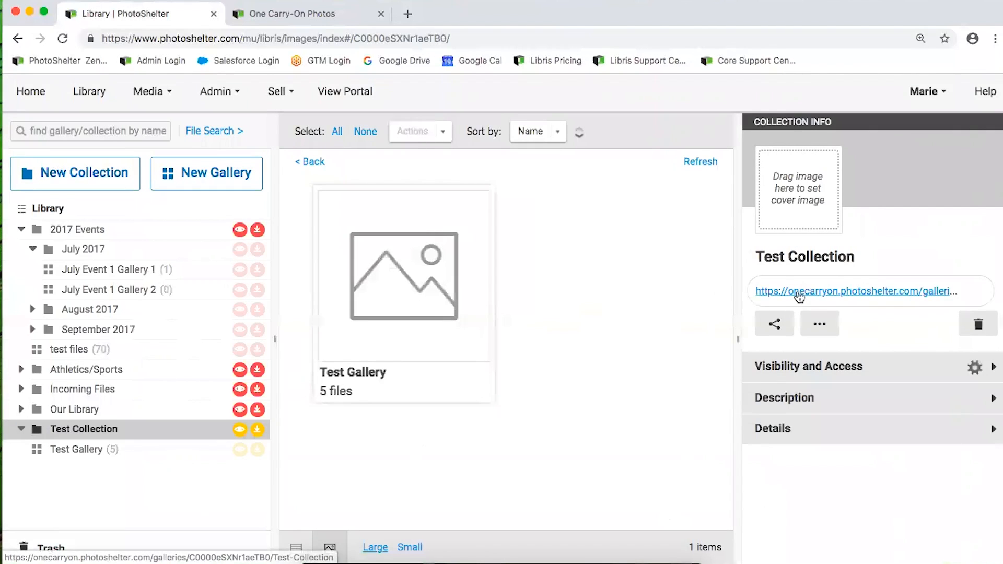
pyautogui.click(110, 449)
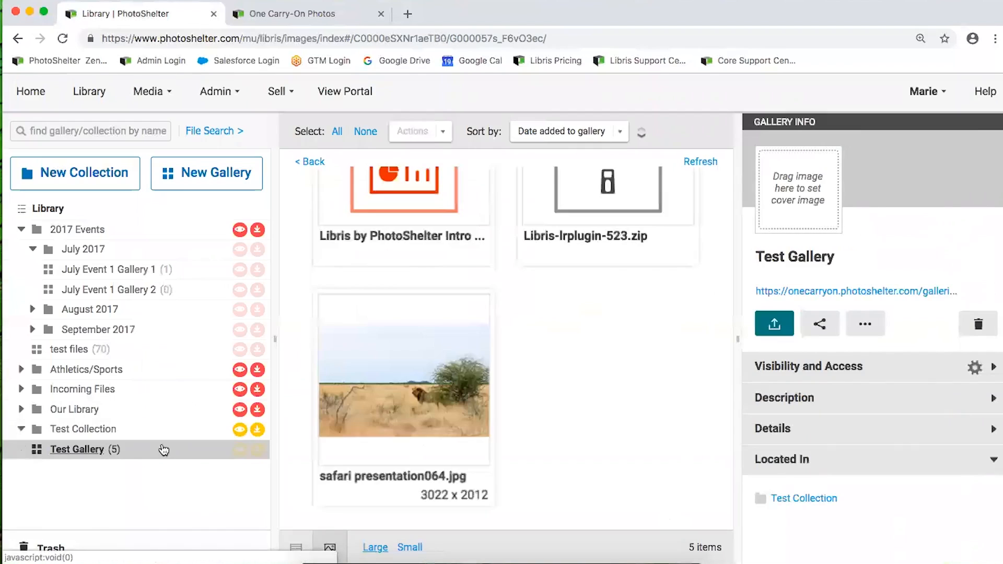
# Copy Test Gallery's public link address and bring Safari forward
pyautogui.rightClick(818, 293)
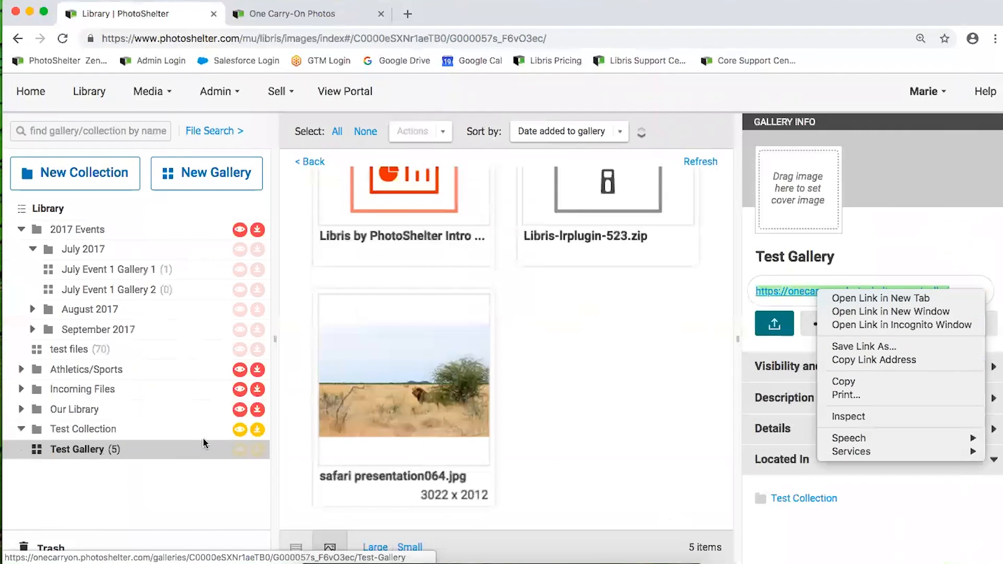
pyautogui.click(859, 361)
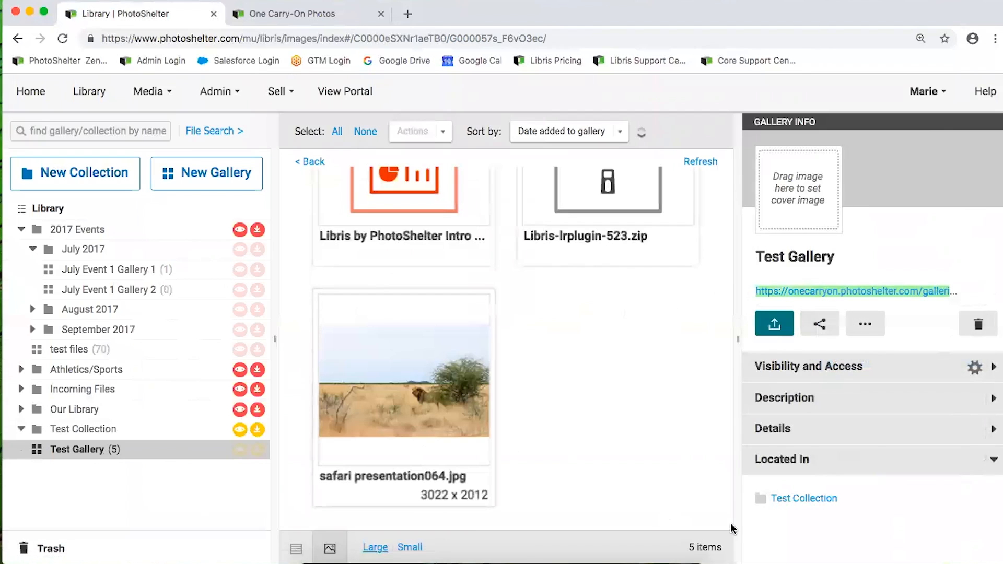
pyautogui.click(398, 562)
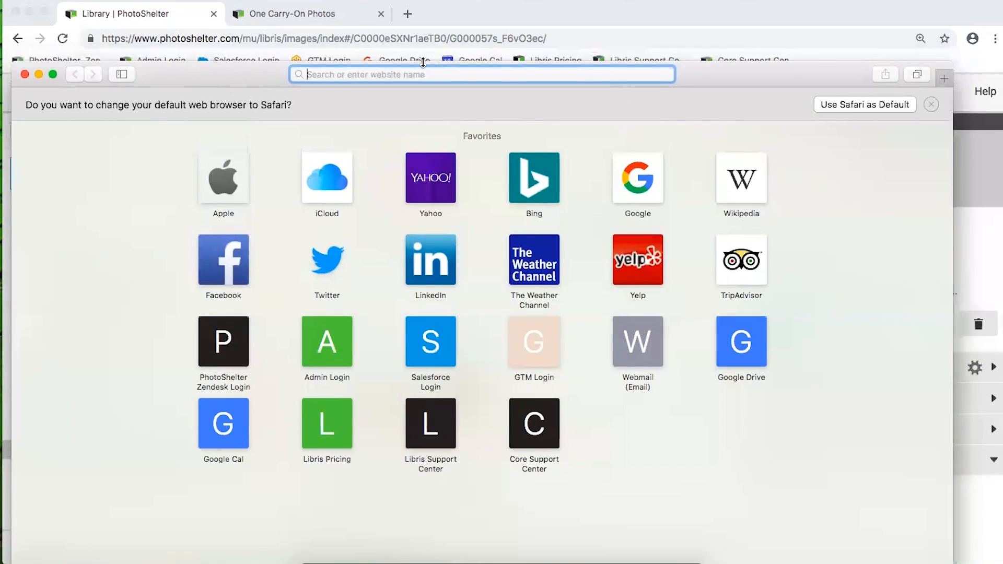
# Load the copied gallery link in Safari and unlock it with the gallery password
pyautogui.press('super+v')
pyautogui.press('Return')
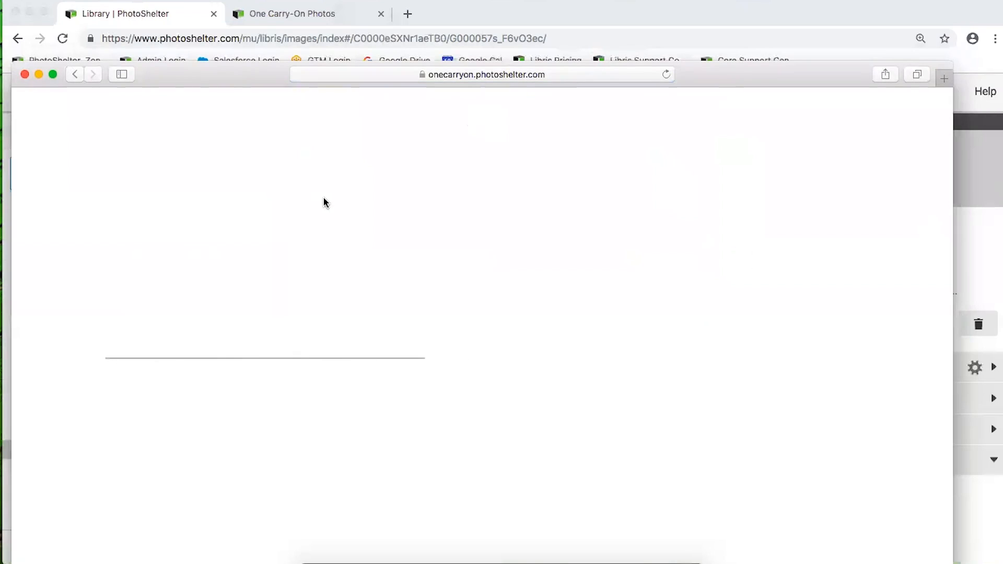
pyautogui.moveTo(202, 74); pyautogui.dragTo(233, 37)
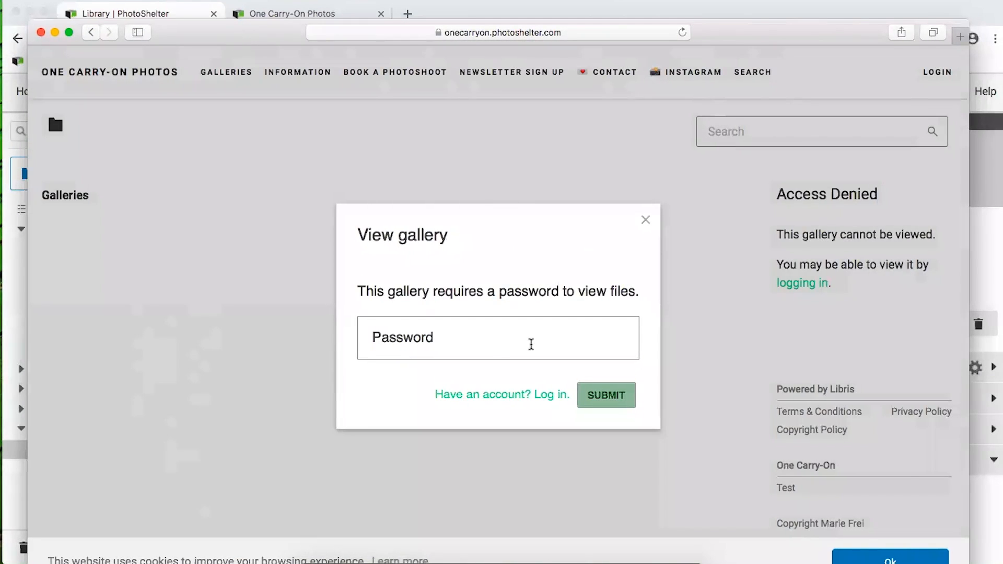
pyautogui.click(492, 337)
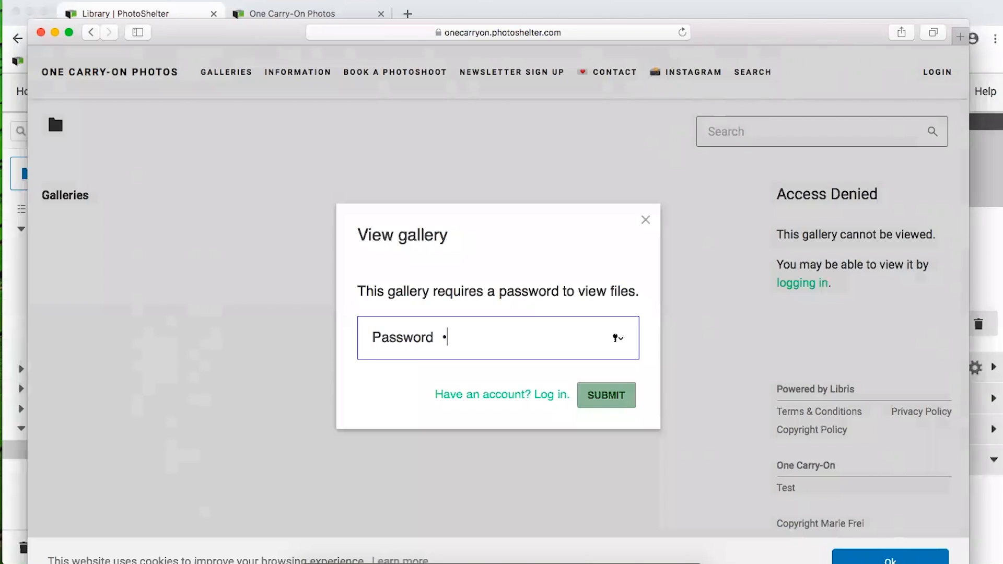
pyautogui.press('Return')
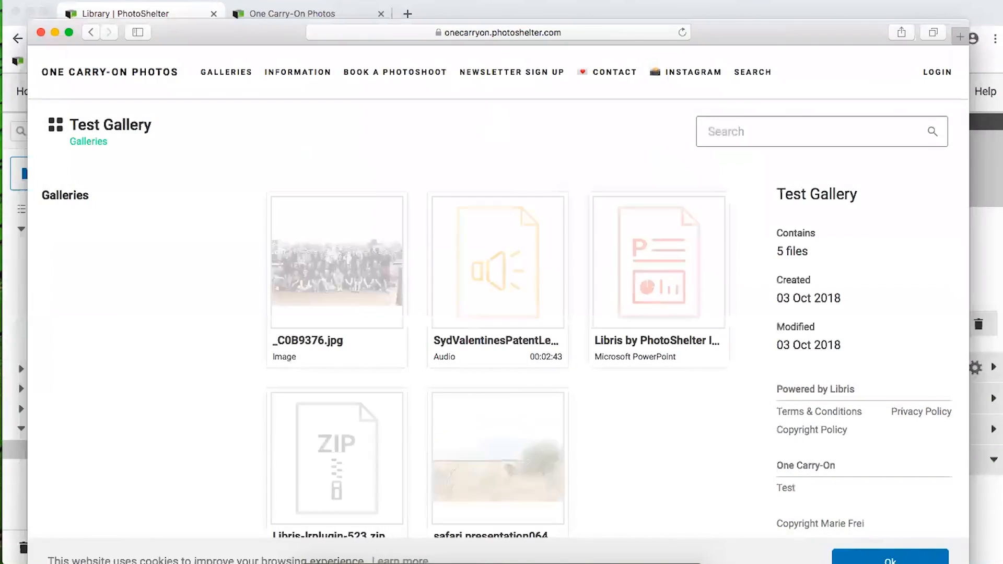
pyautogui.scroll(-1, 362, 331)
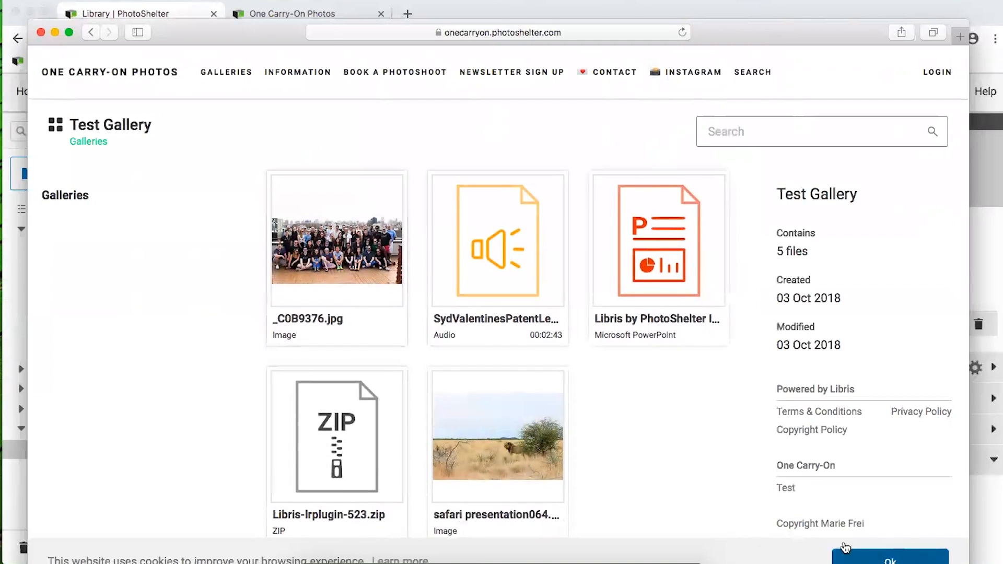
pyautogui.click(846, 553)
pyautogui.moveTo(266, 28); pyautogui.dragTo(263, 5)
# Try downloading all gallery files, check how many are allowed, then cancel the download
pyautogui.click(343, 228)
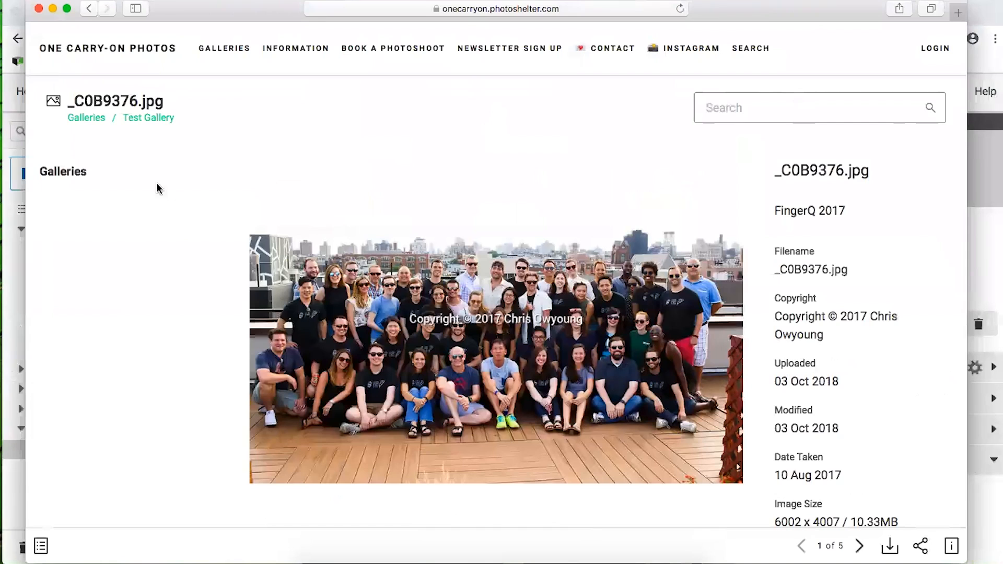
pyautogui.click(97, 12)
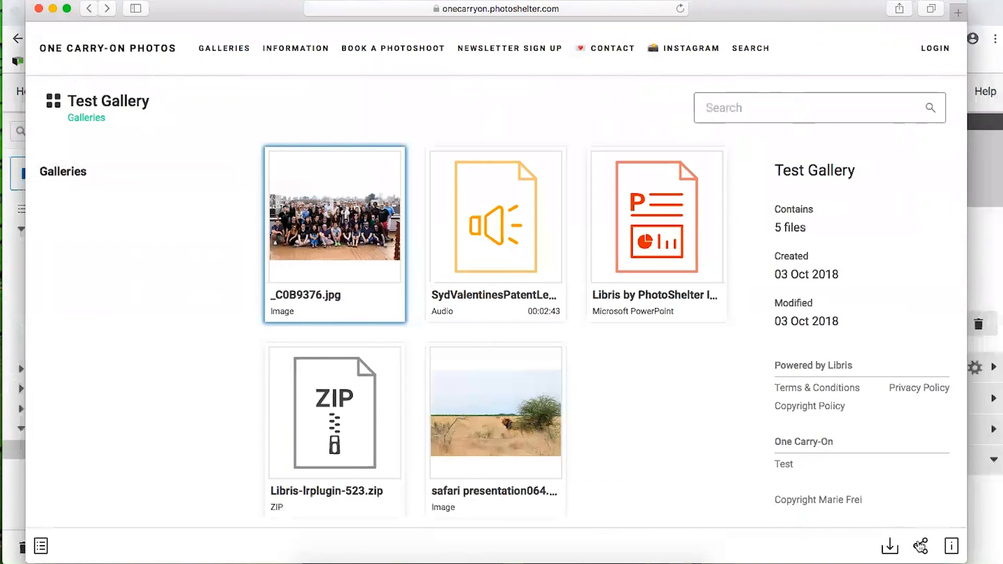
pyautogui.click(889, 547)
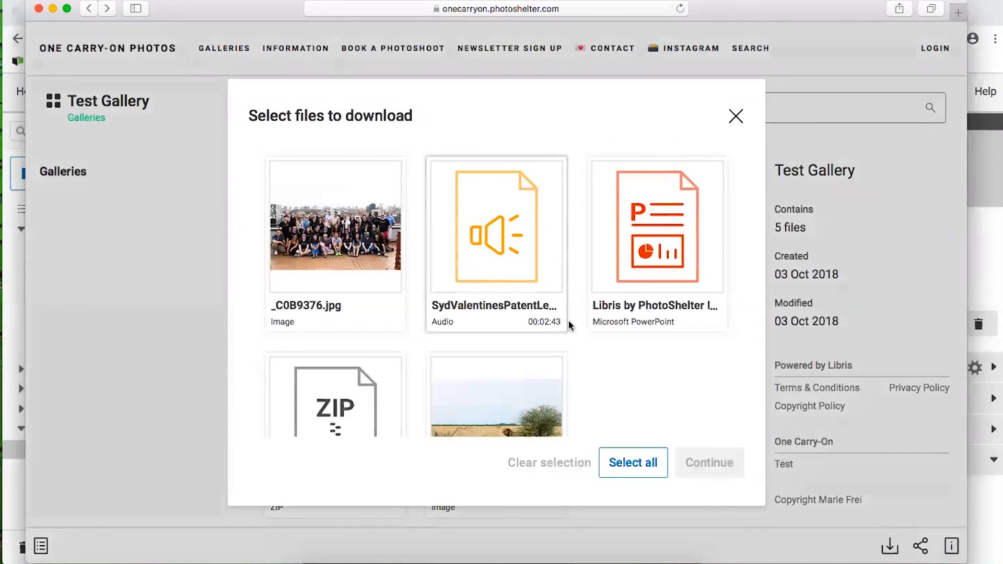
pyautogui.click(633, 462)
pyautogui.click(710, 464)
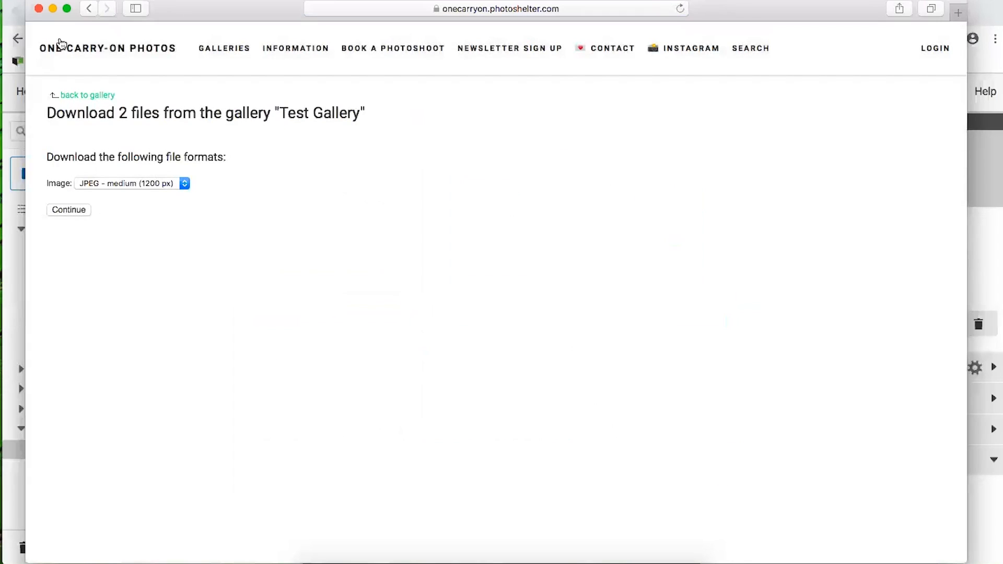
pyautogui.moveTo(116, 113); pyautogui.dragTo(187, 114)
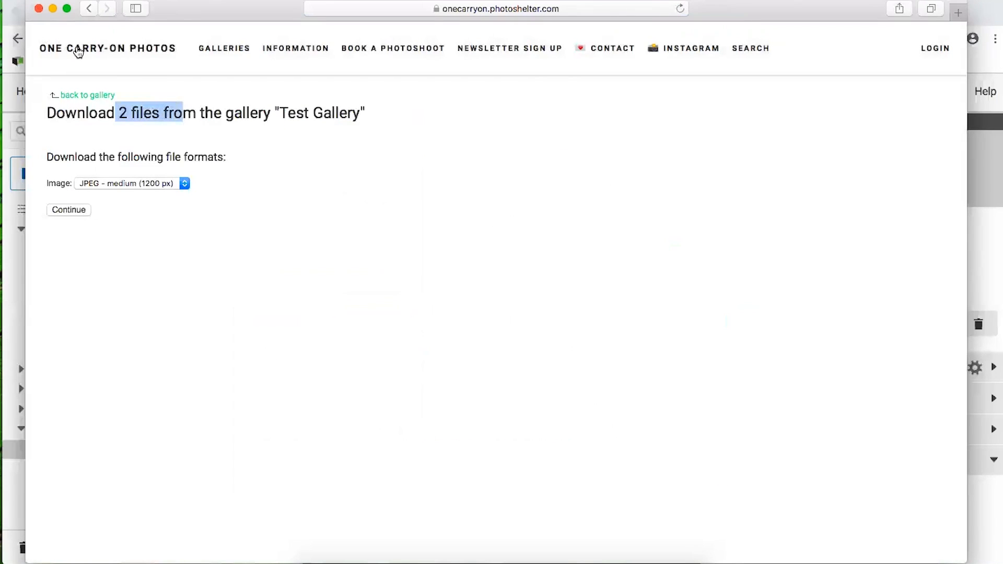
pyautogui.click(88, 8)
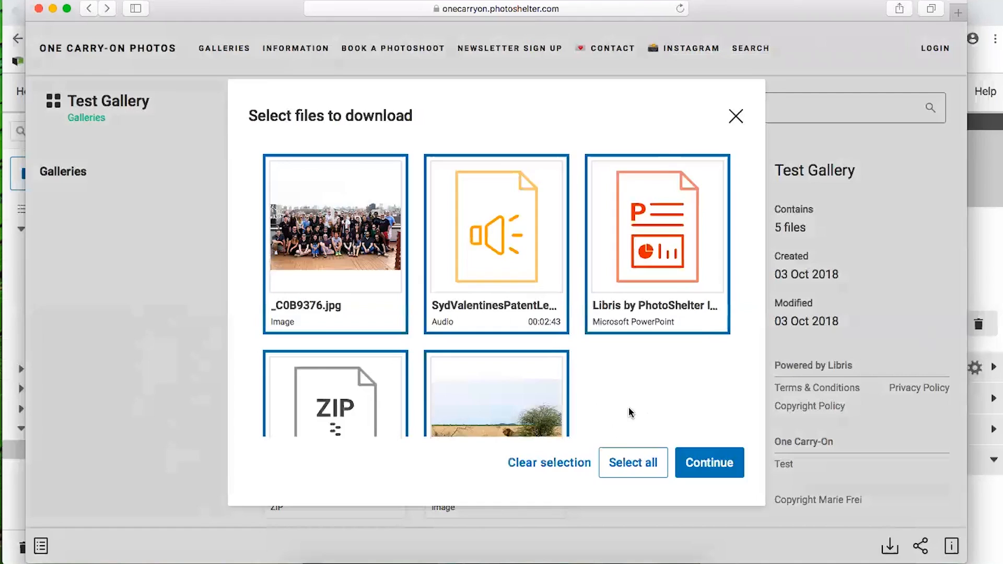
pyautogui.click(736, 116)
# Open _C0B9376.jpg's download dialog and check its formats, keeping JPEG - medium
pyautogui.click(369, 222)
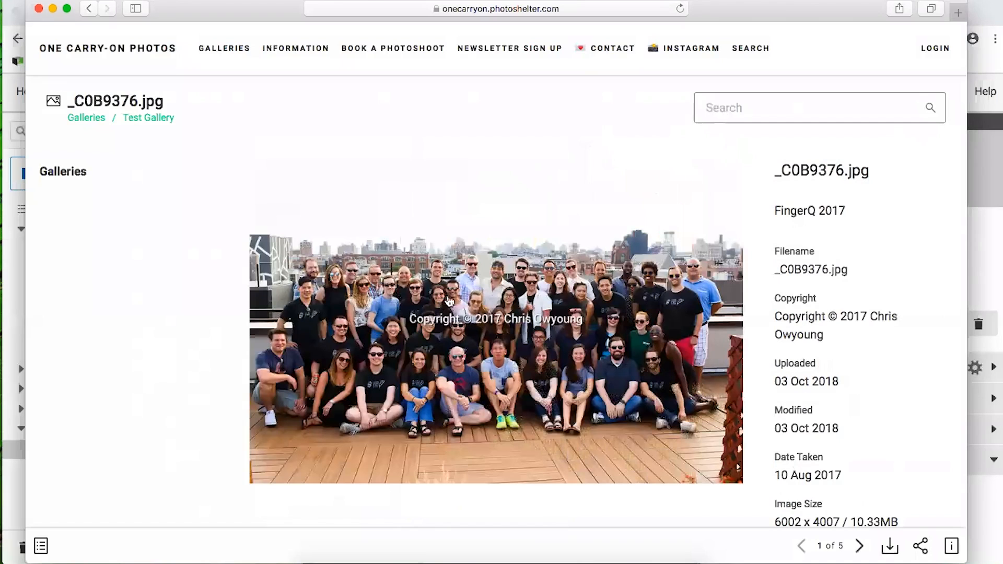
pyautogui.click(893, 549)
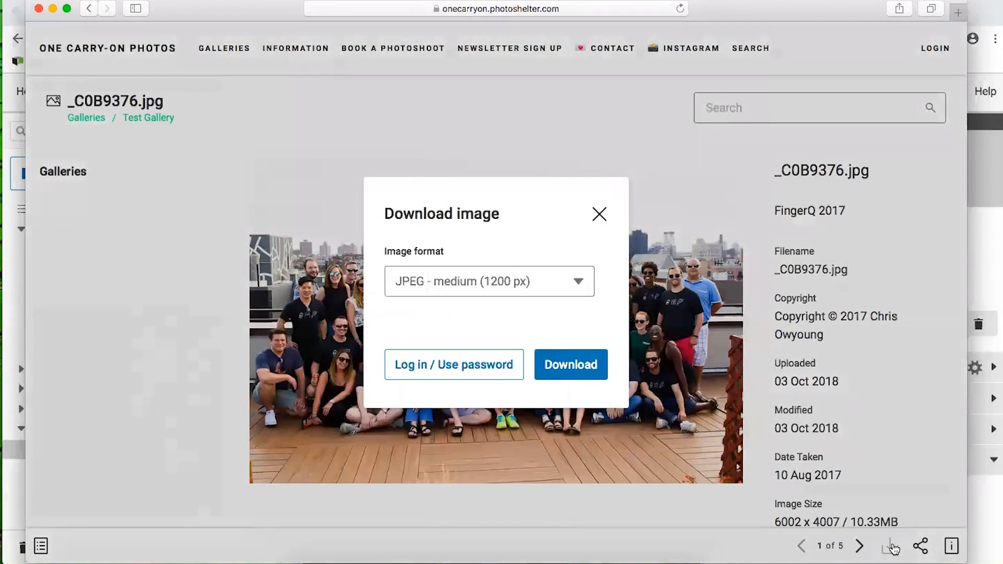
pyautogui.click(466, 282)
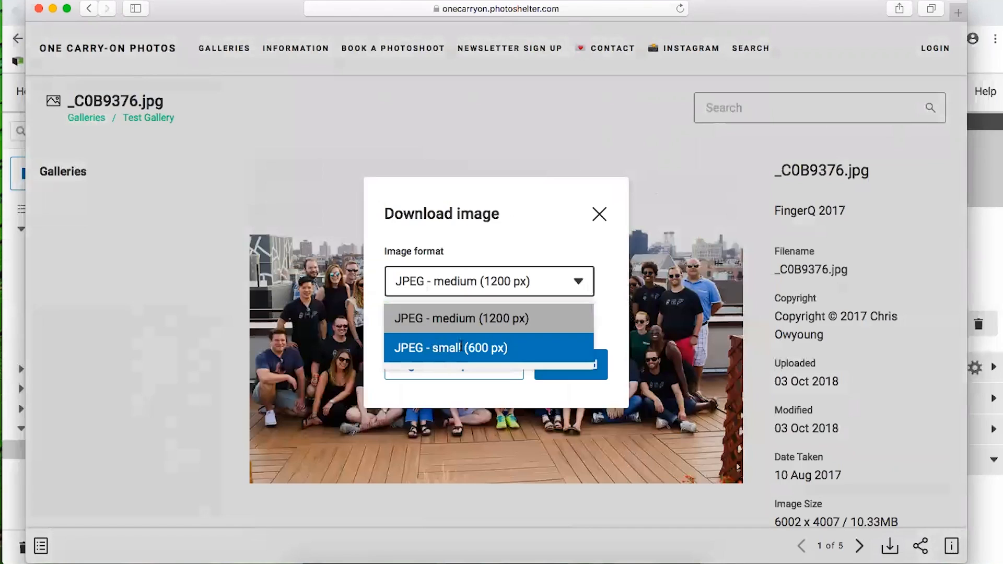
pyautogui.click(493, 304)
pyautogui.click(479, 283)
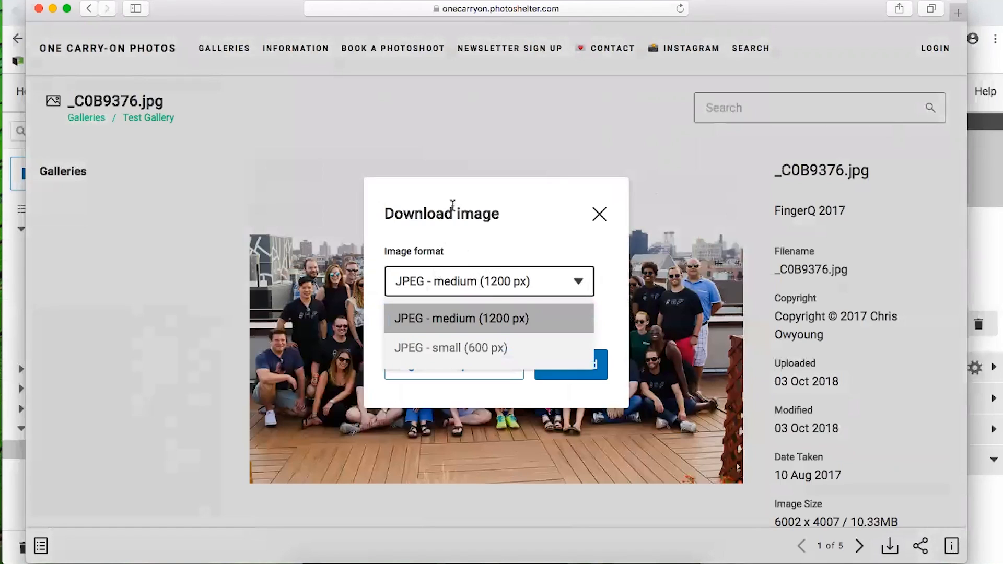
pyautogui.click(466, 251)
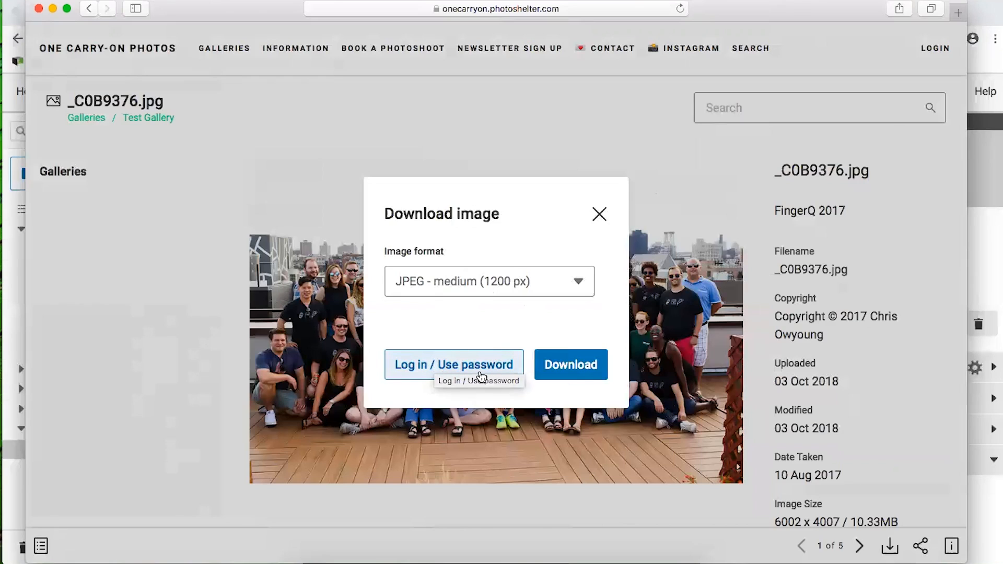
# Confirm JPEG - medium (1200 px), view the password option, and close the download dialog
pyautogui.click(469, 285)
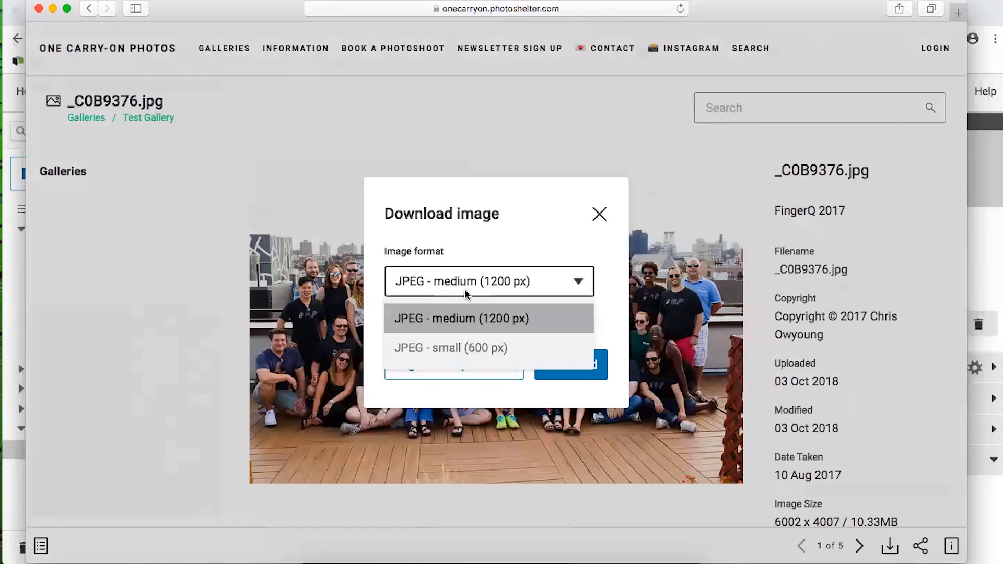
pyautogui.click(465, 291)
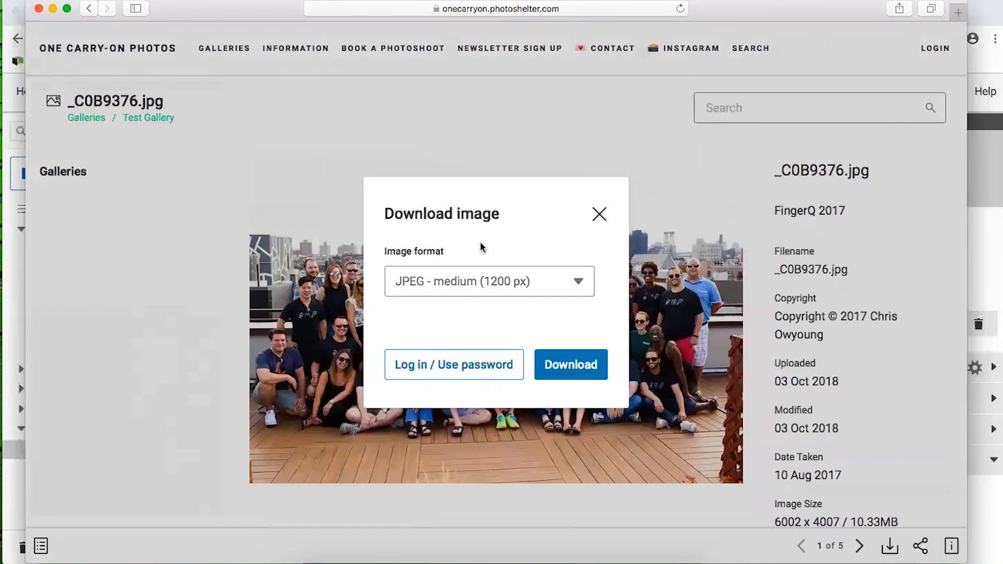
pyautogui.click(464, 364)
pyautogui.click(545, 199)
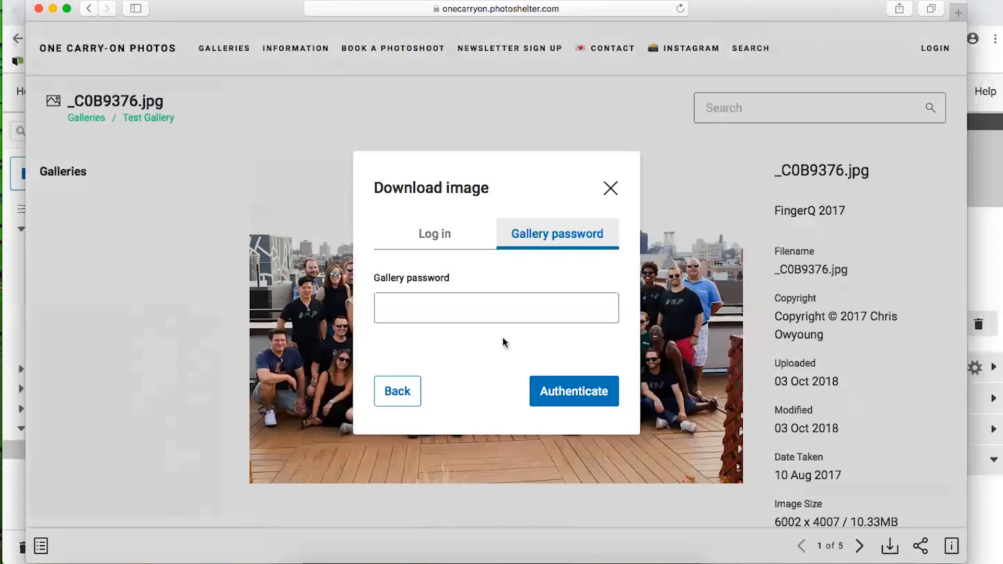
pyautogui.click(611, 188)
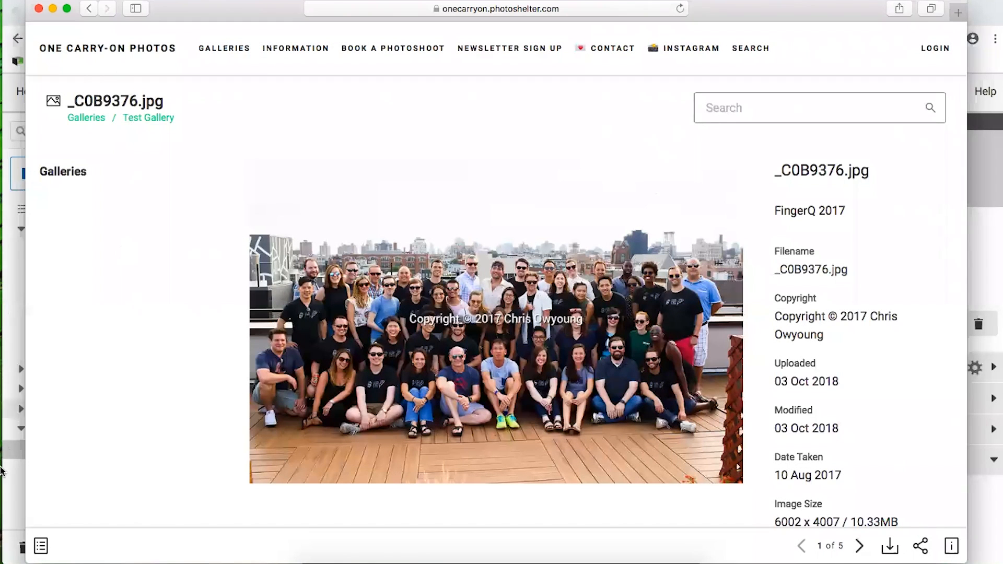
pyautogui.click(13, 481)
# Check Test Collection's details in Libris and the Downloads folder, then return to the portal
pyautogui.click(148, 432)
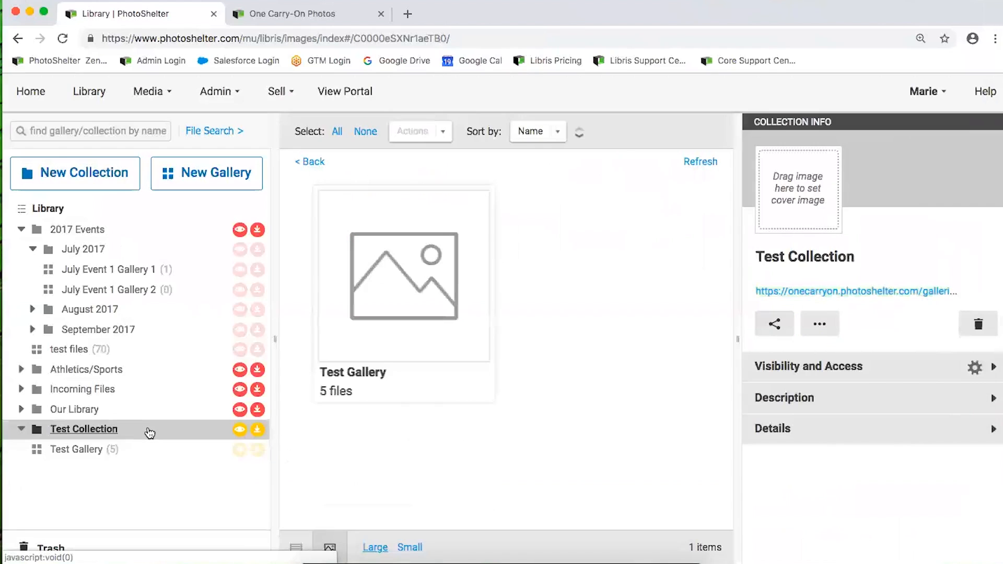
pyautogui.click(820, 561)
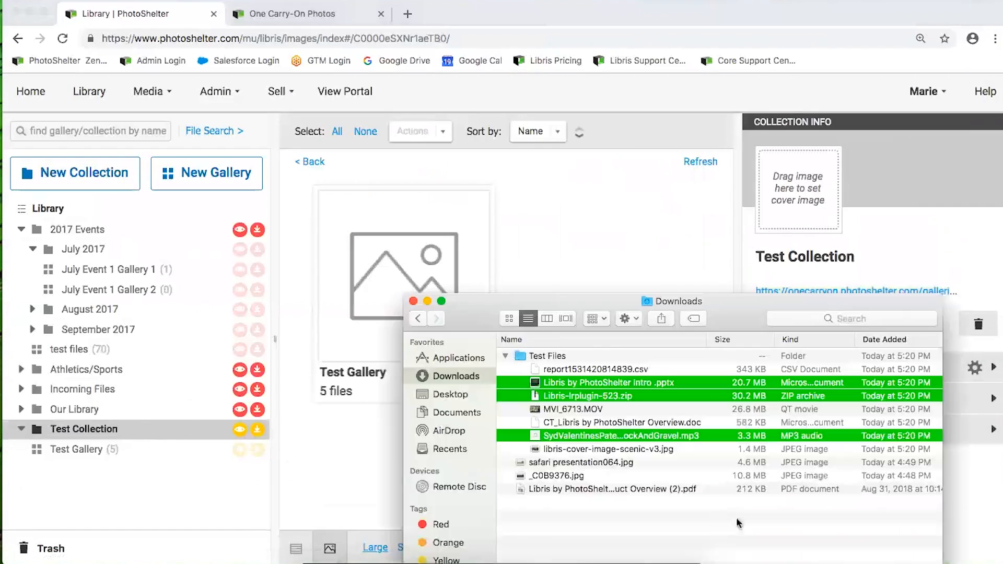
pyautogui.click(368, 325)
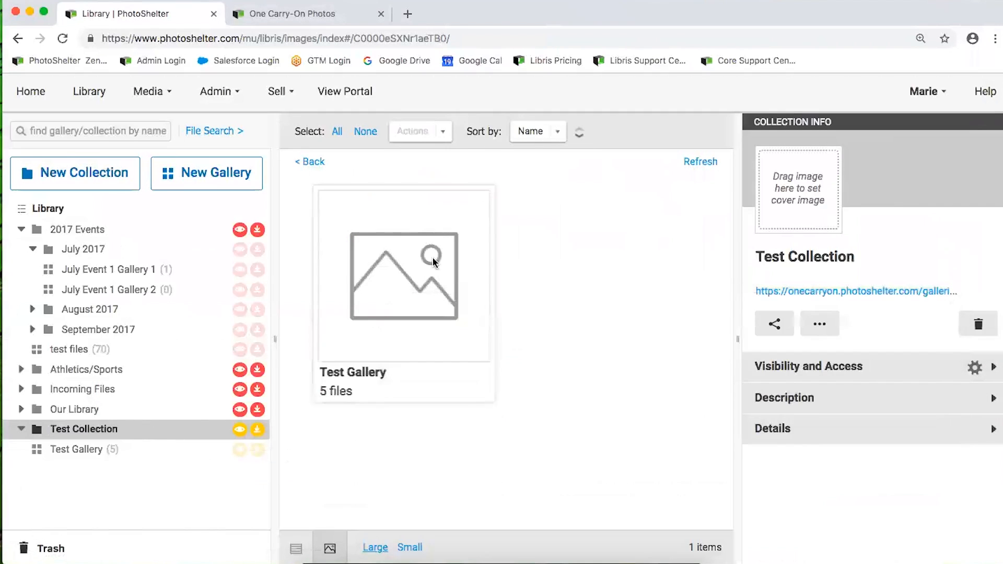
pyautogui.click(399, 560)
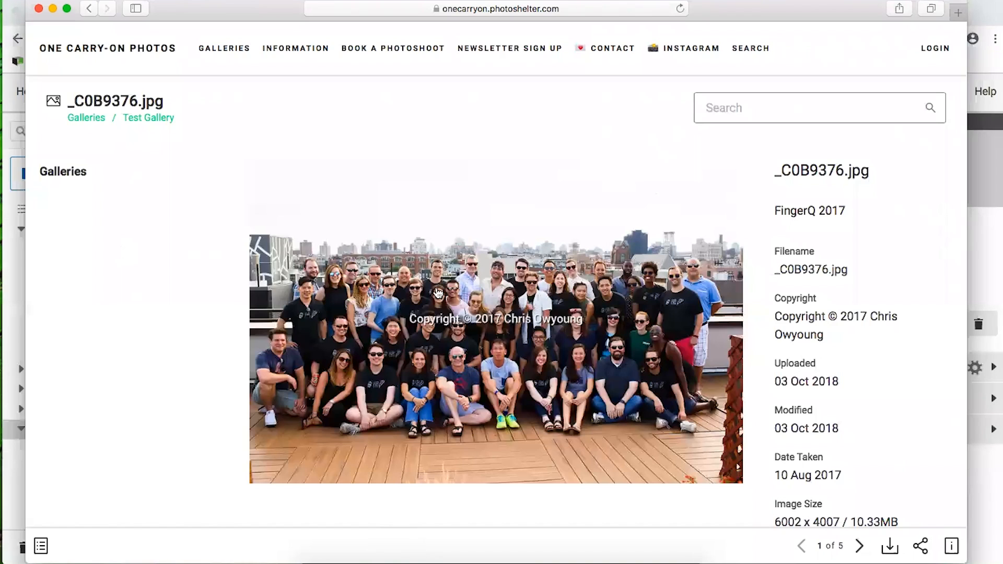
# Confirm the portal's Galleries page is empty, go back to Test Gallery, and raise the library
pyautogui.scroll(-2, 891, 481)
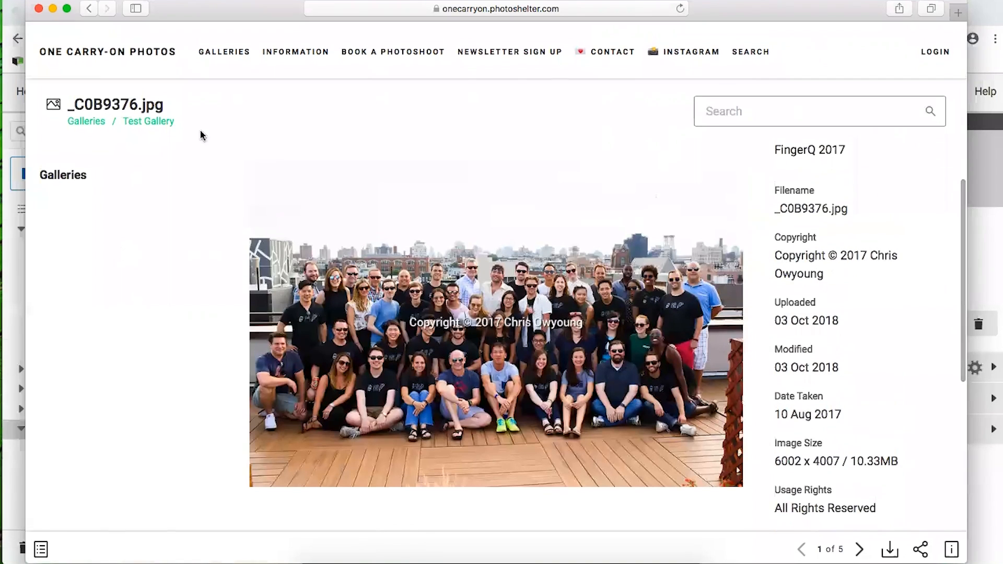
pyautogui.click(239, 47)
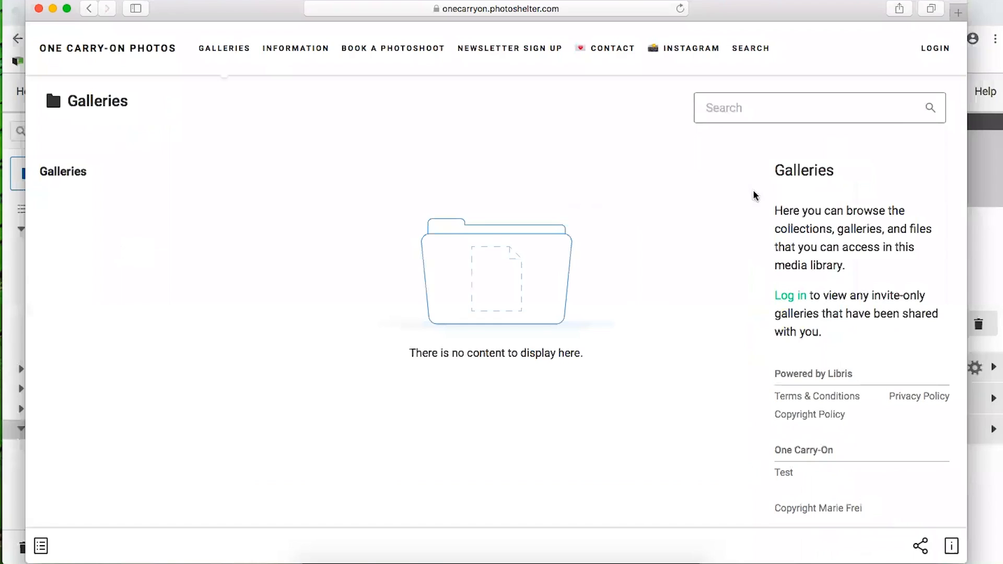
pyautogui.click(88, 9)
pyautogui.click(89, 8)
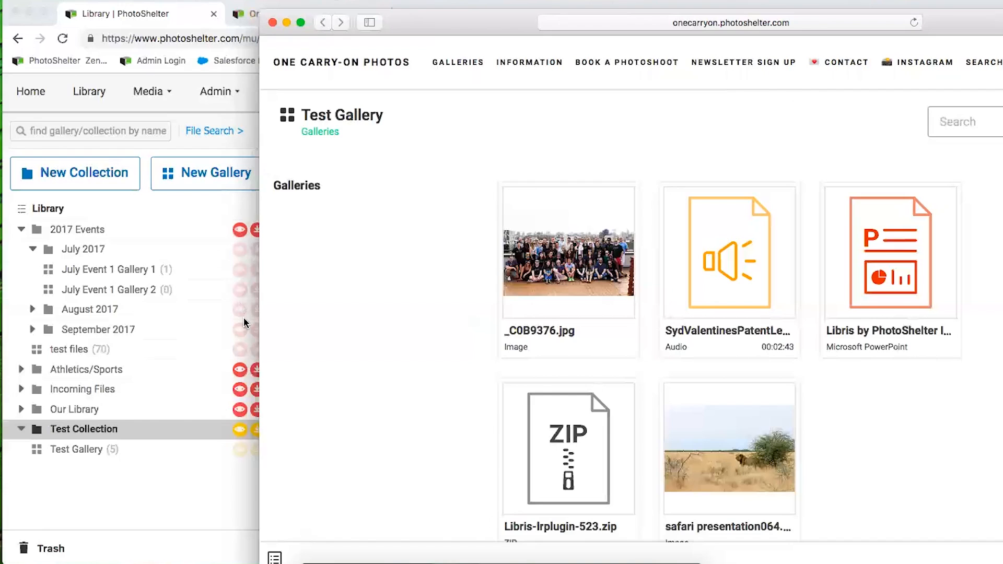
pyautogui.moveTo(462, 27); pyautogui.dragTo(370, 33)
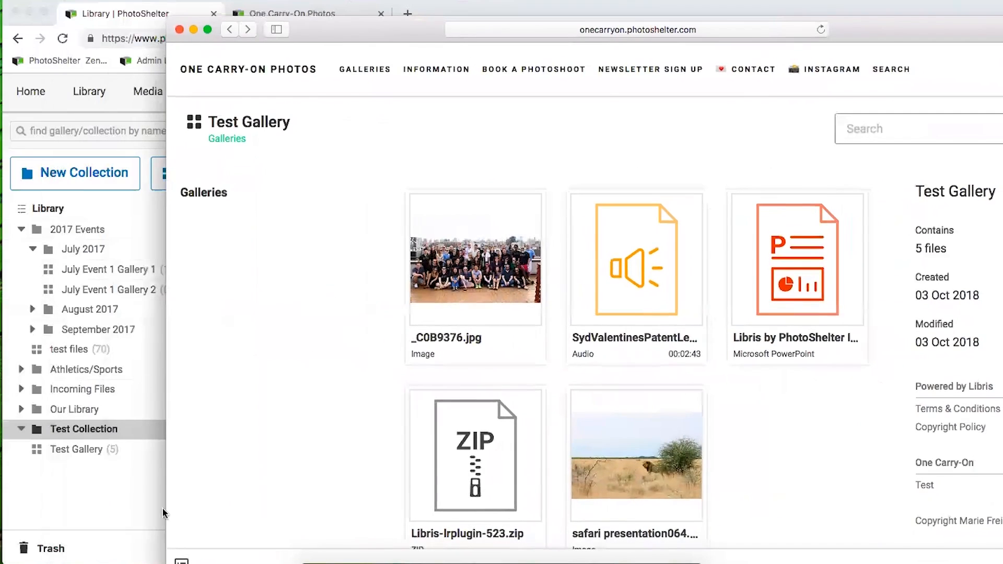
pyautogui.click(112, 493)
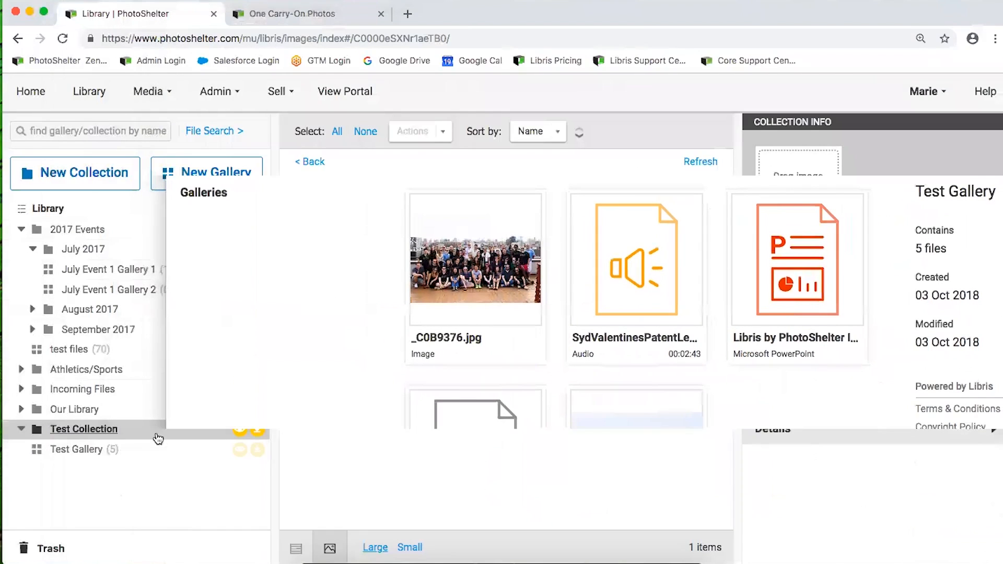
# Set Test Collection's Native Visibility to Everyone and save the change
pyautogui.click(249, 434)
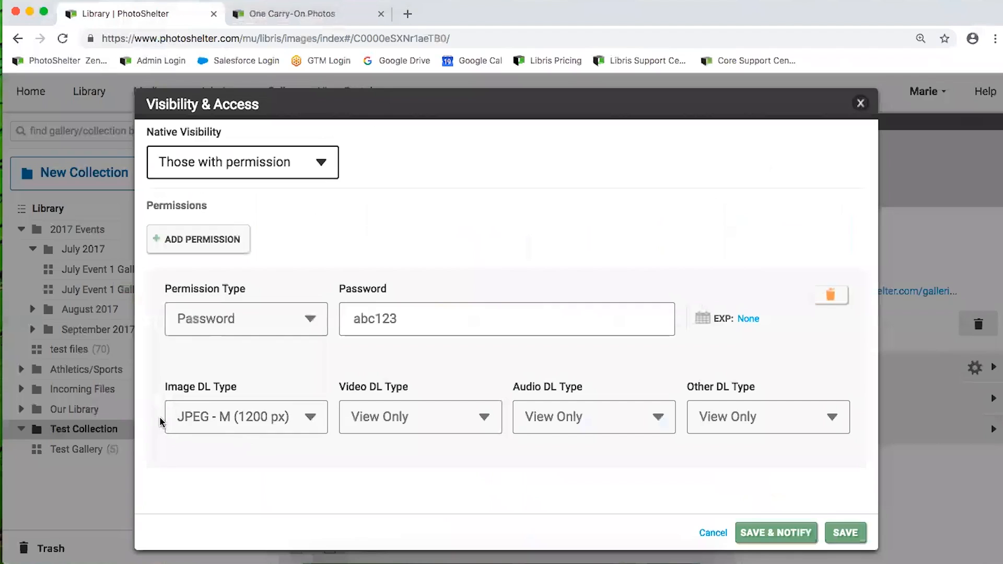
pyautogui.click(284, 164)
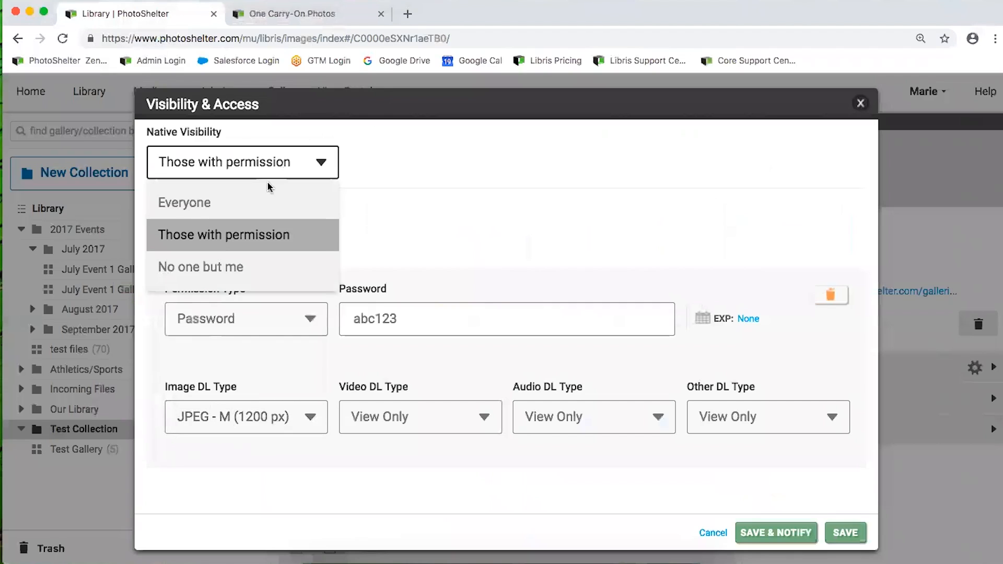
pyautogui.click(244, 206)
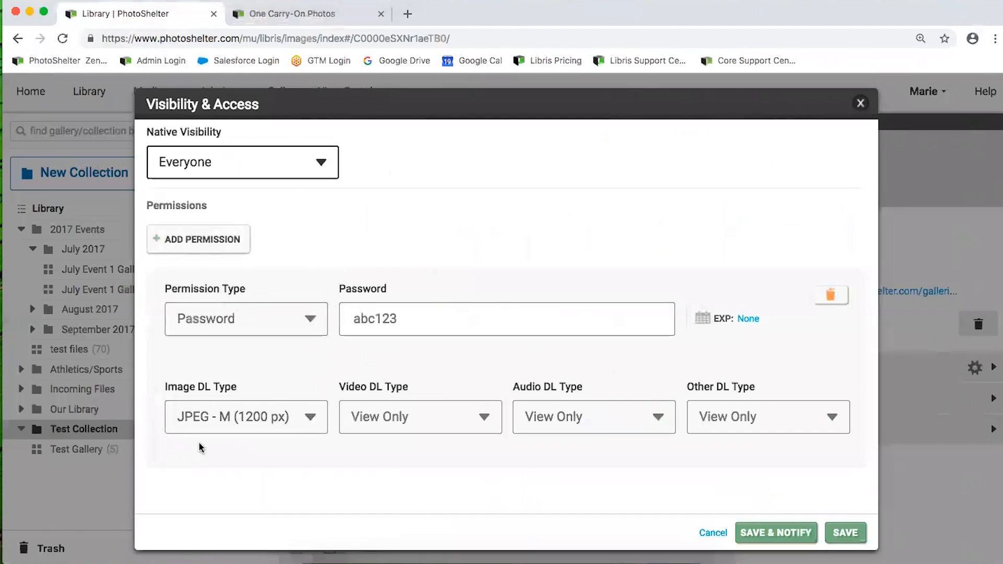
pyautogui.click(844, 534)
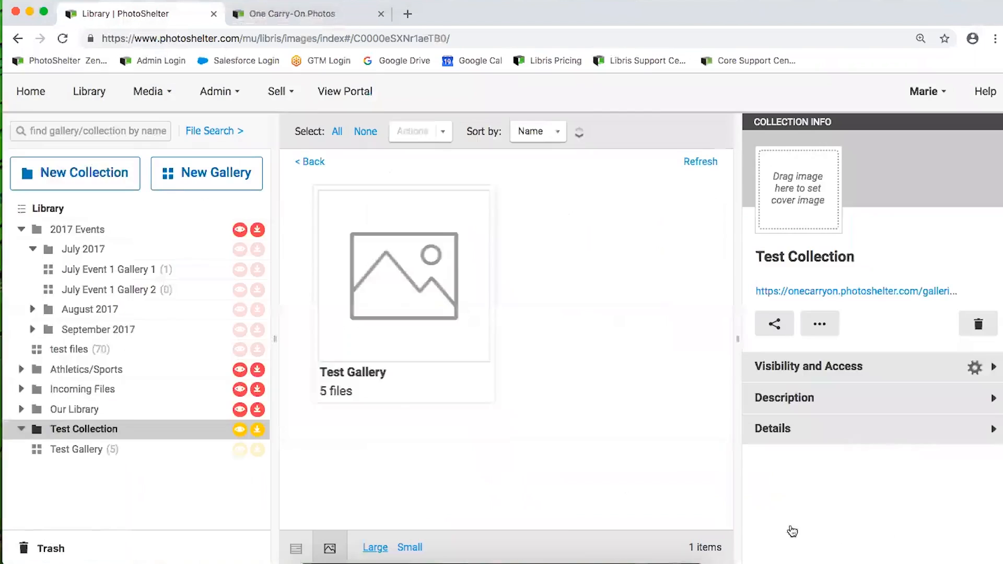
pyautogui.hotkey('ctrl', 'Up')
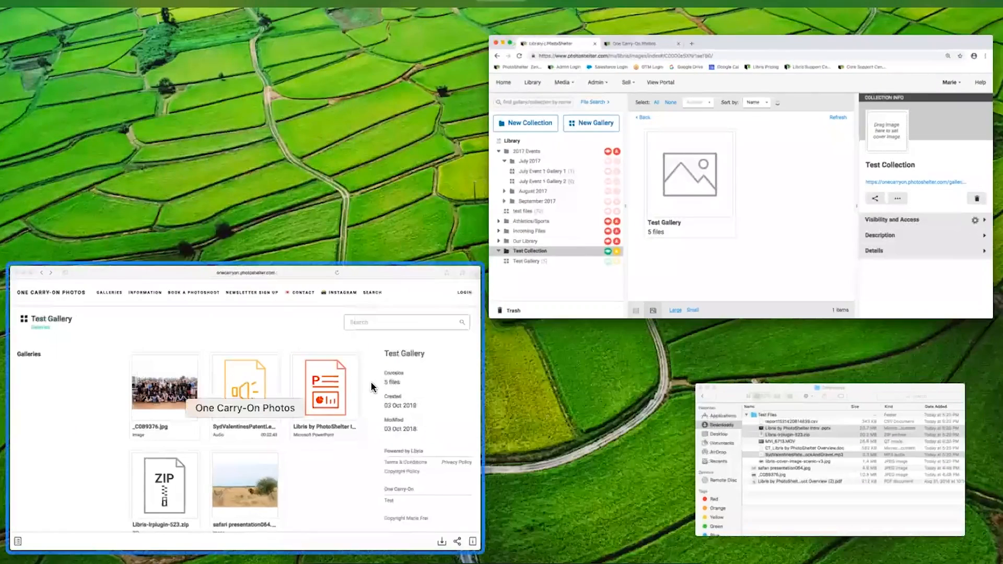
# On the portal, open Test Collection, then Test Gallery and the _C0B9376.jpg image
pyautogui.click(373, 383)
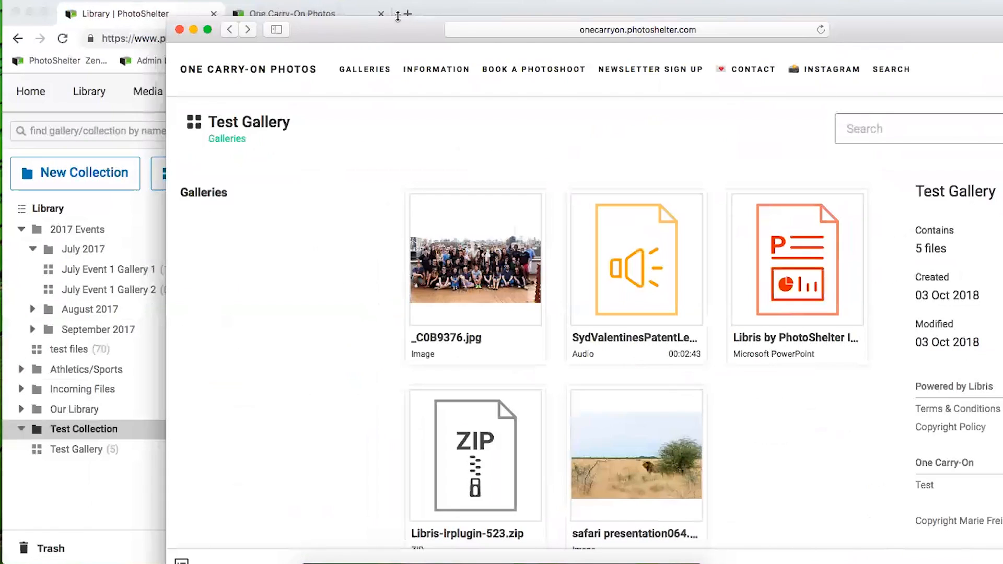
pyautogui.moveTo(406, 39); pyautogui.dragTo(217, 23)
pyautogui.click(234, 223)
pyautogui.click(431, 250)
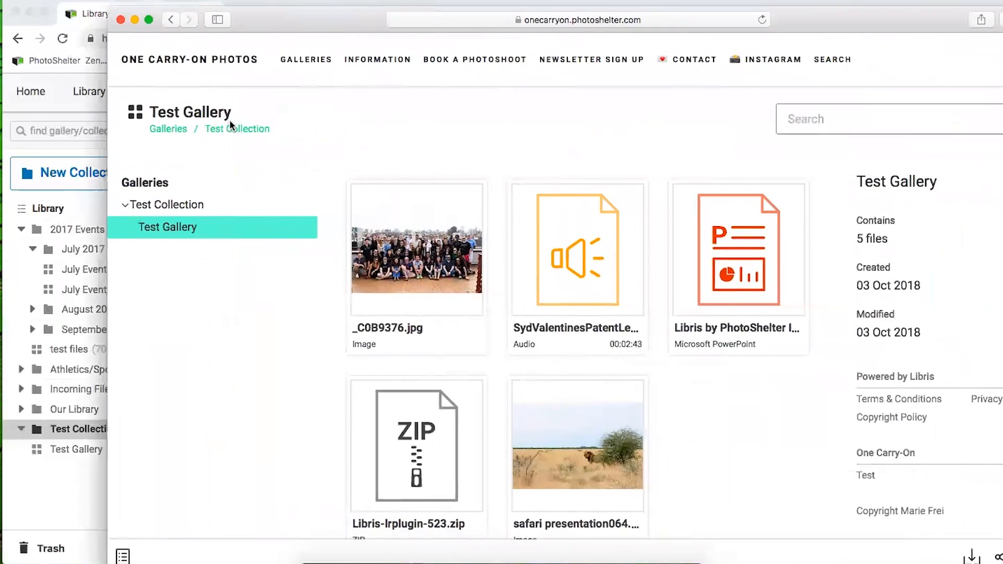
pyautogui.click(172, 204)
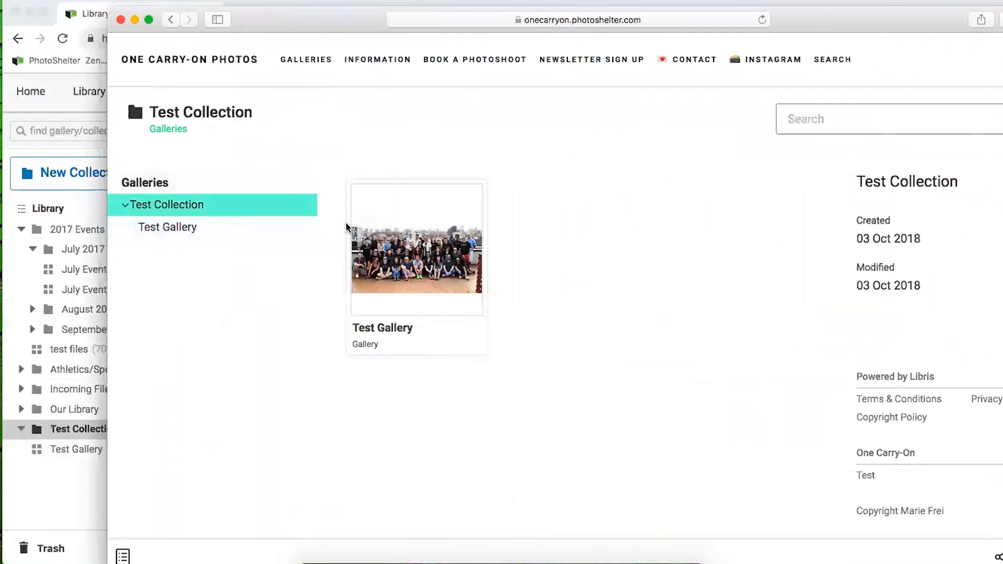
pyautogui.click(195, 233)
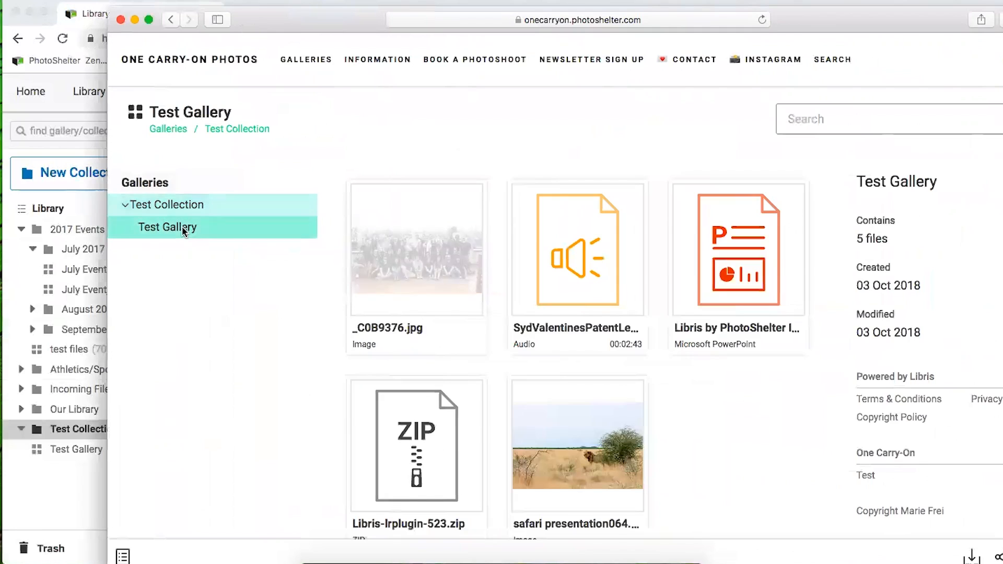
pyautogui.click(385, 286)
# Check the image's download format list for the 1200 px JPEG, then close the dialog
pyautogui.click(972, 556)
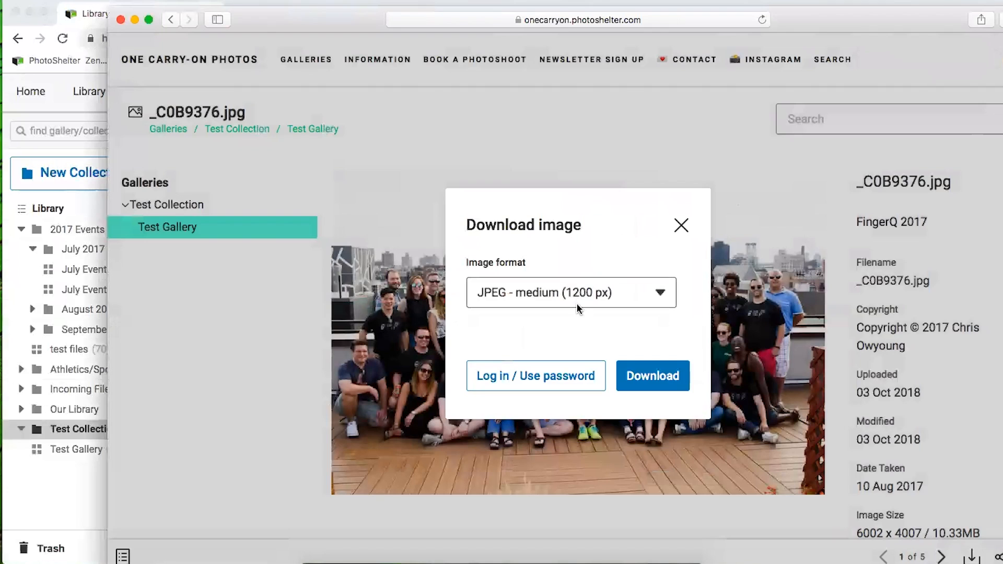
pyautogui.click(659, 292)
pyautogui.click(633, 255)
pyautogui.click(681, 225)
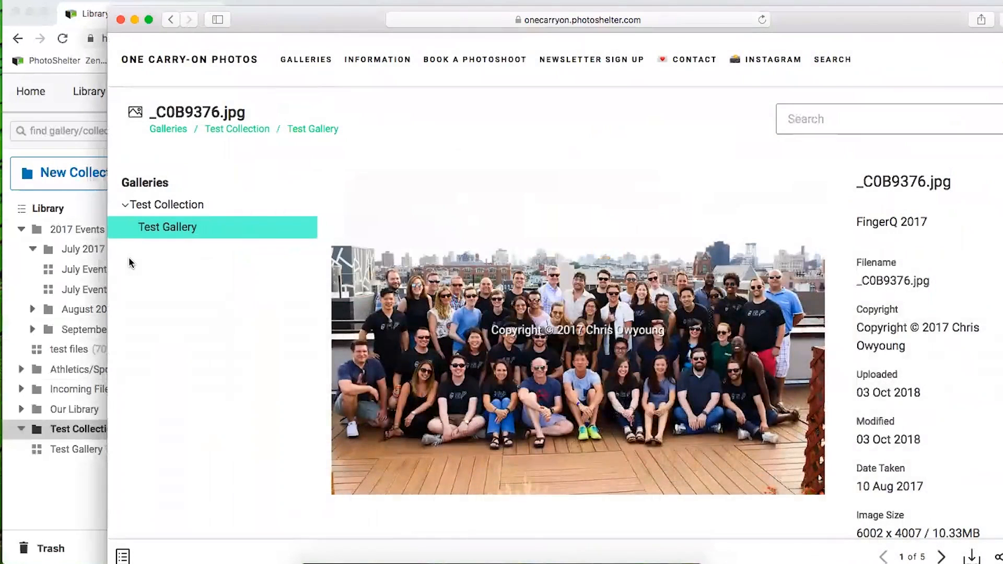
pyautogui.click(62, 505)
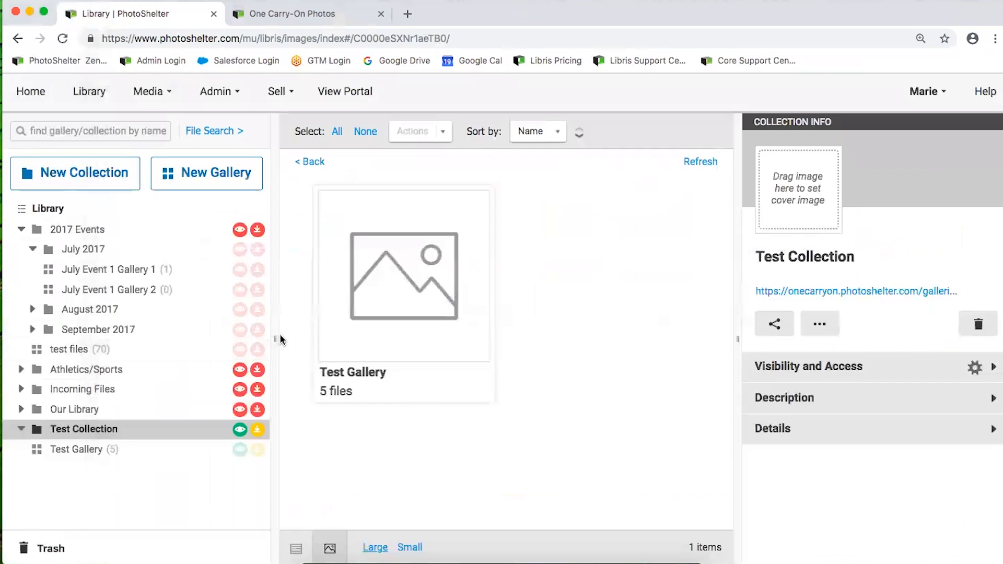
# Close the Finder Downloads window and open Libris's Admin menu
pyautogui.moveTo(237, 353)
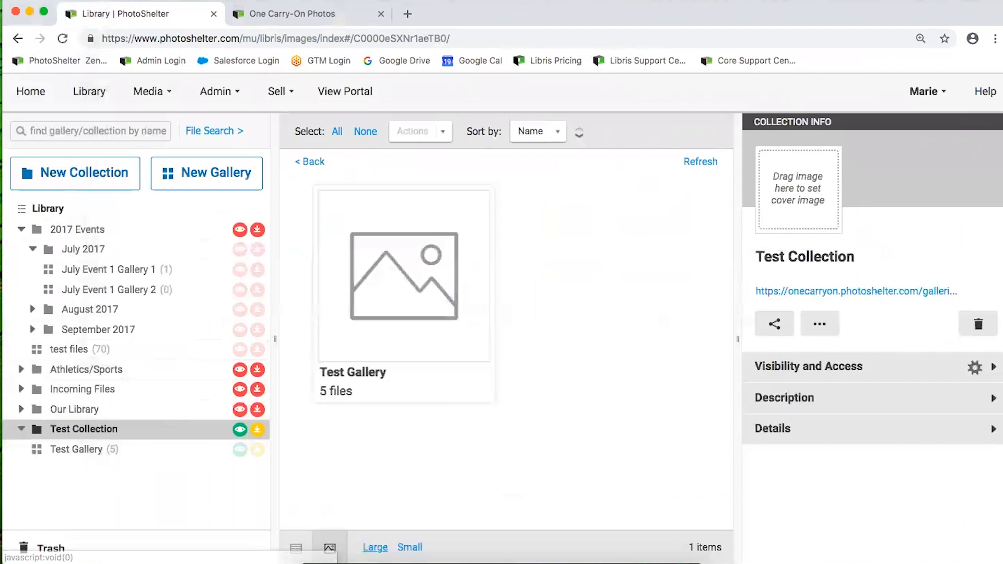
pyautogui.press('super+Tab')
pyautogui.click(413, 301)
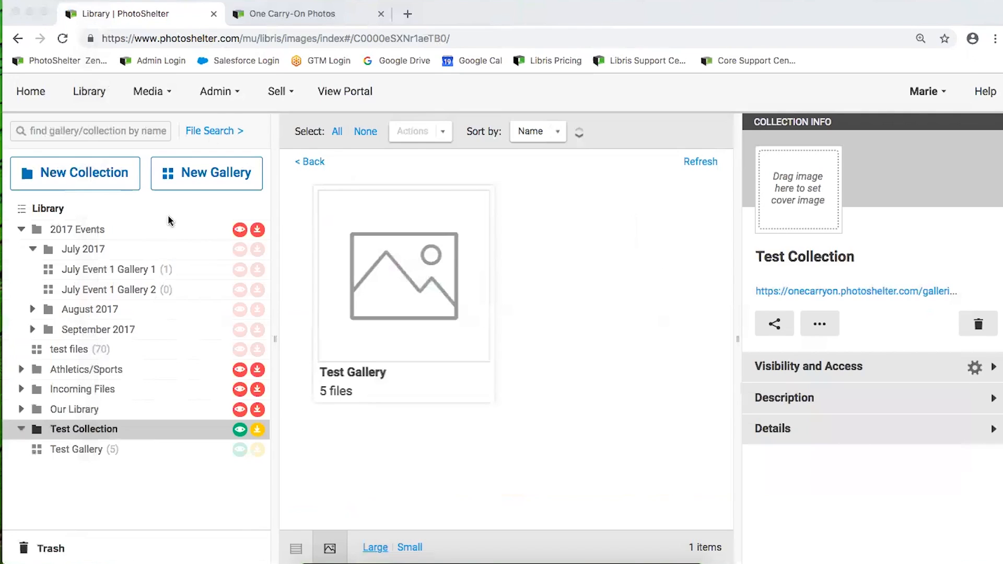
pyautogui.click(211, 96)
pyautogui.click(211, 97)
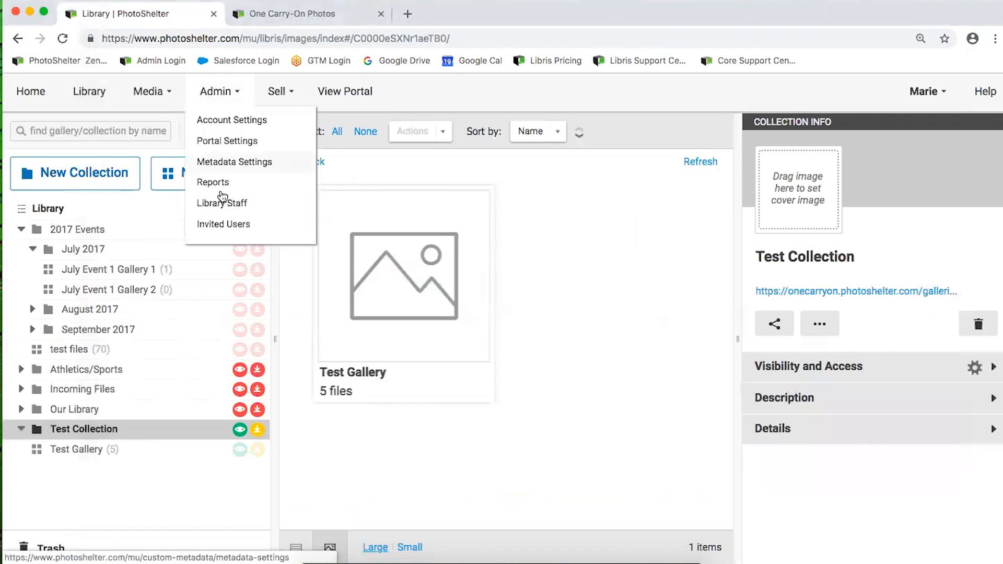
# Open Admin > Invited Users, cancel a new contact, and view the first contact's details
pyautogui.click(209, 226)
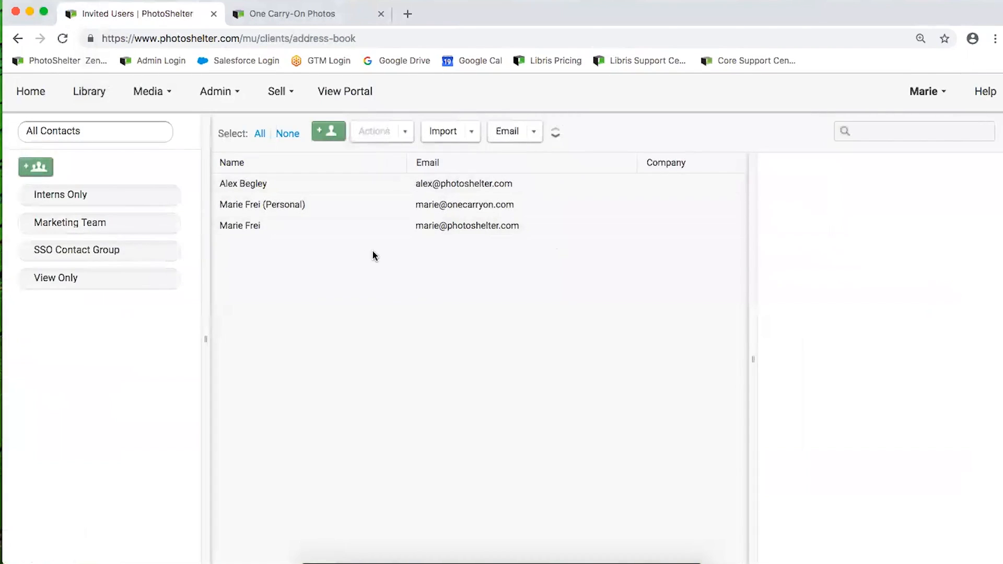
pyautogui.click(328, 132)
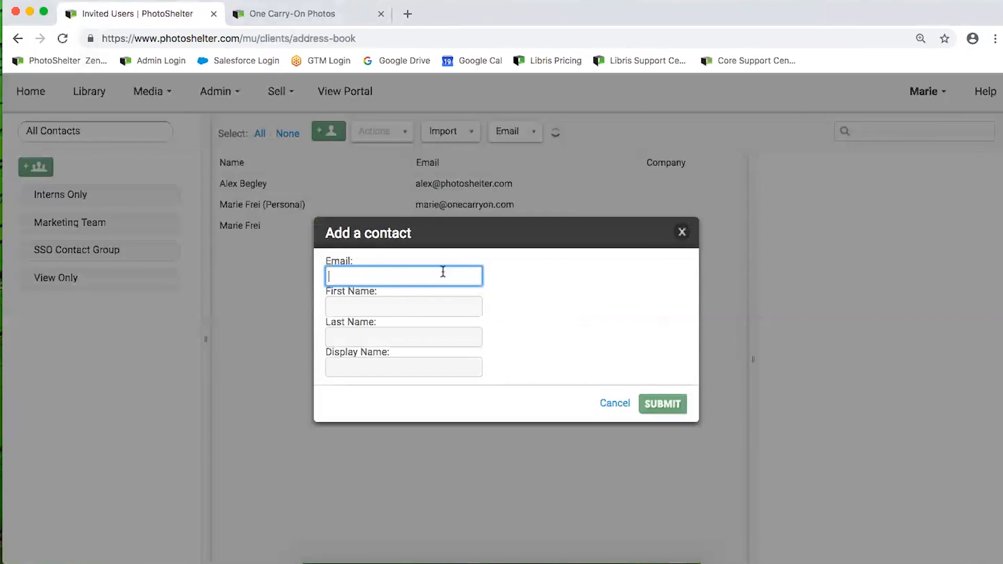
pyautogui.click(681, 233)
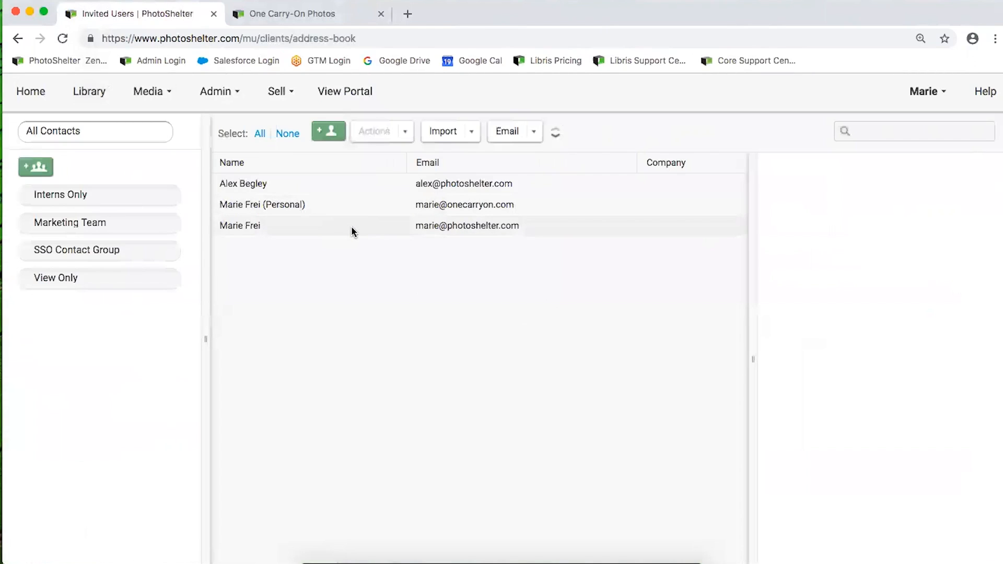
pyautogui.click(330, 185)
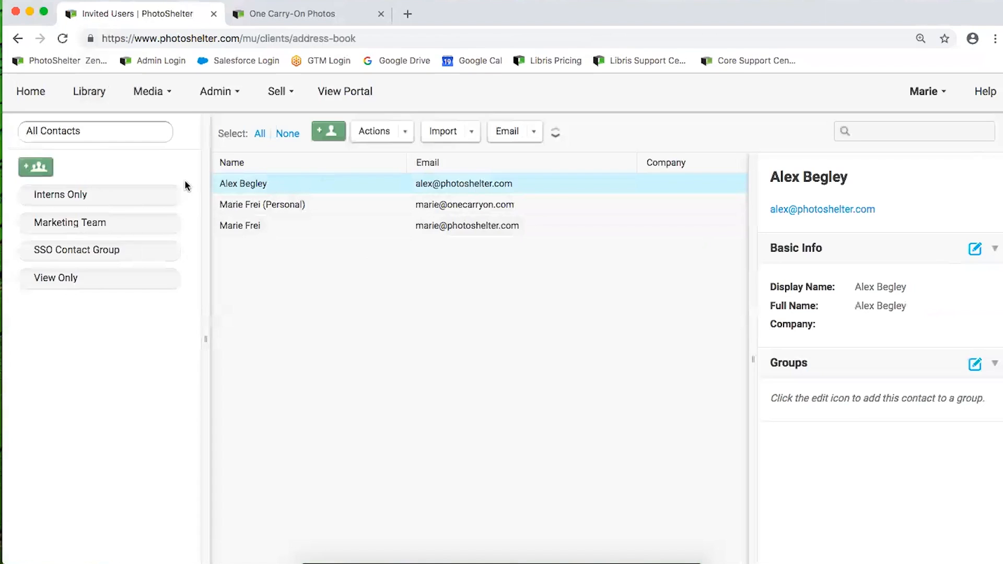
# Select the first and third contacts and drag them into the Marketing Team group
pyautogui.click(371, 224)
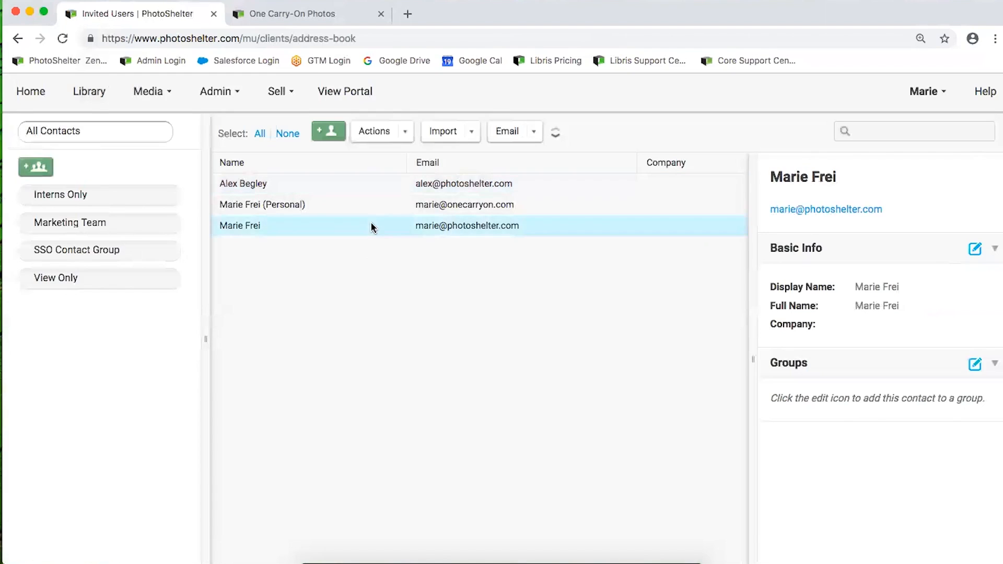
pyautogui.click(355, 186)
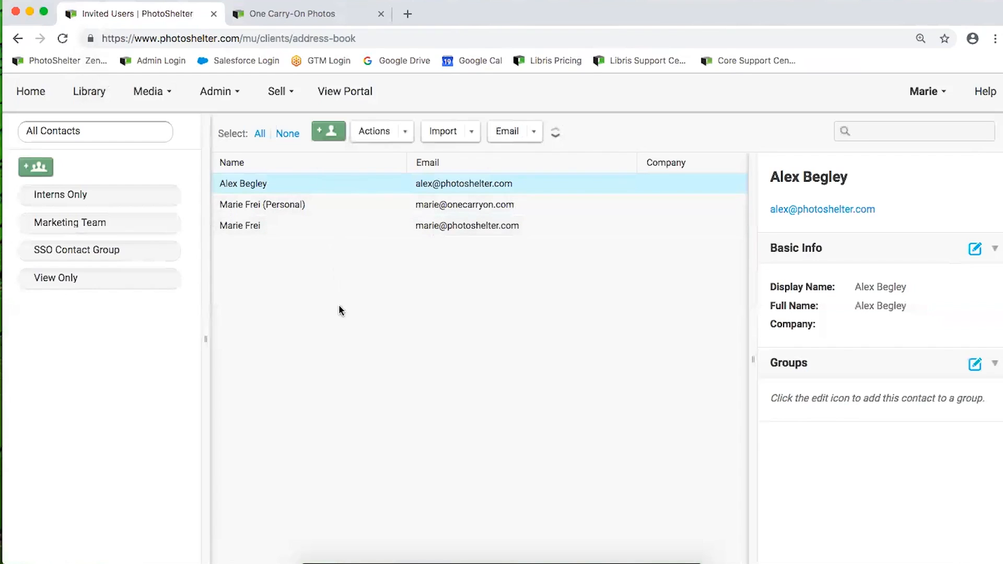
pyautogui.click(460, 135)
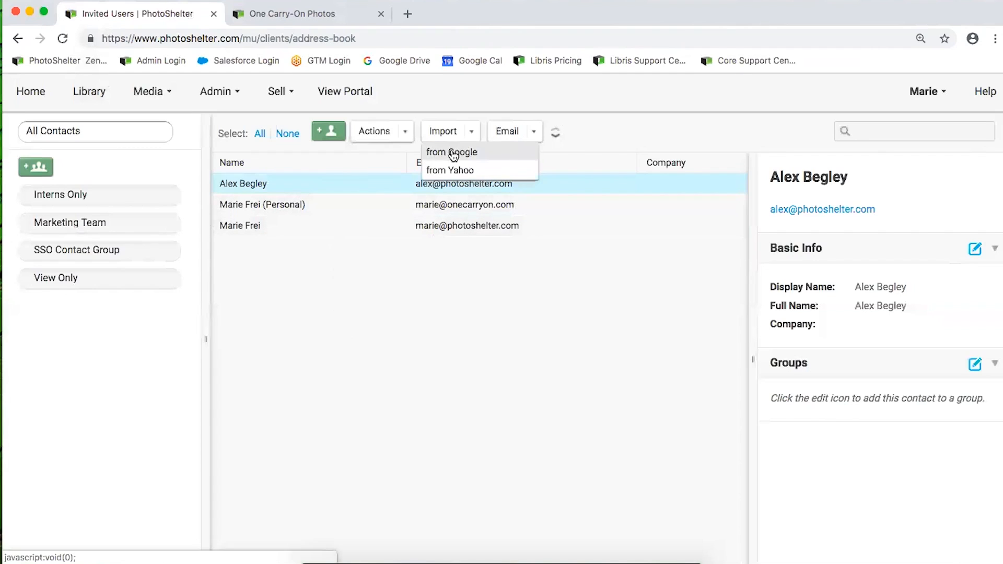
pyautogui.click(468, 134)
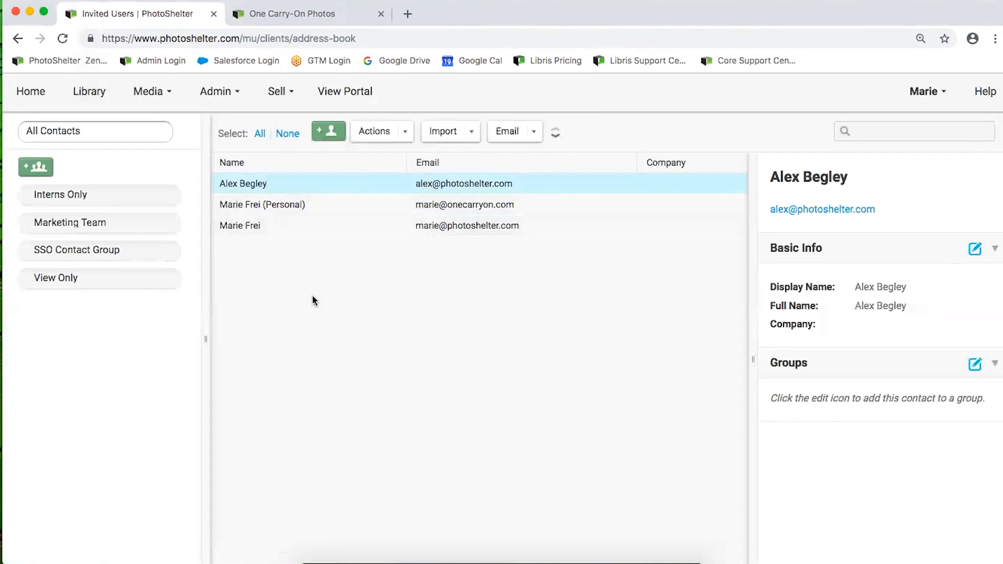
pyautogui.keyDown('super'); pyautogui.click(276, 231); pyautogui.keyUp('super')
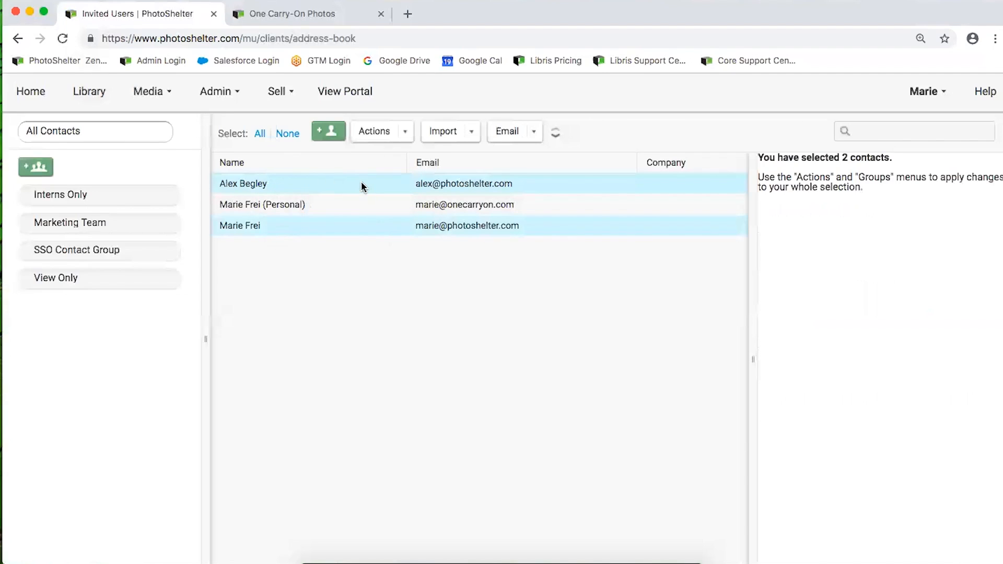
pyautogui.moveTo(305, 257); pyautogui.dragTo(63, 228)
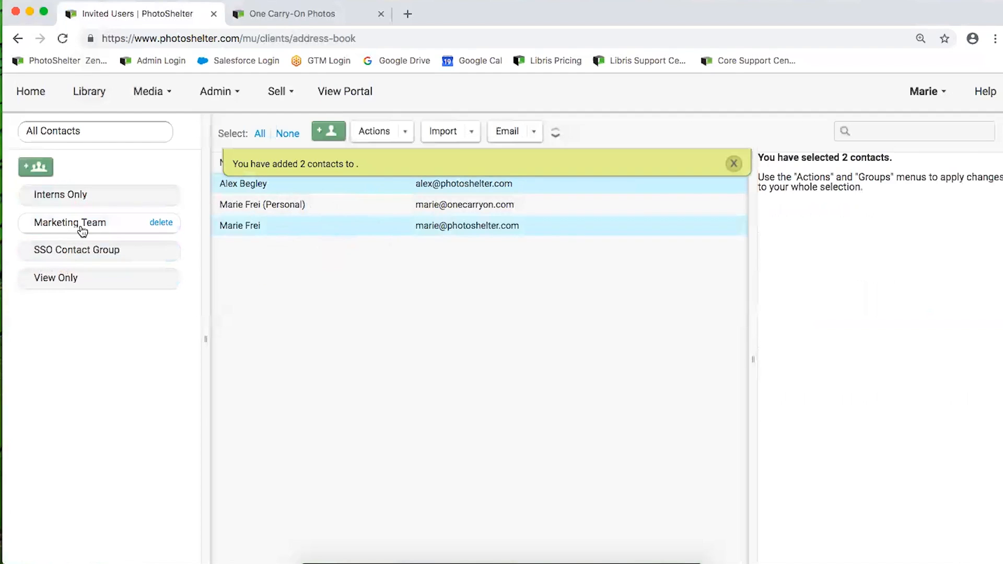
# Review Marketing Team, SSO Contact Group, View Only and All Contacts, then return to the Library
pyautogui.click(52, 225)
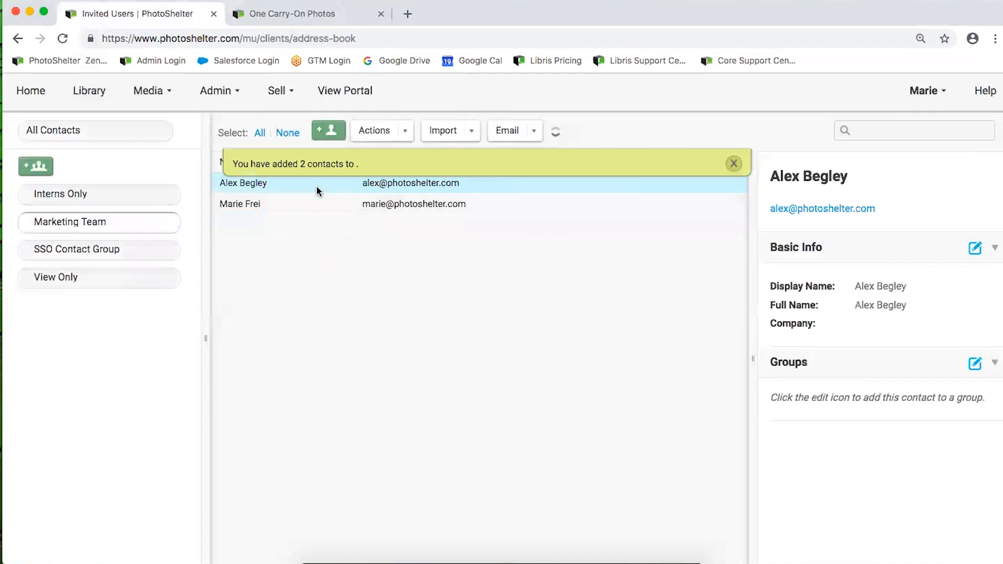
pyautogui.click(67, 253)
pyautogui.click(66, 279)
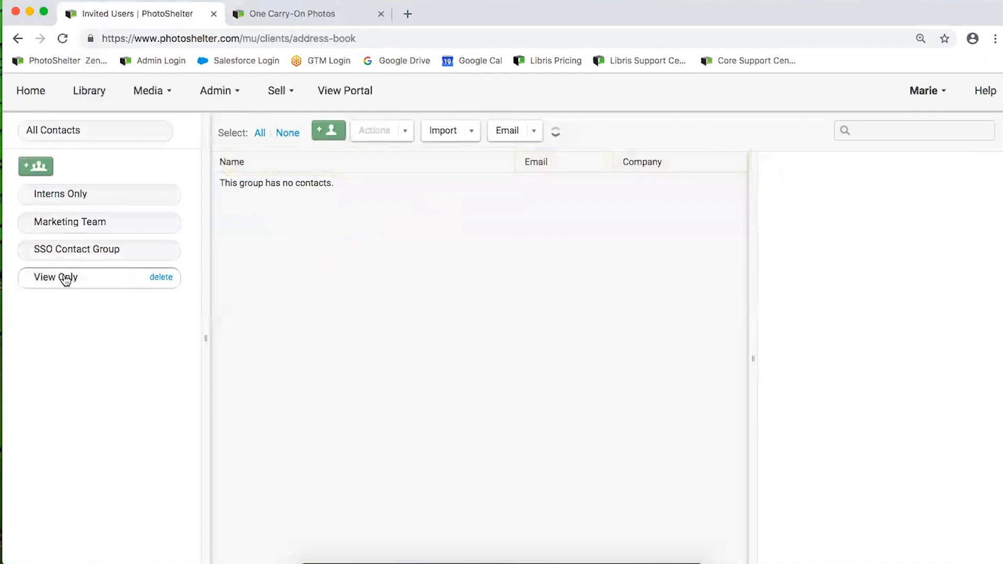
pyautogui.click(68, 224)
pyautogui.click(72, 125)
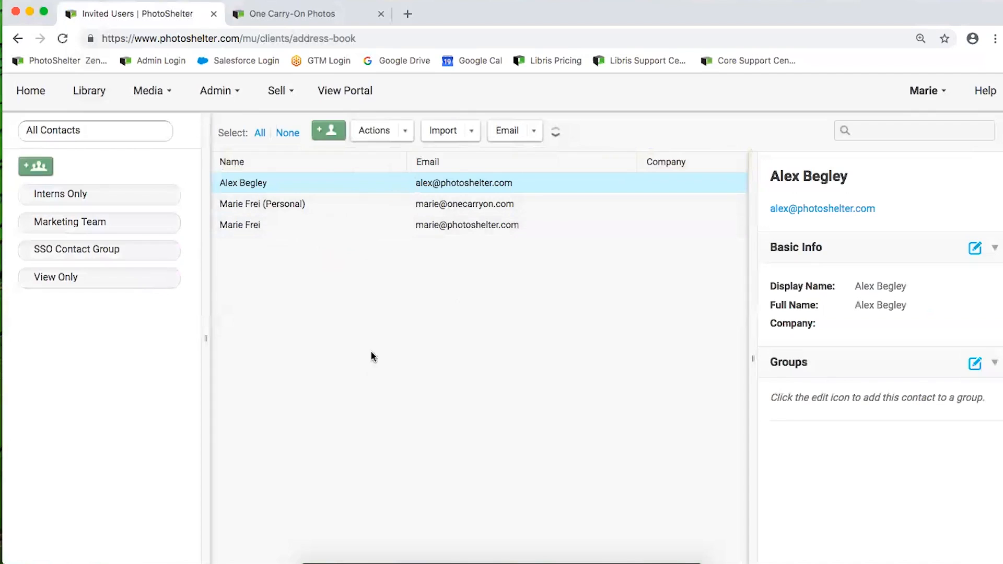
pyautogui.click(298, 227)
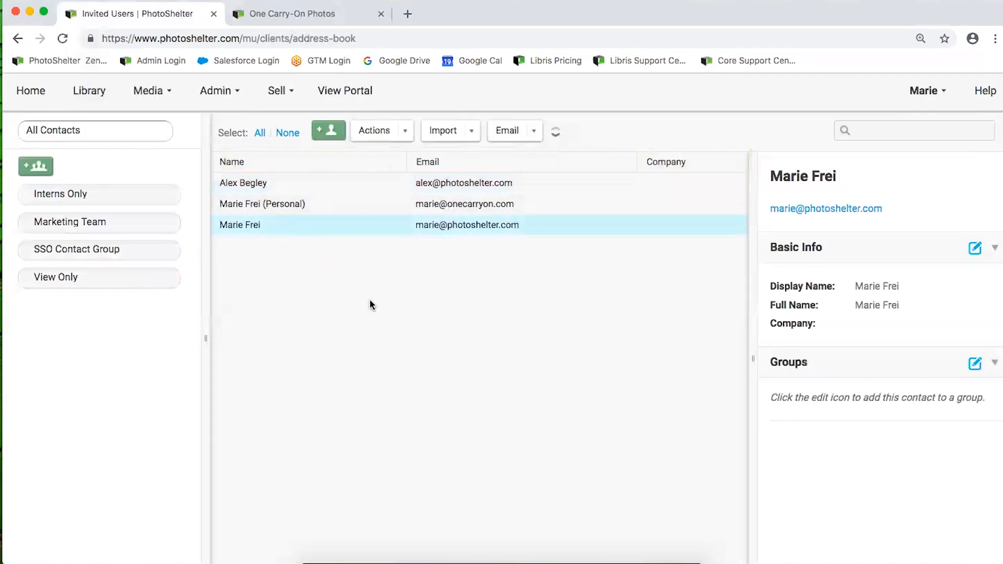
pyautogui.click(92, 94)
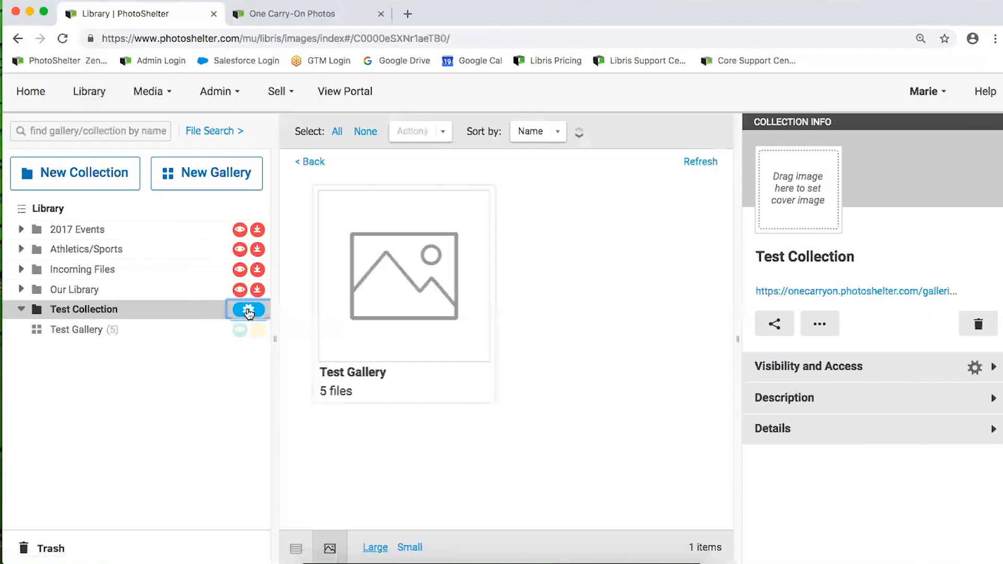
# Set Test Collection's Native Visibility to Those with permission and add a new permission
pyautogui.click(249, 311)
pyautogui.click(303, 171)
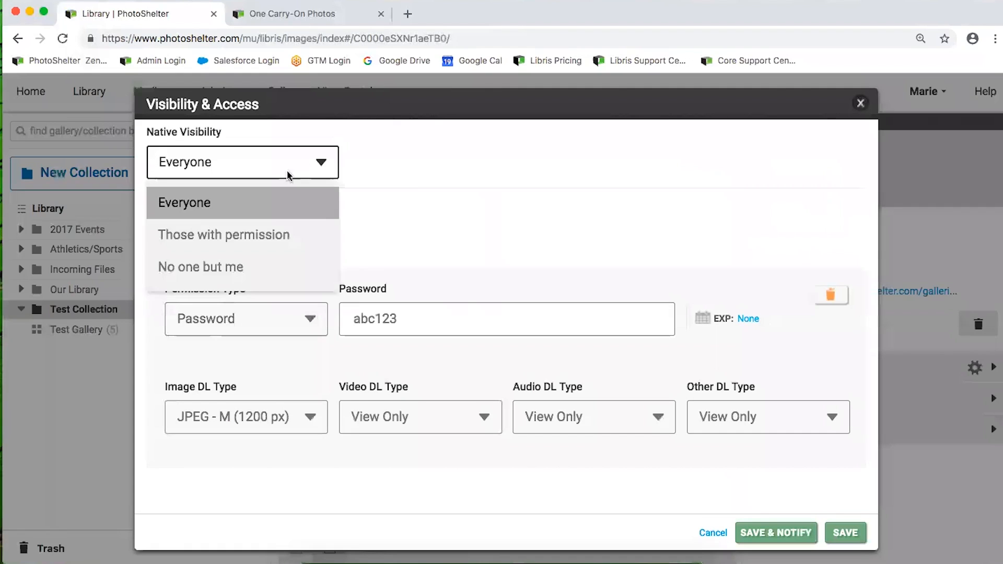
pyautogui.click(266, 235)
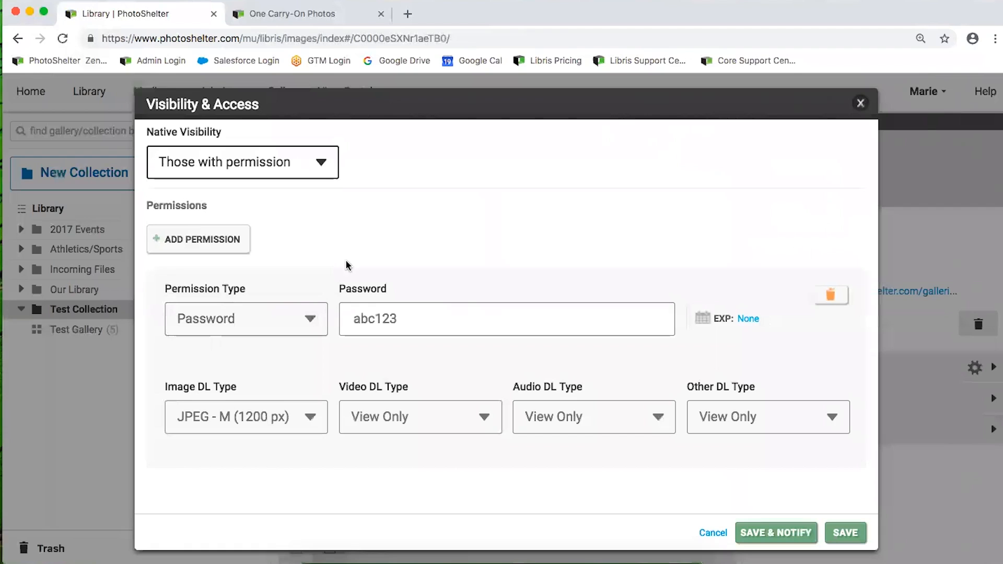
pyautogui.click(222, 241)
pyautogui.scroll(-4, 293, 316)
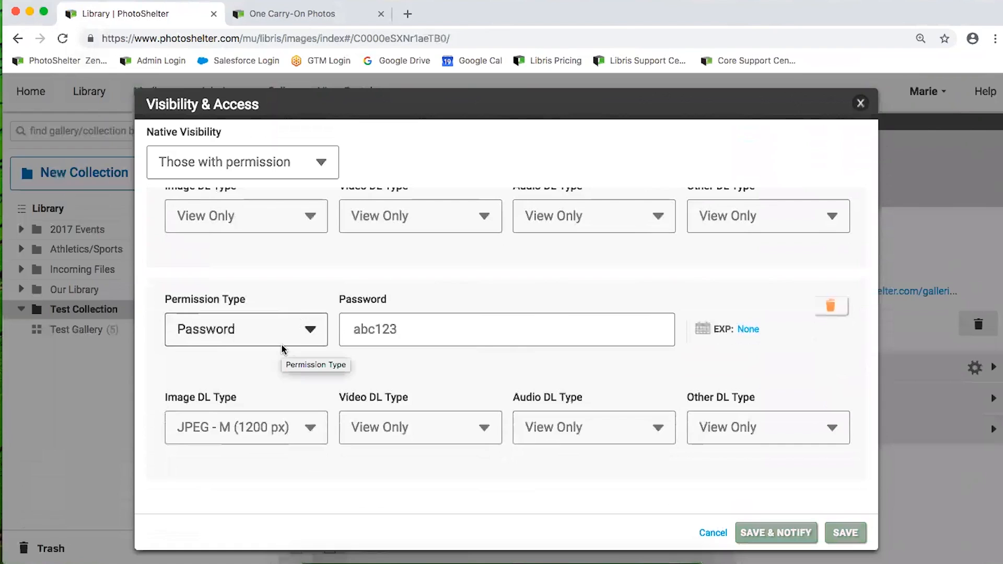
pyautogui.scroll(4, 282, 346)
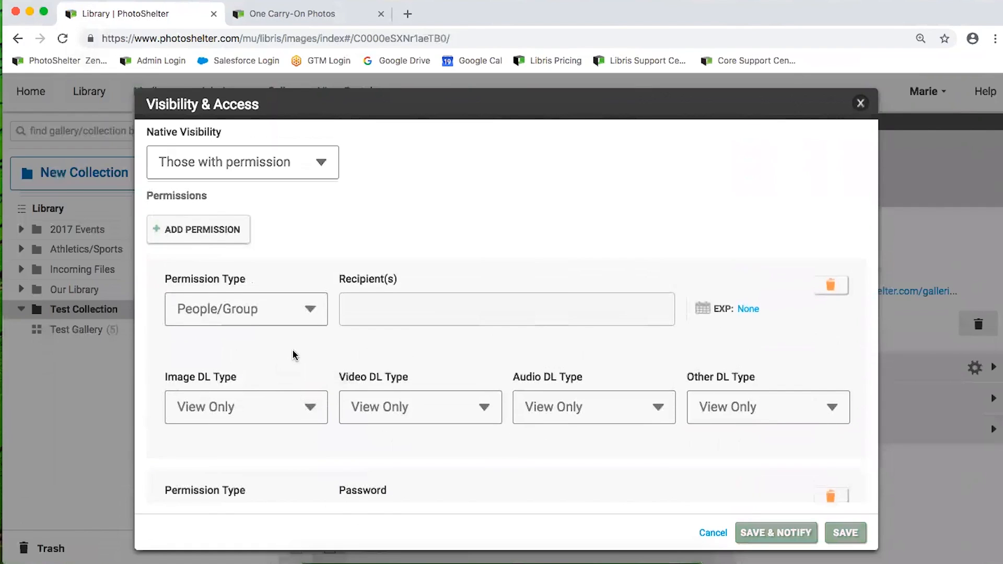
pyautogui.scroll(-2, 292, 354)
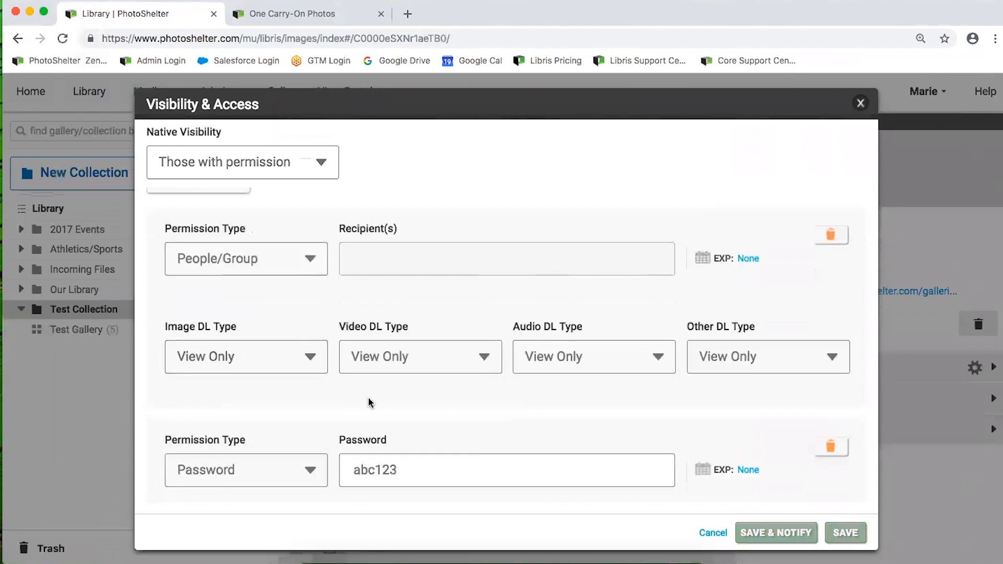
pyautogui.scroll(-5, 322, 475)
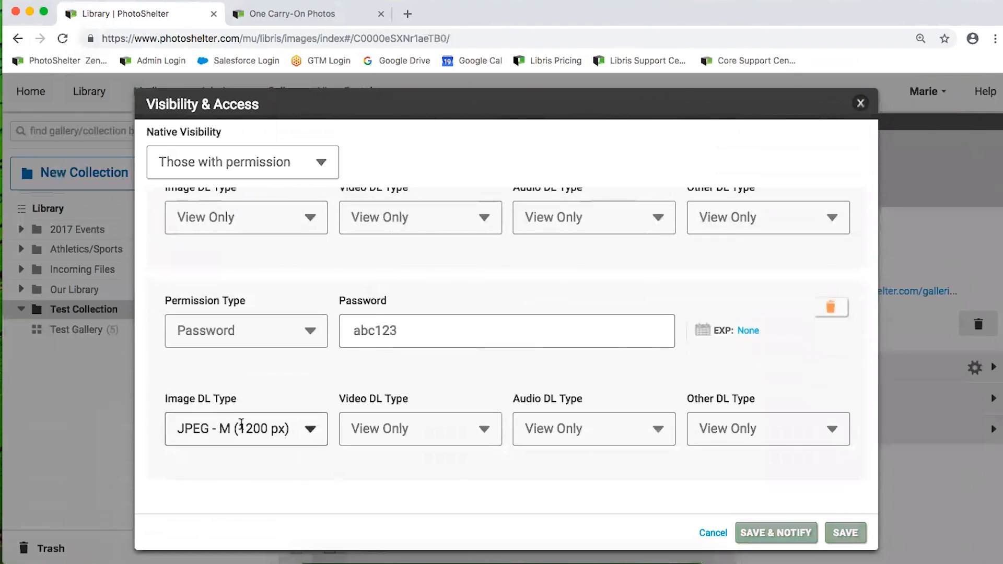
pyautogui.scroll(5, 237, 235)
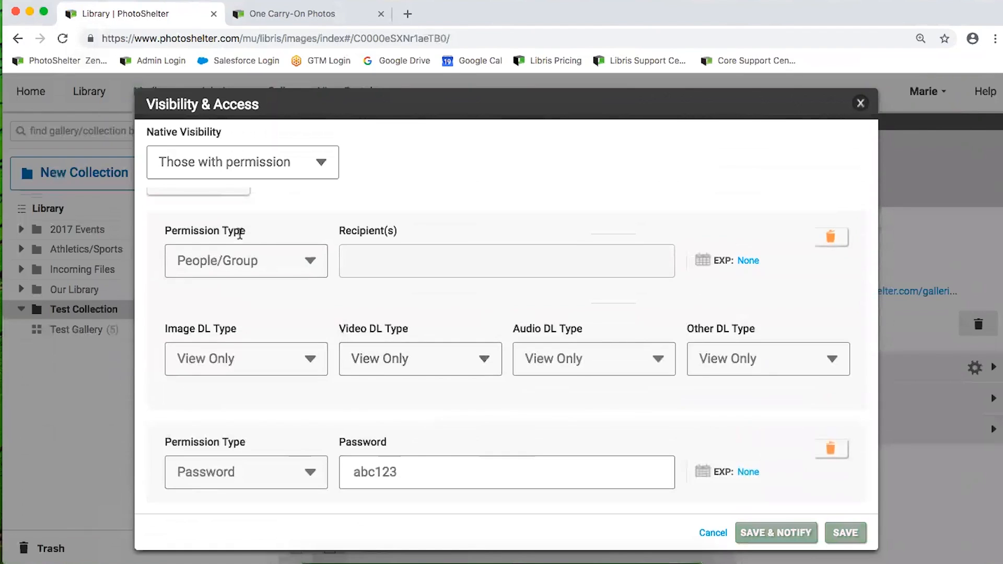
pyautogui.scroll(2, 293, 280)
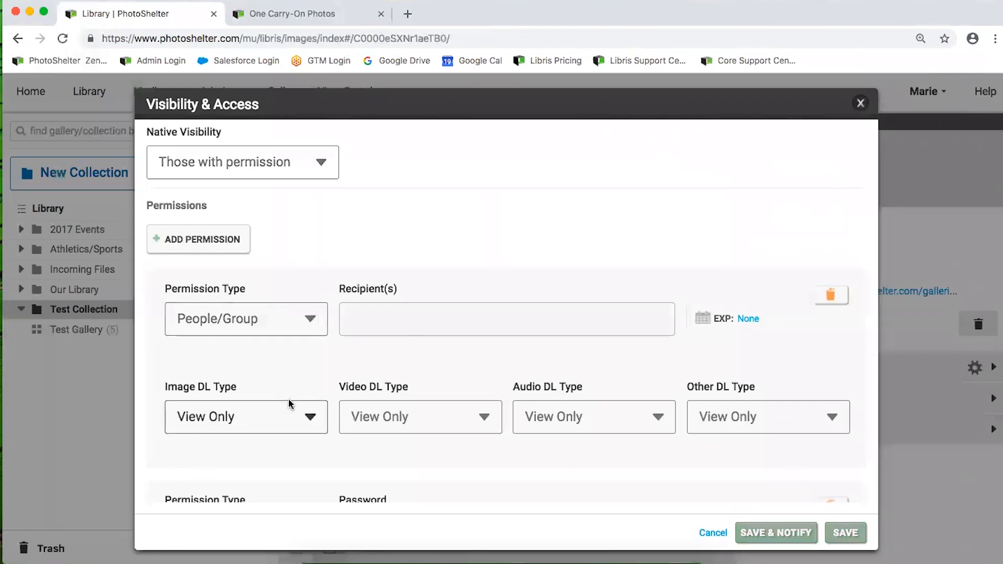
# Set the image, video, audio and other download types to Original file
pyautogui.click(291, 420)
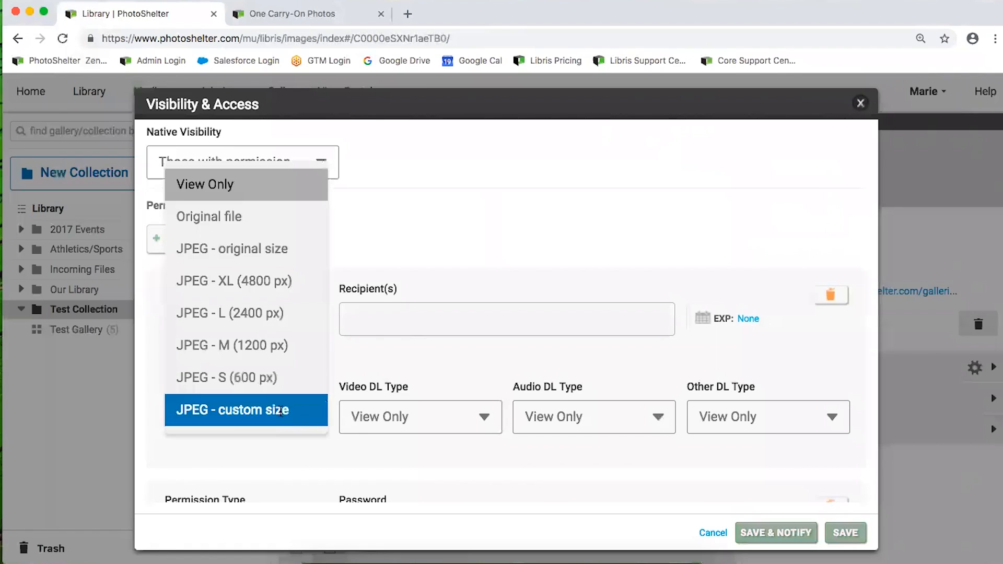
pyautogui.click(223, 217)
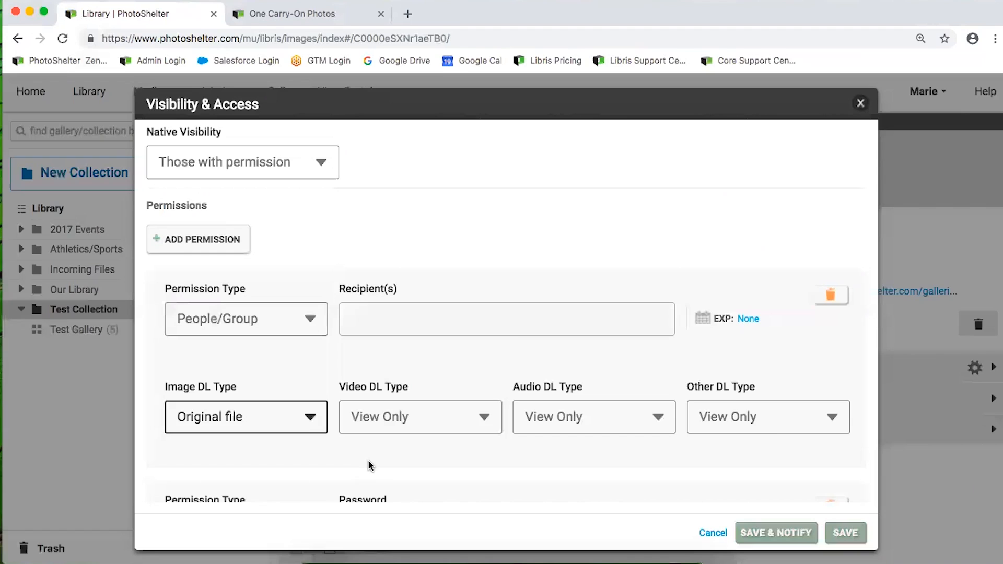
pyautogui.click(390, 416)
pyautogui.click(381, 290)
pyautogui.click(589, 415)
pyautogui.click(591, 489)
pyautogui.click(715, 418)
pyautogui.click(726, 490)
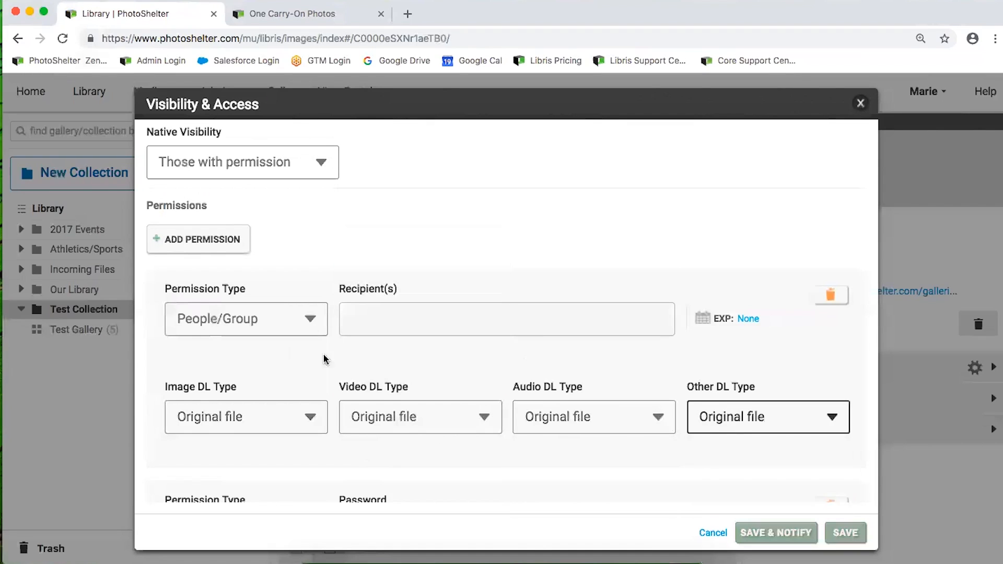
# Make Marketing Team the permission's recipient
pyautogui.click(355, 321)
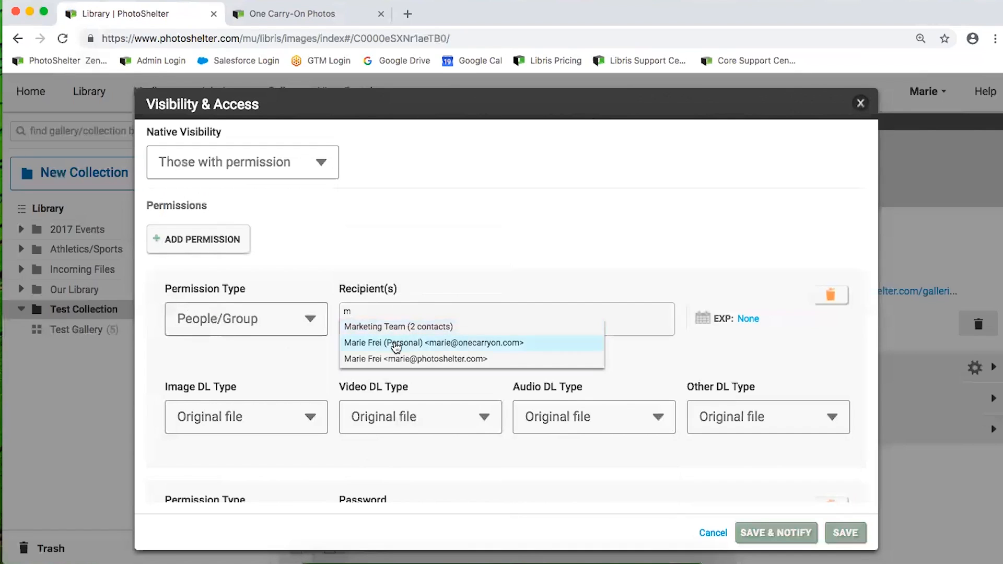
pyautogui.press('BackSpace')
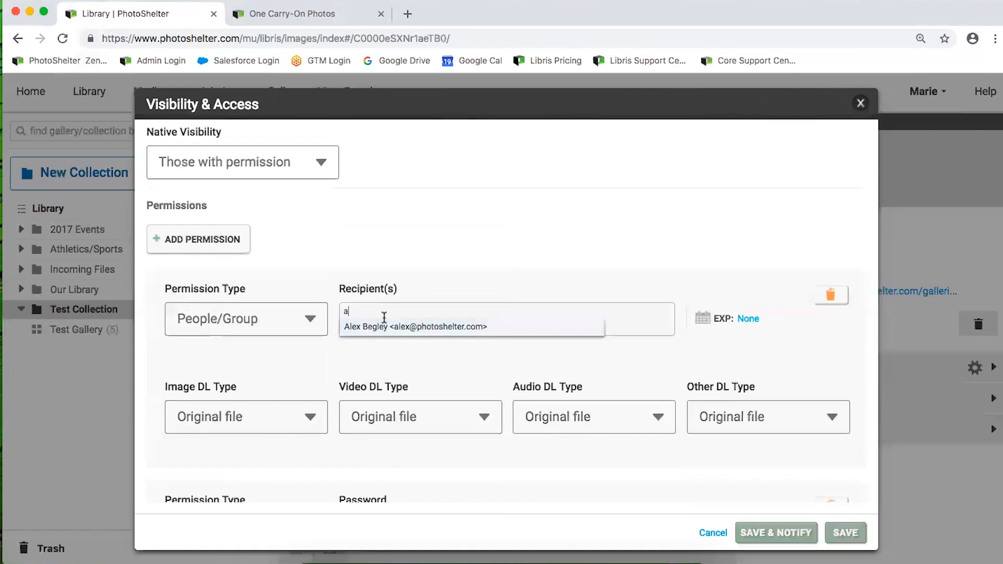
pyautogui.press('BackSpace')
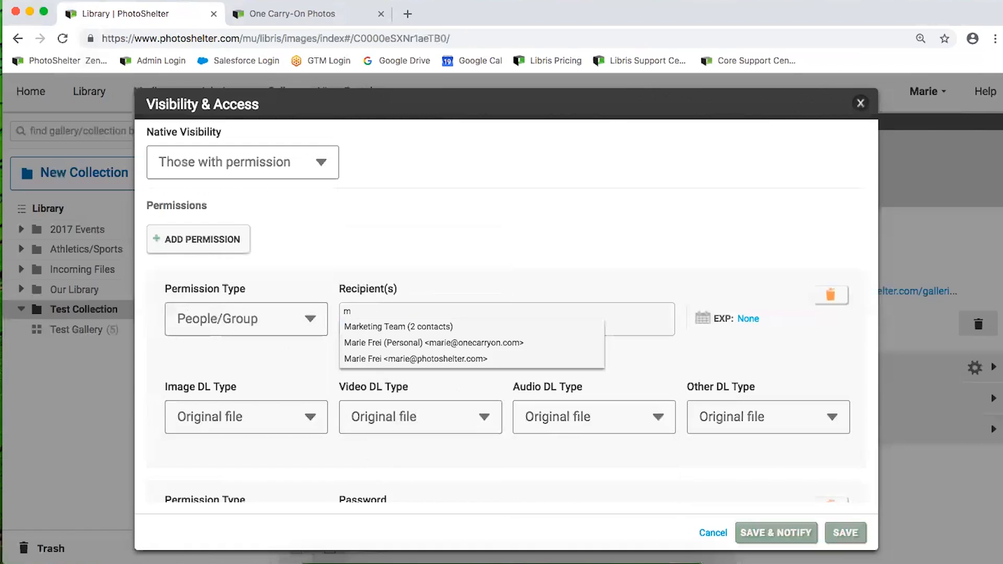
pyautogui.click(378, 327)
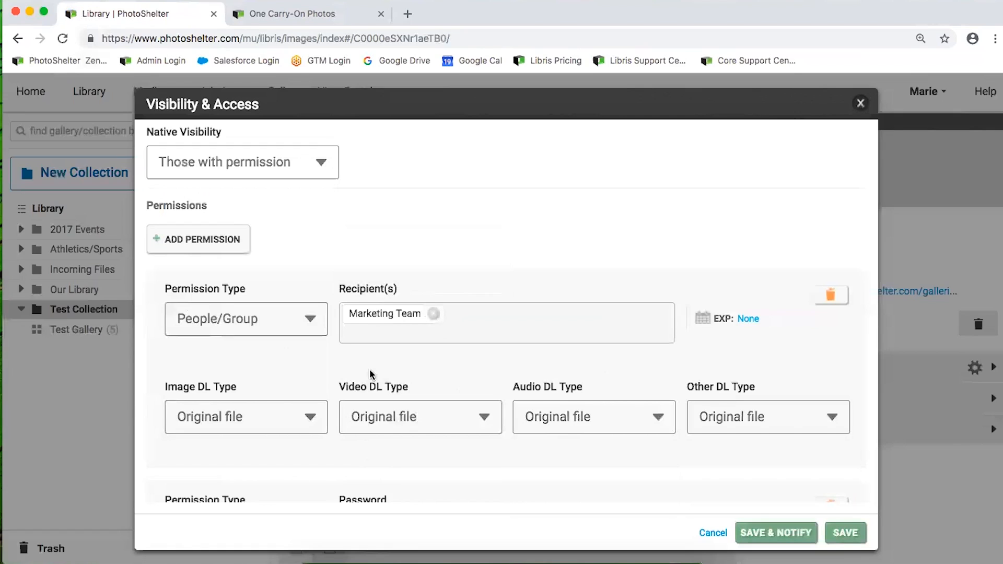
pyautogui.click(749, 320)
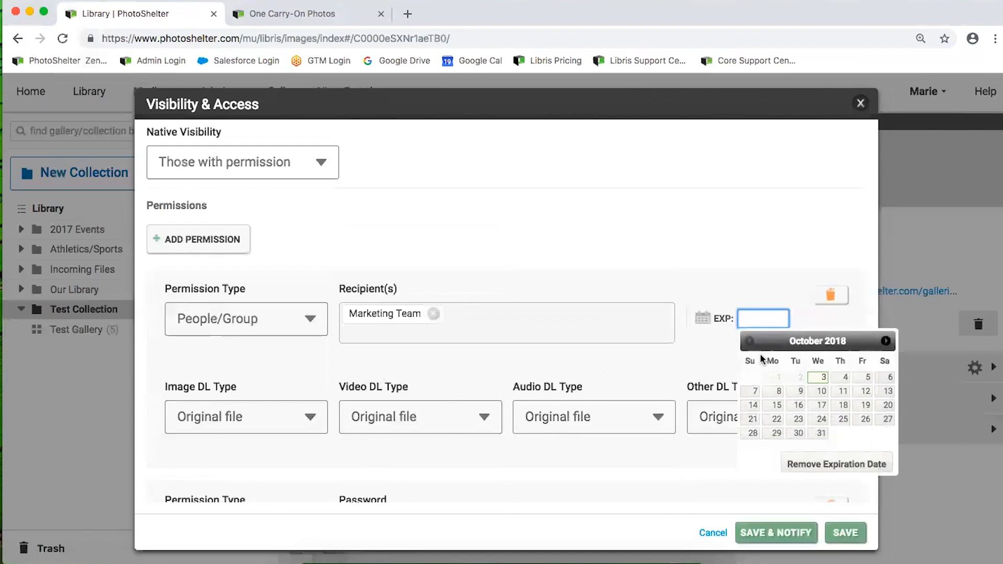
# Leave the permission without an expiration date, review both permissions, and save
pyautogui.click(726, 306)
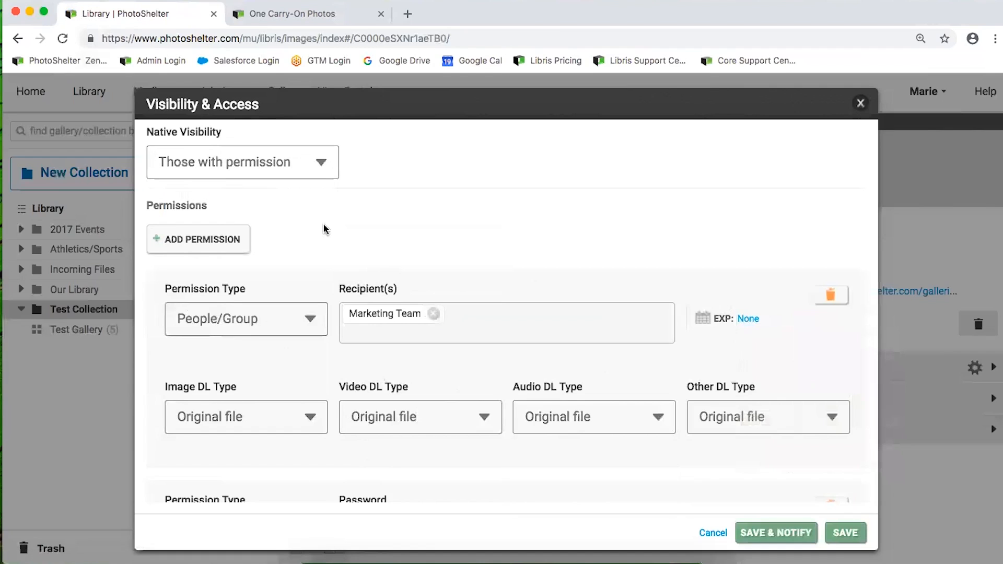
pyautogui.scroll(-2, 388, 323)
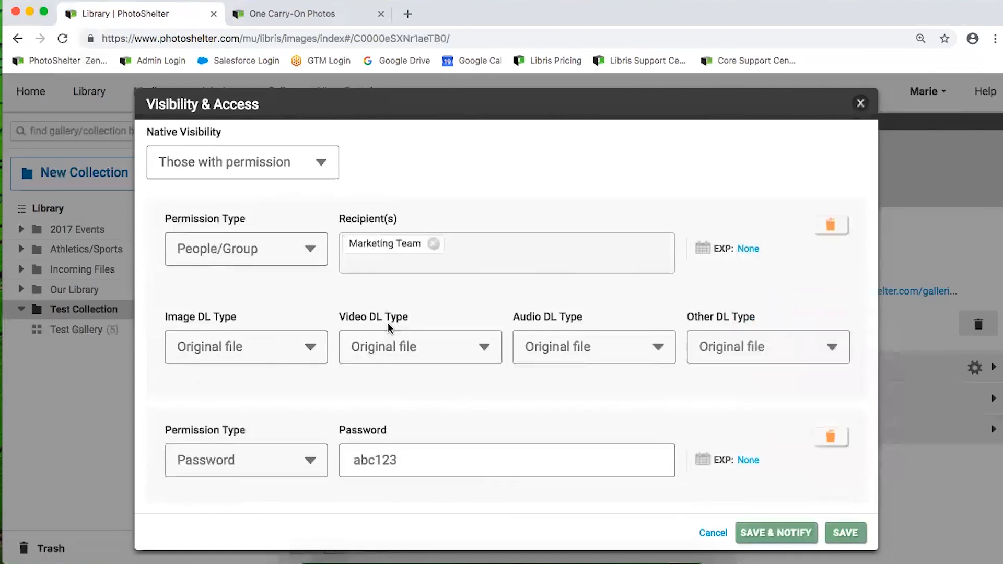
pyautogui.scroll(2, 388, 322)
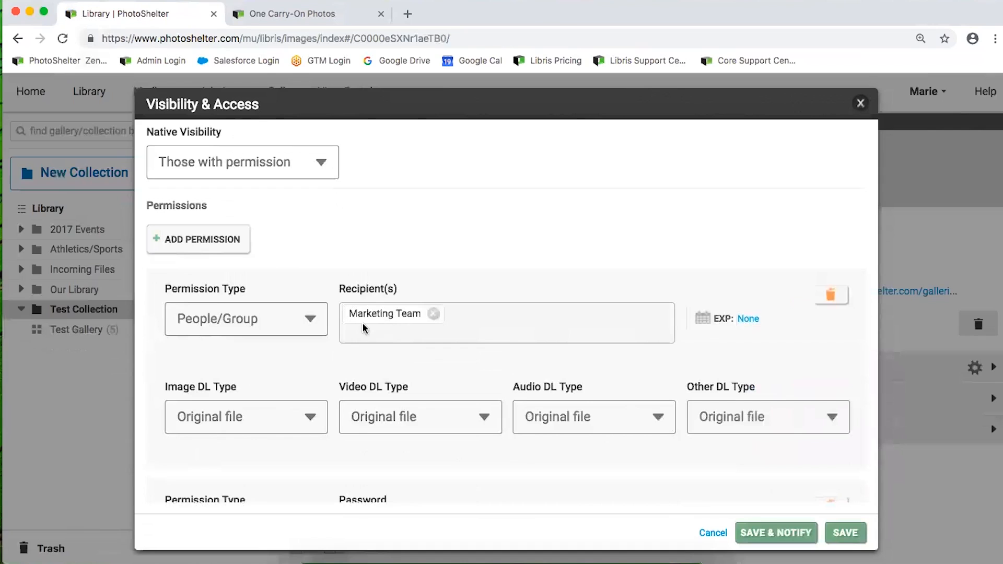
pyautogui.click(845, 532)
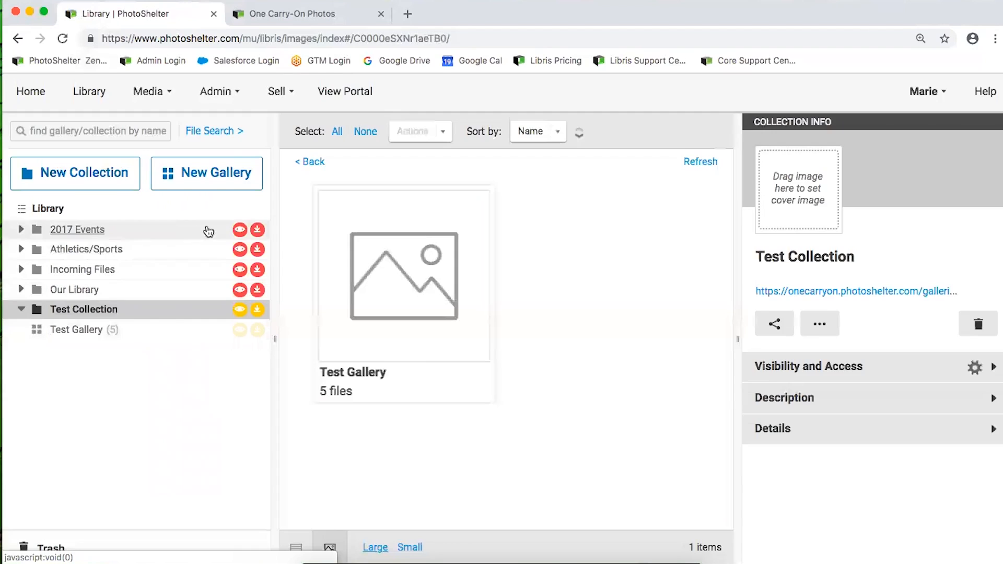
# Limit Test Collection's visibility to those with permission and add a Marketing Team permission
pyautogui.click(240, 229)
pyautogui.click(252, 173)
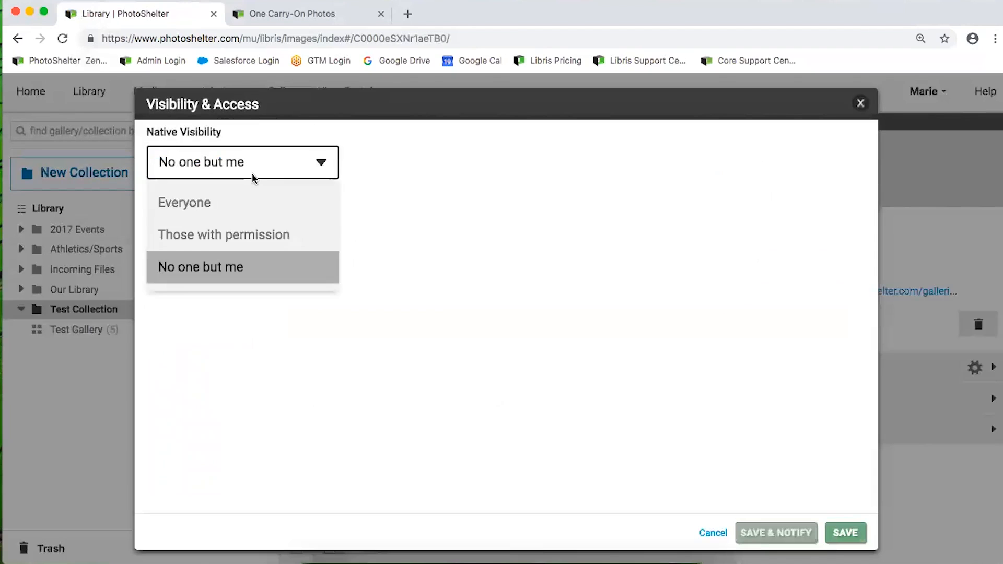
pyautogui.click(230, 234)
pyautogui.click(214, 245)
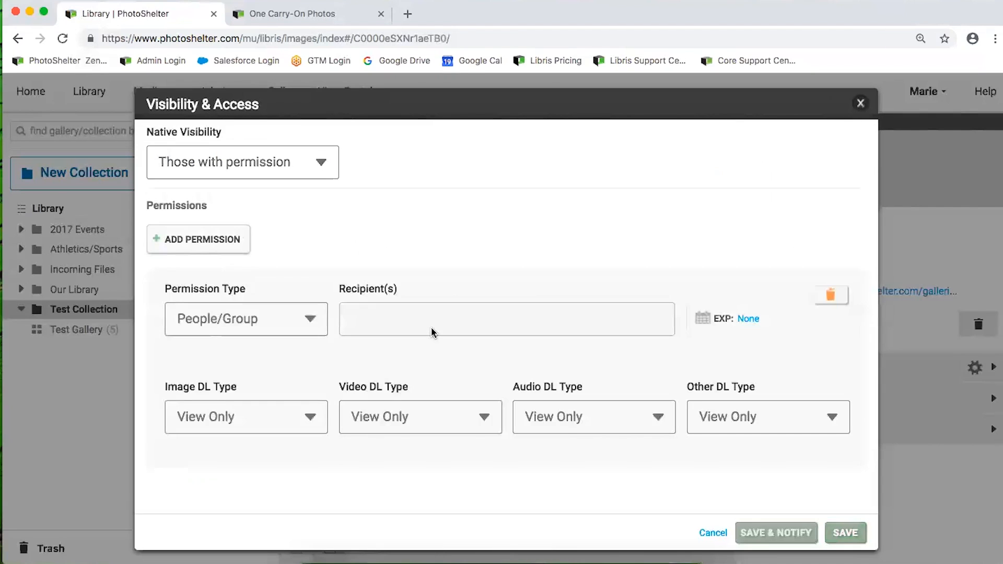
pyautogui.write('mar')
pyautogui.click(409, 328)
# Allow Original downloads for images, video, audio and other files, save, then expand and collapse 2017 Events
pyautogui.click(287, 413)
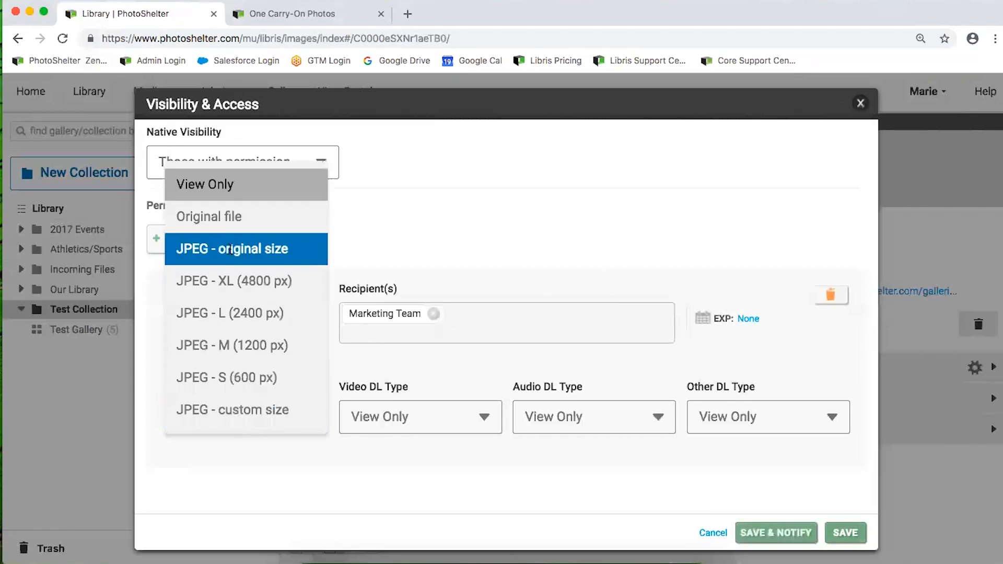
pyautogui.click(219, 215)
pyautogui.click(427, 438)
pyautogui.click(383, 280)
pyautogui.click(596, 433)
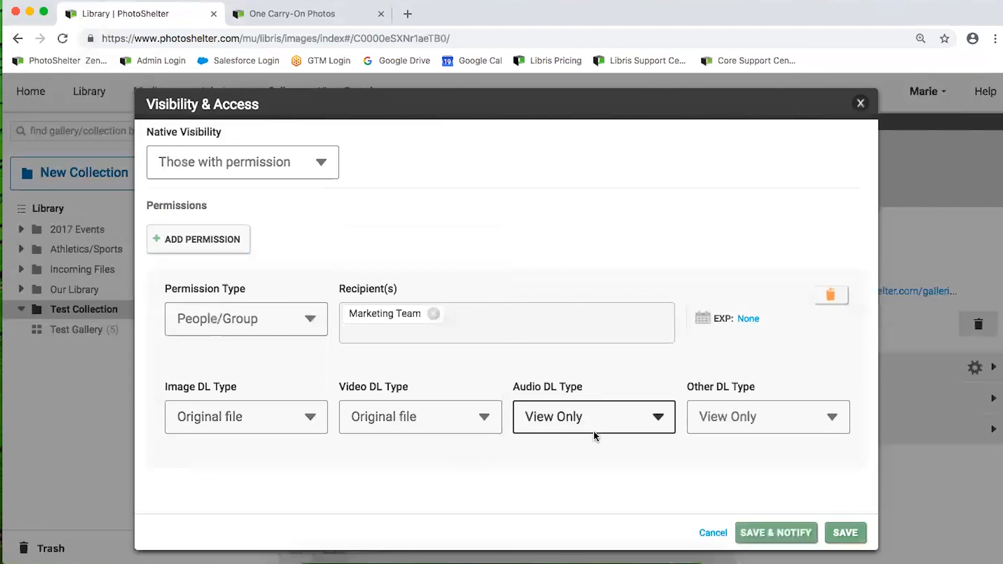
pyautogui.click(557, 490)
pyautogui.click(739, 418)
pyautogui.click(730, 487)
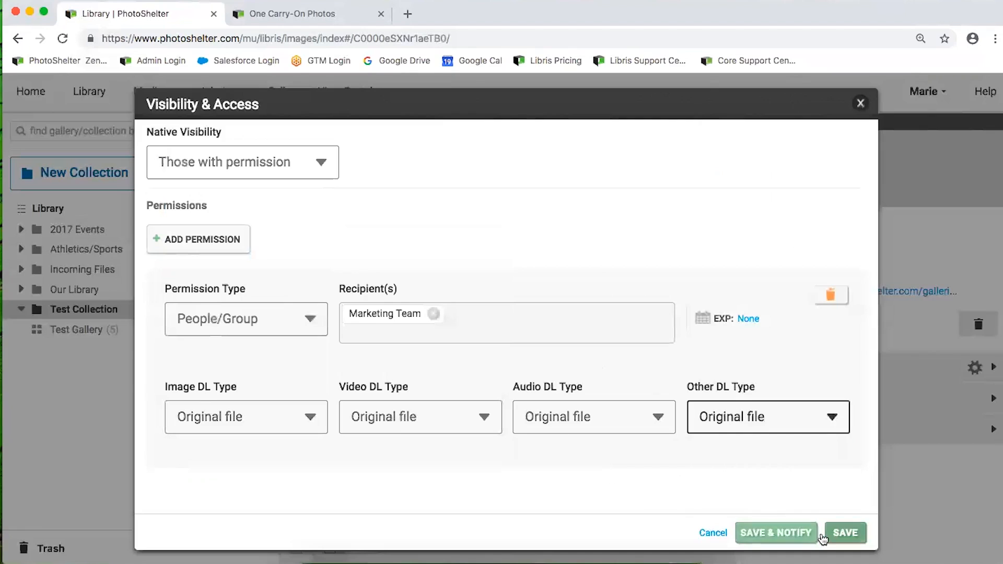
pyautogui.click(846, 534)
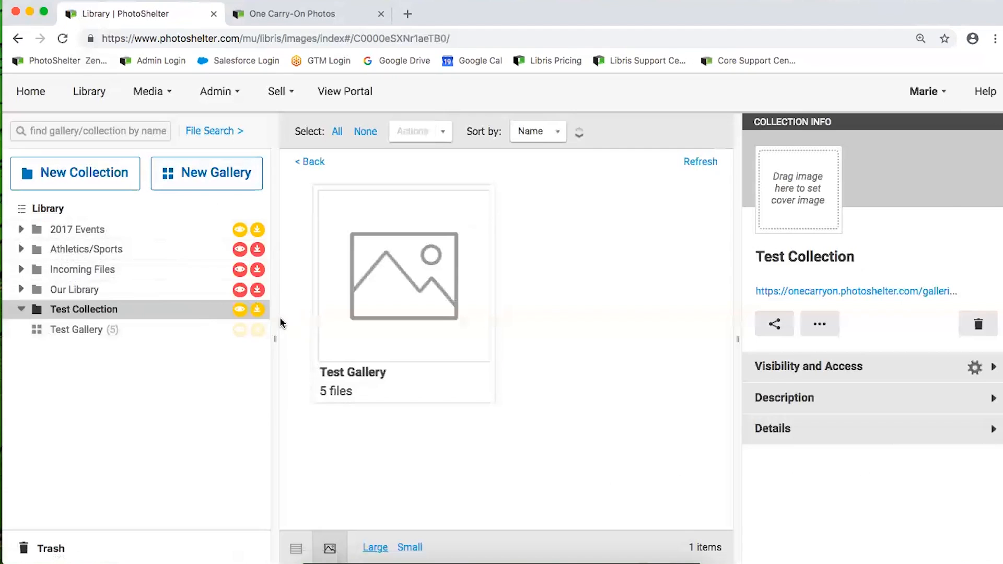
pyautogui.click(22, 230)
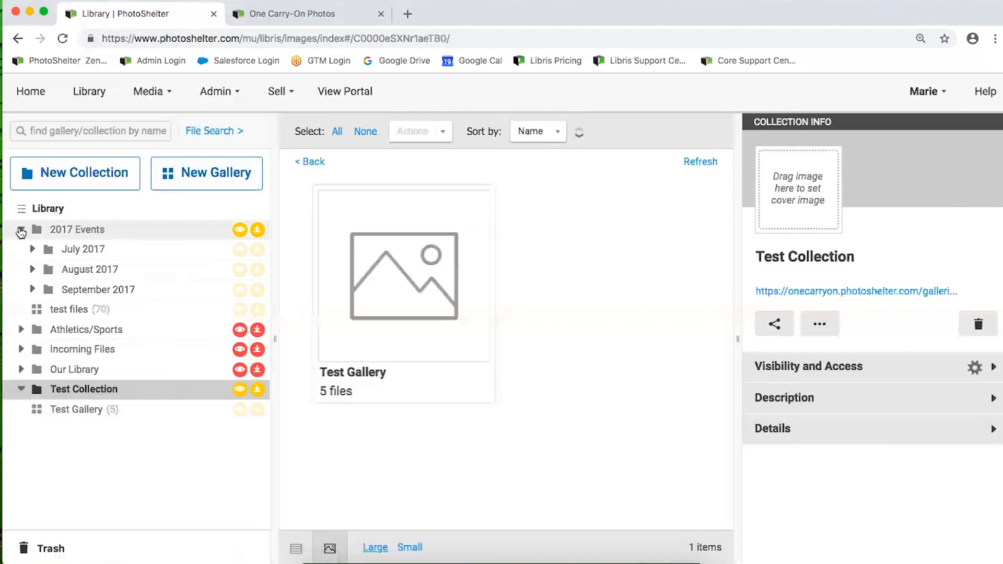
pyautogui.click(21, 231)
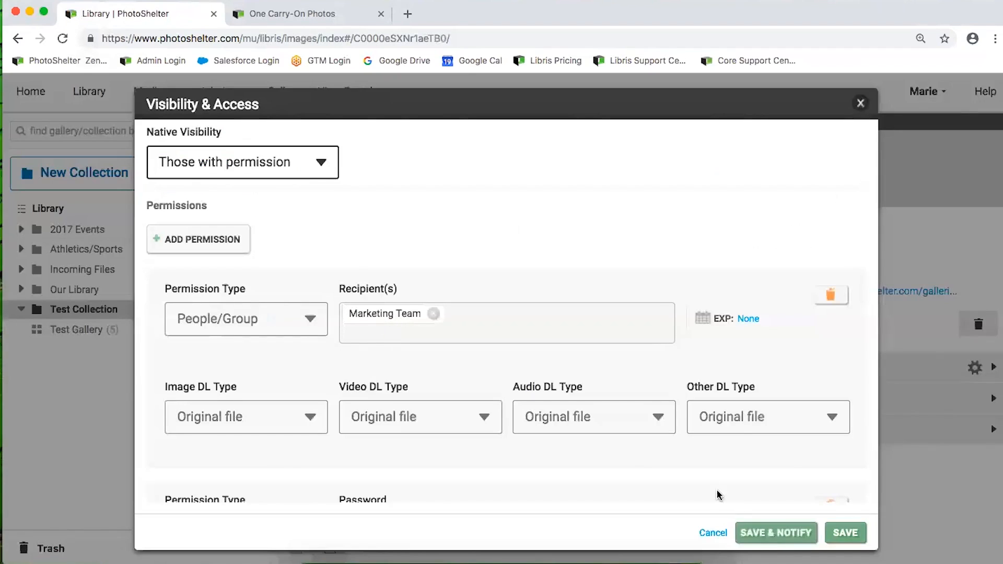
# Save the access settings with notification, including an email to the permitted people and groups
pyautogui.click(773, 532)
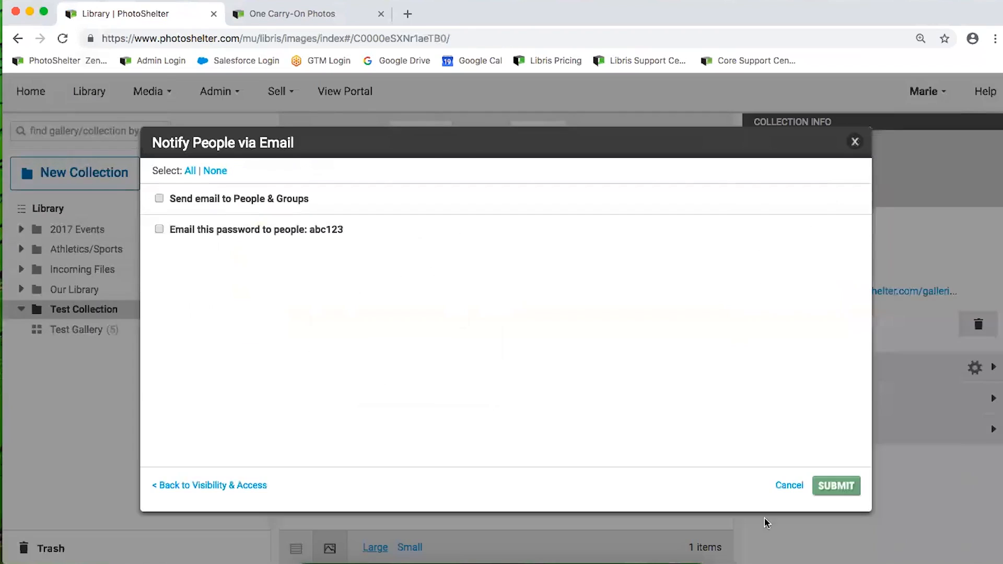
pyautogui.click(159, 198)
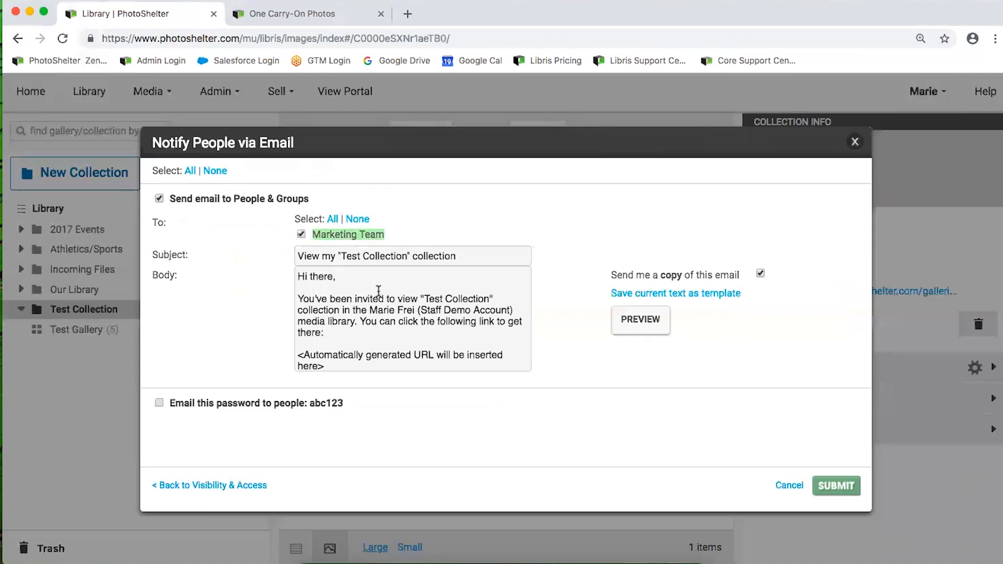
pyautogui.scroll(-2, 363, 301)
pyautogui.tripleClick(329, 313)
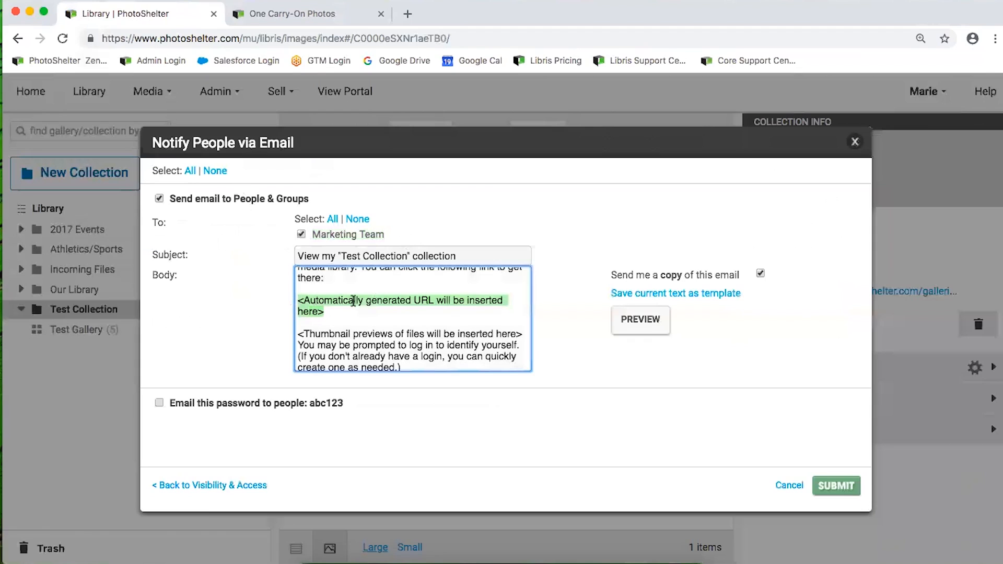
pyautogui.click(337, 311)
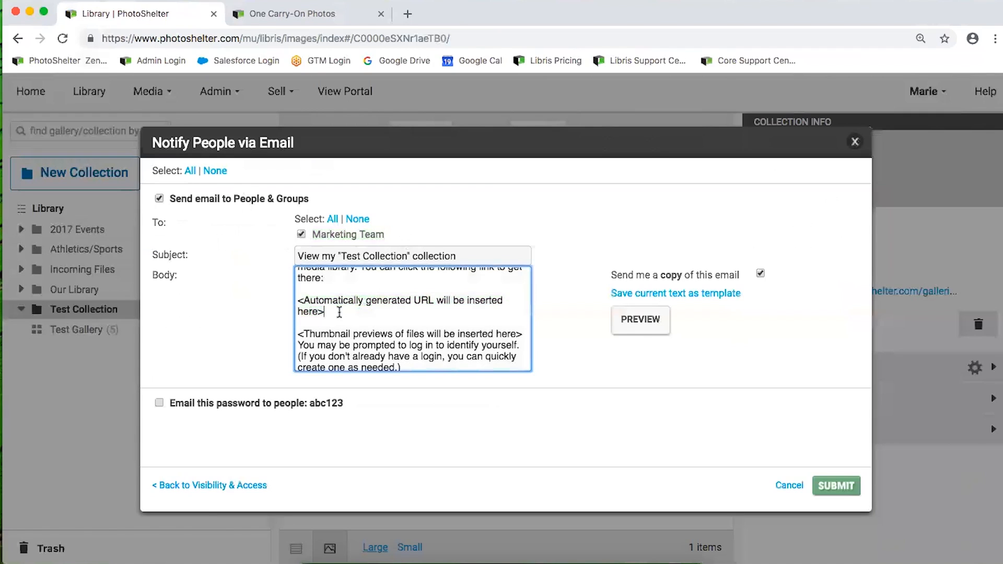
# Add a blank line before the log-in note in the email body and select the Marketing Team recipient
pyautogui.scroll(-2, 338, 311)
pyautogui.click(297, 293)
pyautogui.press('Return')
pyautogui.scroll(3, 366, 311)
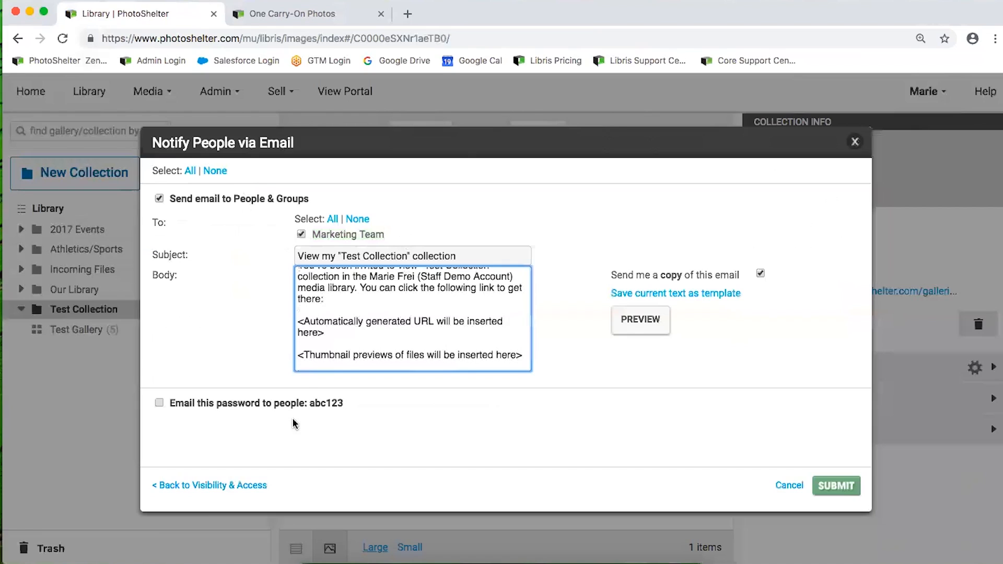
pyautogui.scroll(2, 314, 341)
pyautogui.scroll(-2, 318, 341)
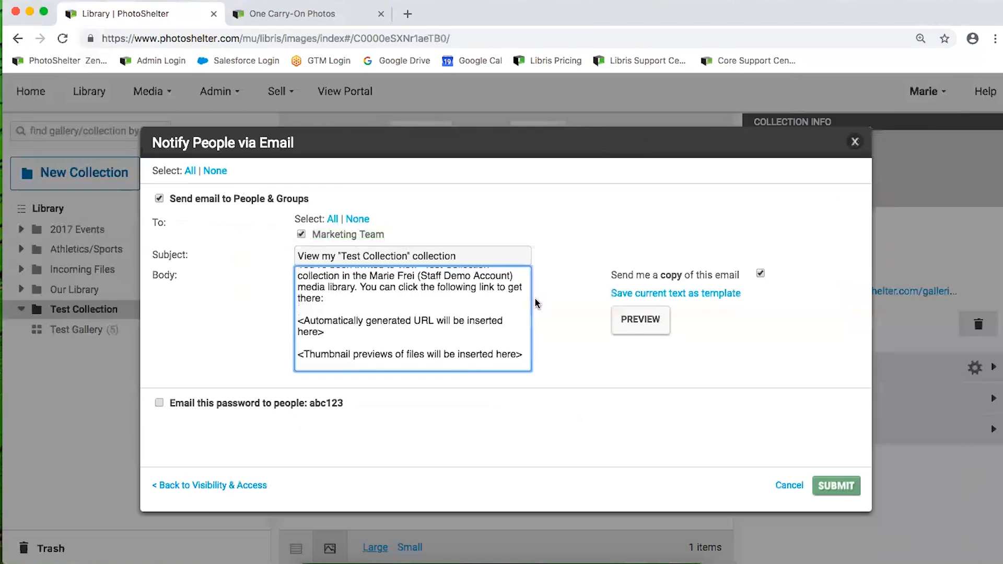
pyautogui.click(388, 237)
pyautogui.moveTo(388, 237); pyautogui.dragTo(312, 234)
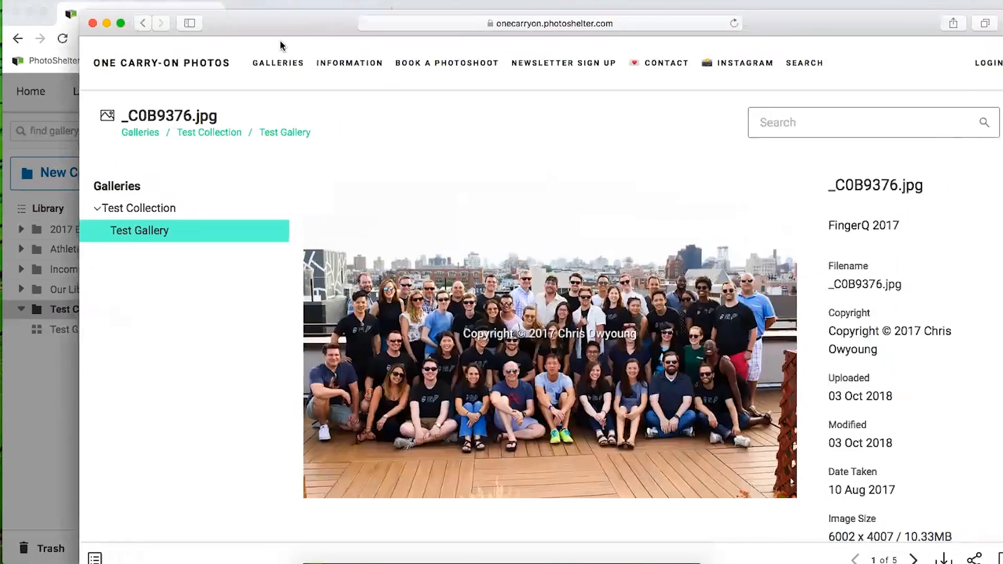
# Load the portal's 'signup' page in Safari and click into its email and password fields
pyautogui.click(440, 55)
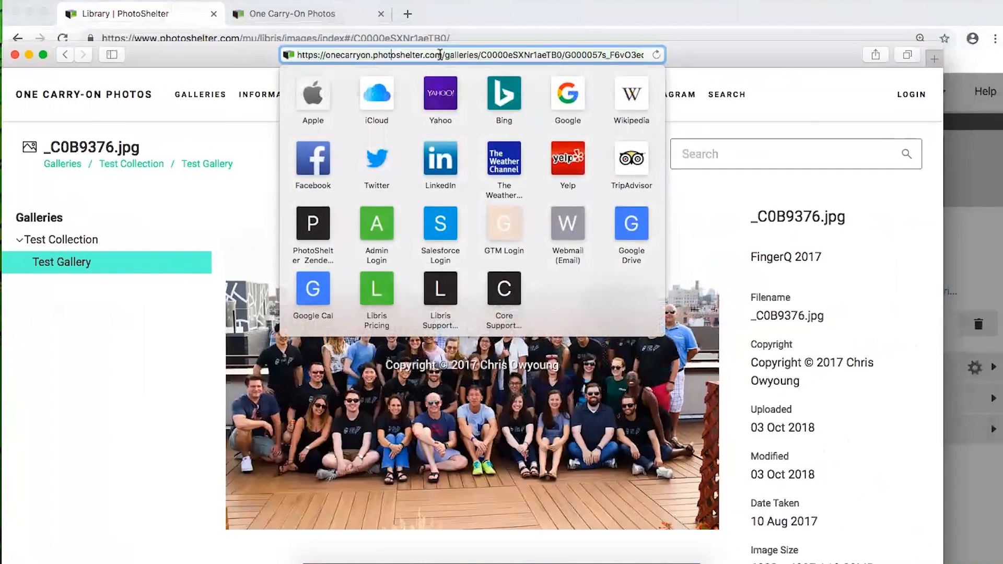
pyautogui.press('shift+super+Right')
pyautogui.write('signup')
pyautogui.press('Return')
pyautogui.moveTo(201, 50); pyautogui.dragTo(256, 29)
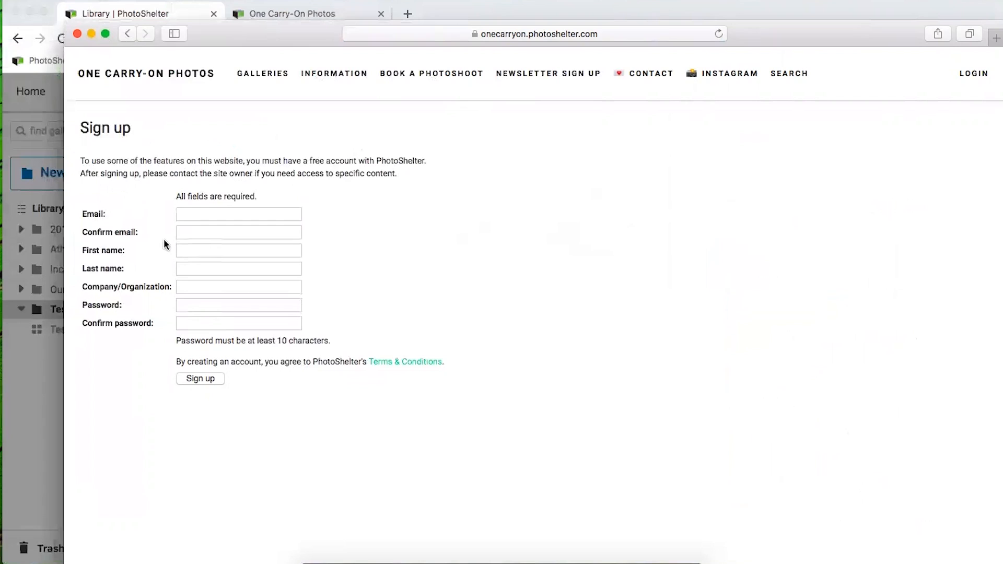
pyautogui.click(195, 211)
pyautogui.scroll(-1, 187, 217)
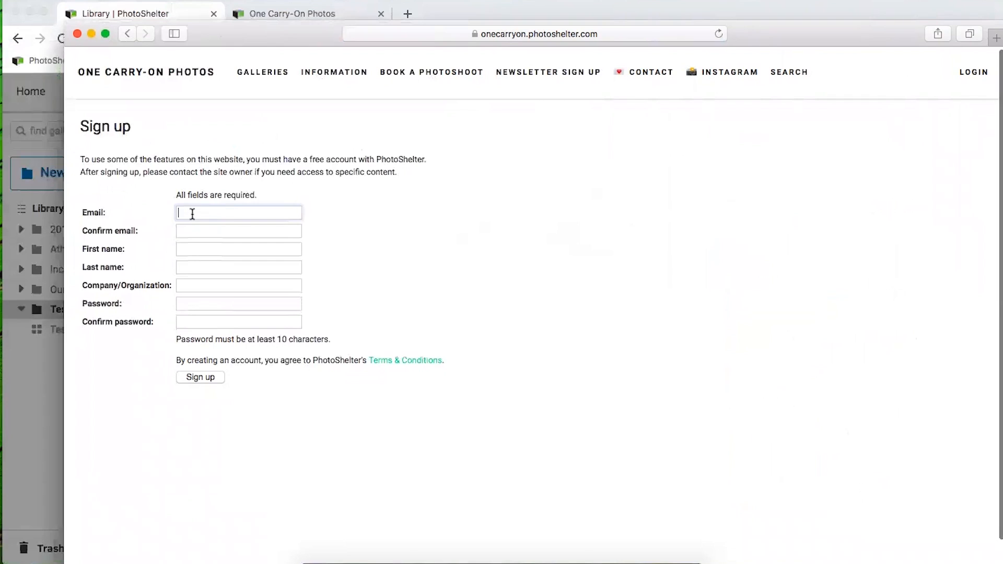
pyautogui.click(196, 302)
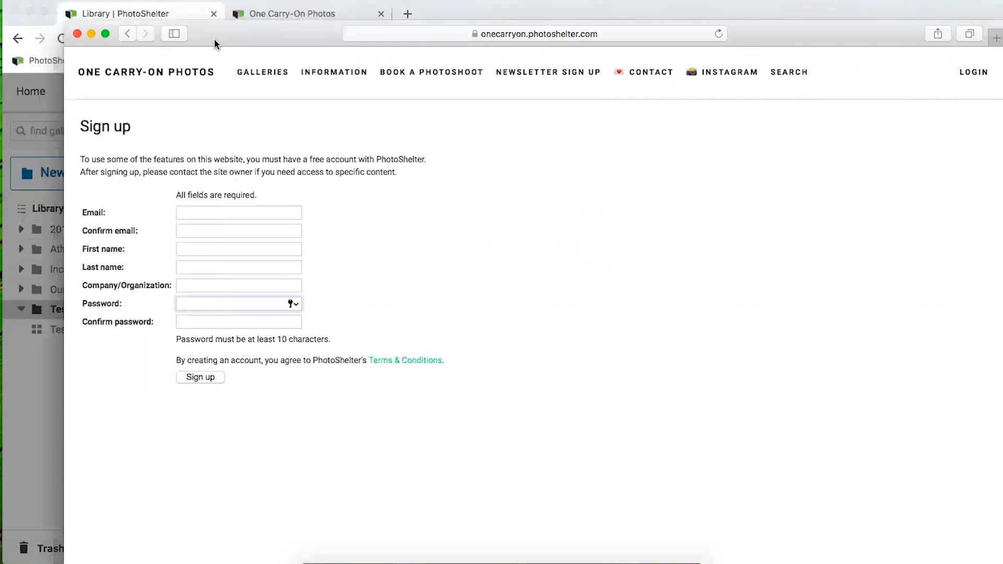
# Return to the Libris window and cancel the Notify People email without sending
pyautogui.moveTo(242, 37); pyautogui.dragTo(291, 42)
pyautogui.click(105, 360)
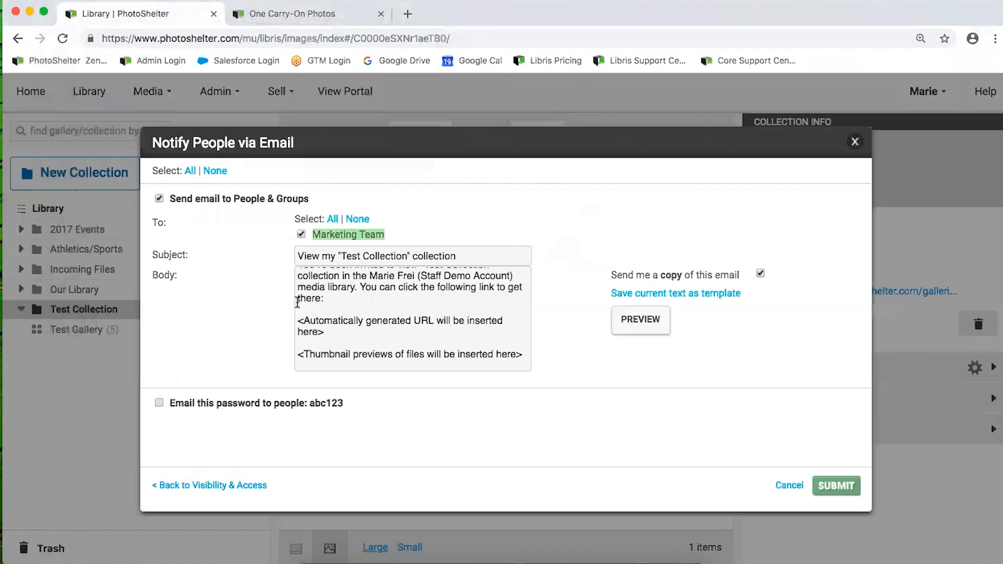
pyautogui.click(790, 488)
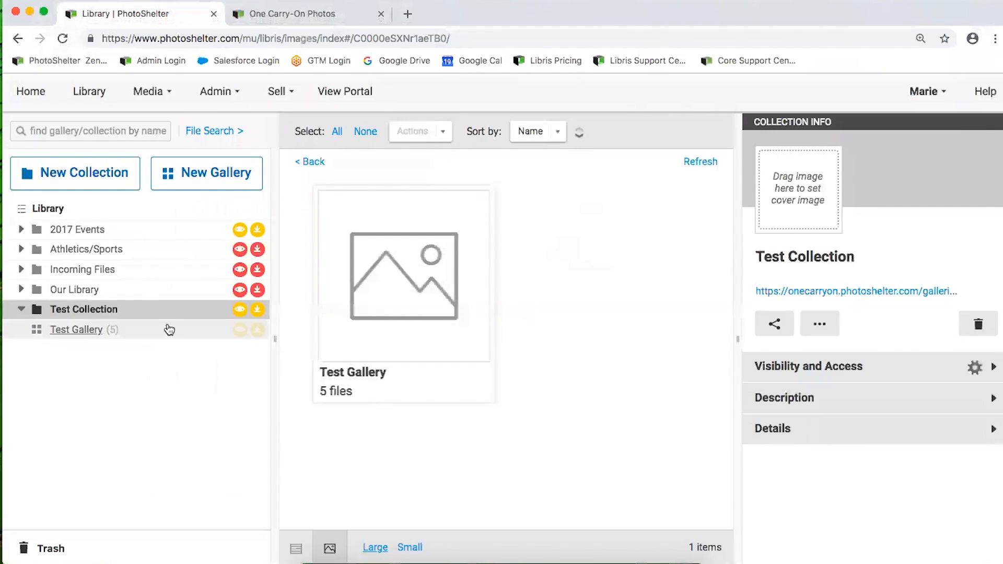
# Open and cancel Test Collection's Visibility & Access settings twice unchanged, then return to the Safari sign-up page
pyautogui.click(250, 312)
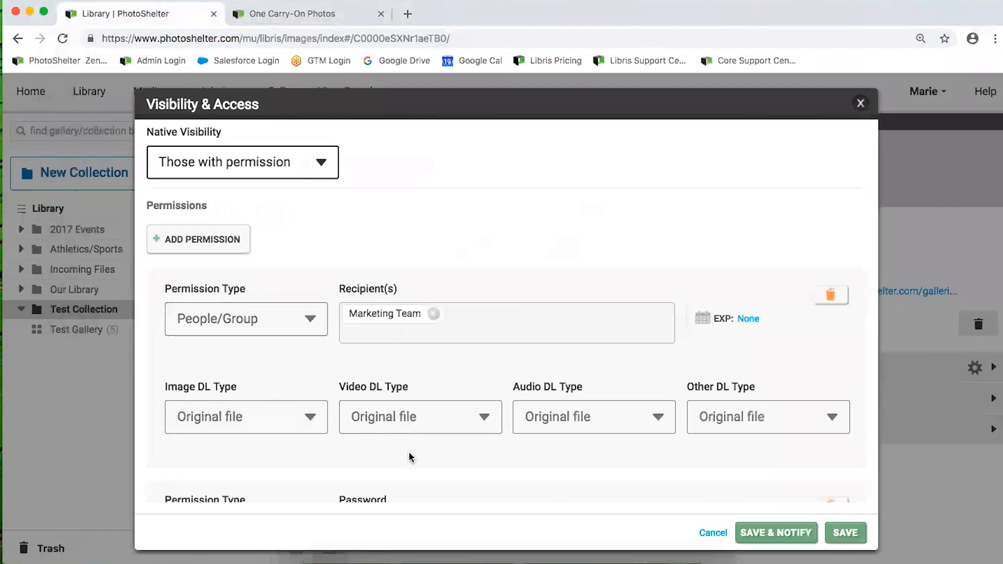
pyautogui.click(712, 533)
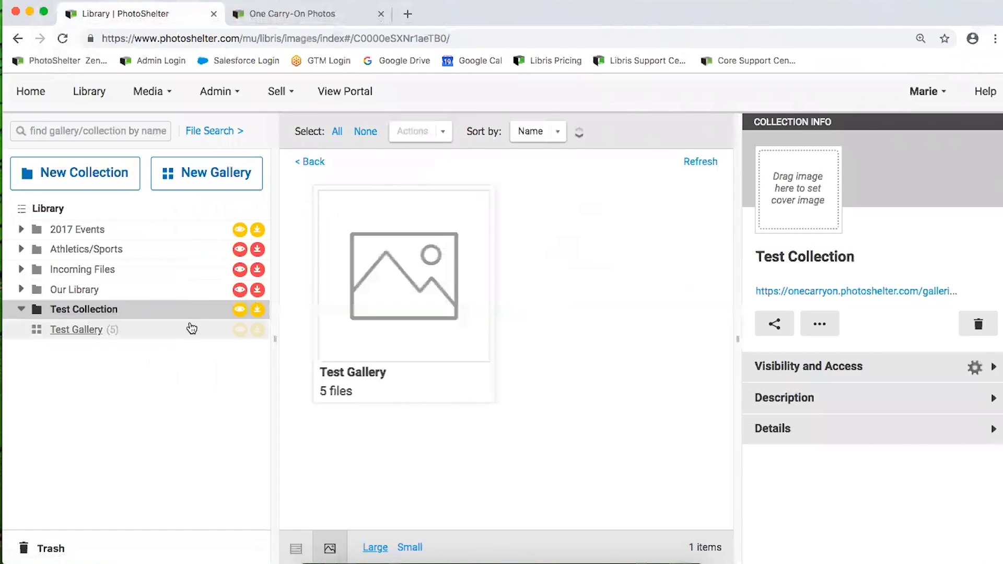
pyautogui.click(247, 311)
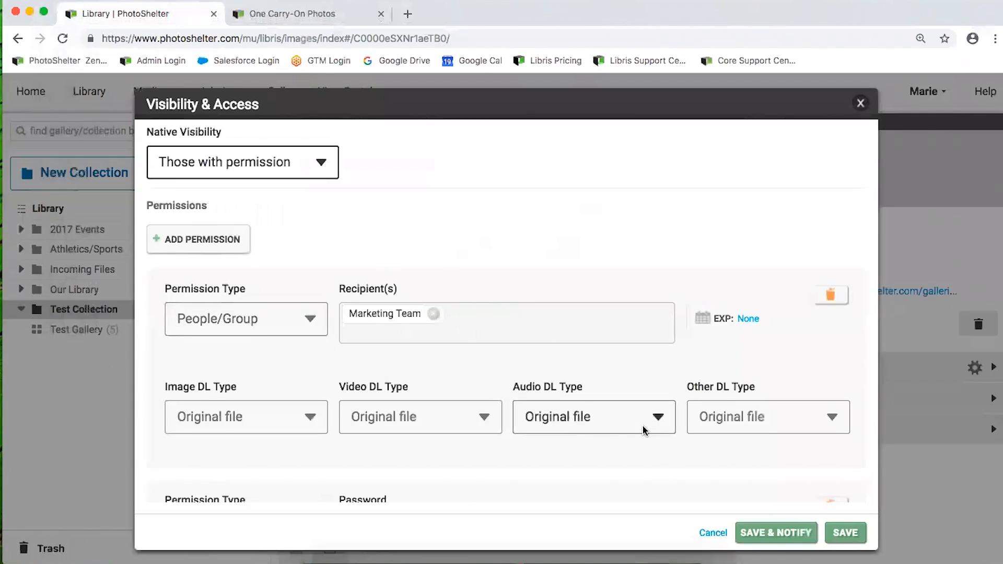
pyautogui.click(712, 533)
pyautogui.click(345, 563)
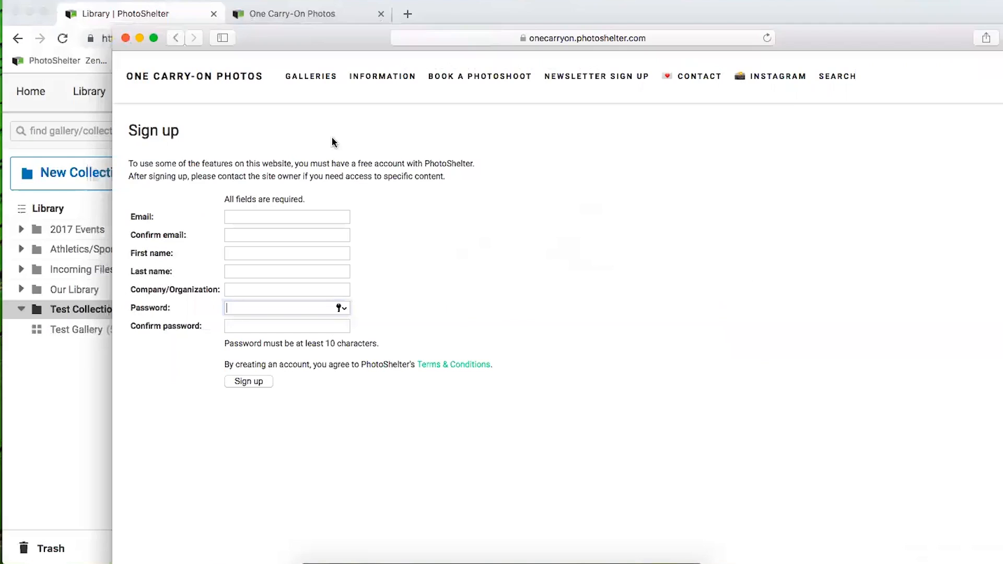
# Go to the One Carry-On Photos portal's Galleries page and reposition the Safari window
pyautogui.click(481, 41)
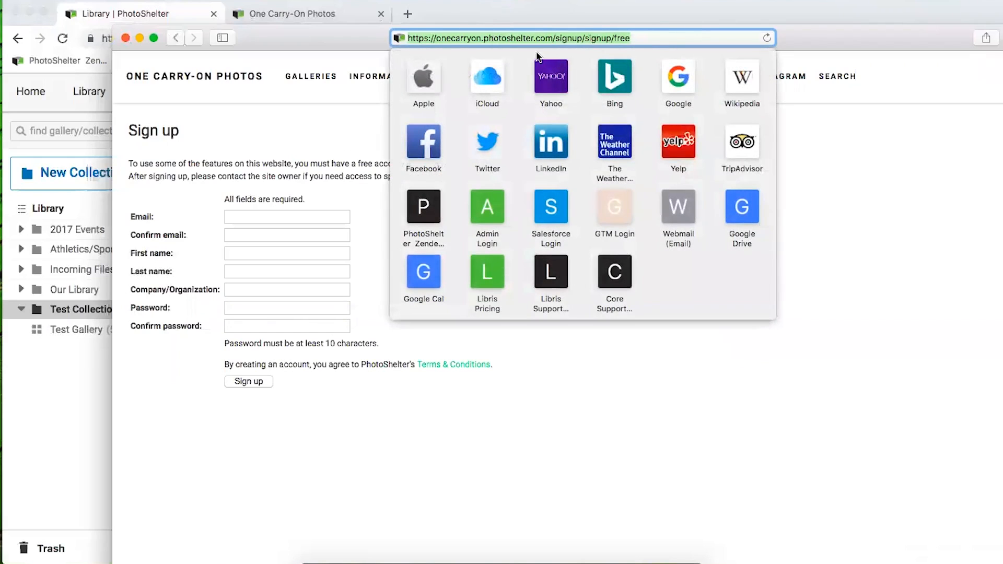
pyautogui.click(285, 164)
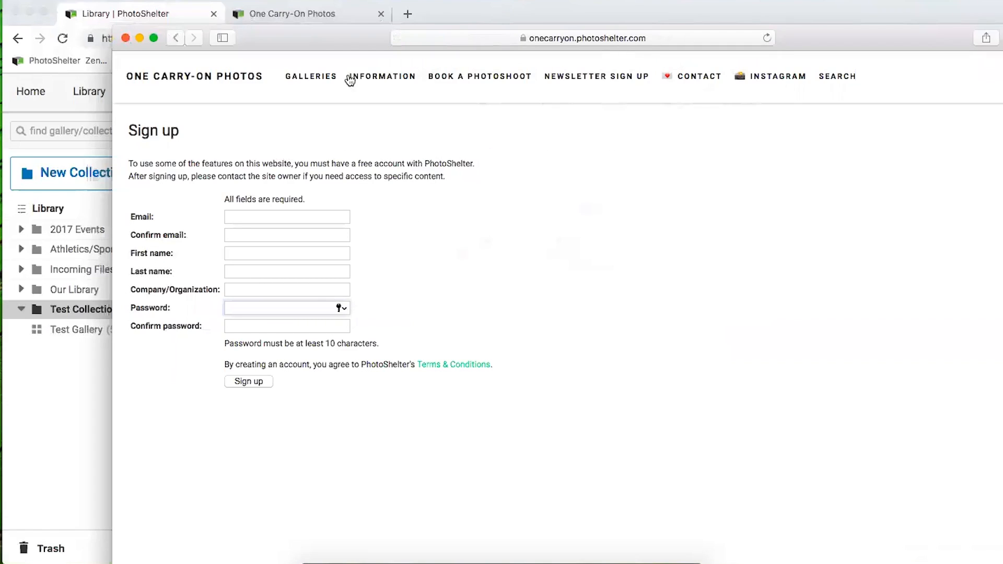
pyautogui.click(313, 77)
pyautogui.moveTo(243, 30); pyautogui.dragTo(183, 51)
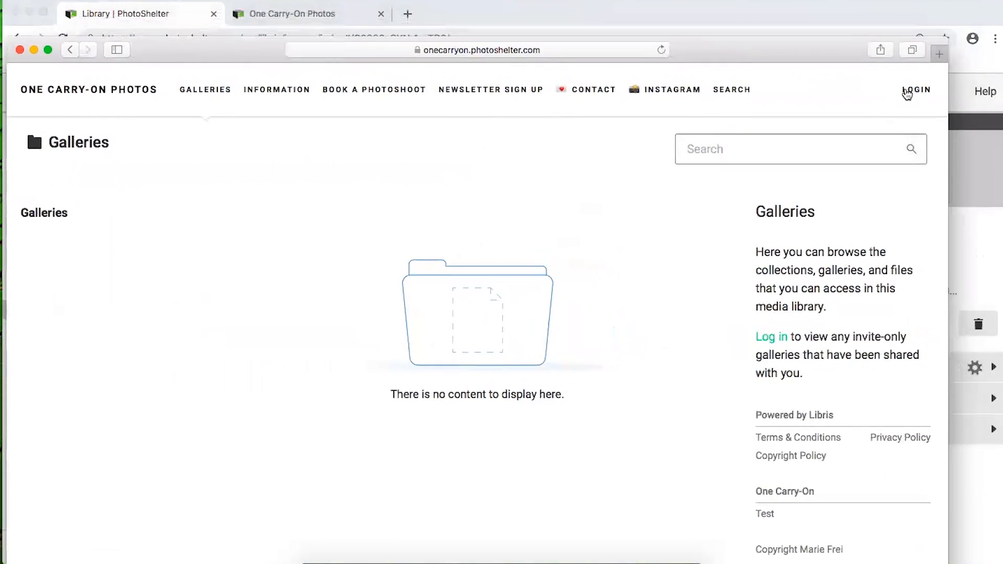
pyautogui.moveTo(252, 49); pyautogui.dragTo(211, 43)
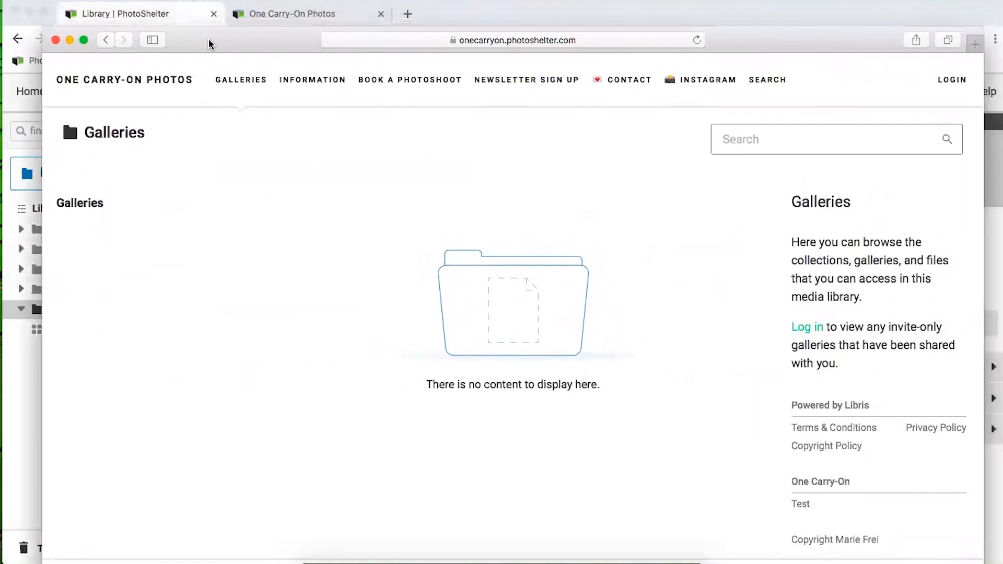
# Log in to the portal with the account email and password, declining to save the password
pyautogui.click(952, 80)
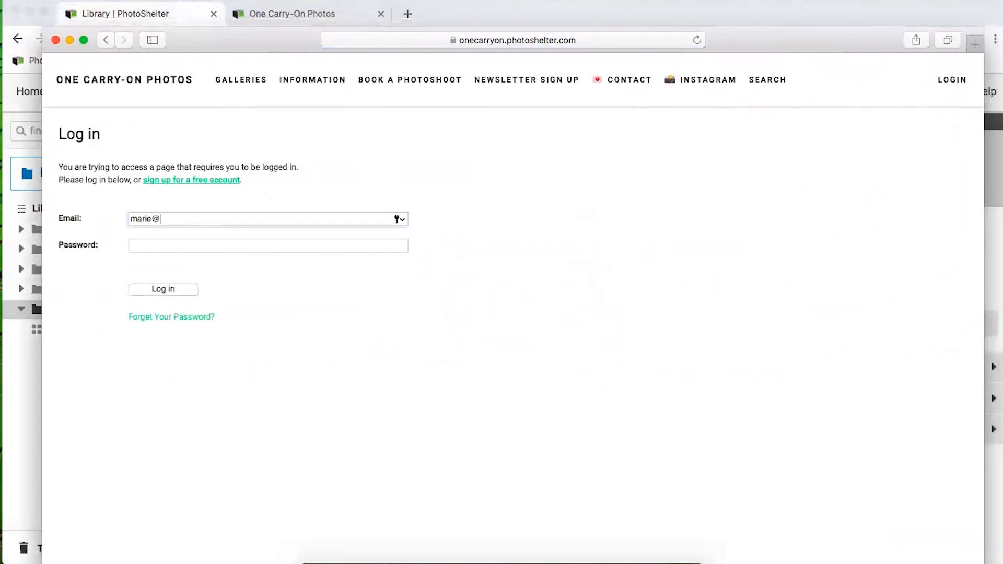
pyautogui.press('Tab')
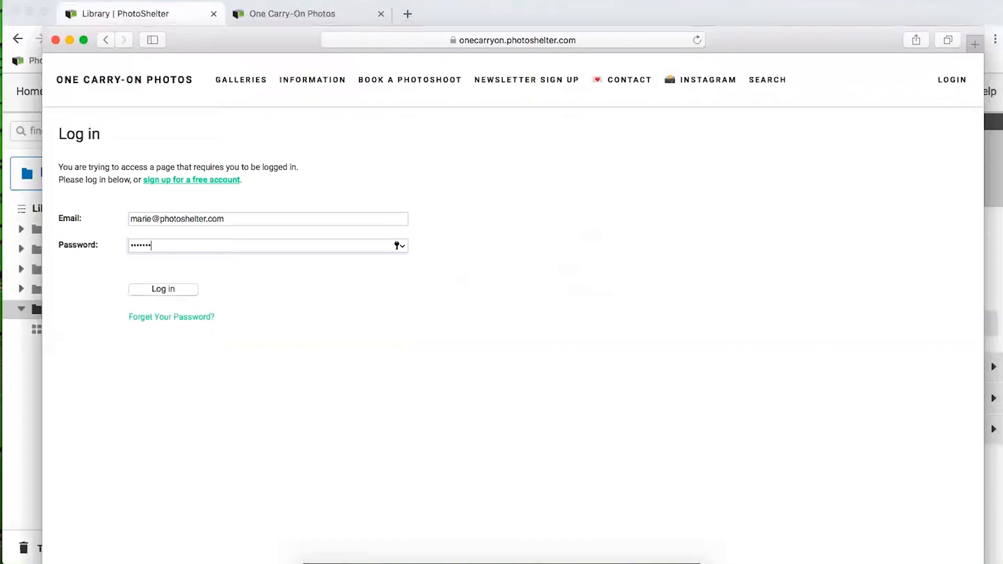
pyautogui.click(179, 290)
pyautogui.click(570, 125)
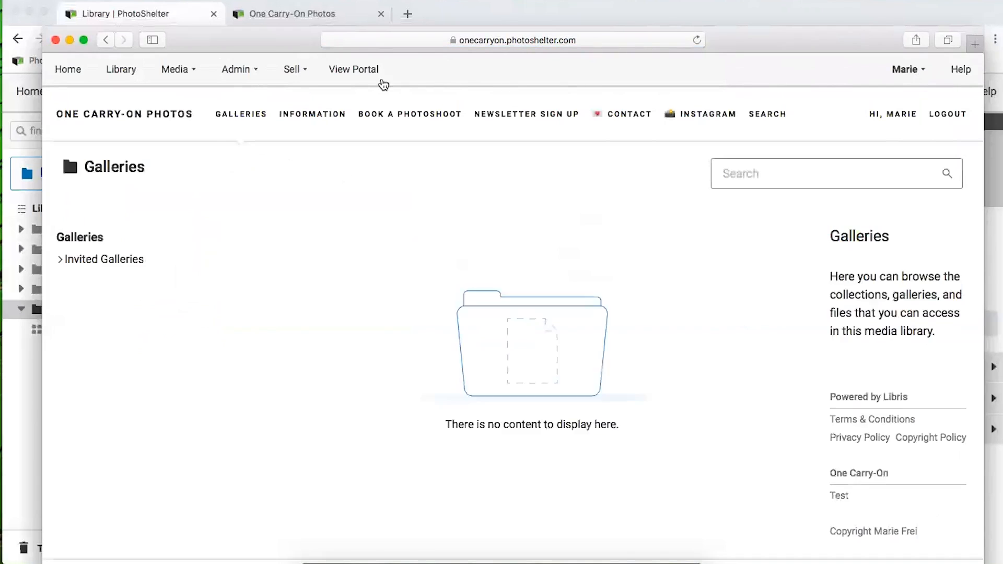
pyautogui.moveTo(223, 45); pyautogui.dragTo(468, 22)
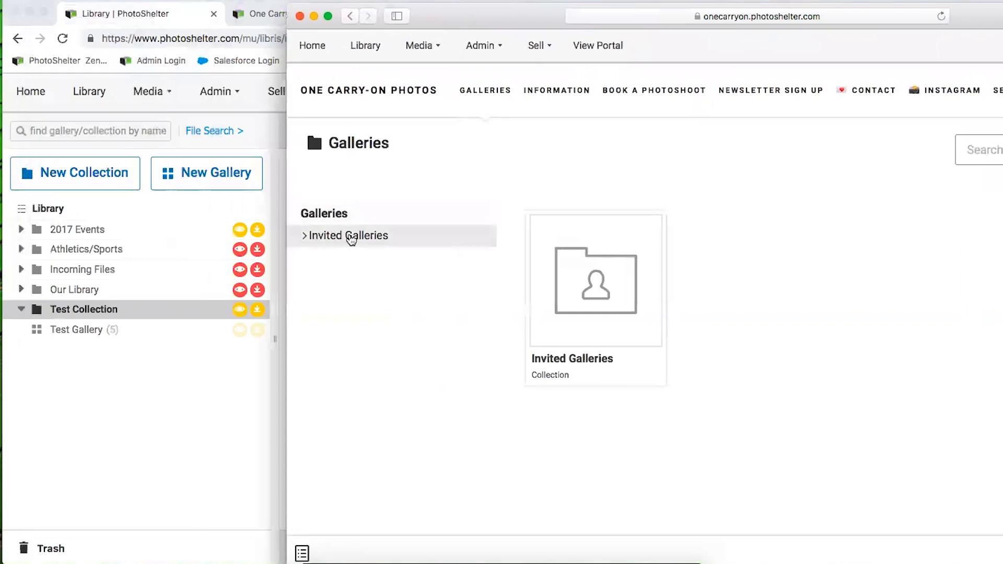
# Browse the portal through Invited Galleries and 2017 Events to Test Collection › Test Gallery
pyautogui.click(348, 236)
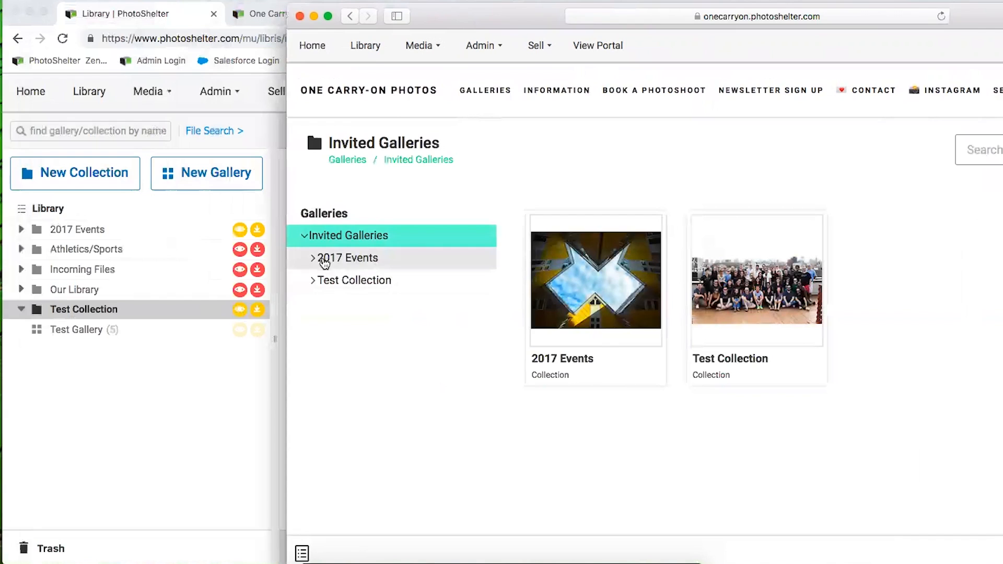
pyautogui.click(316, 259)
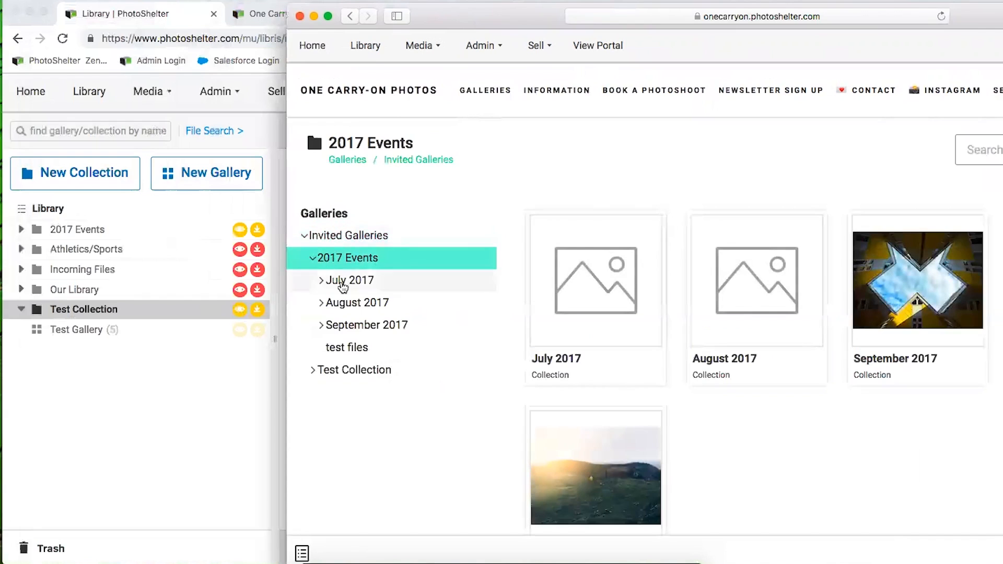
pyautogui.click(337, 281)
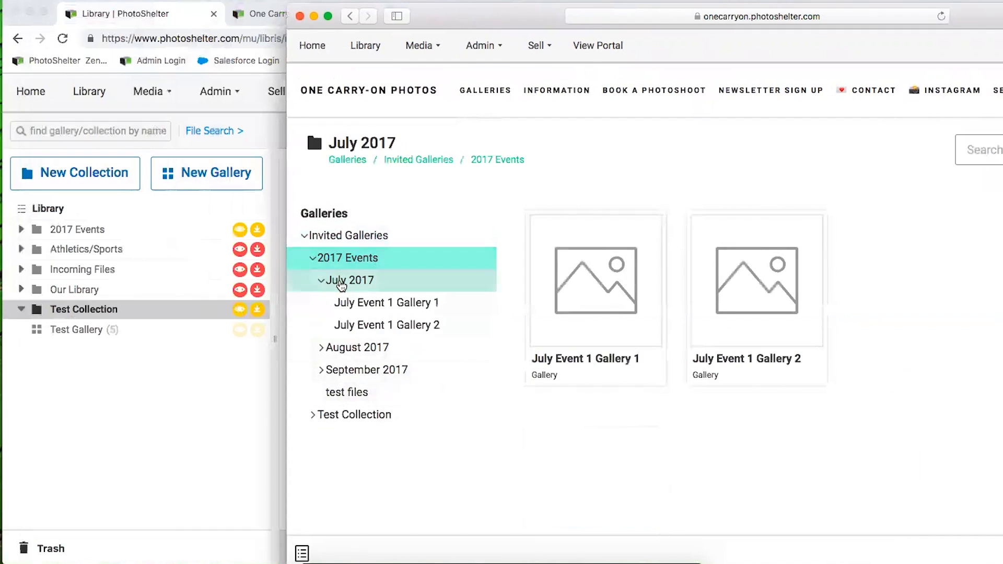
pyautogui.click(317, 258)
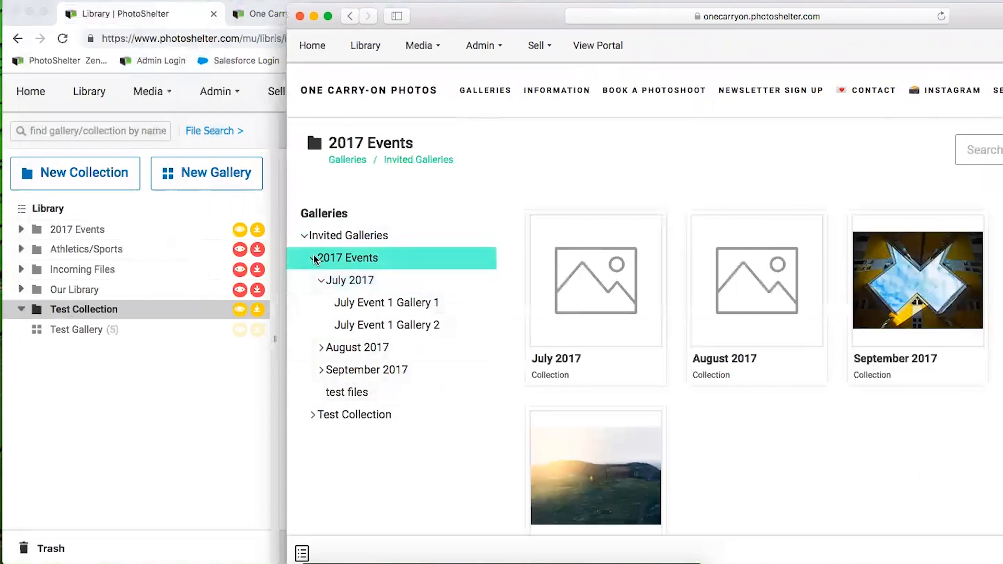
pyautogui.click(348, 416)
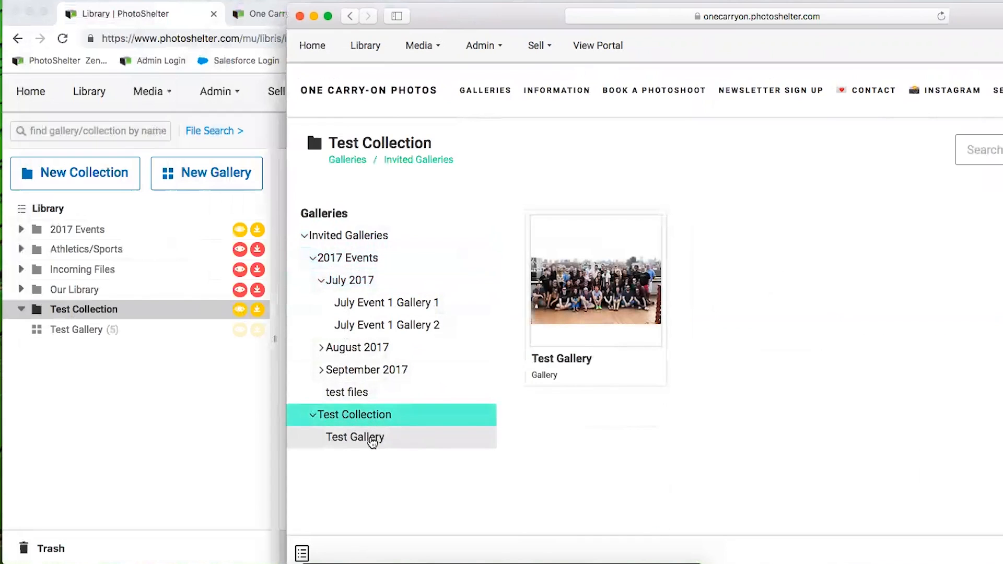
pyautogui.click(370, 438)
pyautogui.moveTo(469, 23); pyautogui.dragTo(225, 25)
# Check the image download formats offered for _C0B9376.jpg, then return to the Test Gallery grid
pyautogui.click(338, 307)
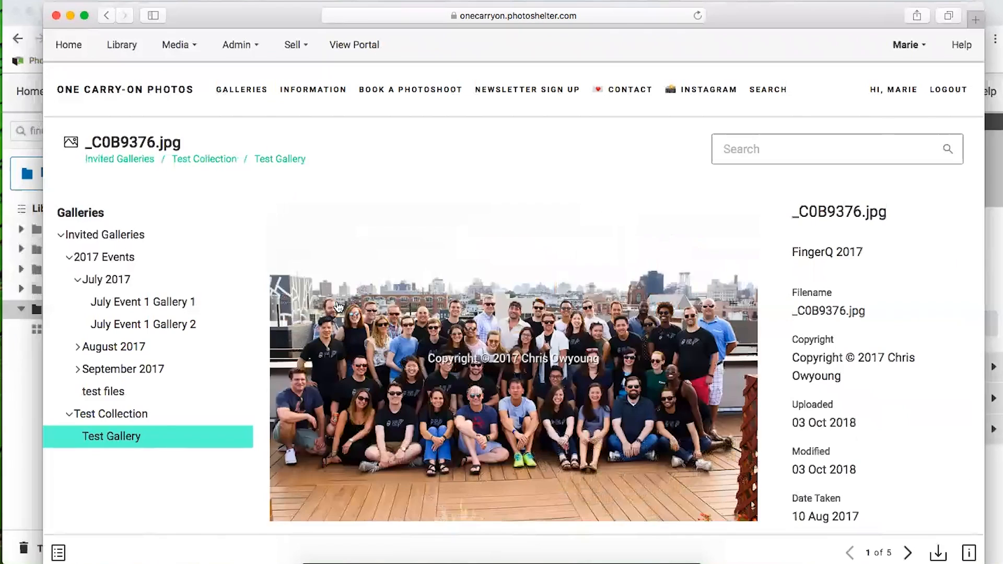
pyautogui.click(940, 554)
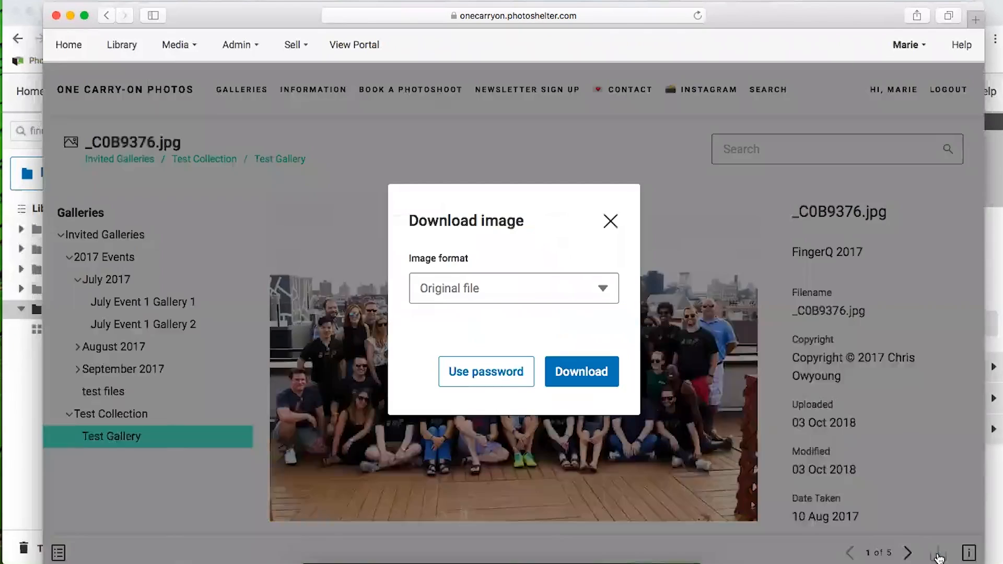
pyautogui.click(518, 298)
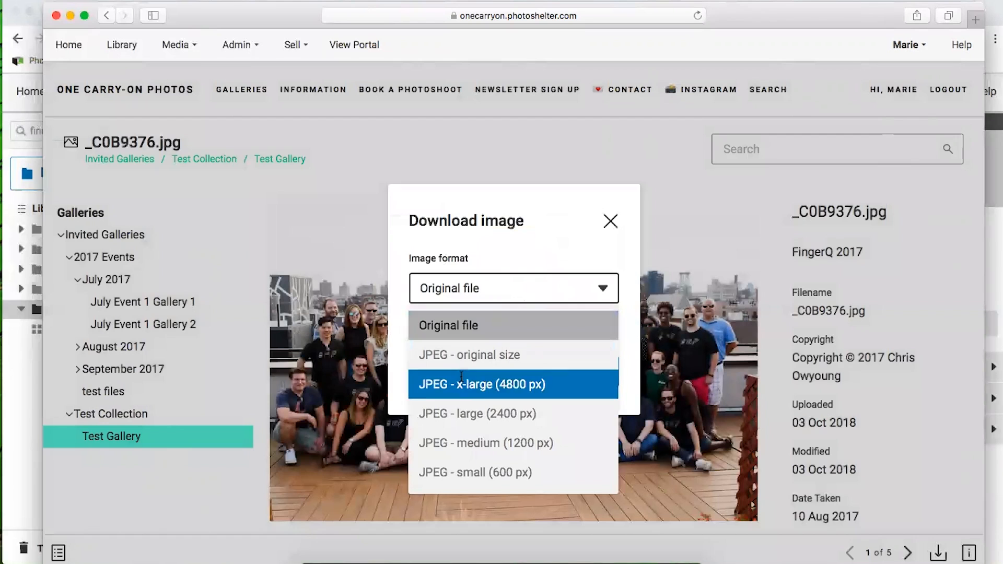
pyautogui.click(606, 230)
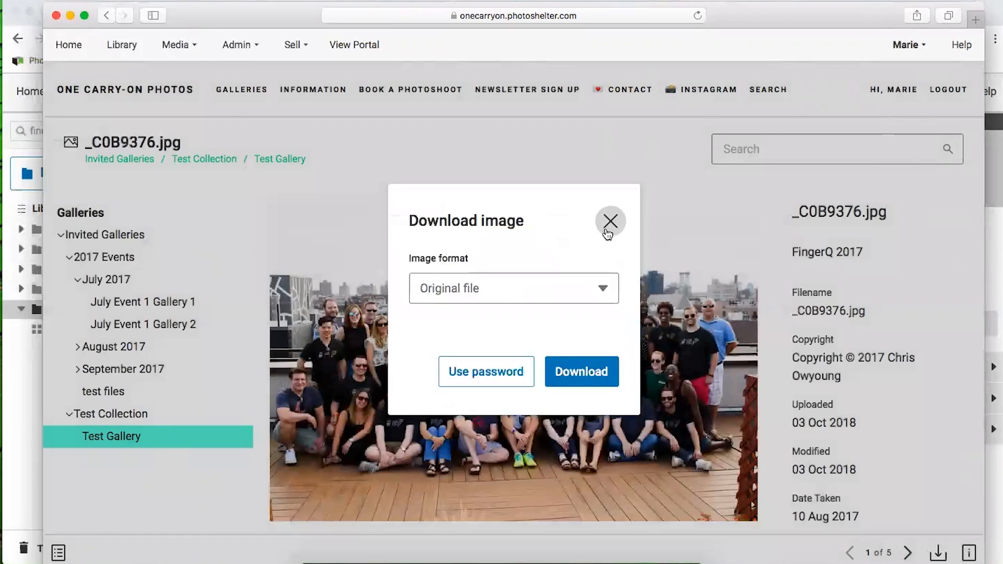
pyautogui.click(608, 226)
pyautogui.moveTo(287, 20); pyautogui.dragTo(288, 13)
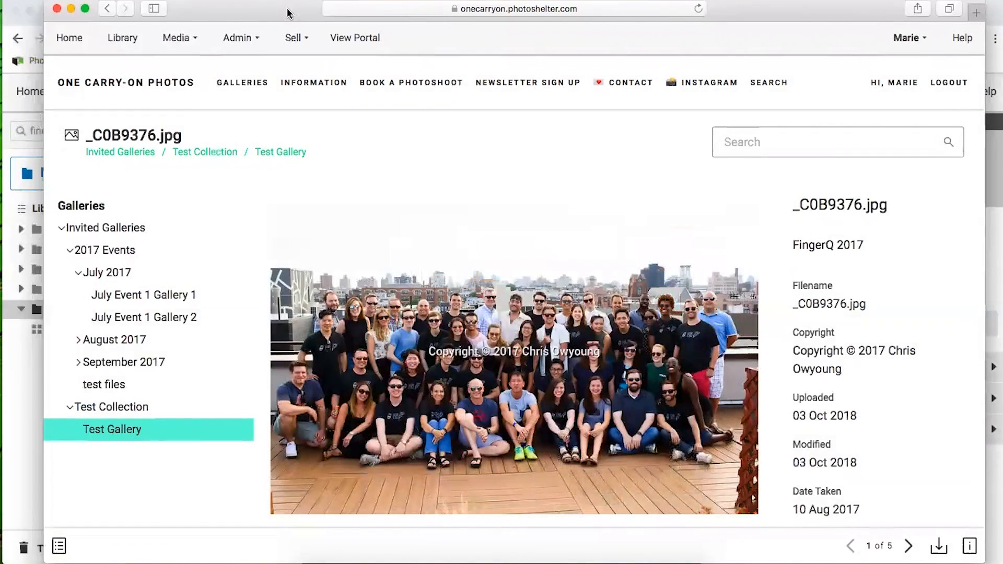
pyautogui.click(103, 428)
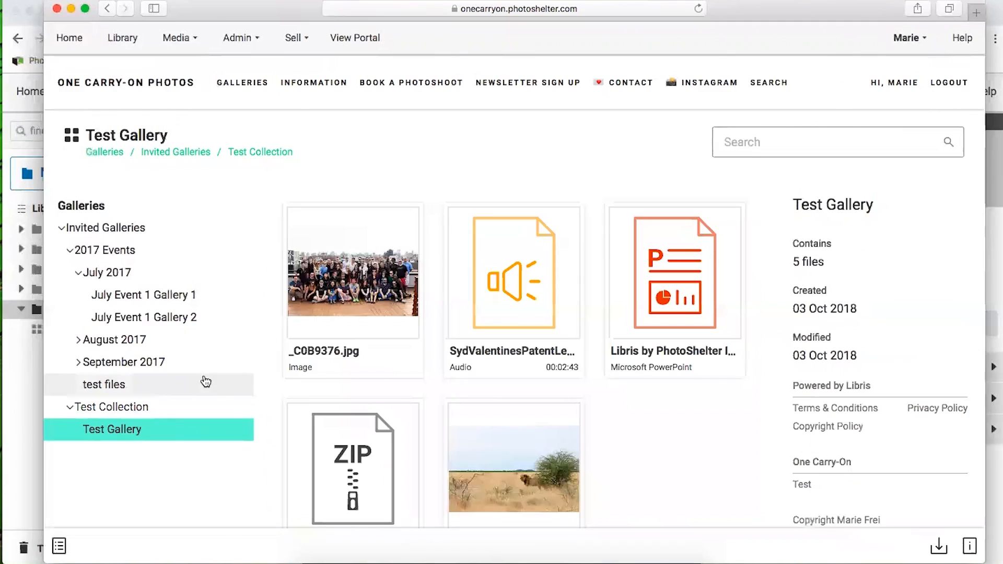
pyautogui.moveTo(250, 9)
pyautogui.mouseDown()
pyautogui.moveTo(388, 14)
pyautogui.moveTo(268, 14)
pyautogui.mouseUp()
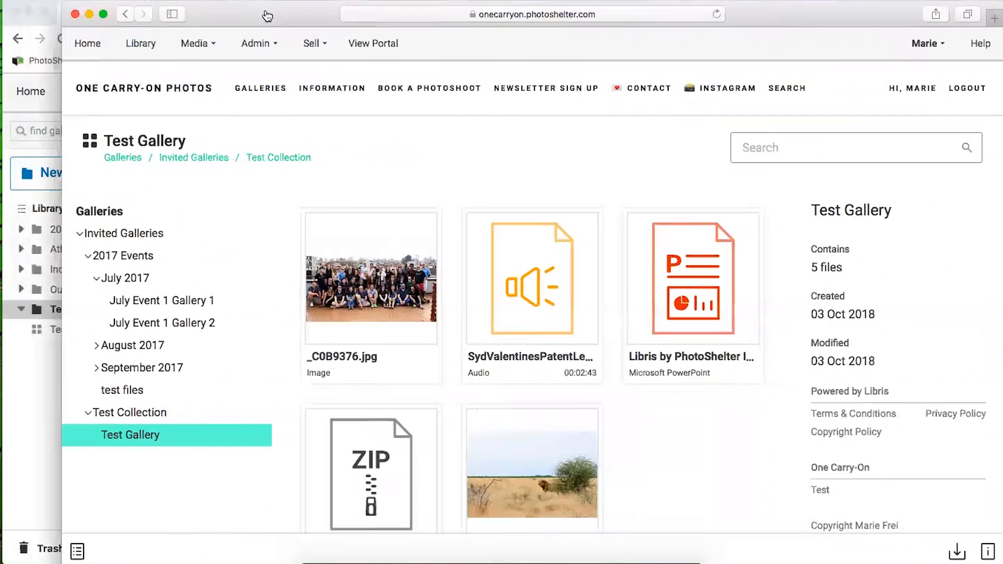
# Search the portal for files with Project Status set to Needs Edits
pyautogui.click(783, 90)
pyautogui.click(249, 183)
pyautogui.click(241, 228)
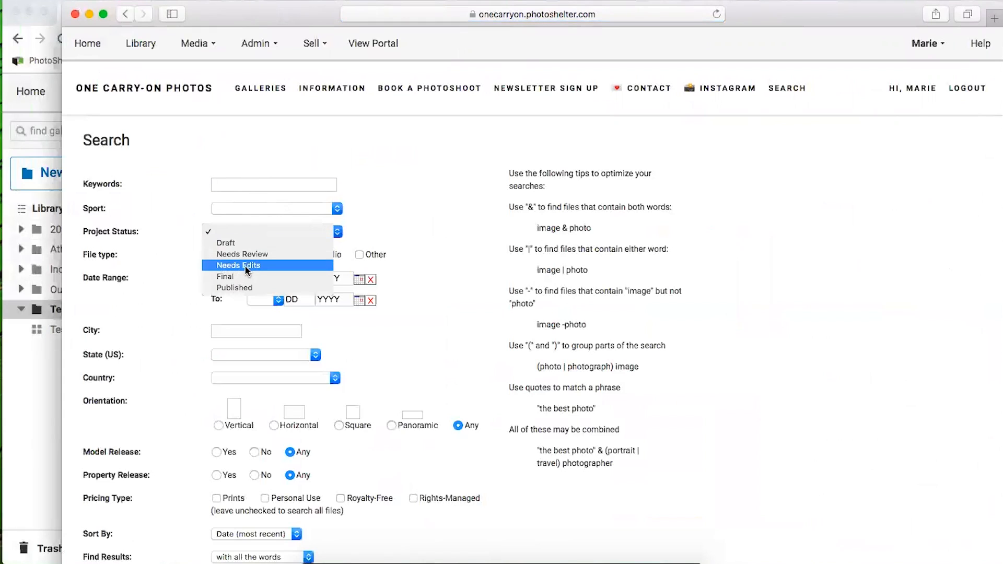
pyautogui.click(246, 266)
pyautogui.scroll(-2, 144, 290)
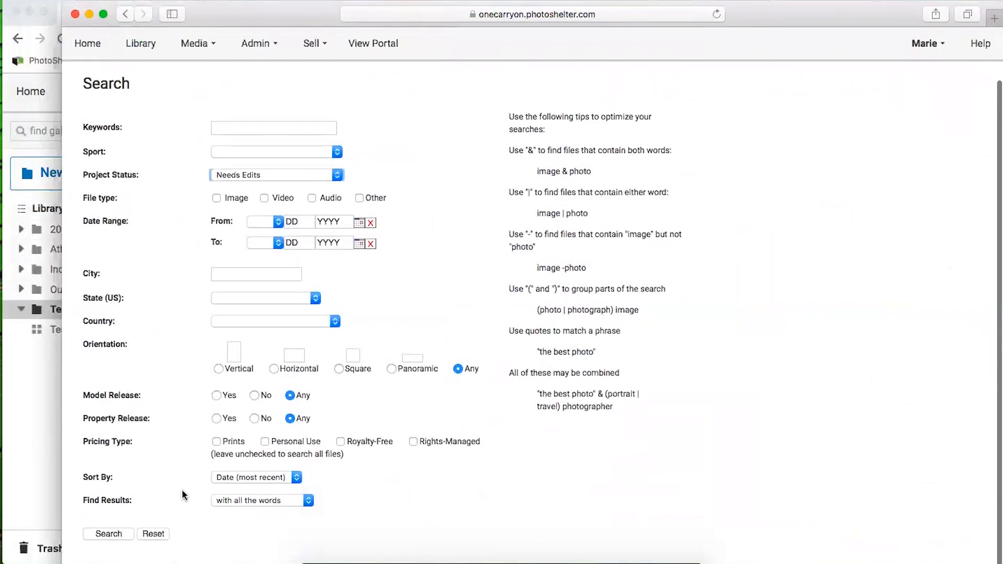
pyautogui.click(109, 534)
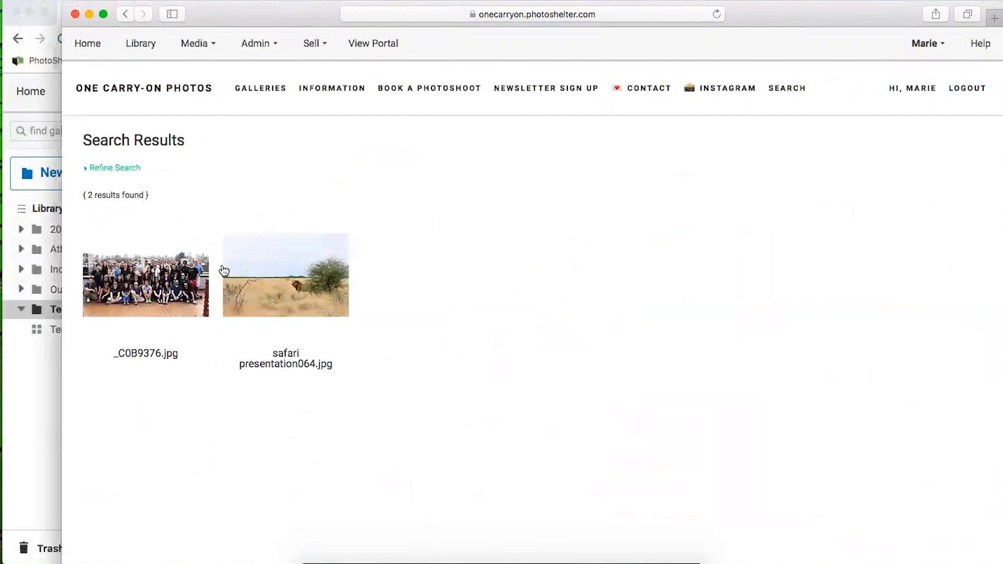
# Check the download options for safari presentation064.jpg, then go back to the Libris library window
pyautogui.click(302, 280)
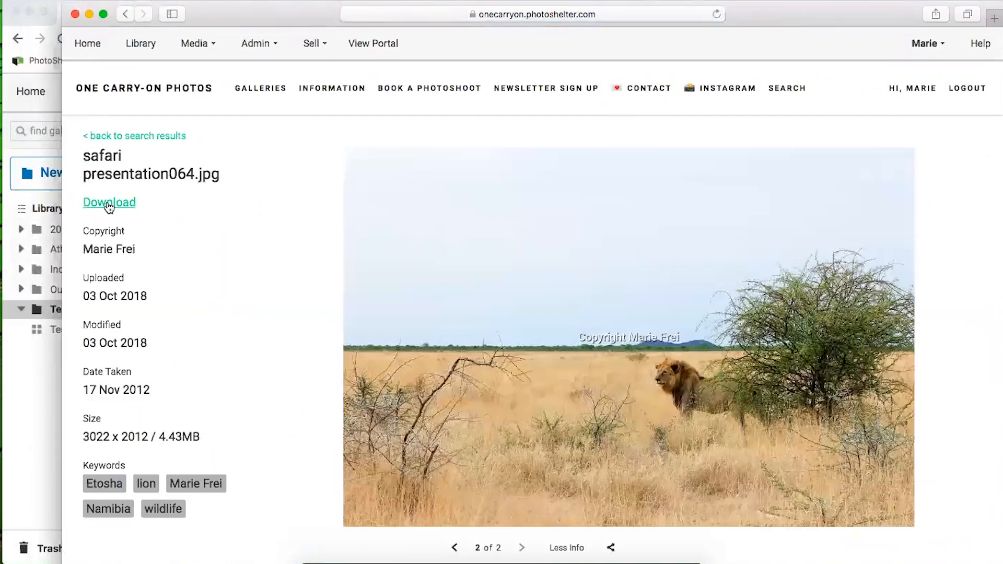
pyautogui.click(109, 207)
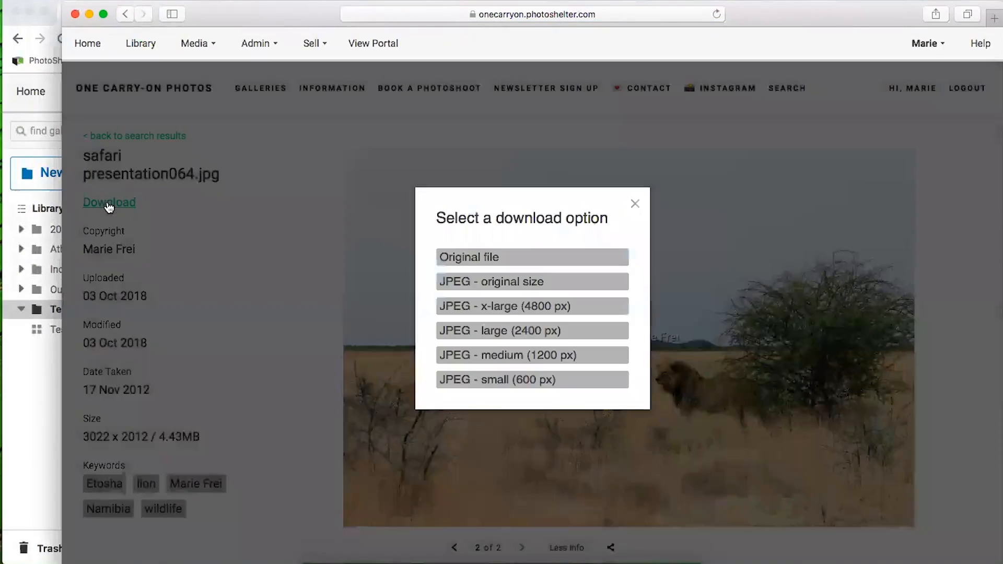
pyautogui.click(635, 203)
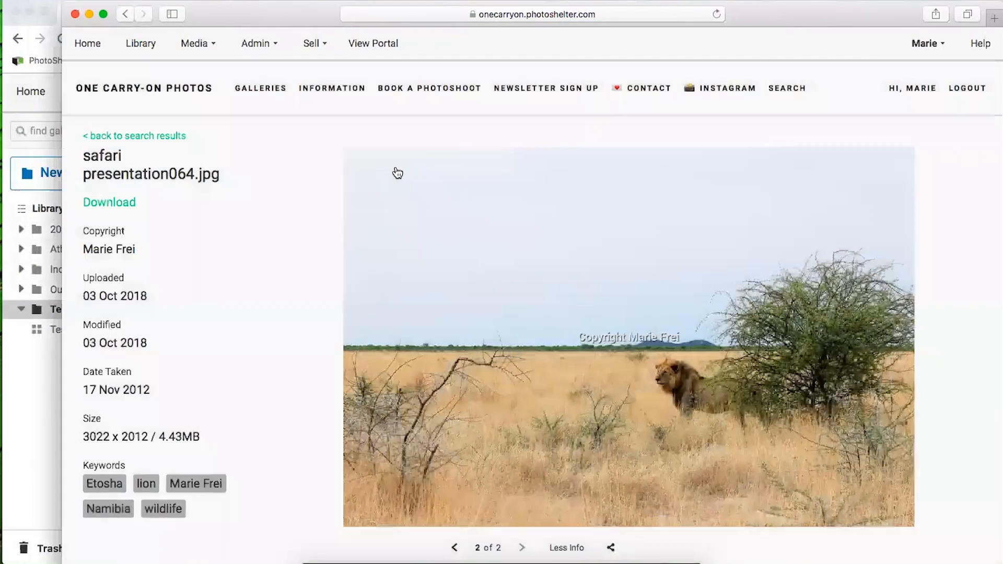
pyautogui.click(260, 90)
pyautogui.moveTo(268, 14)
pyautogui.mouseDown()
pyautogui.moveTo(426, 20)
pyautogui.moveTo(463, 6)
pyautogui.moveTo(476, 14)
pyautogui.mouseUp()
pyautogui.click(199, 351)
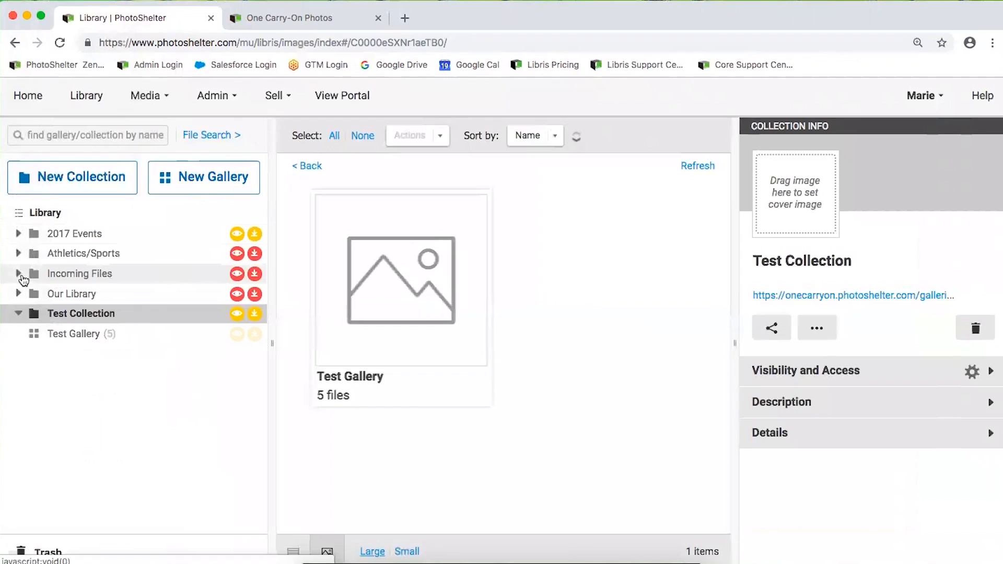
# Expand and collapse Incoming Files, then review the Invited Users list including Marketing Team
pyautogui.click(18, 274)
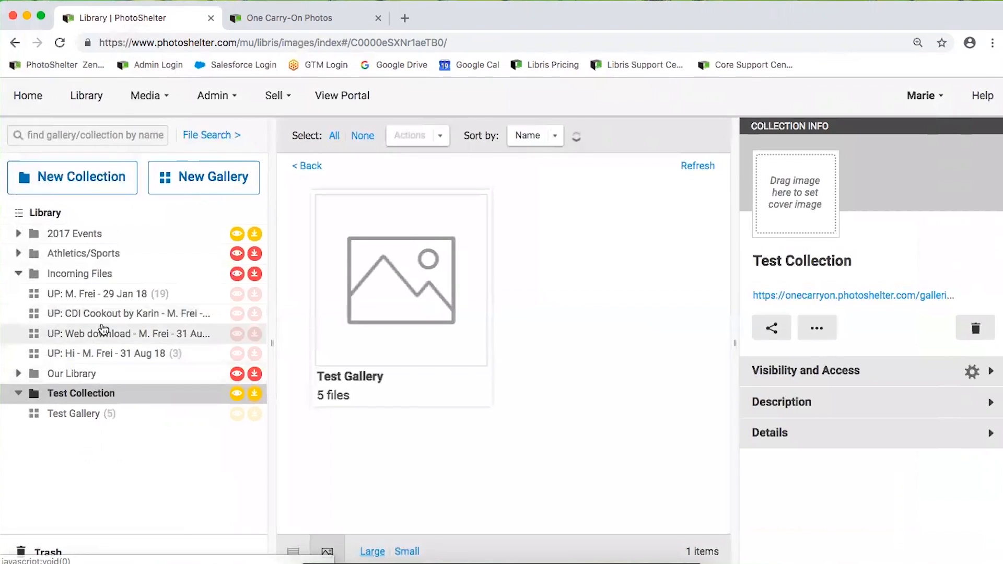
pyautogui.click(19, 274)
pyautogui.click(213, 95)
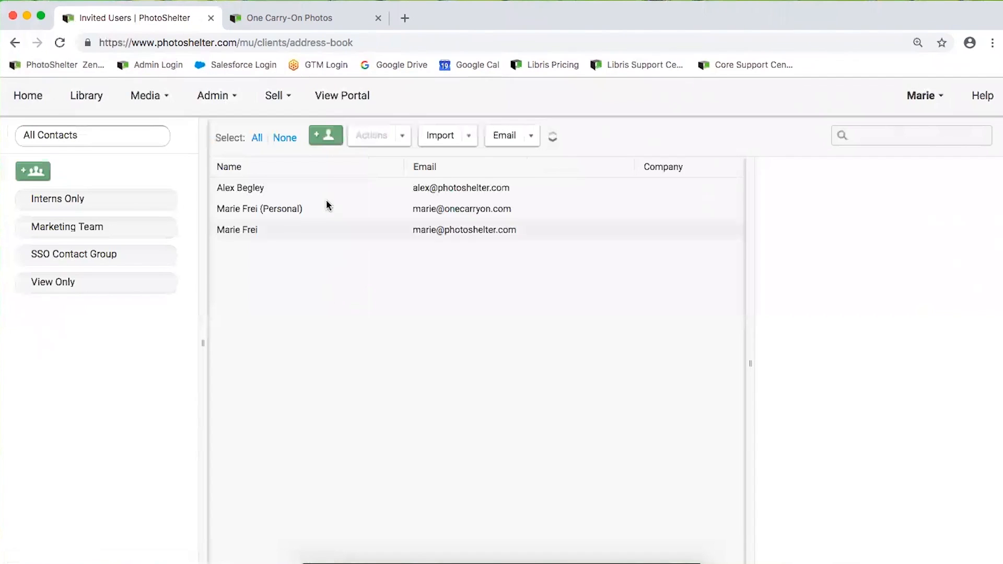
pyautogui.click(96, 100)
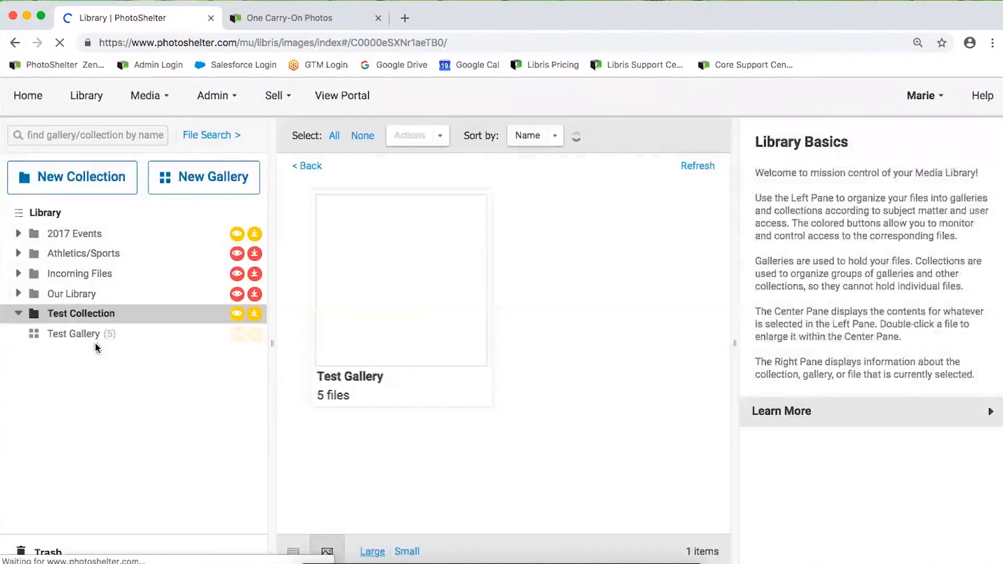
# Open Test Gallery in the library, select _C0B9376.jpg, and open the Admin menu
pyautogui.click(83, 332)
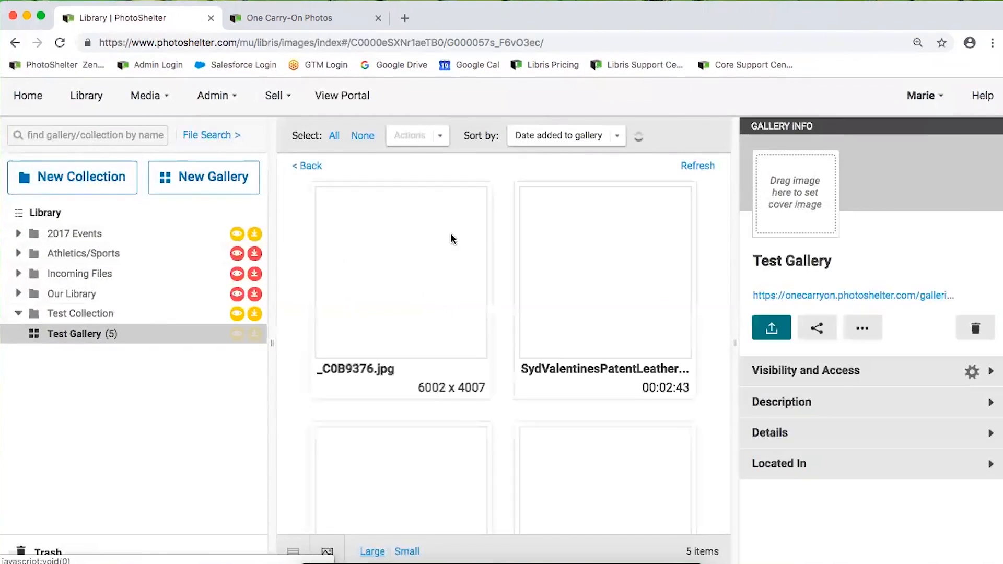
pyautogui.click(376, 255)
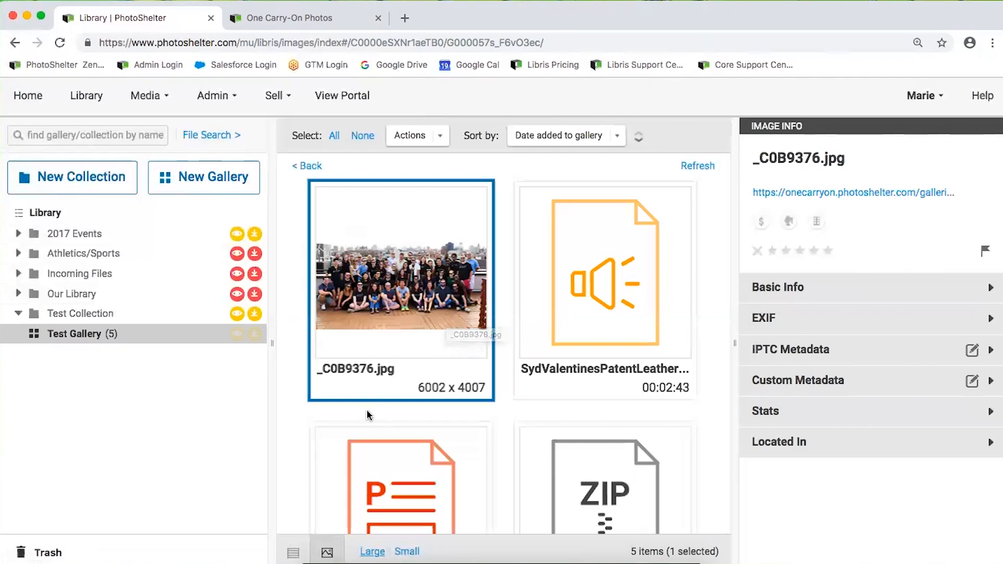
pyautogui.click(226, 106)
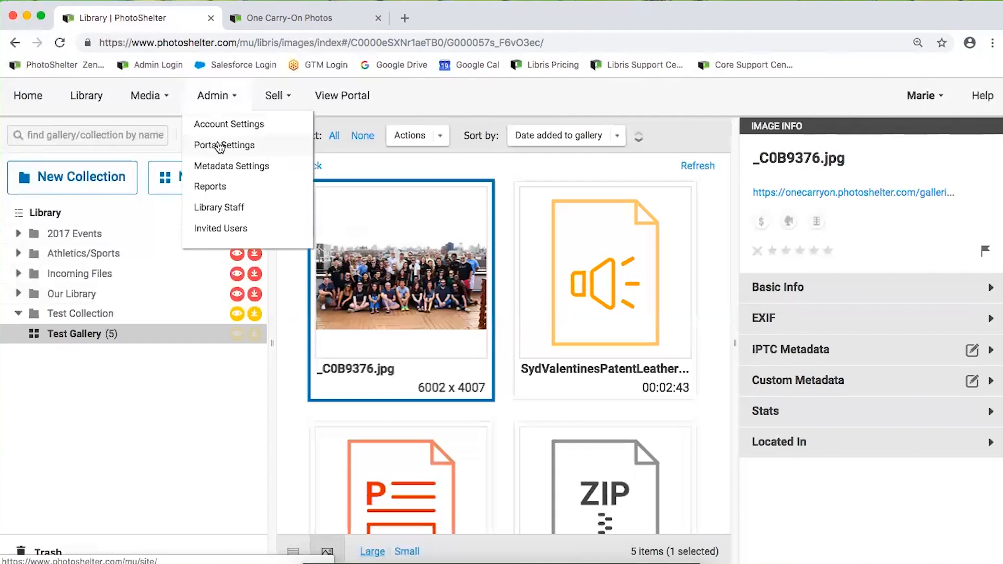
# Open Admin > Reports' Download Logs and review the Transfers in past 90 days table
pyautogui.click(203, 189)
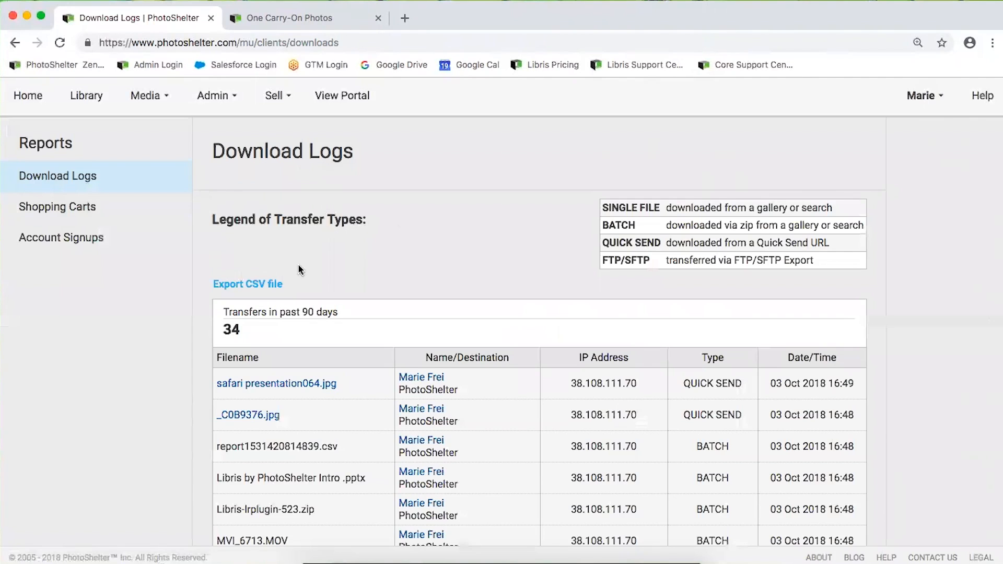
pyautogui.moveTo(349, 311); pyautogui.dragTo(206, 304)
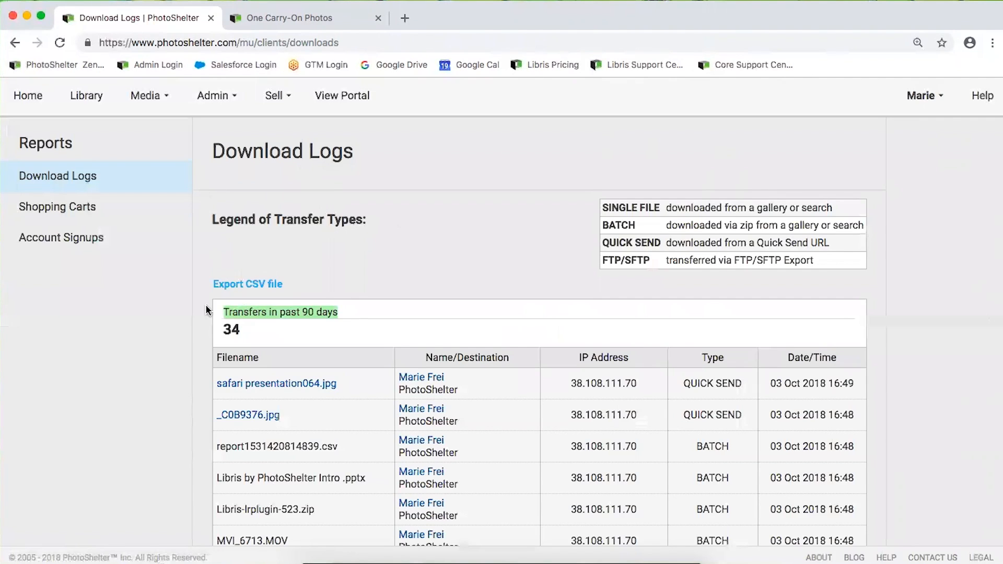
pyautogui.click(307, 285)
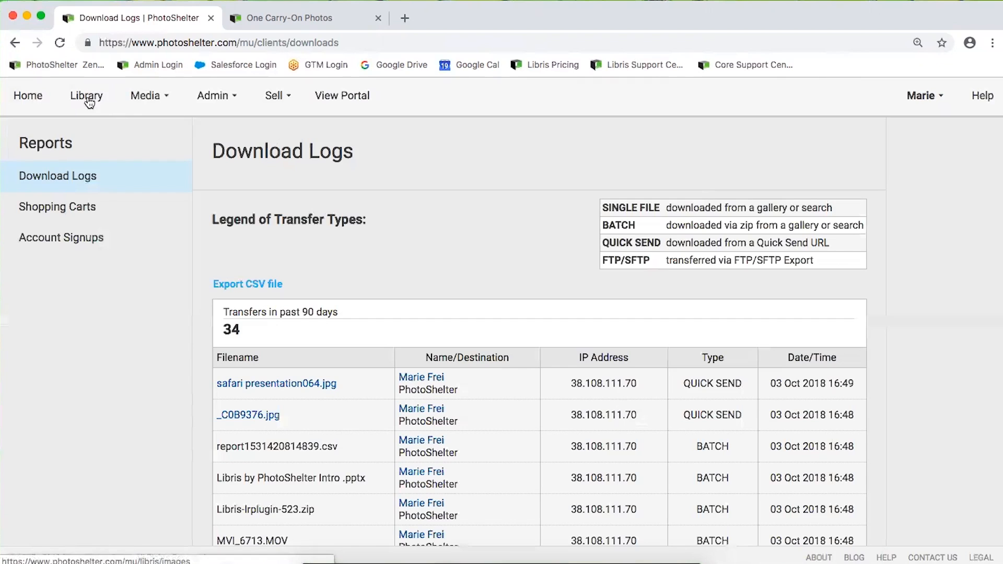
# Go to the Libris Home dashboard and scroll through its storage summary and How-To Videos banner
pyautogui.click(28, 97)
pyautogui.scroll(-3, 361, 276)
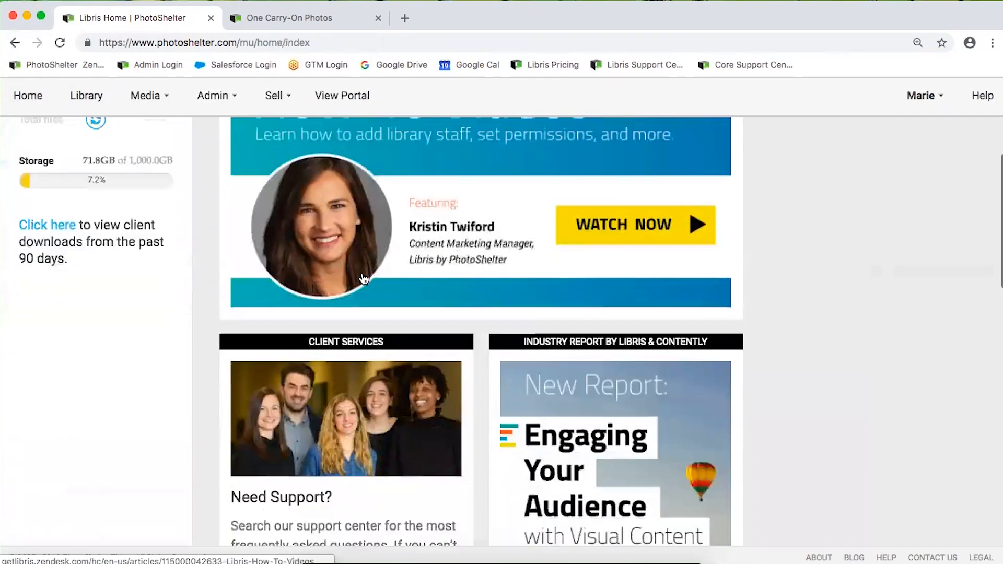
pyautogui.scroll(-5, 361, 277)
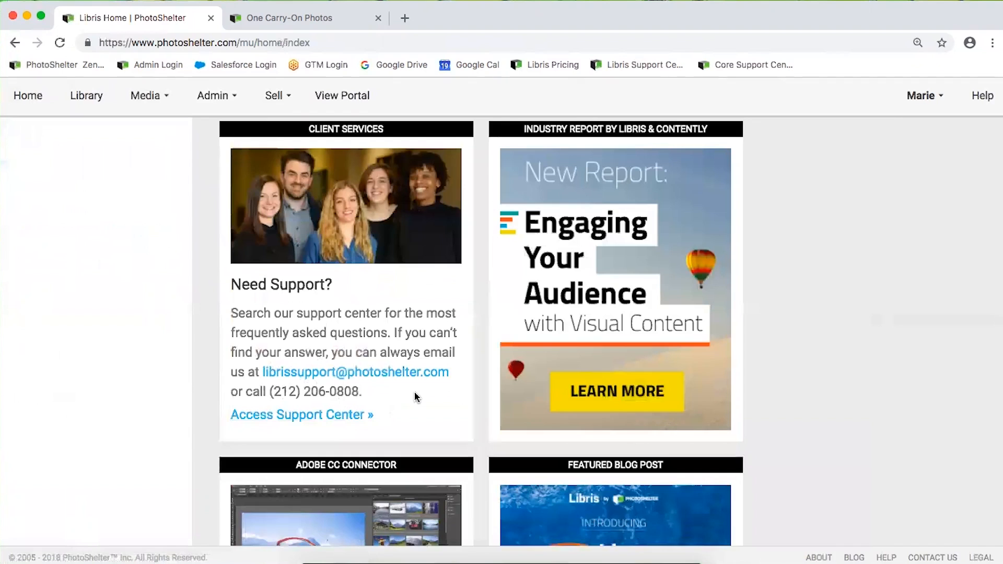
pyautogui.scroll(7, 417, 395)
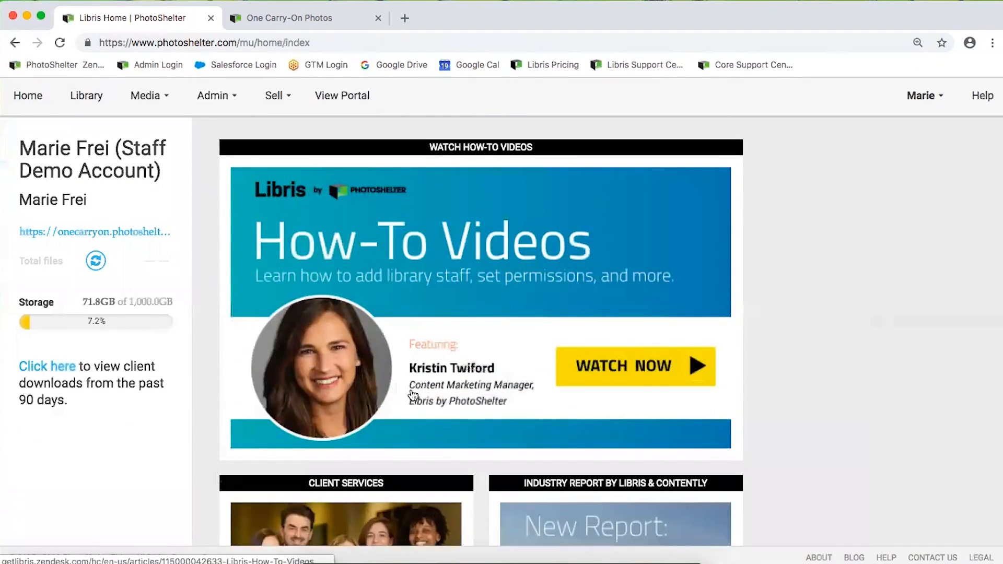